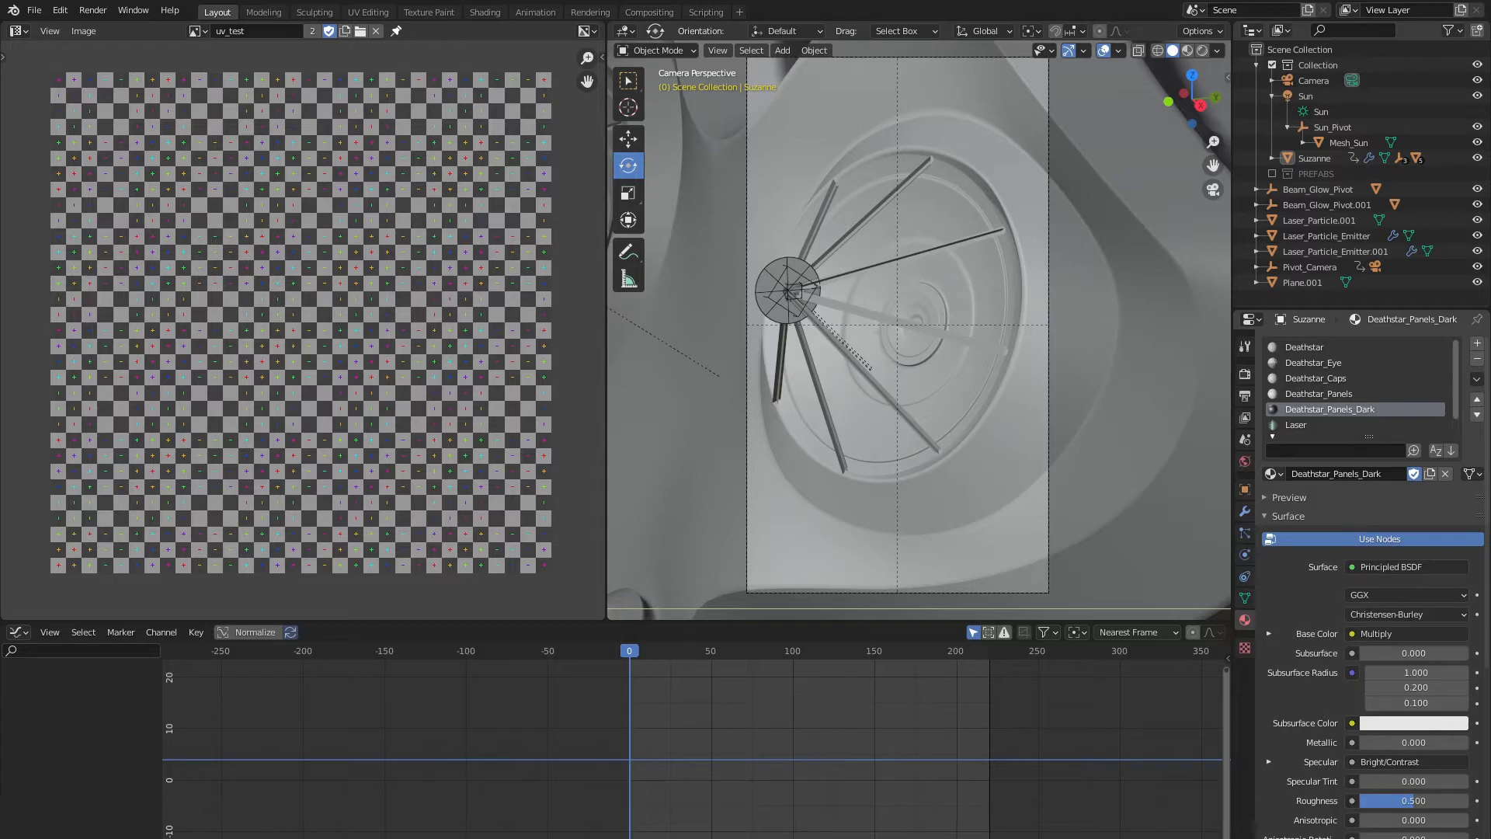
# Step: Display the camera view in rendered shading and play the animation to frame 22
pyautogui.press('z')
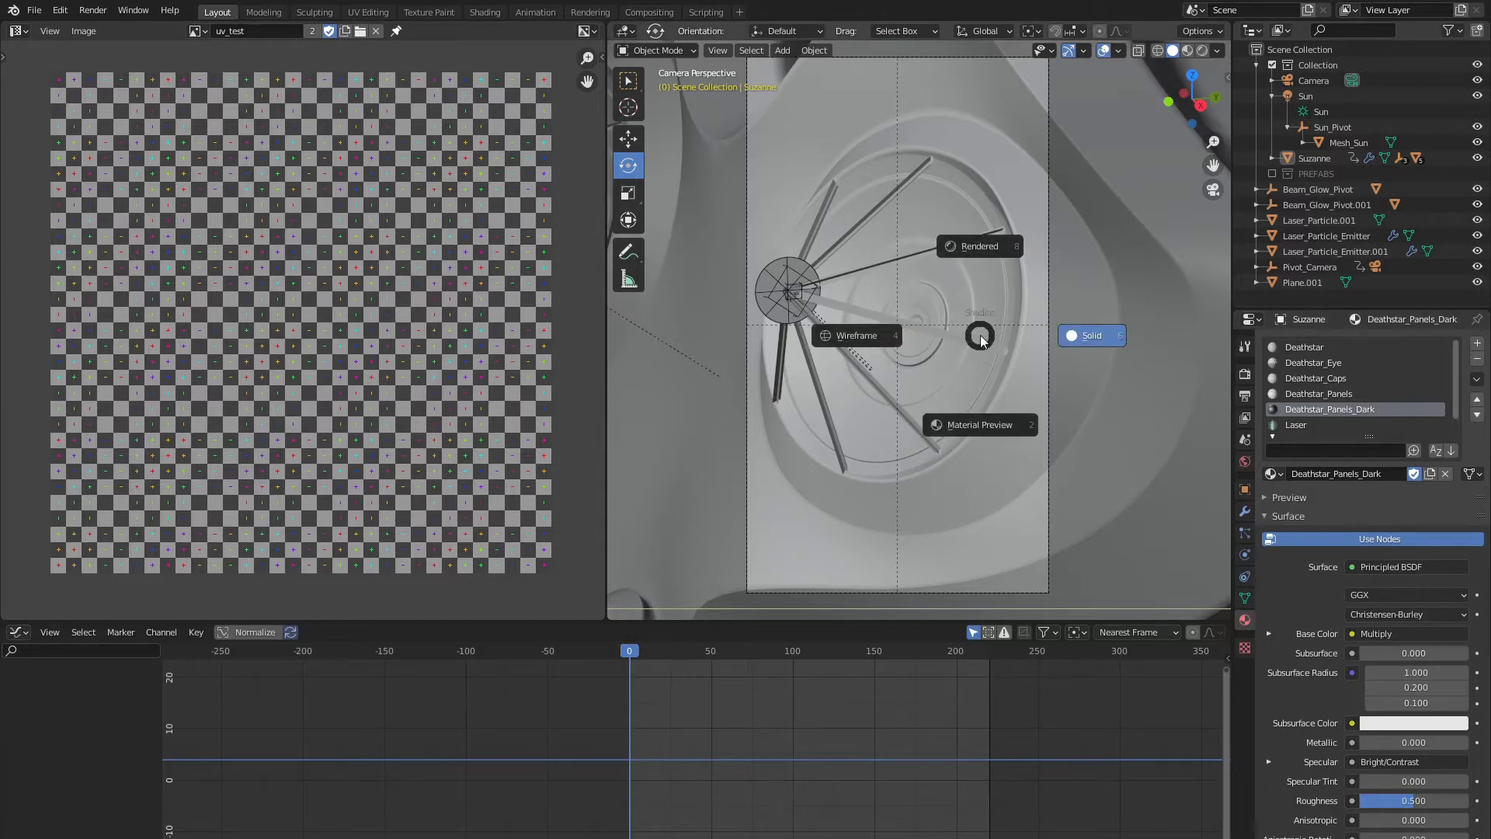
pyautogui.click(980, 243)
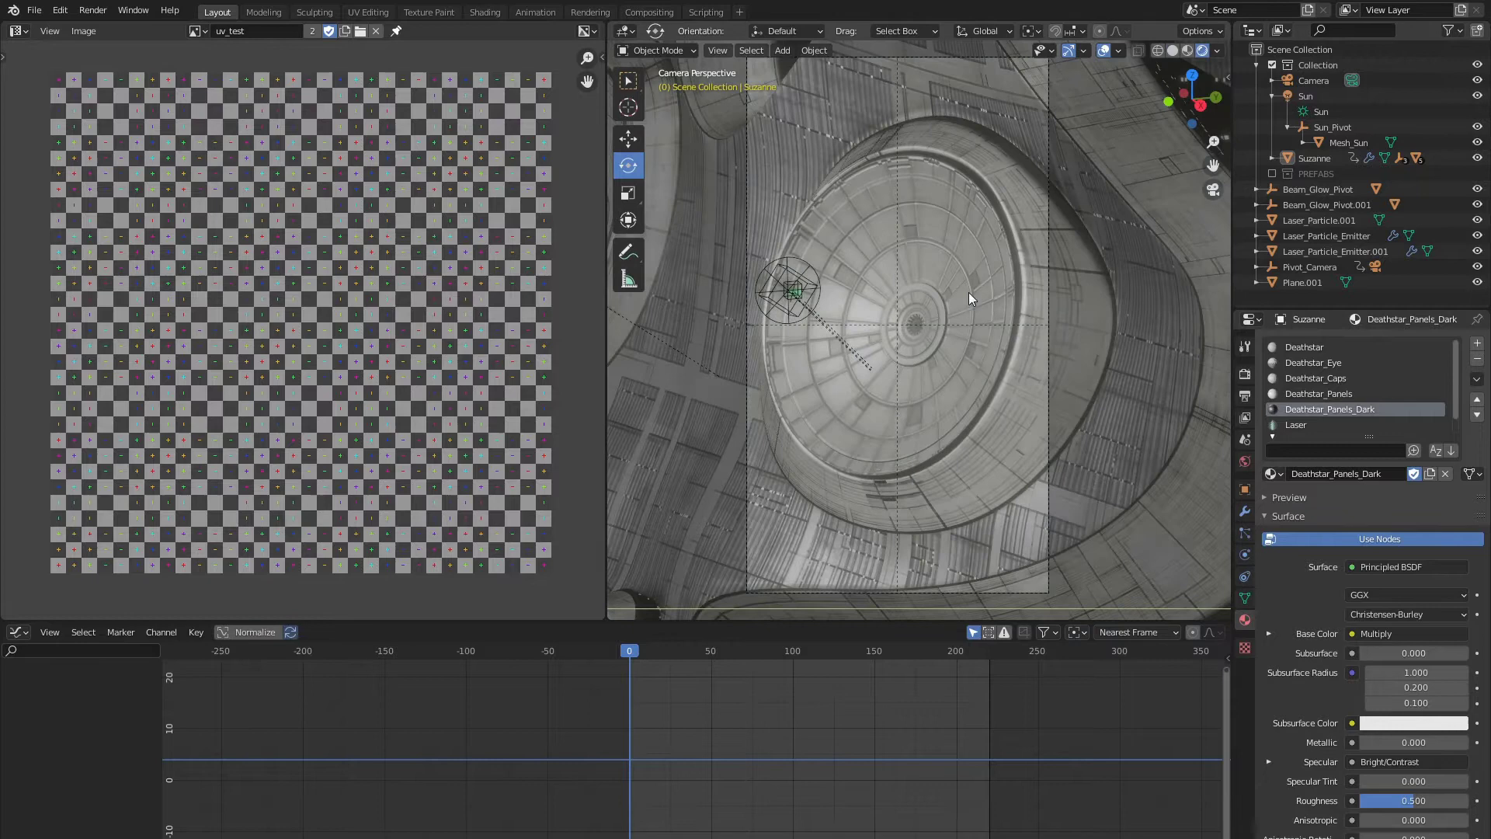
pyautogui.press('space')
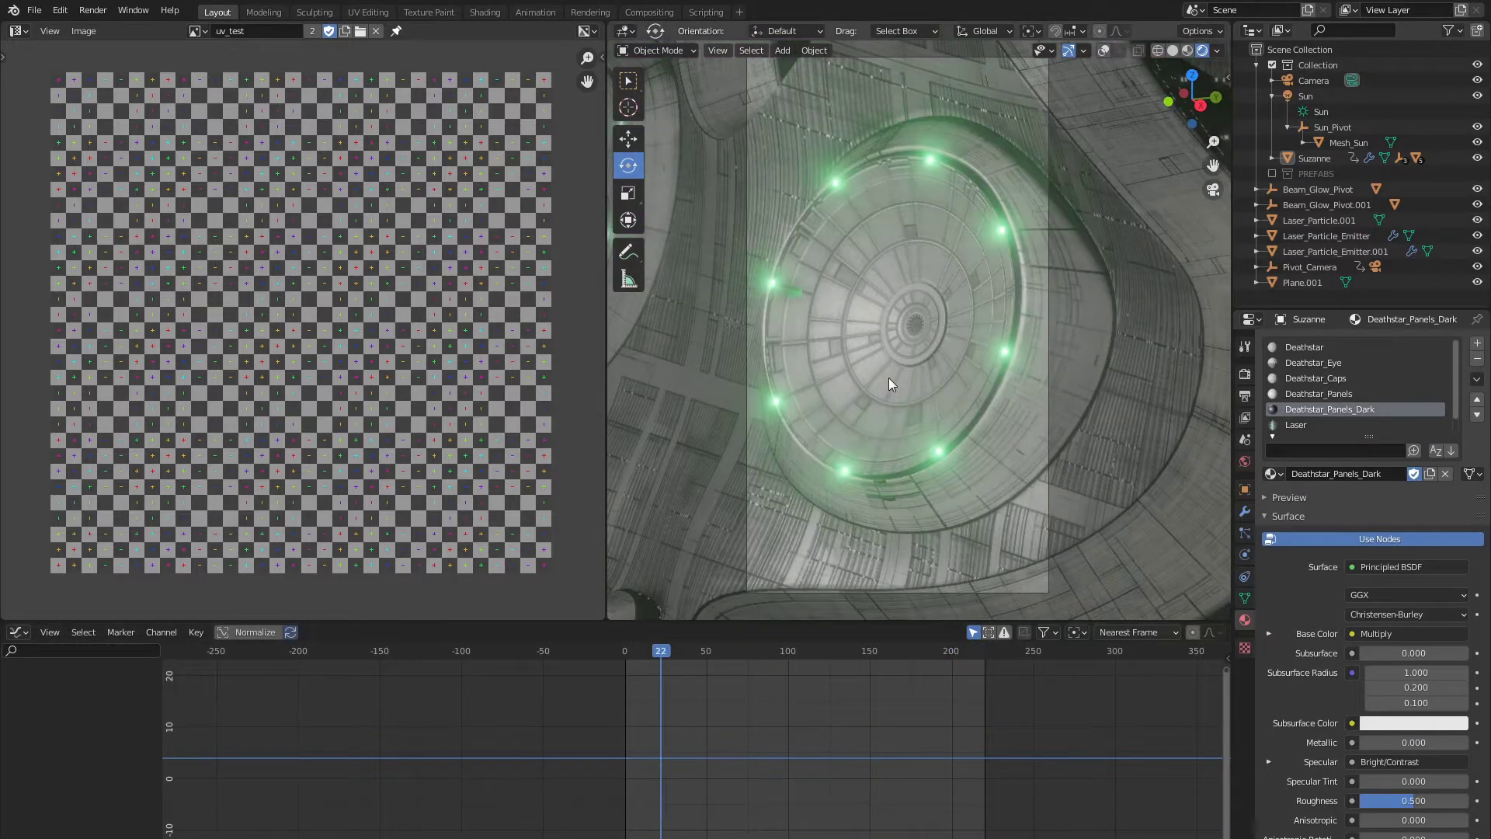
# Step: Select the Suzanne monkey head from outside the camera view, and return to the camera view
pyautogui.moveTo(888, 377); pyautogui.dragTo(1092, 342, button='middle')
pyautogui.scroll(7, 936, 399)
pyautogui.scroll(-3, 975, 394)
pyautogui.scroll(-4, 964, 387)
pyautogui.scroll(6, 927, 375)
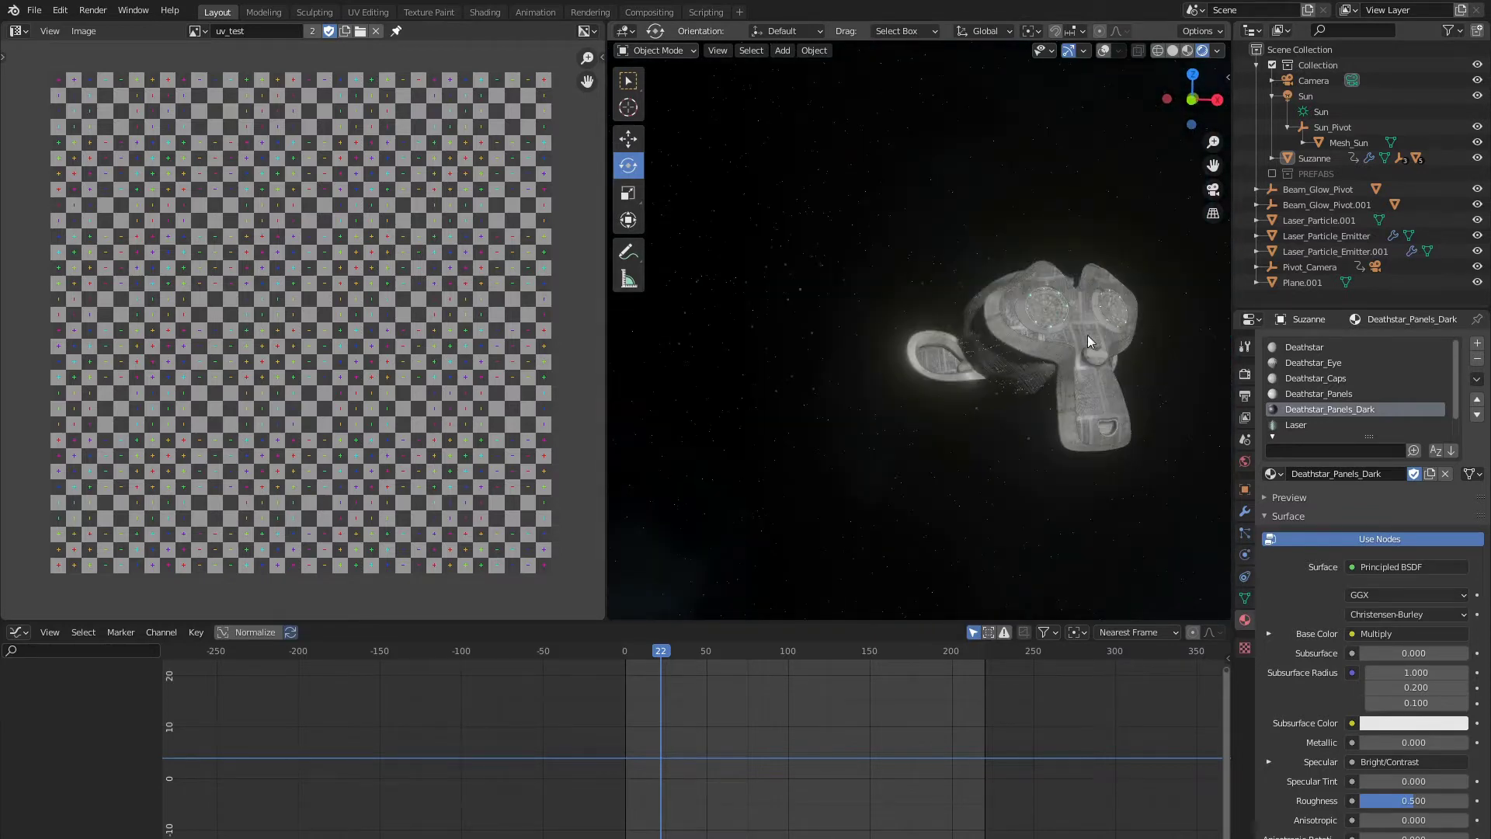
pyautogui.click(1091, 341)
pyautogui.press('KP_0')
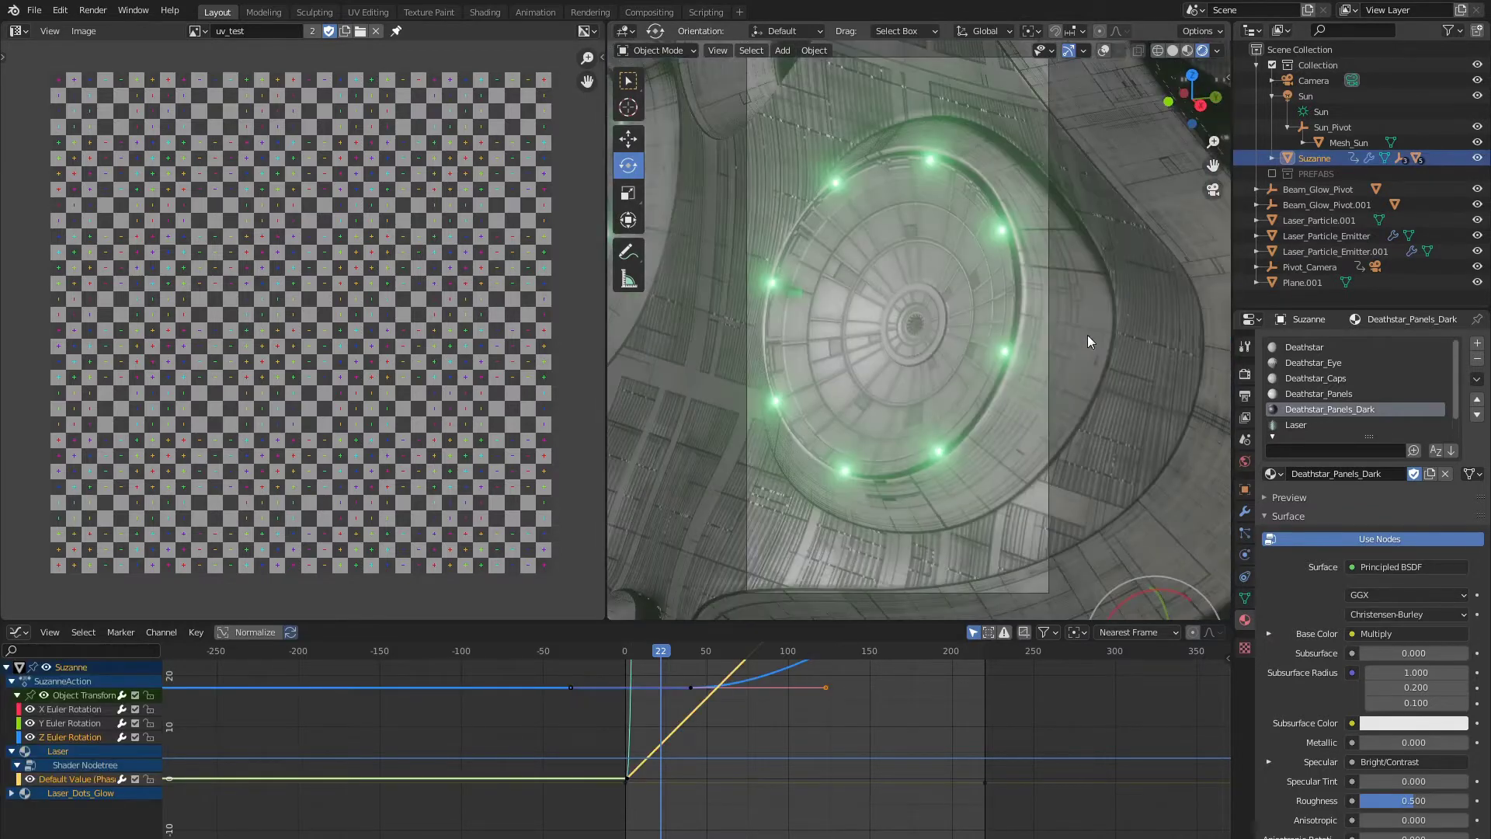
# Step: Switch the viewport to solid shading with the whole Suzanne head in view
pyautogui.scroll(-6, 1079, 333)
pyautogui.keyDown('shift'); pyautogui.moveTo(1078, 371); pyautogui.dragTo(1042, 327, button='middle'); pyautogui.keyUp('shift')
pyautogui.scroll(-6, 976, 354)
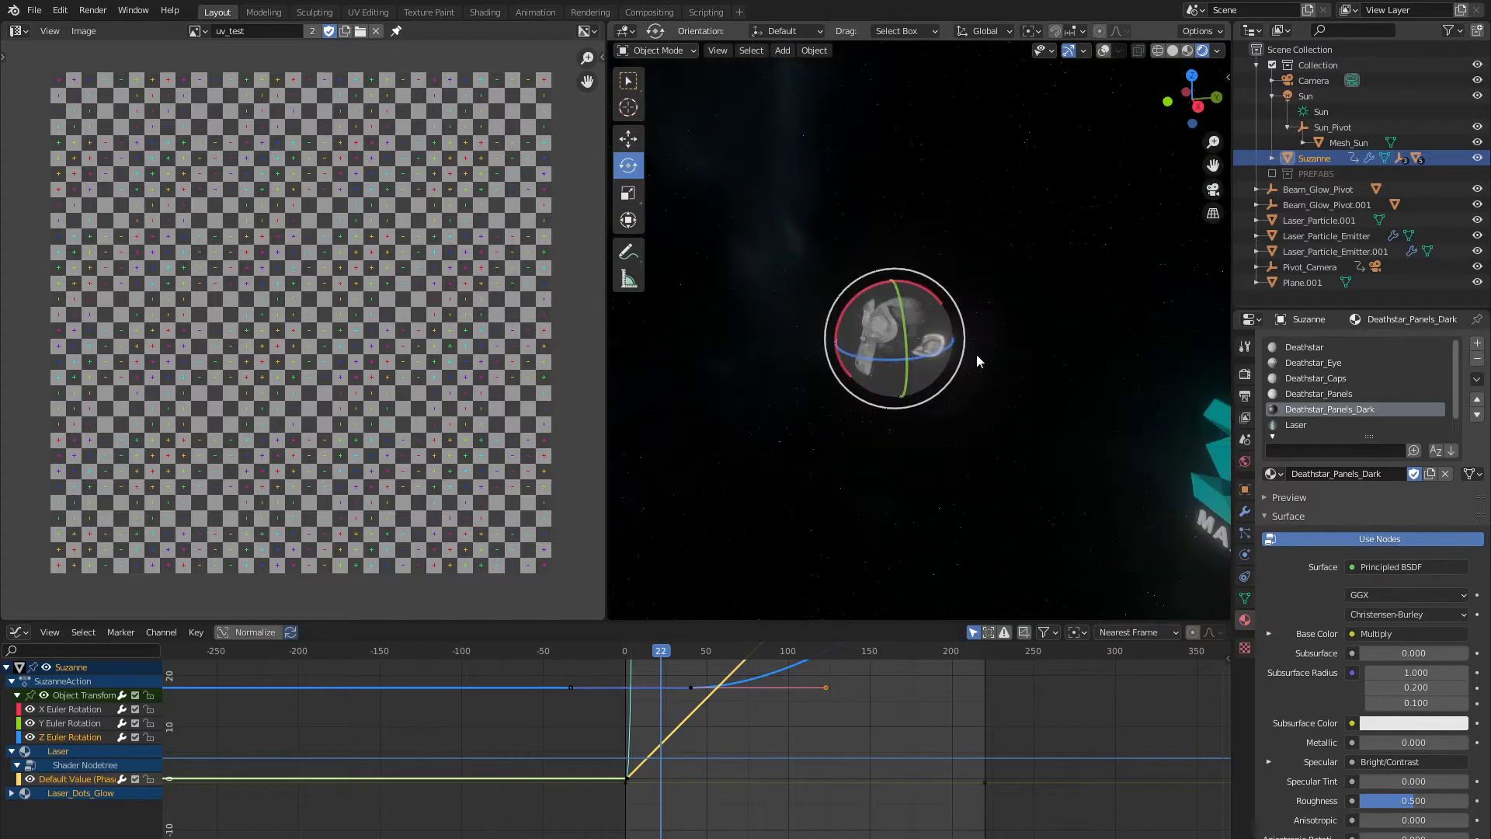
pyautogui.scroll(4, 976, 355)
pyautogui.press('z')
pyautogui.click(1084, 362)
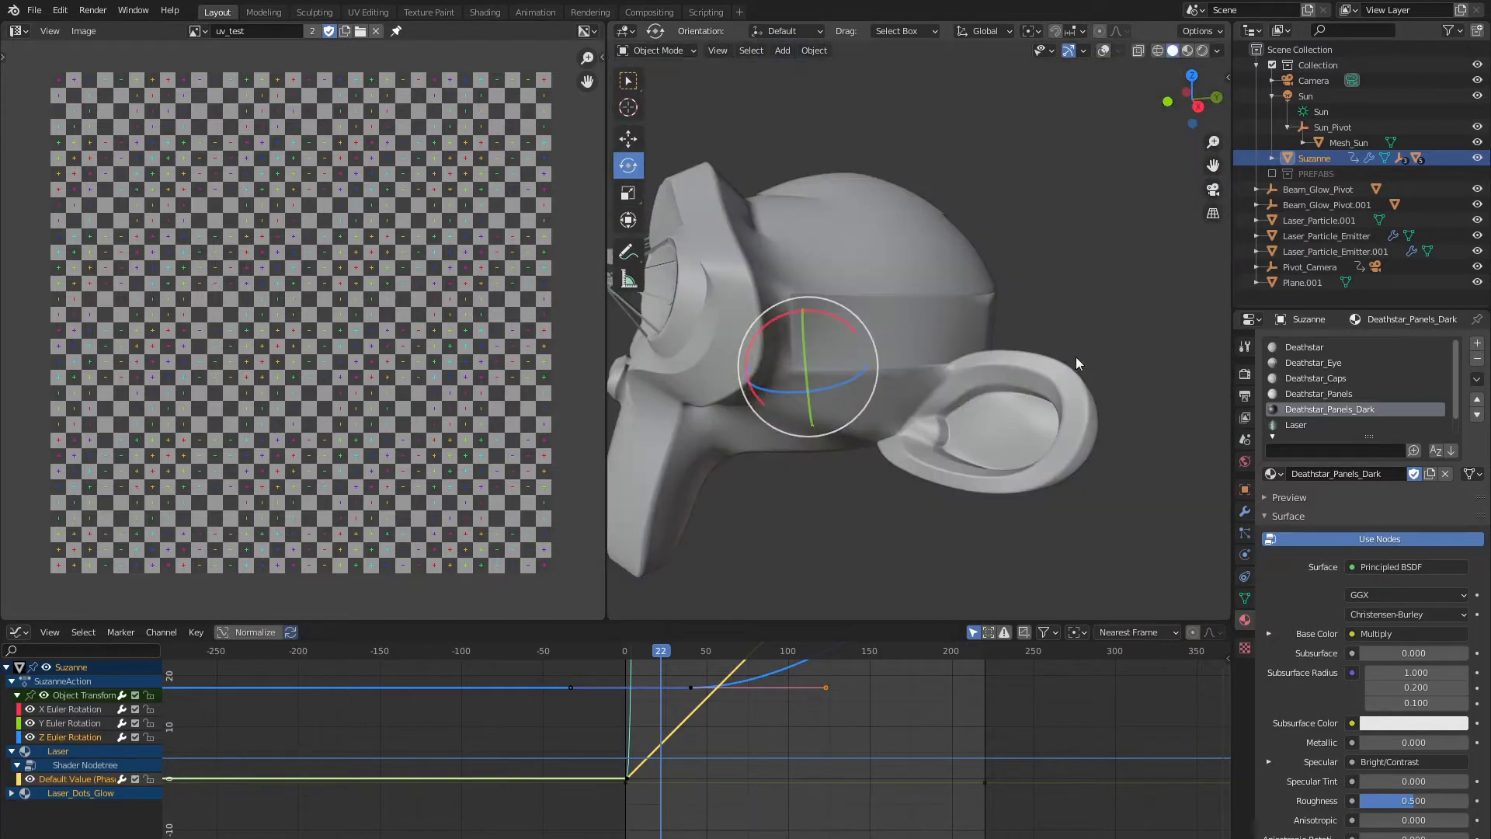
pyautogui.moveTo(1074, 357)
pyautogui.mouseDown(button='middle')
pyautogui.moveTo(951, 414)
pyautogui.moveTo(983, 414)
pyautogui.moveTo(966, 418)
pyautogui.mouseUp(button='middle')
pyautogui.scroll(3, 967, 417)
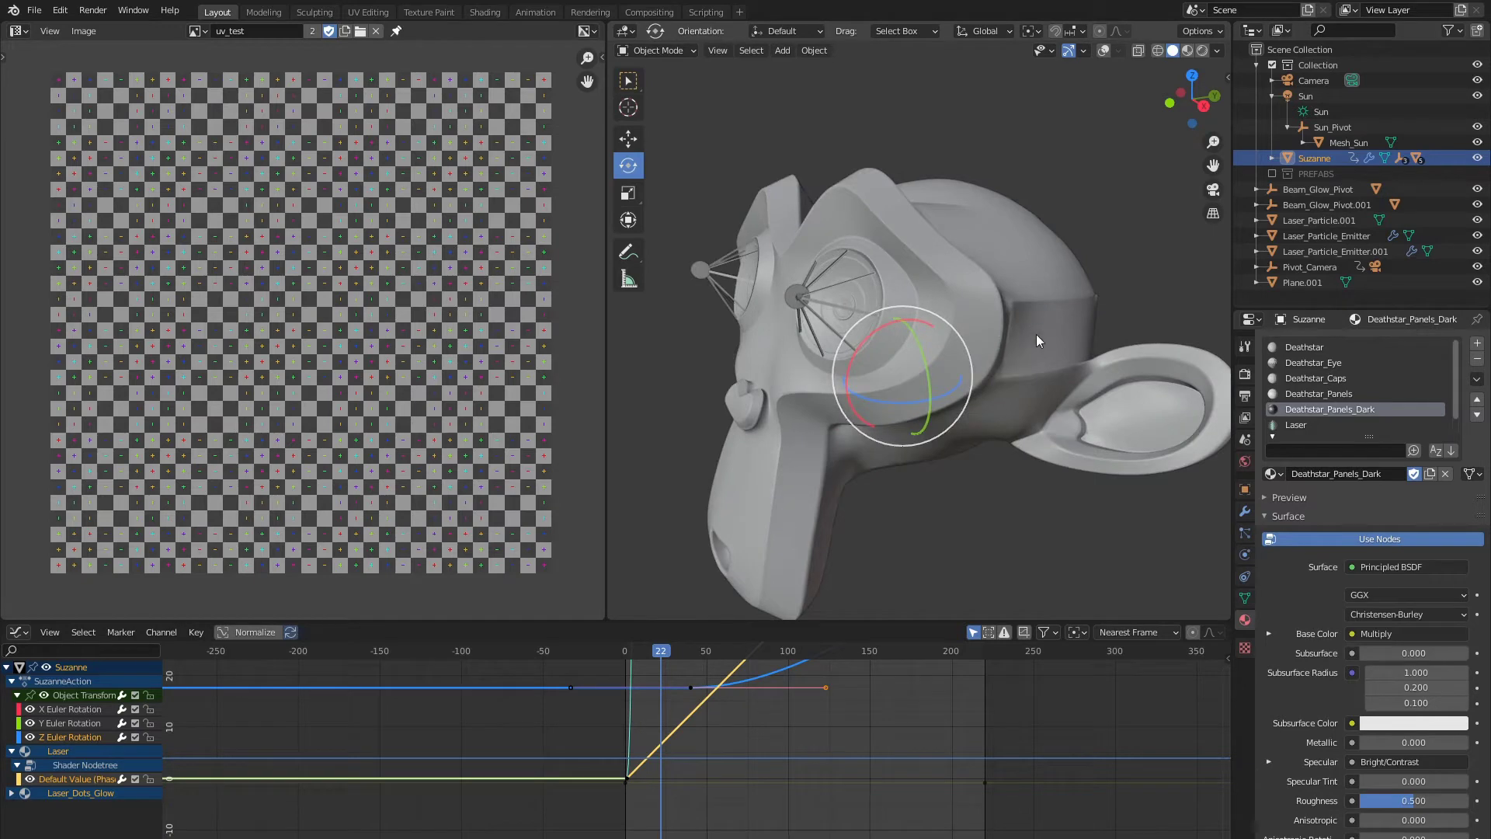
pyautogui.moveTo(1035, 340); pyautogui.dragTo(1030, 341, button='middle')
# Step: Enter edit mode on Suzanne and turn on the viewport overlays to show the mesh edges and seams
pyautogui.press('Tab')
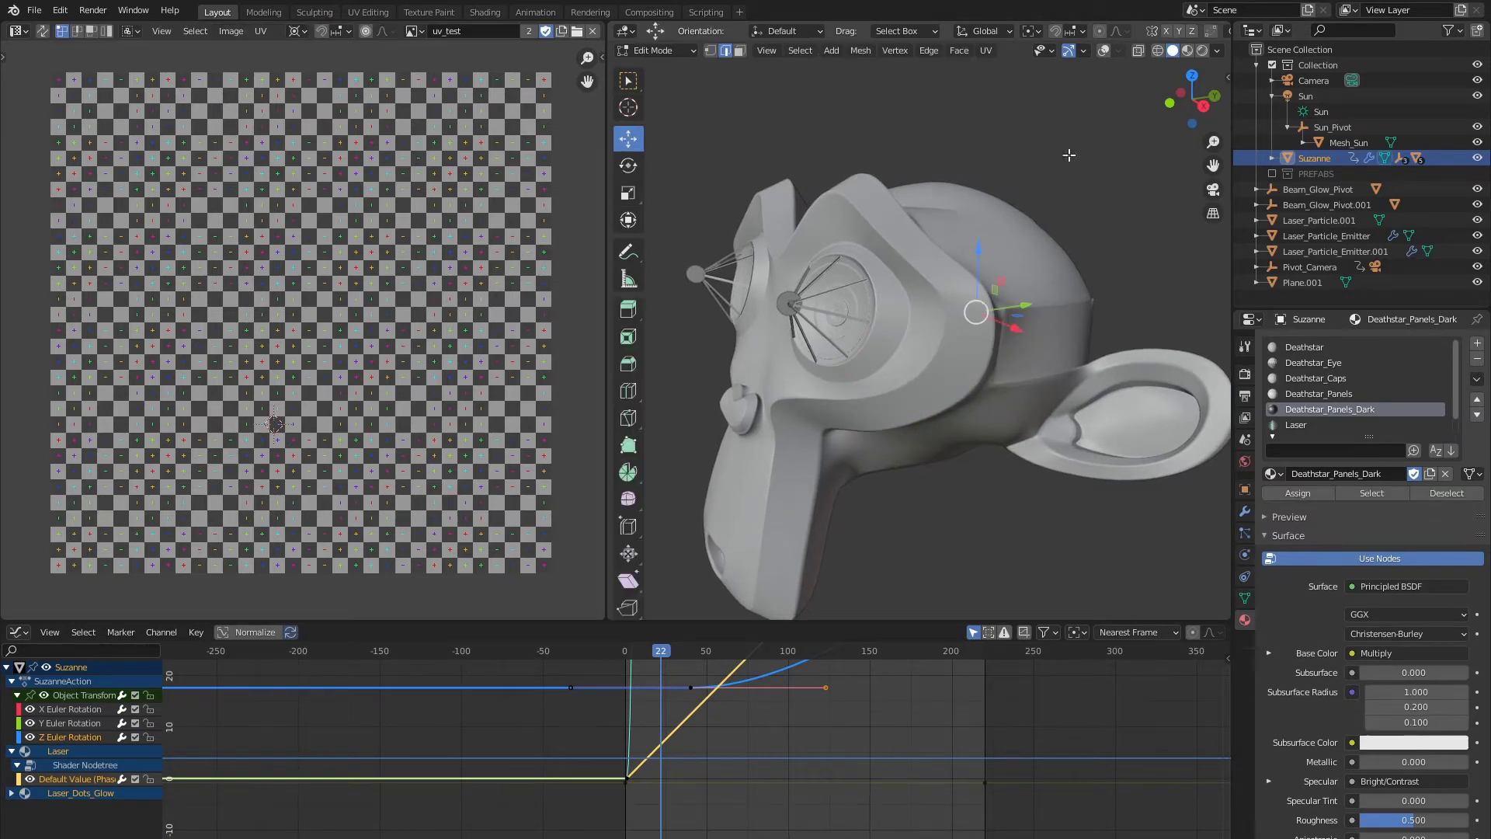
pyautogui.click(1103, 51)
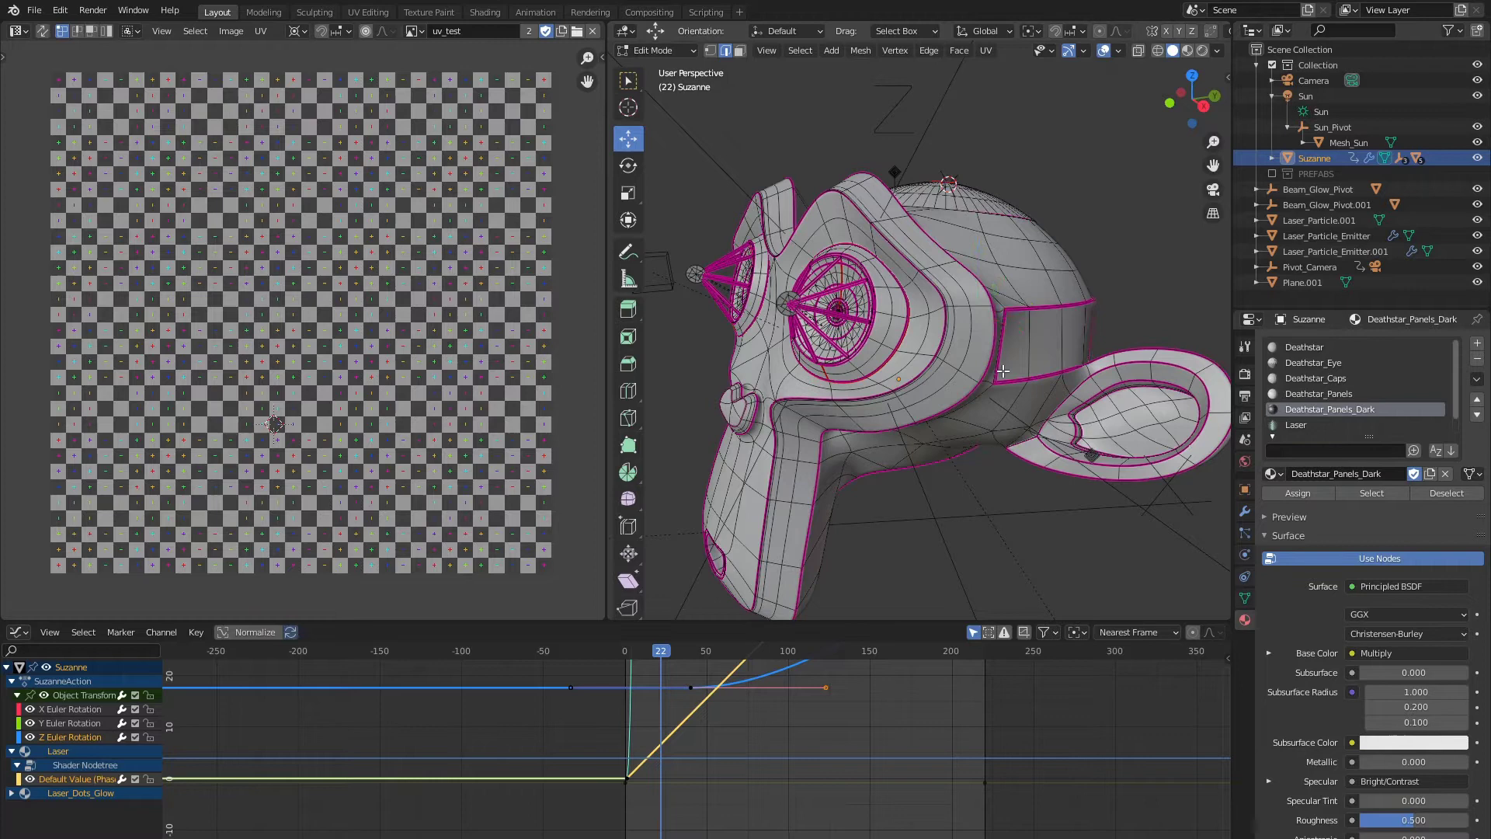
pyautogui.moveTo(1002, 372); pyautogui.dragTo(942, 331, button='middle')
pyautogui.moveTo(994, 432); pyautogui.dragTo(1005, 410, button='middle')
pyautogui.scroll(-3, 1072, 411)
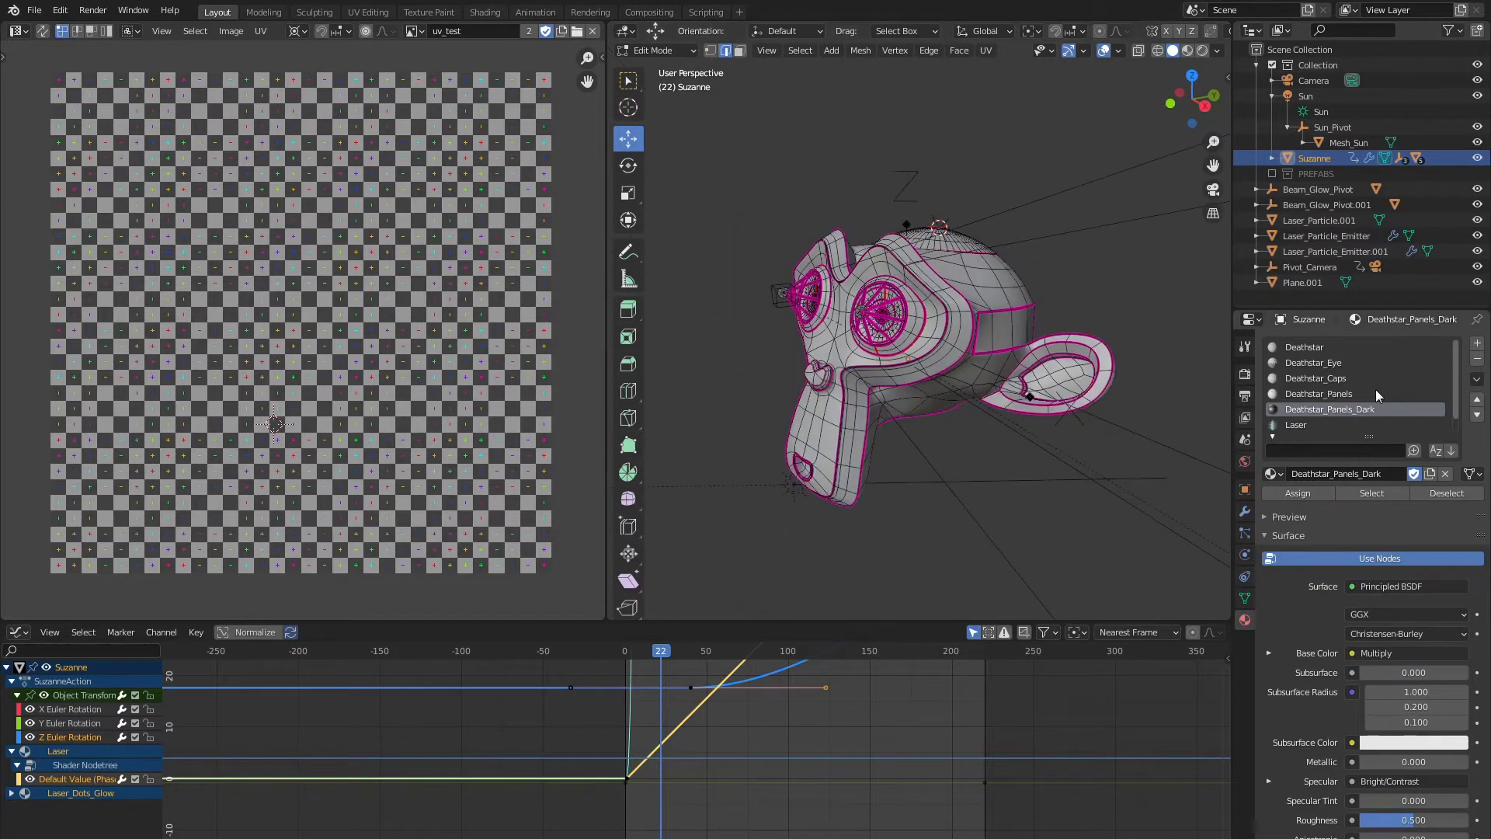
# Step: Enlarge the material slot list to show every slot, and switch the 3D view to orthographic projection
pyautogui.moveTo(1369, 437); pyautogui.dragTo(1366, 498)
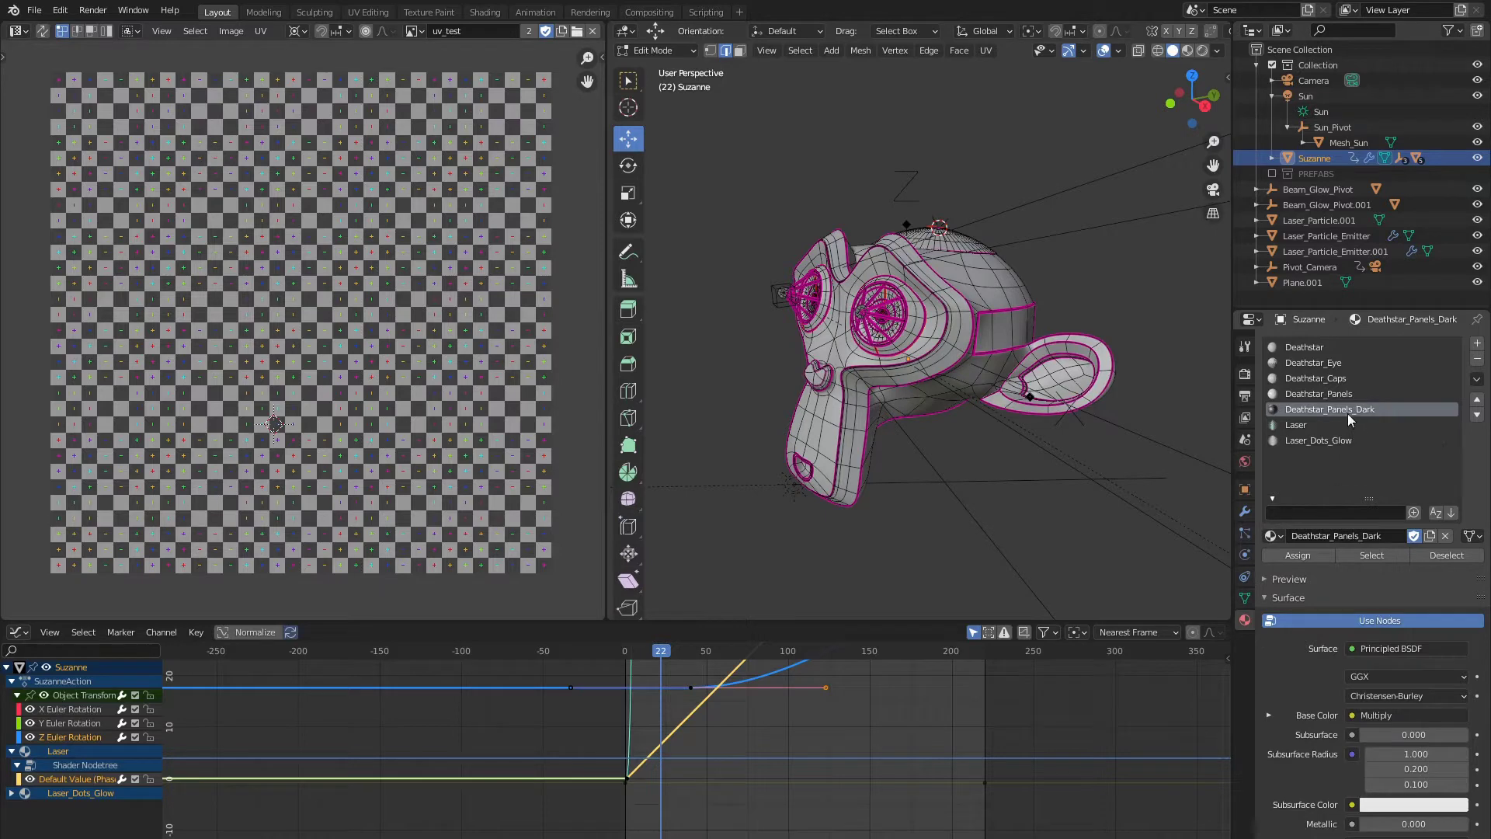
pyautogui.scroll(3, 935, 331)
pyautogui.press('KP_5')
pyautogui.scroll(6, 983, 352)
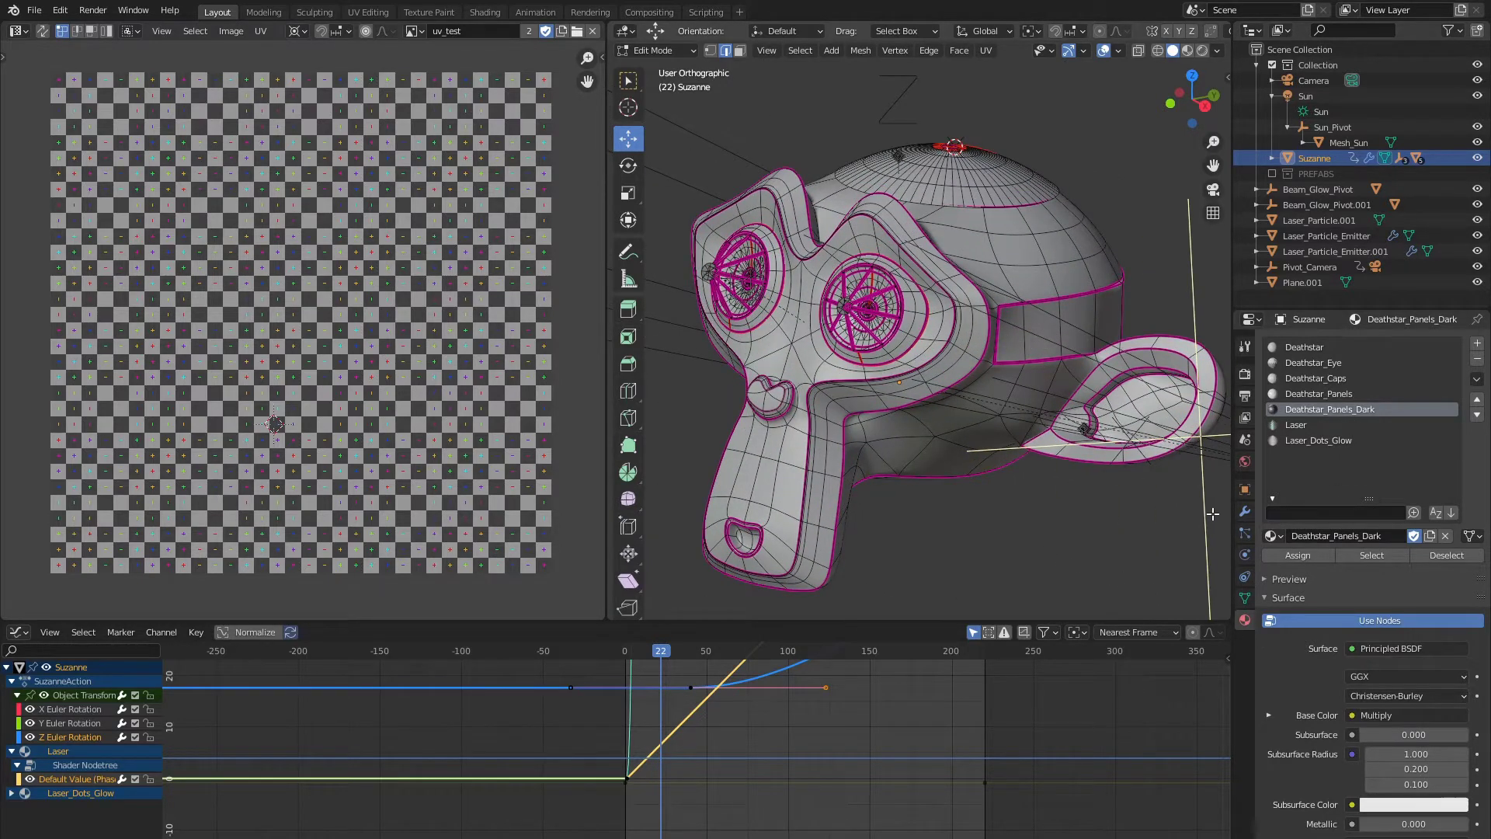
# Step: Select the faces assigned to the Deathstar material and display them in rendered shading
pyautogui.click(1307, 347)
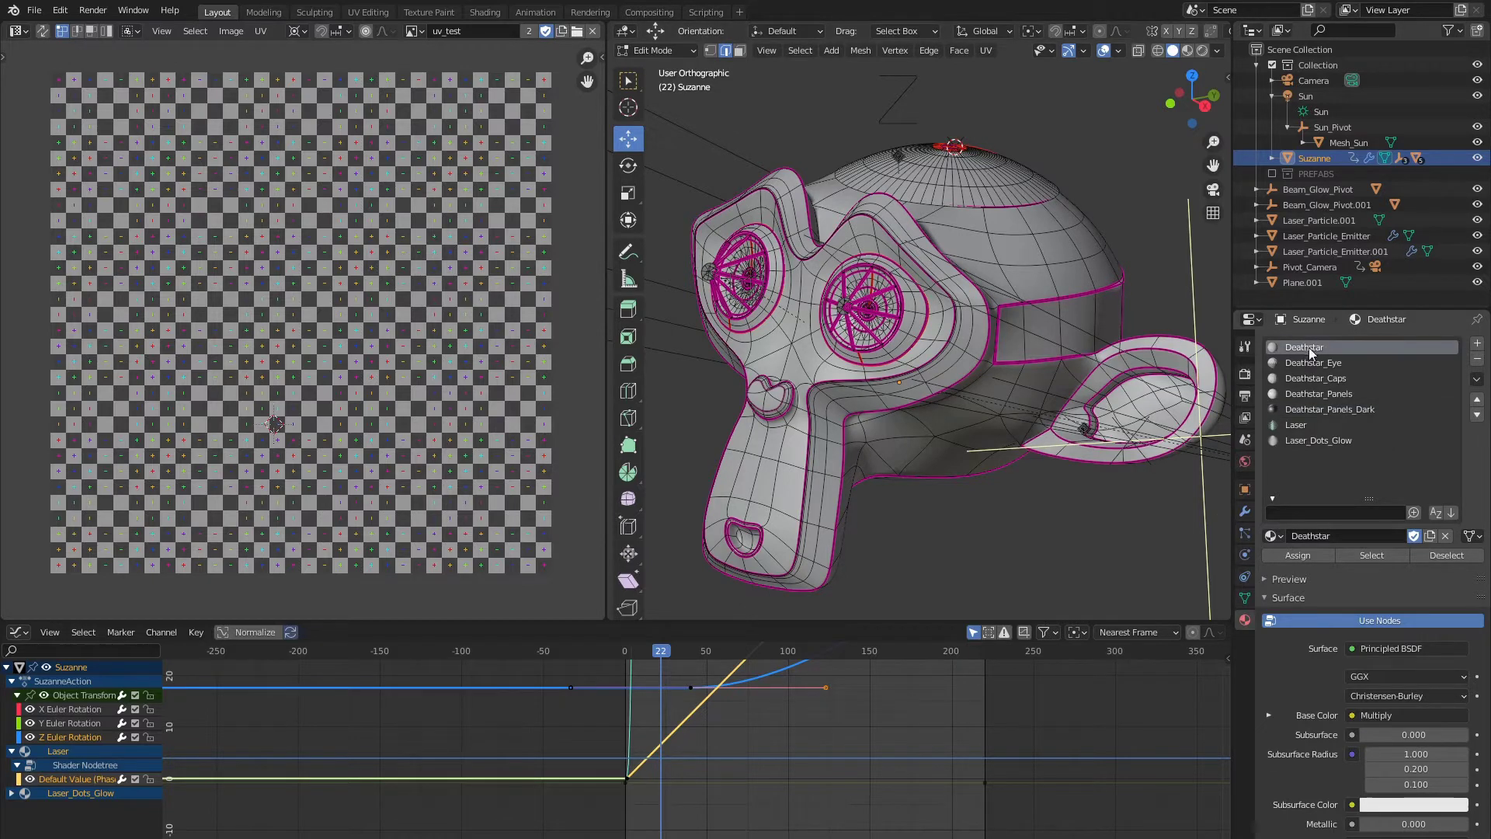
pyautogui.click(1369, 555)
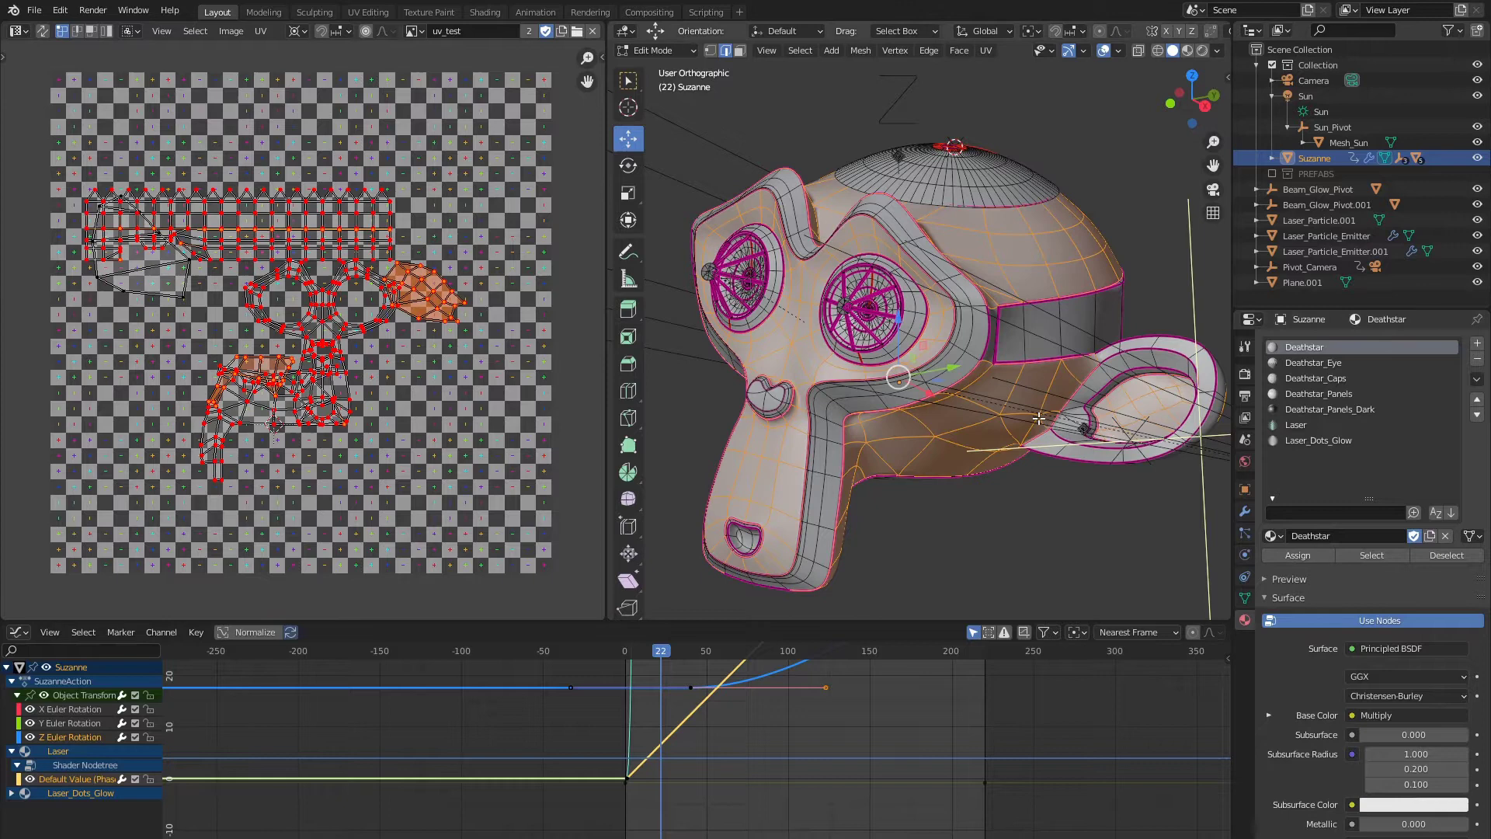
pyautogui.press('z')
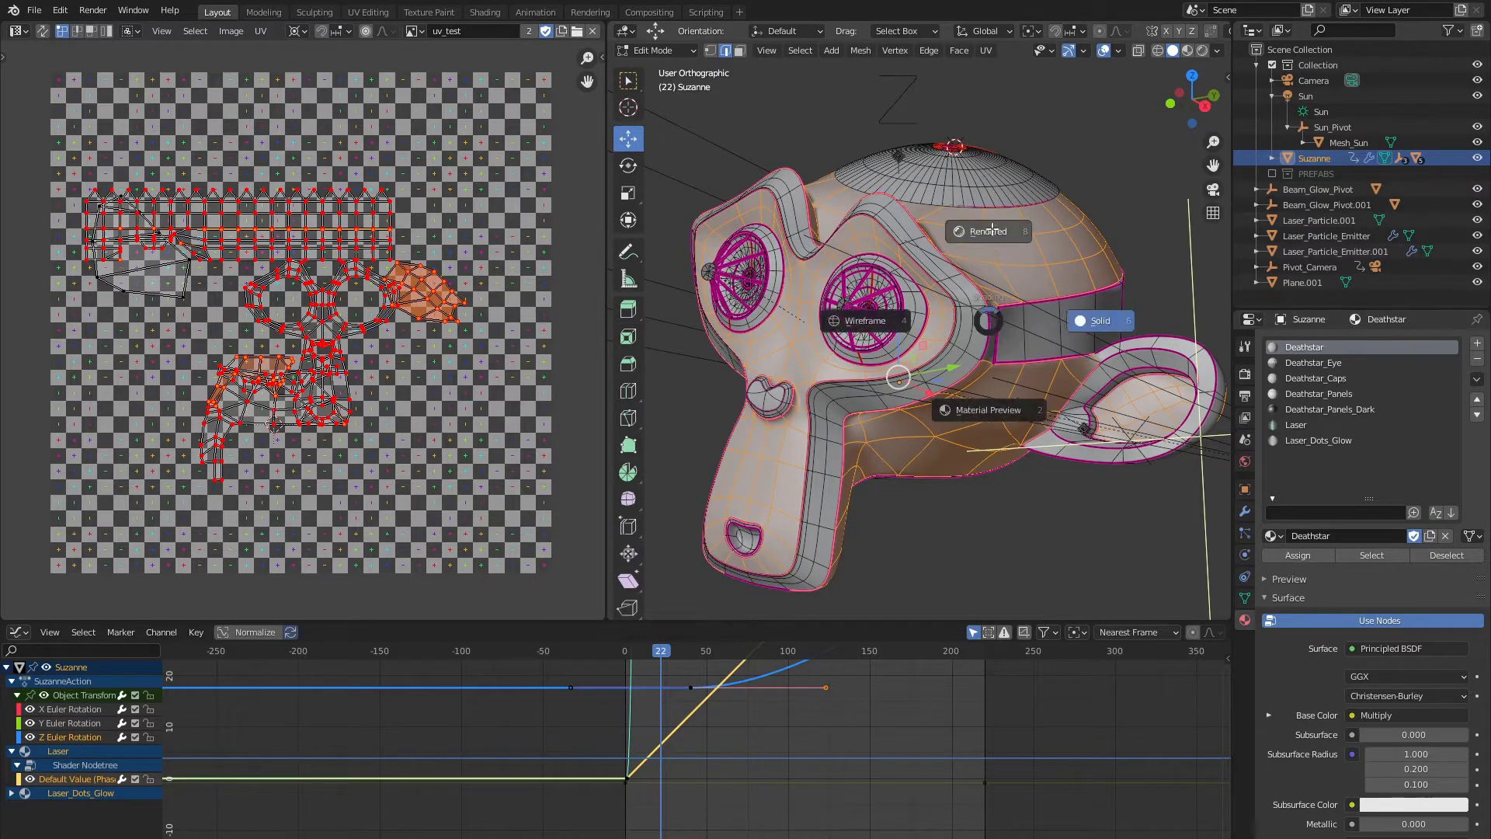
pyautogui.click(988, 232)
pyautogui.moveTo(1061, 293)
pyautogui.keyDown('shift'); pyautogui.mouseDown(button='middle')
pyautogui.moveTo(948, 319)
pyautogui.moveTo(1024, 390)
pyautogui.moveTo(1072, 299)
pyautogui.mouseUp(button='middle'); pyautogui.keyUp('shift')
pyautogui.scroll(5, 948, 318)
pyautogui.scroll(-4, 1035, 368)
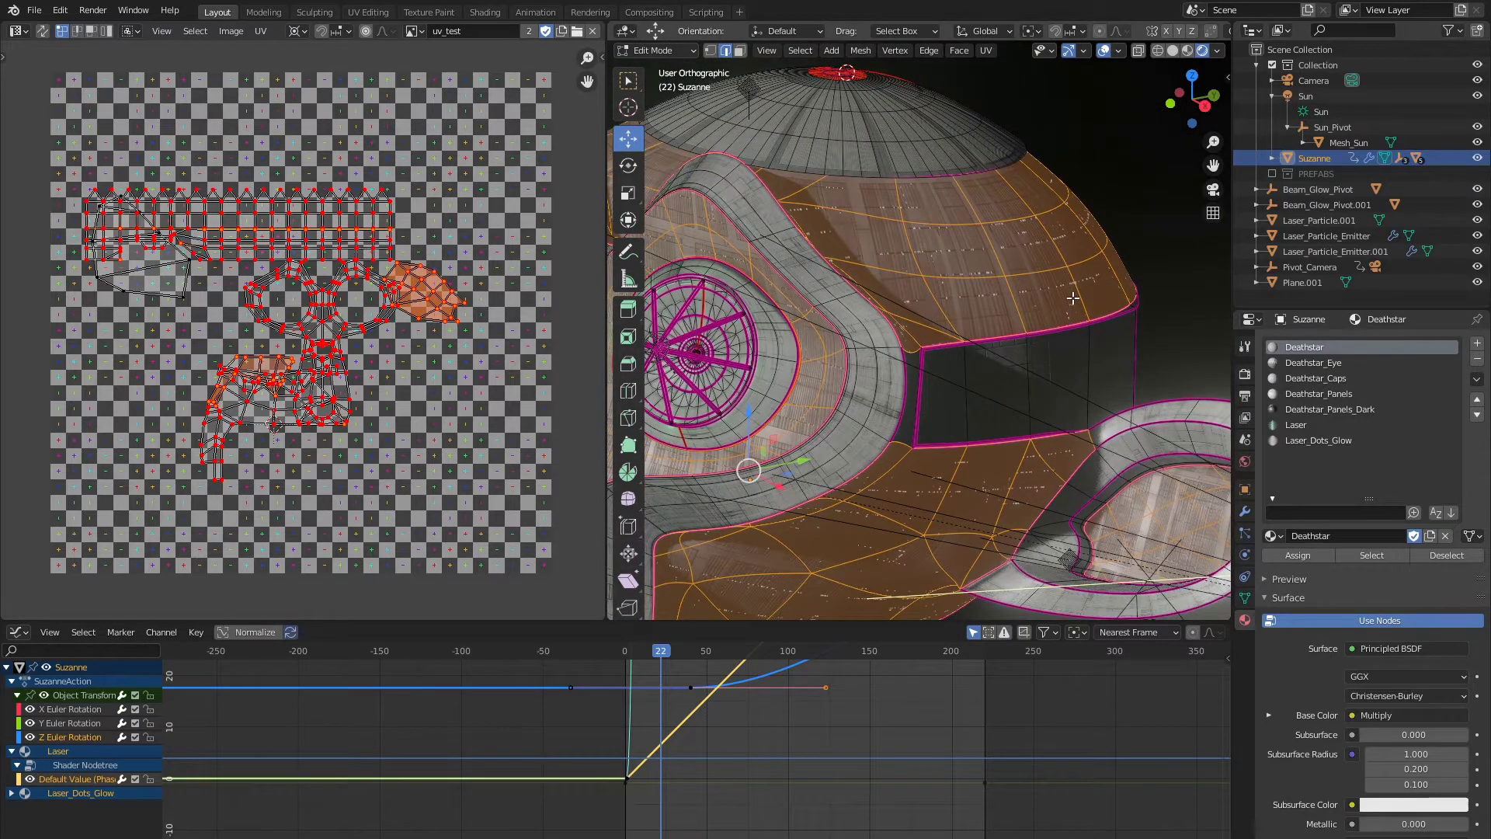
# Step: Turn the UV editor area into a Shader Editor and bring the Deathstar material's image texture nodes into view
pyautogui.click(17, 31)
pyautogui.click(67, 174)
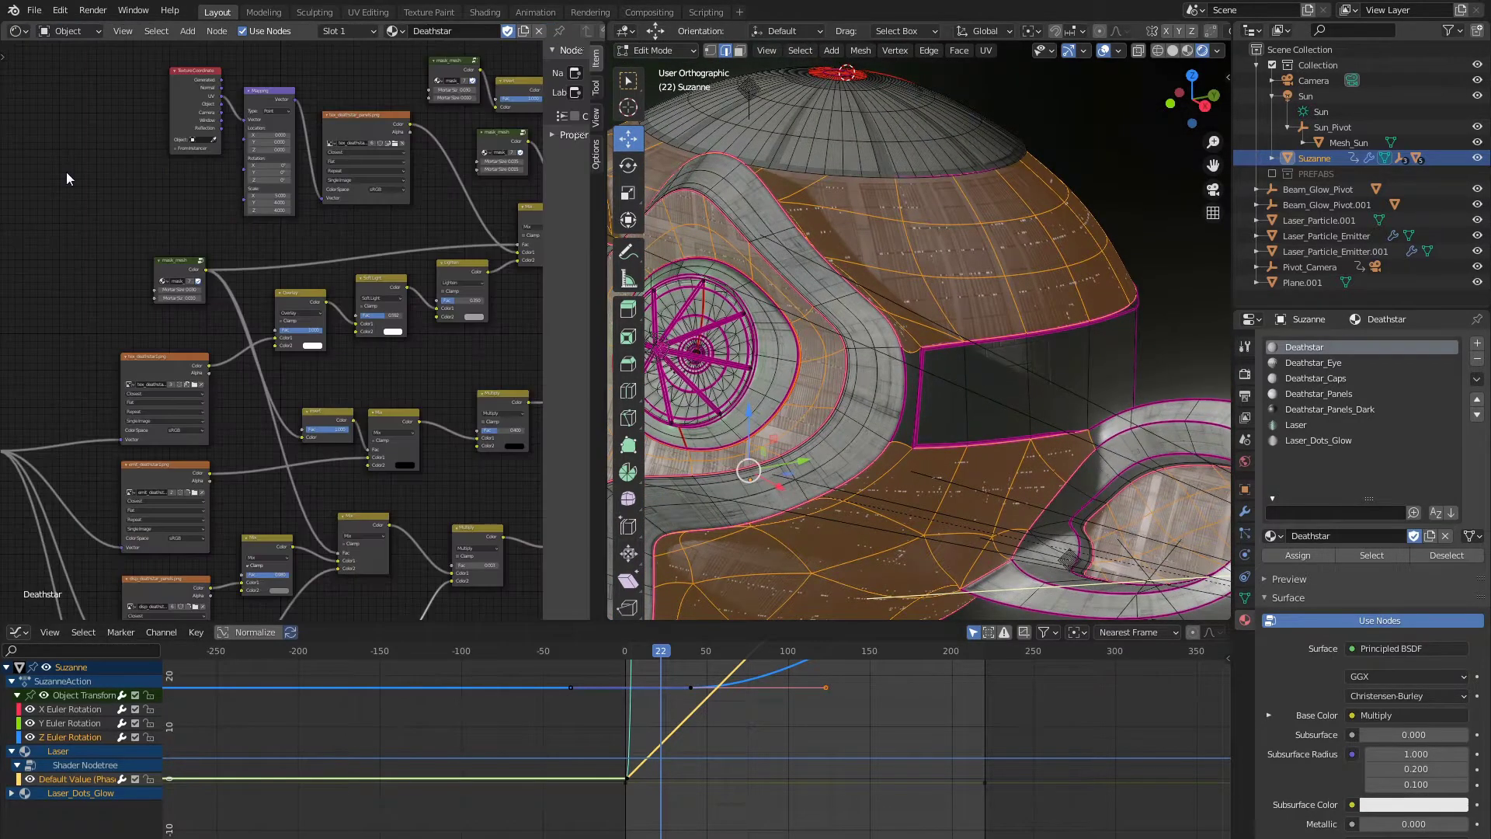
pyautogui.scroll(-4, 279, 250)
pyautogui.moveTo(280, 250); pyautogui.dragTo(307, 156, button='middle')
pyautogui.scroll(6, 287, 299)
pyautogui.moveTo(287, 299); pyautogui.dragTo(397, 233, button='middle')
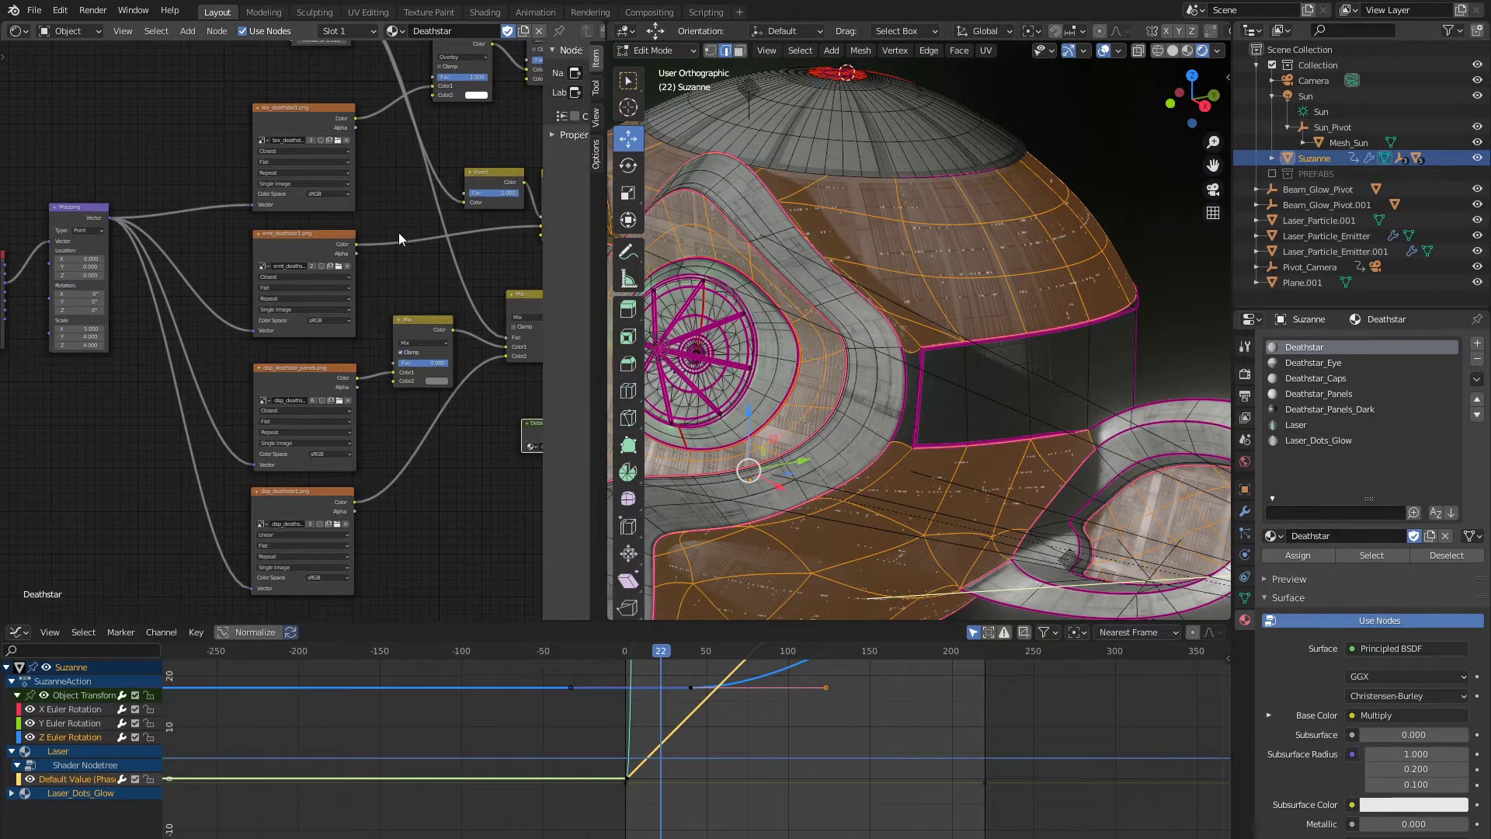
pyautogui.scroll(4, 398, 232)
# Step: Widen the tex_deathstar1.png, emit_deathstar1.png, disp_deathstar_panels.png and disp_deathstar1.png texture nodes to make their file names readable
pyautogui.moveTo(405, 229); pyautogui.dragTo(449, 229)
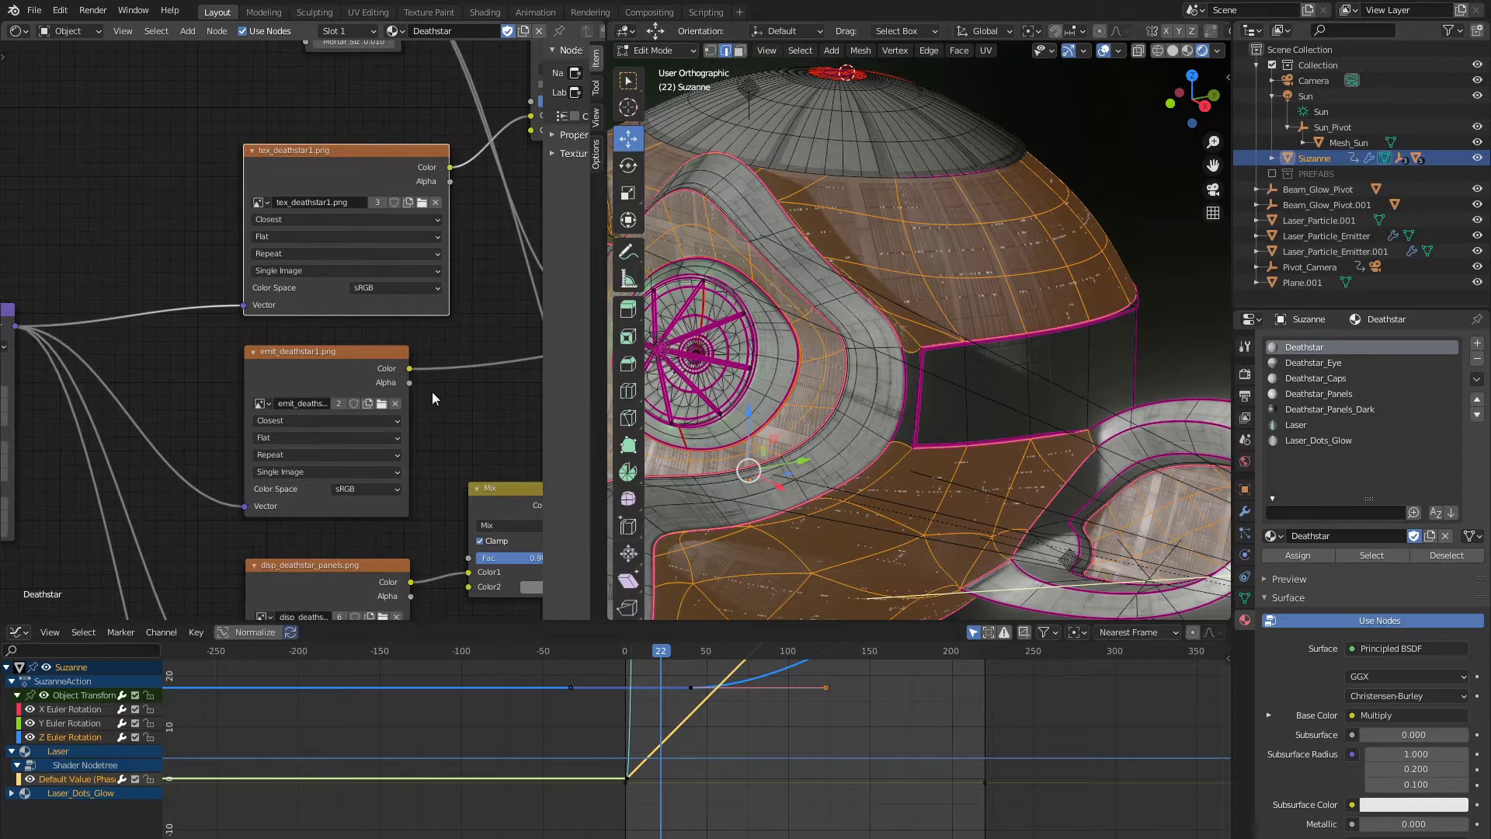
pyautogui.moveTo(420, 431); pyautogui.dragTo(434, 310, button='middle')
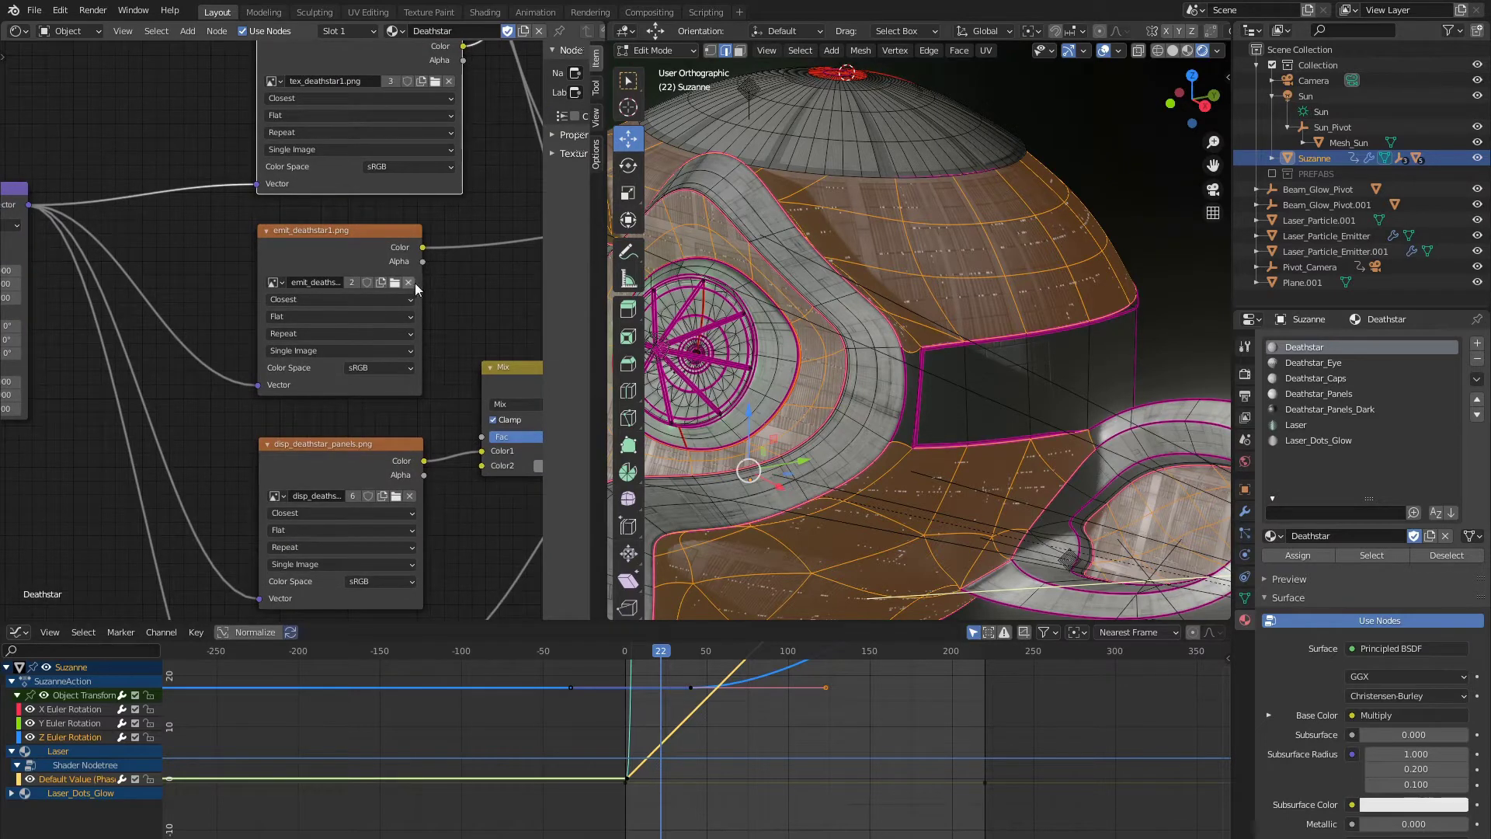
pyautogui.moveTo(417, 289); pyautogui.dragTo(470, 283)
pyautogui.moveTo(410, 409); pyautogui.dragTo(375, 249, button='middle')
pyautogui.moveTo(246, 278); pyautogui.dragTo(208, 278)
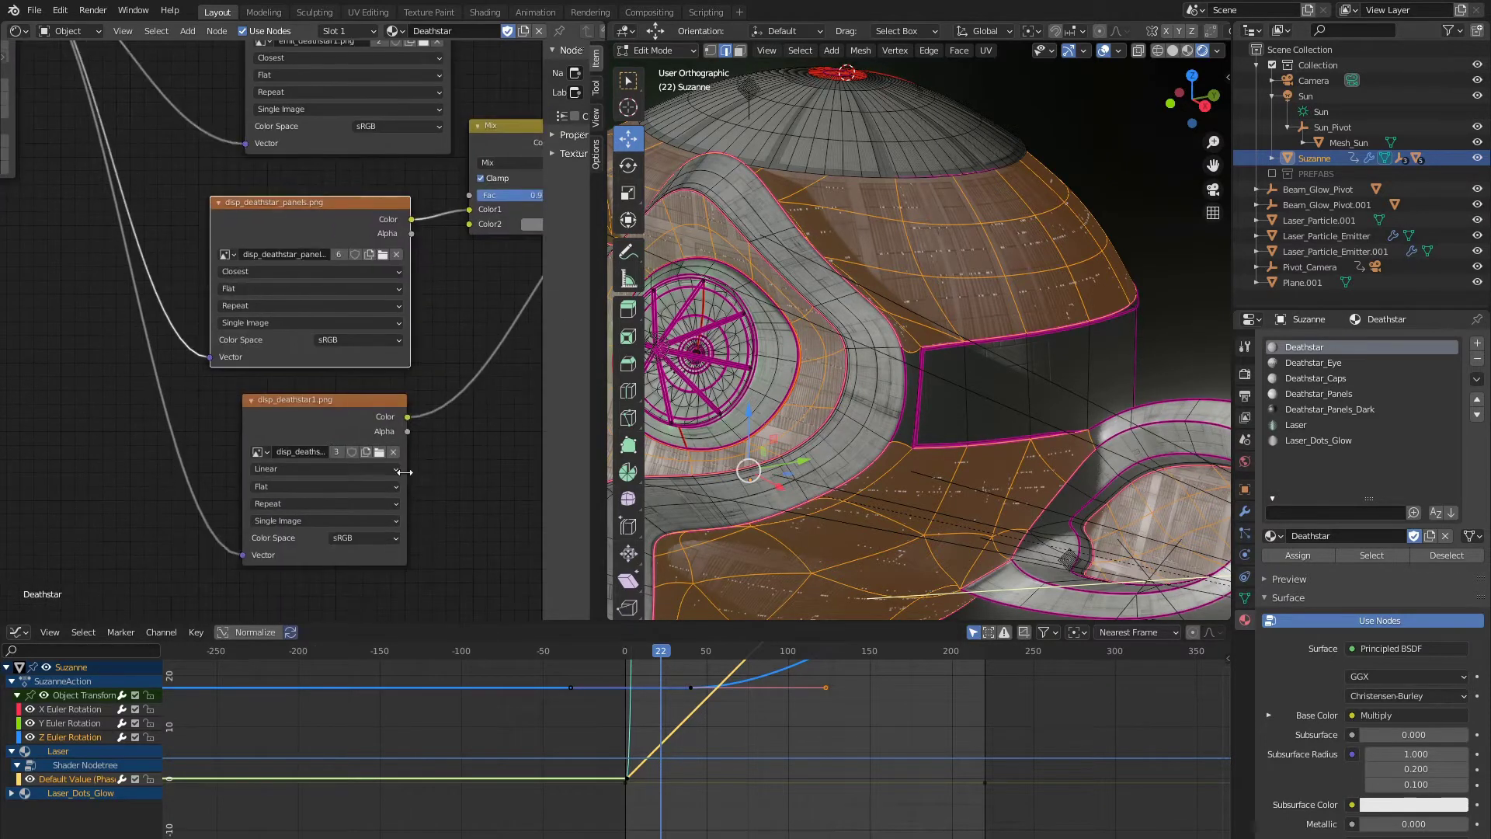
pyautogui.moveTo(404, 467); pyautogui.dragTo(460, 468)
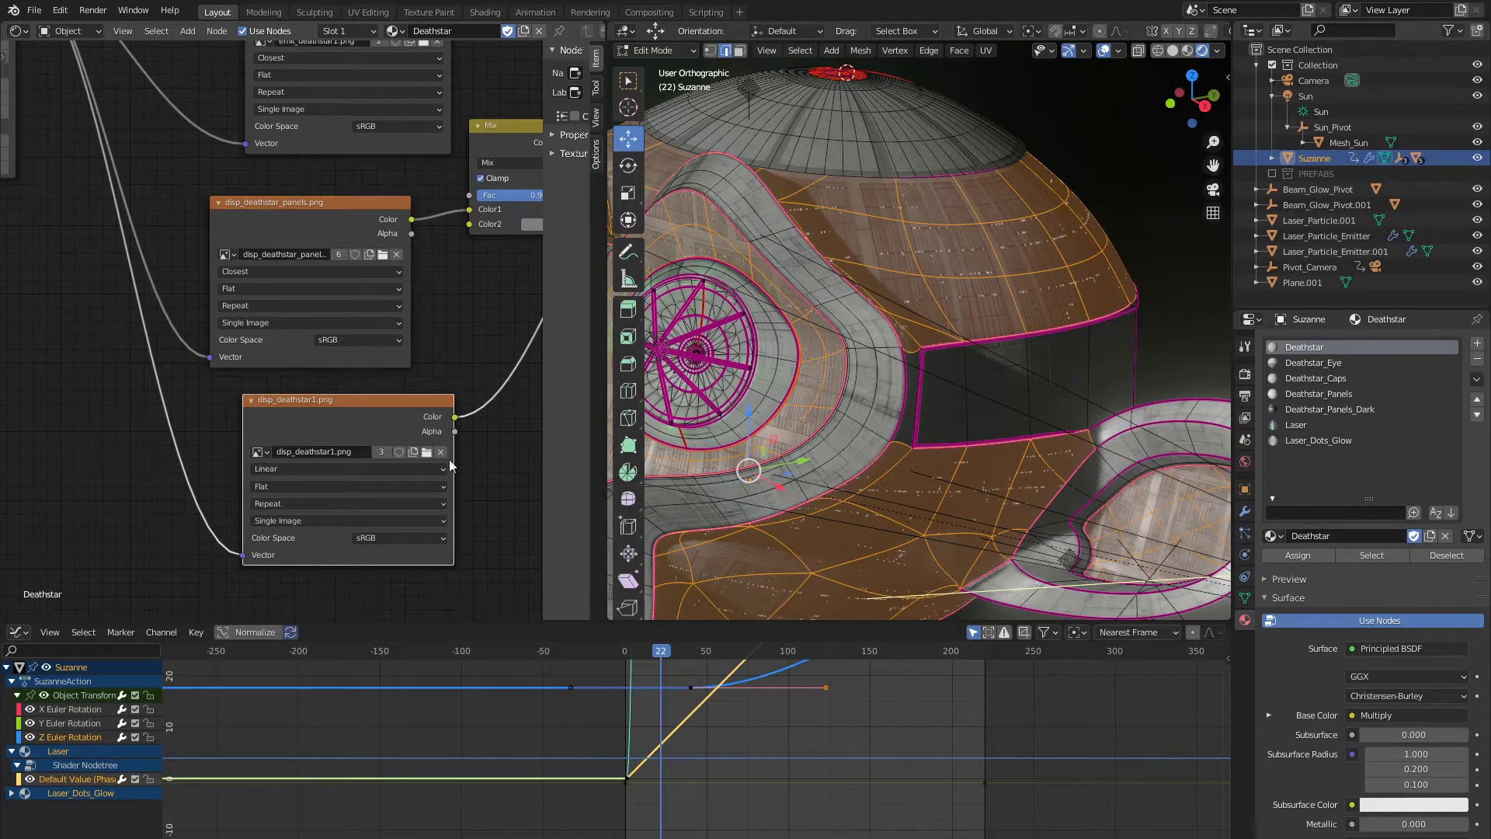
# Step: Examine how the Deathstar textures are mixed through the color and bump nodes, up to the mask_mesh groups
pyautogui.scroll(-4, 449, 459)
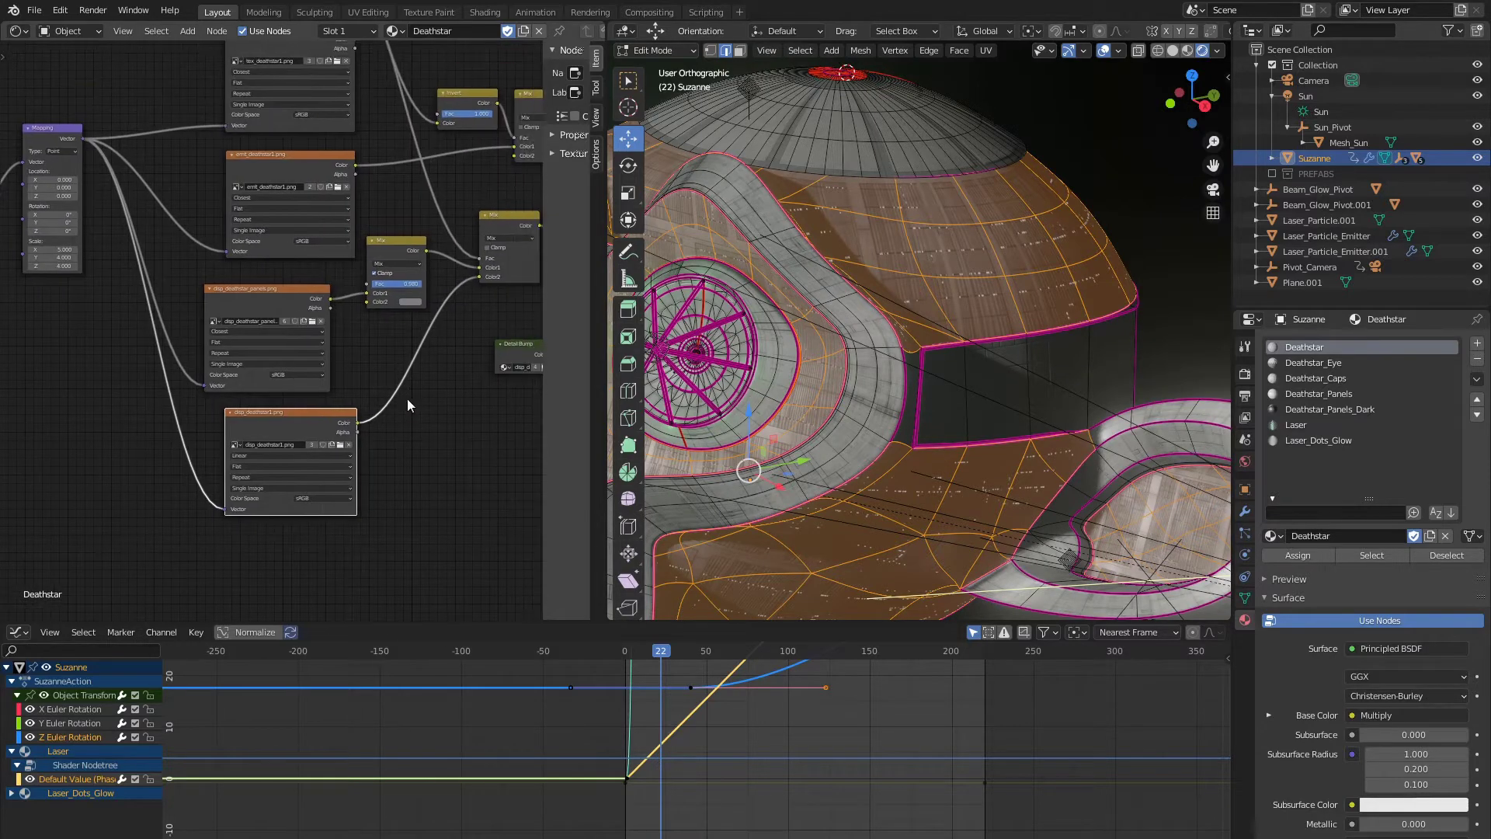
pyautogui.scroll(-3, 407, 398)
pyautogui.moveTo(448, 223); pyautogui.dragTo(306, 407, button='middle')
pyautogui.scroll(2, 393, 523)
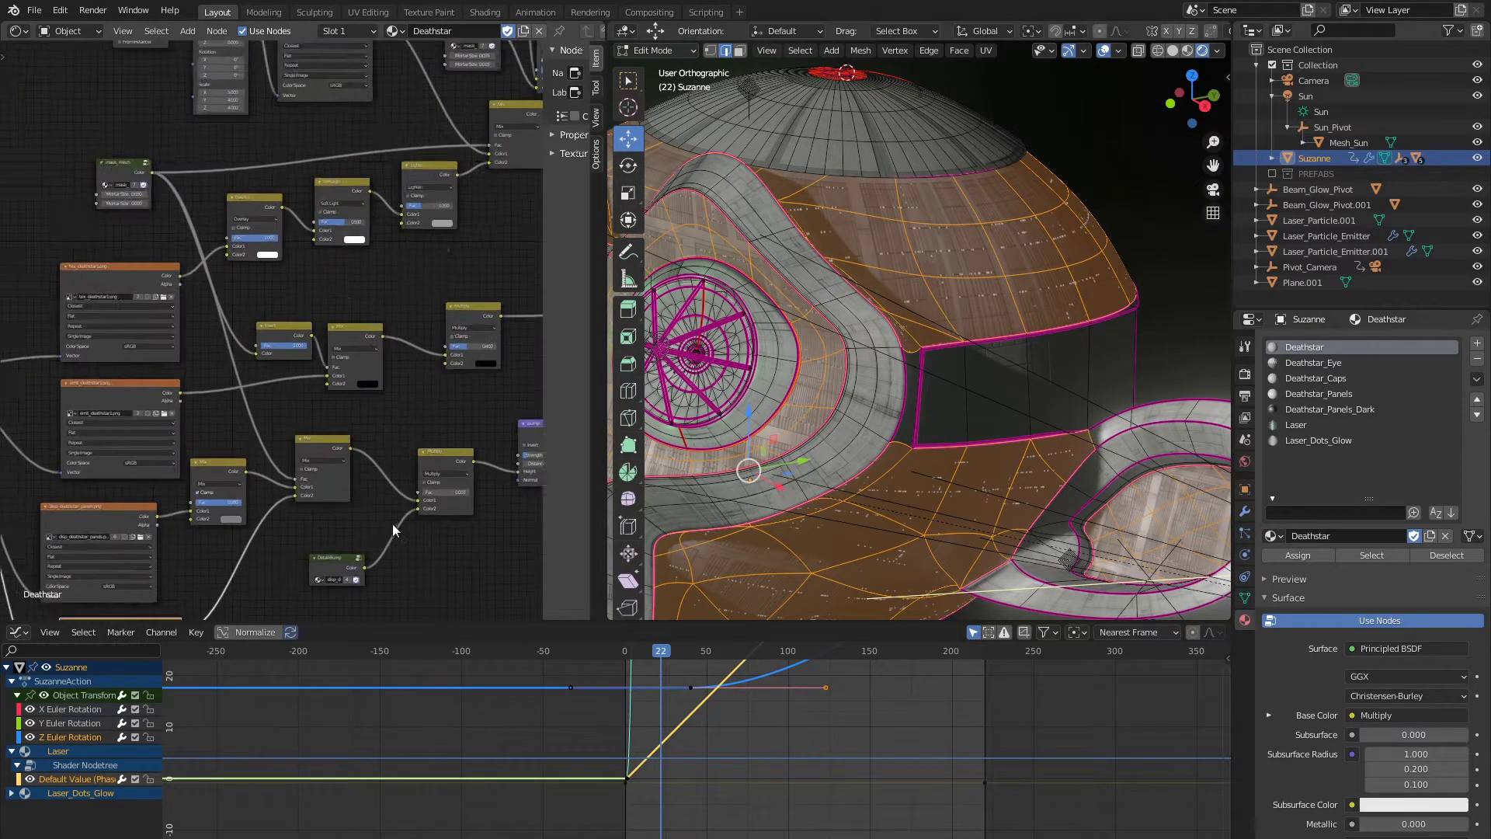
pyautogui.moveTo(393, 523); pyautogui.dragTo(342, 343, button='middle')
pyautogui.scroll(-3, 342, 343)
pyautogui.moveTo(488, 77); pyautogui.dragTo(403, 536, button='middle')
pyautogui.scroll(7, 287, 359)
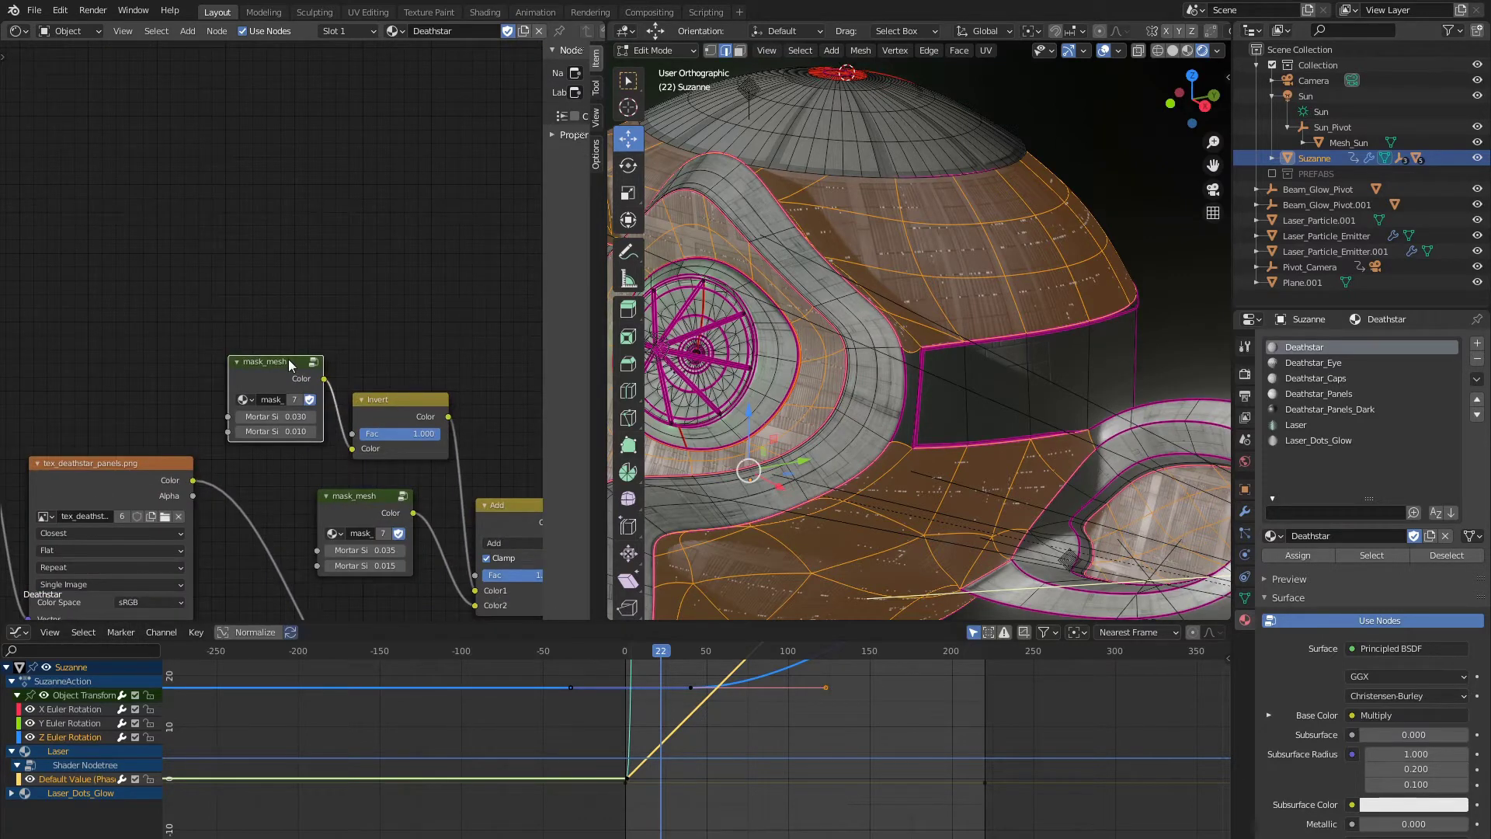
# Step: Open the mask_mesh node group, examine its Brick Texture and Multiply nodes through to the group output, and exit it
pyautogui.press('Tab')
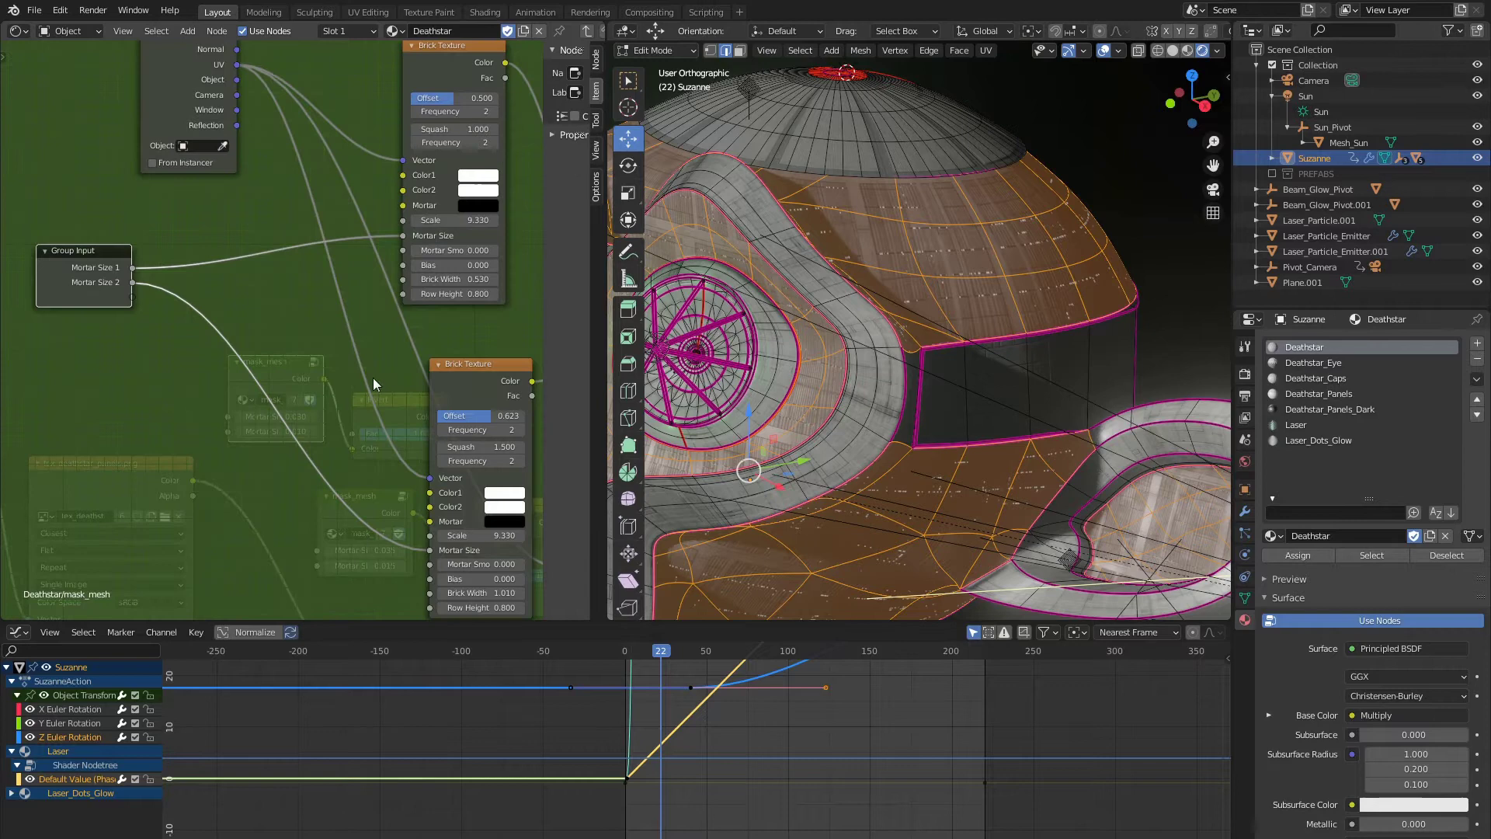
pyautogui.scroll(-3, 376, 384)
pyautogui.moveTo(499, 398); pyautogui.dragTo(356, 318, button='middle')
pyautogui.scroll(2, 355, 318)
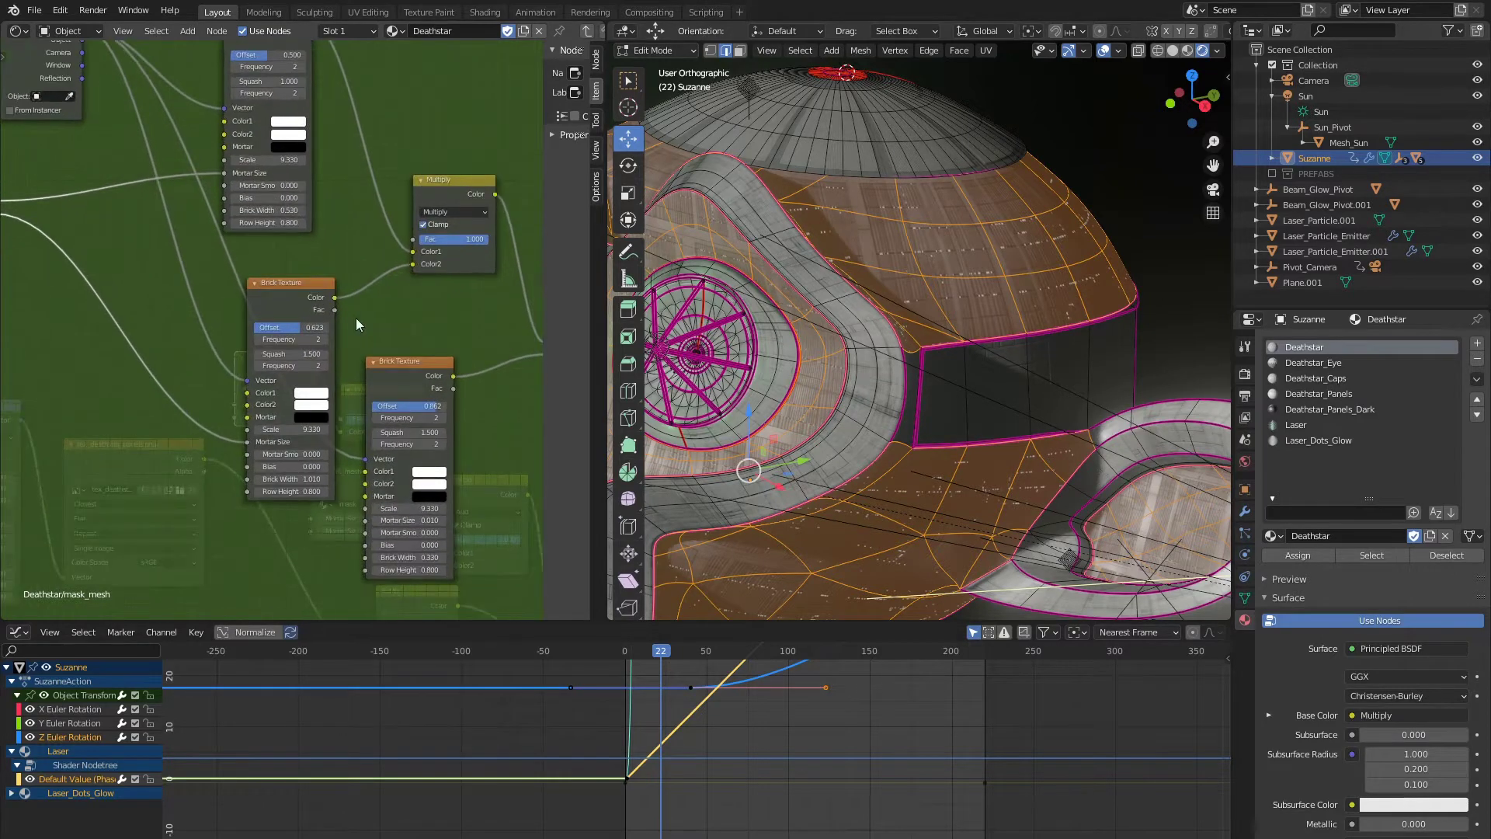
pyautogui.scroll(-3, 356, 318)
pyautogui.moveTo(449, 292); pyautogui.dragTo(302, 313, button='middle')
pyautogui.scroll(2, 299, 314)
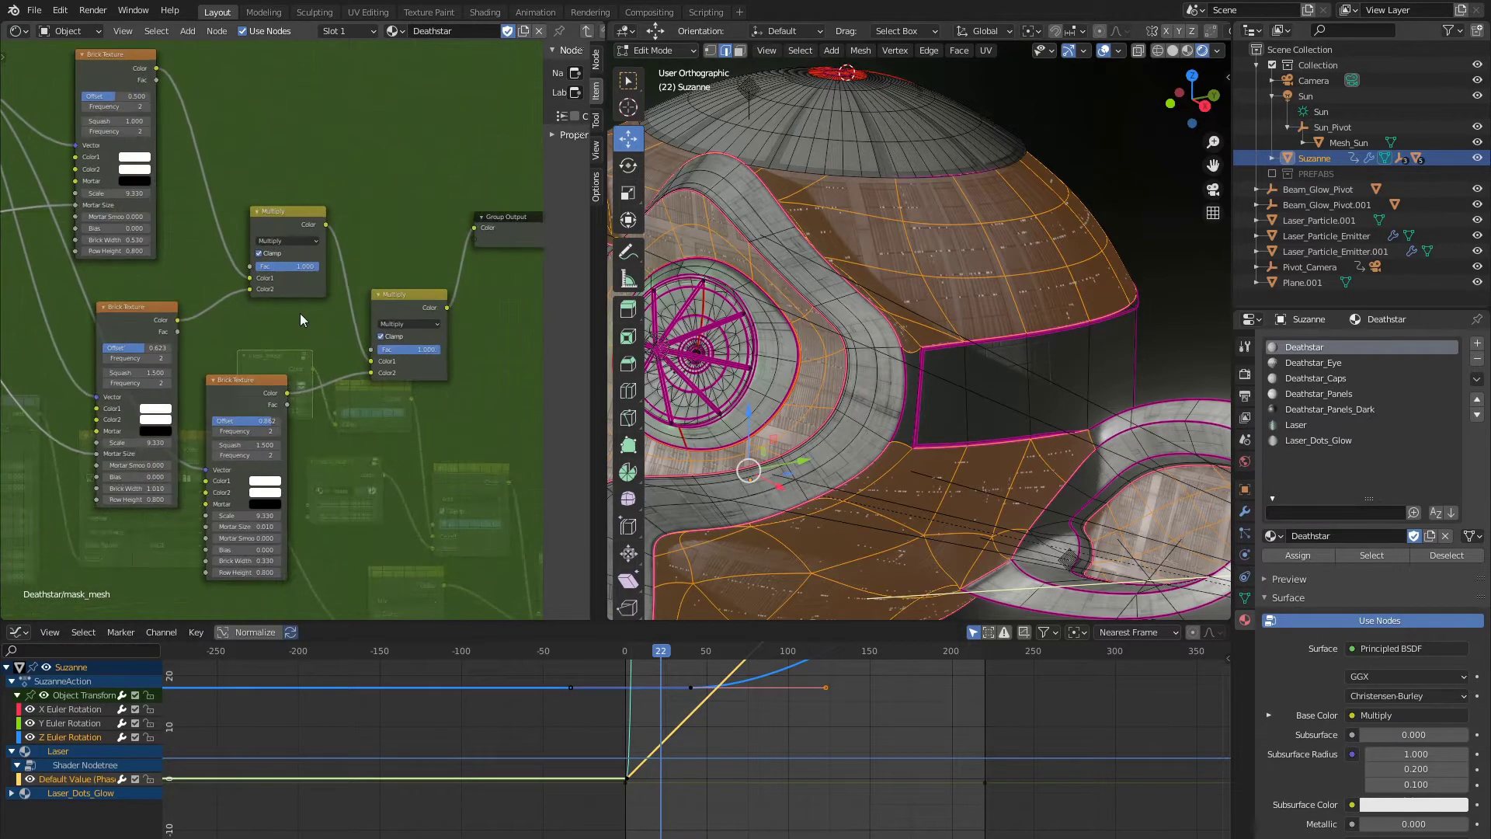
pyautogui.scroll(-4, 334, 349)
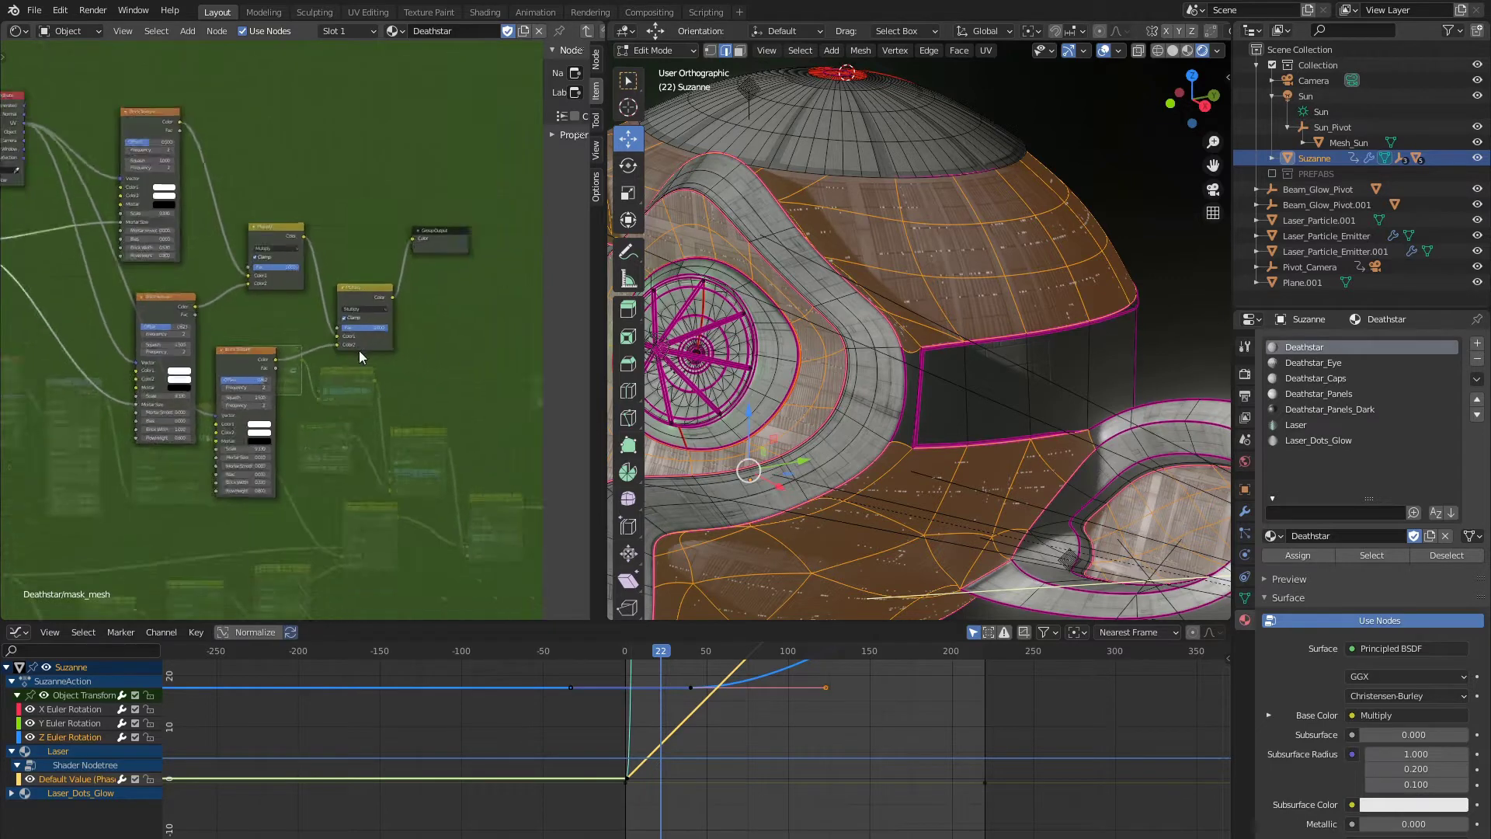
pyautogui.press('Tab')
# Step: Return Suzanne to object mode with the mask_mesh, Invert and Add nodes in view
pyautogui.scroll(4, 383, 442)
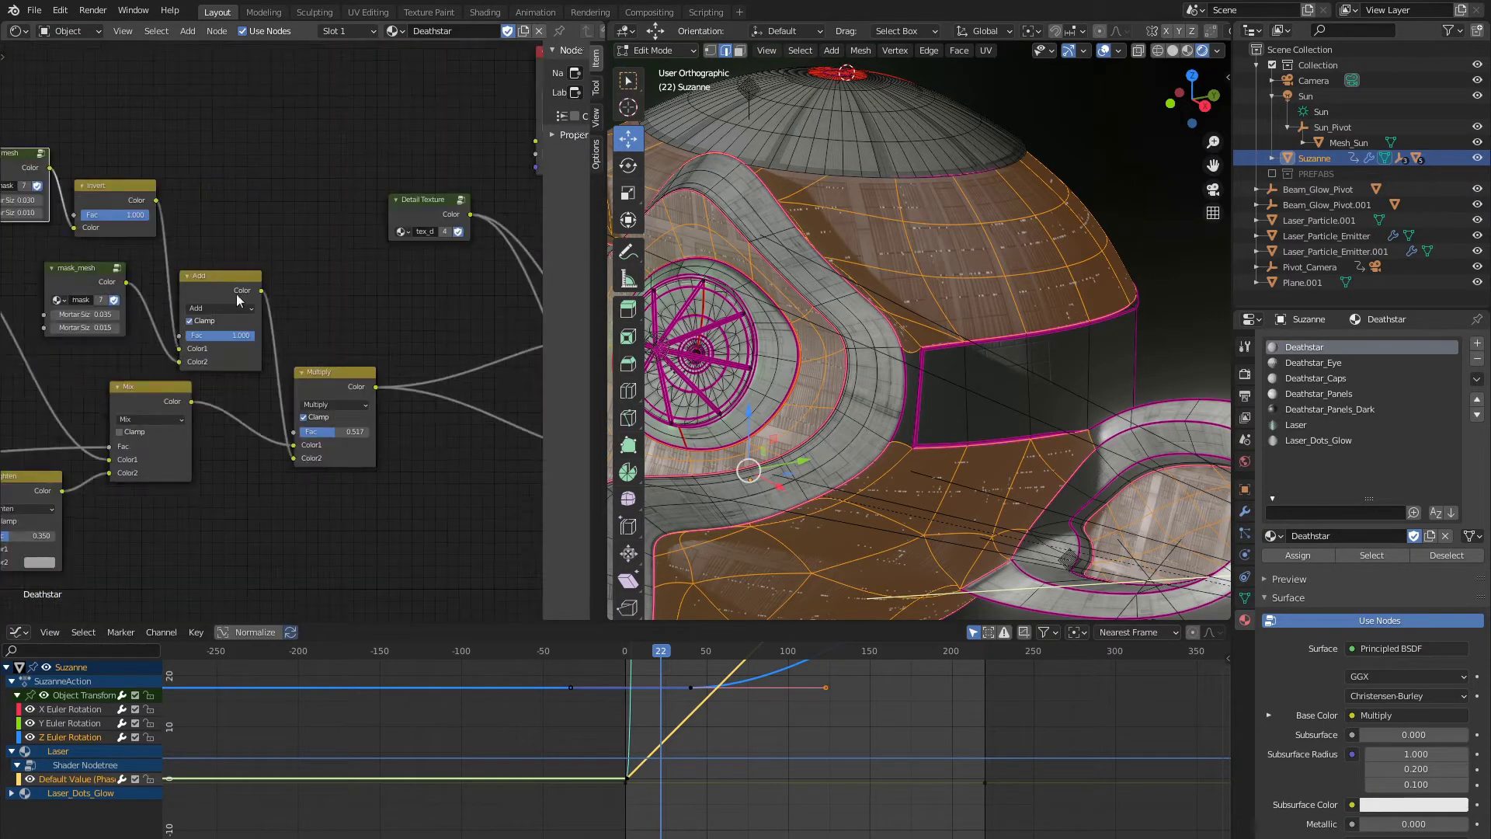
pyautogui.scroll(2, 313, 339)
pyautogui.click(628, 166)
pyautogui.press('Tab')
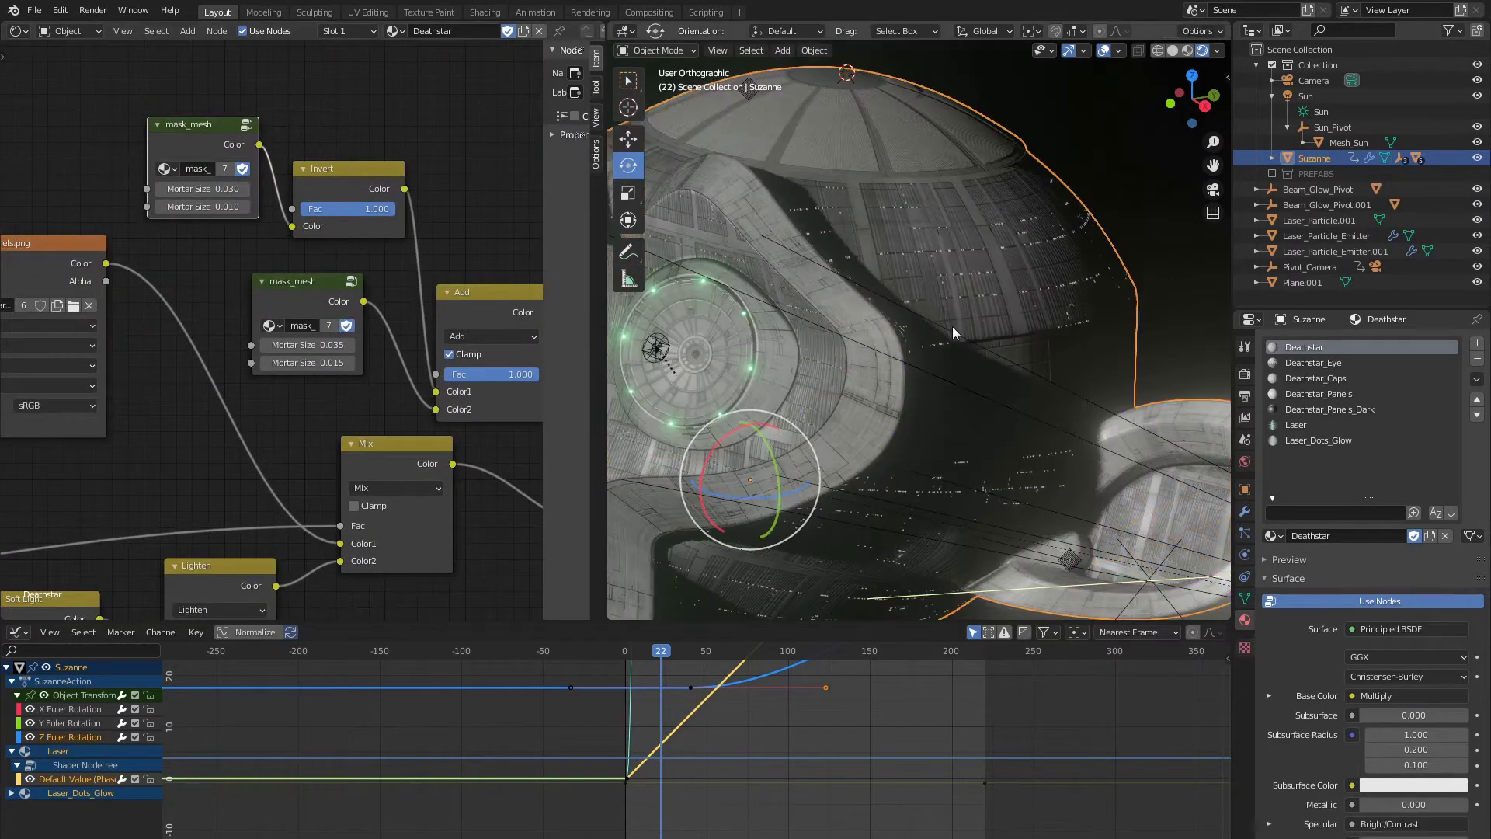
# Step: Examine the Deathstar material's mask, color, emission and bump node chains alongside the rendered surface
pyautogui.scroll(1, 952, 340)
pyautogui.moveTo(310, 345)
pyautogui.mouseDown()
pyautogui.moveTo(330, 344)
pyautogui.moveTo(295, 344)
pyautogui.moveTo(329, 344)
pyautogui.mouseUp()
pyautogui.scroll(-2, 342, 378)
pyautogui.moveTo(300, 410); pyautogui.dragTo(323, 150, button='middle')
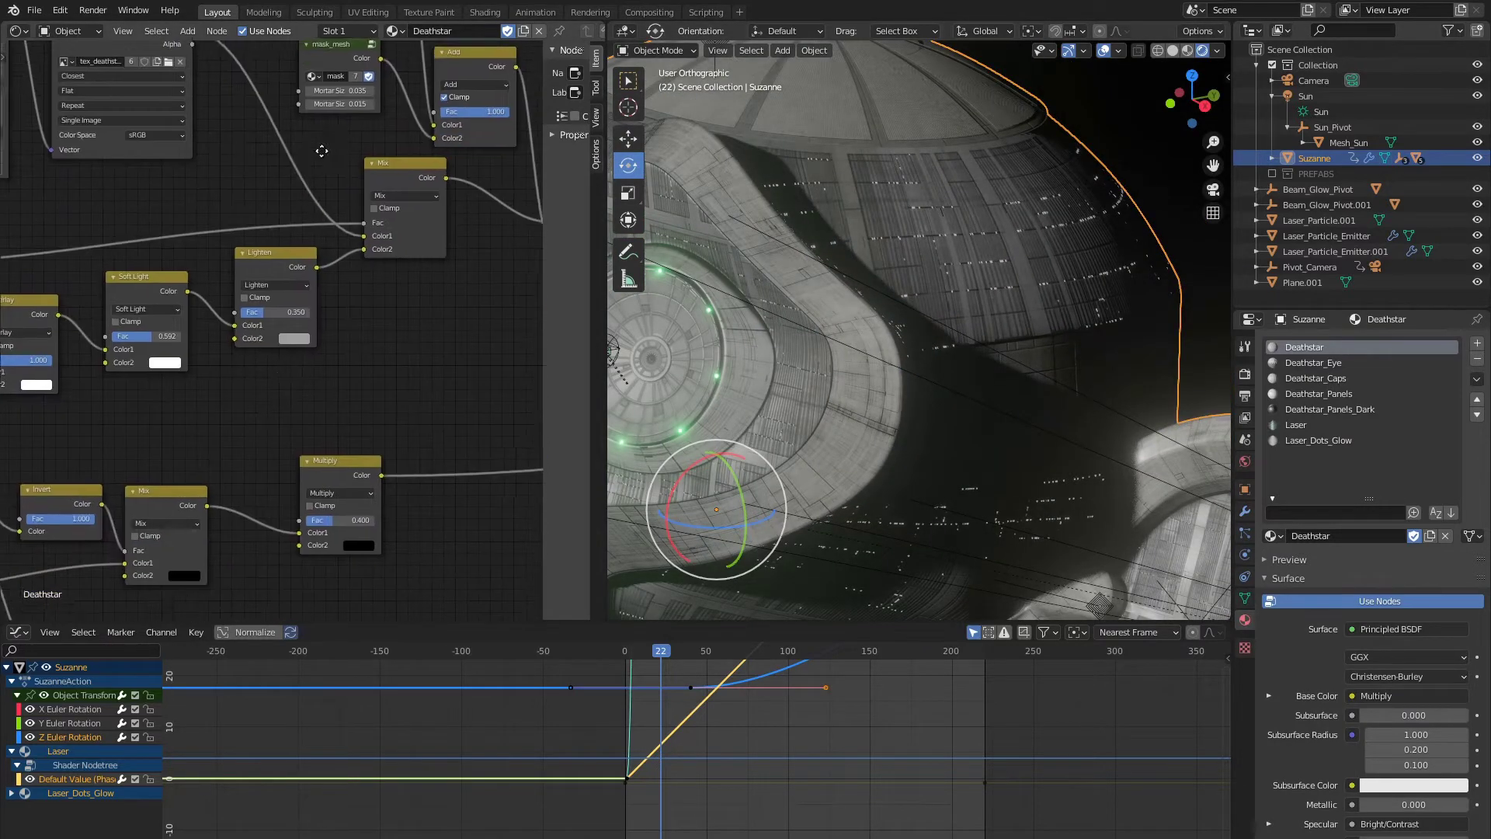
pyautogui.moveTo(138, 474); pyautogui.dragTo(302, 198, button='middle')
pyautogui.moveTo(339, 373); pyautogui.dragTo(262, 146, button='middle')
pyautogui.scroll(1, 258, 286)
pyautogui.scroll(-3, 258, 286)
pyautogui.moveTo(468, 194); pyautogui.dragTo(329, 319, button='middle')
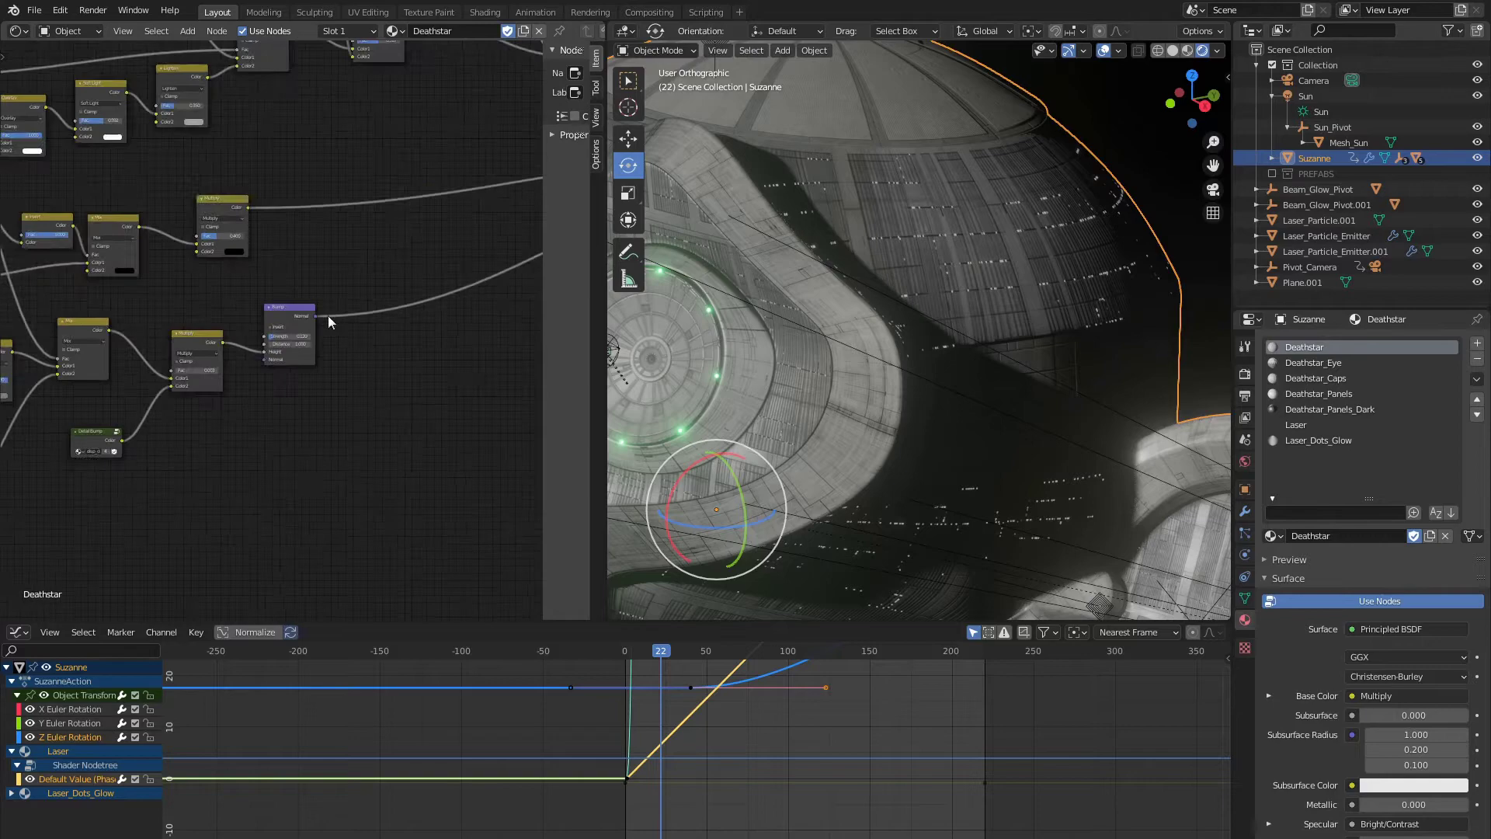
pyautogui.moveTo(453, 219); pyautogui.dragTo(414, 361, button='middle')
pyautogui.scroll(-1, 174, 396)
pyautogui.scroll(6, 378, 381)
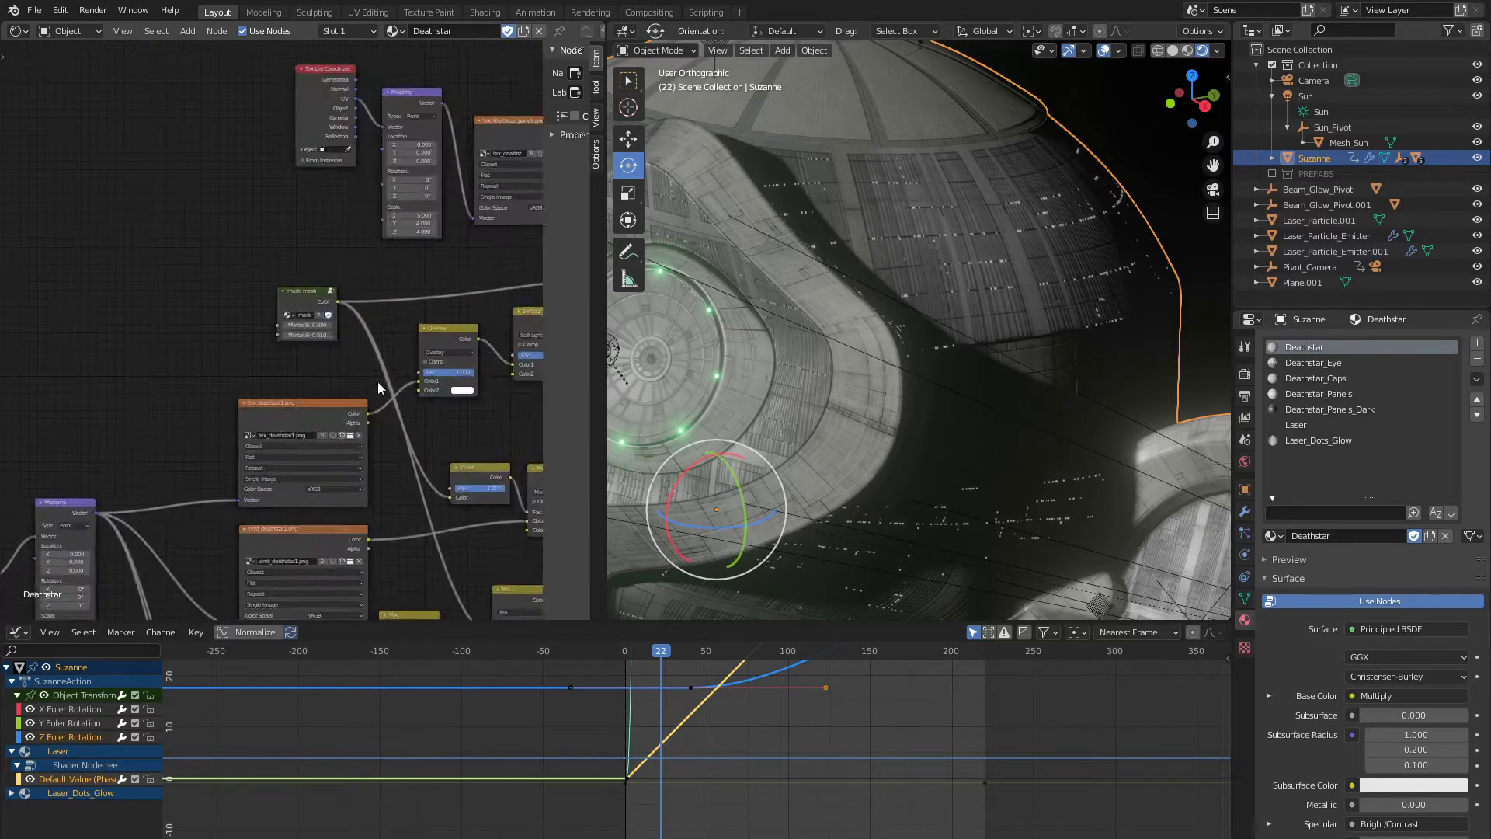
# Step: Try a different first Mortar Size on the mask_mesh group node and undo the change
pyautogui.keyDown('shift'); pyautogui.moveTo(697, 400); pyautogui.dragTo(1006, 267, button='middle'); pyautogui.keyUp('shift')
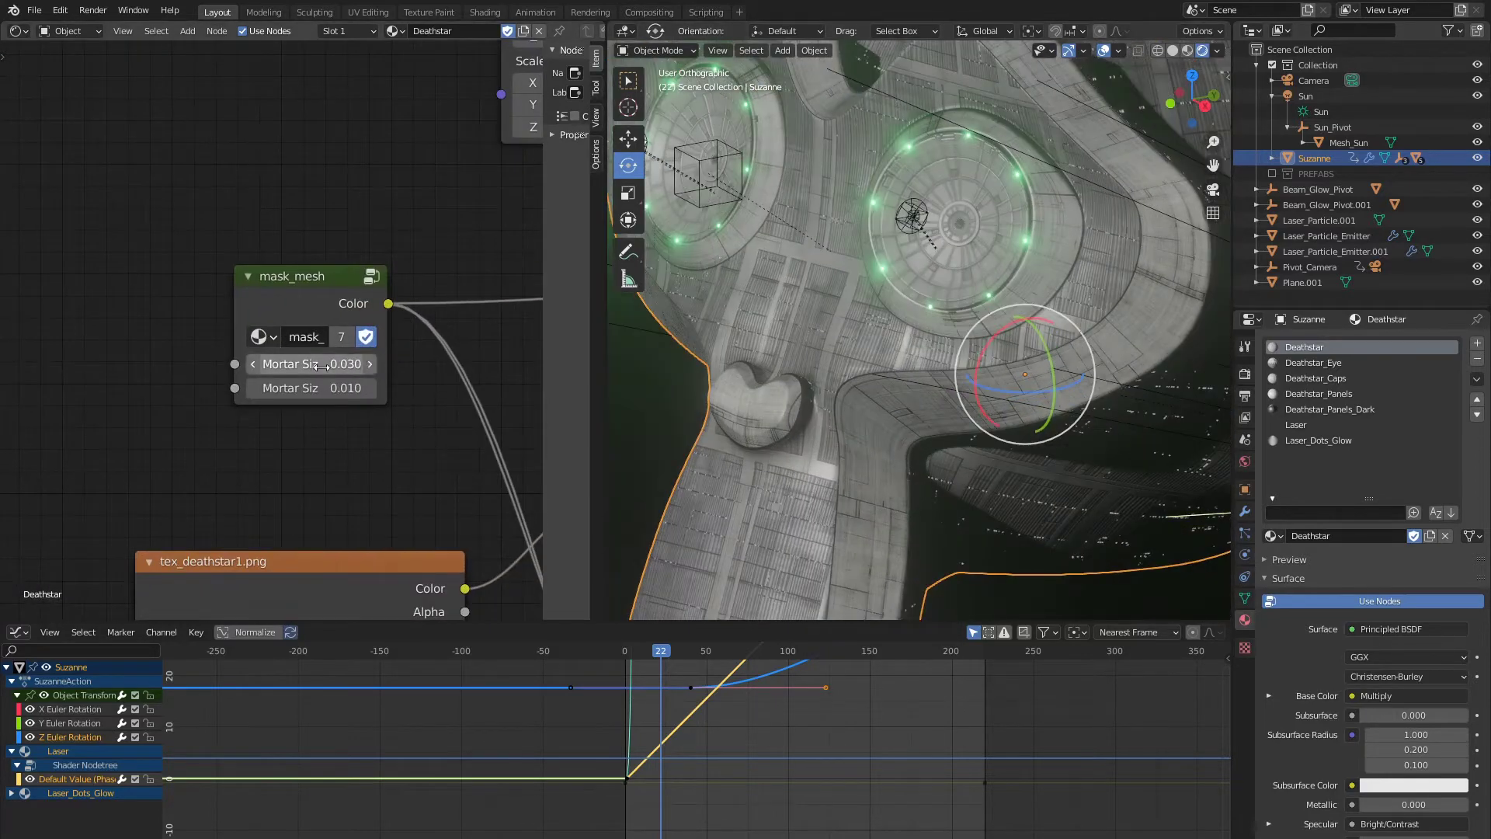
pyautogui.moveTo(326, 369)
pyautogui.mouseDown()
pyautogui.moveTo(353, 368)
pyautogui.moveTo(320, 387)
pyautogui.moveTo(351, 385)
pyautogui.moveTo(311, 387)
pyautogui.mouseUp()
pyautogui.hotkey('ctrl', 'z')
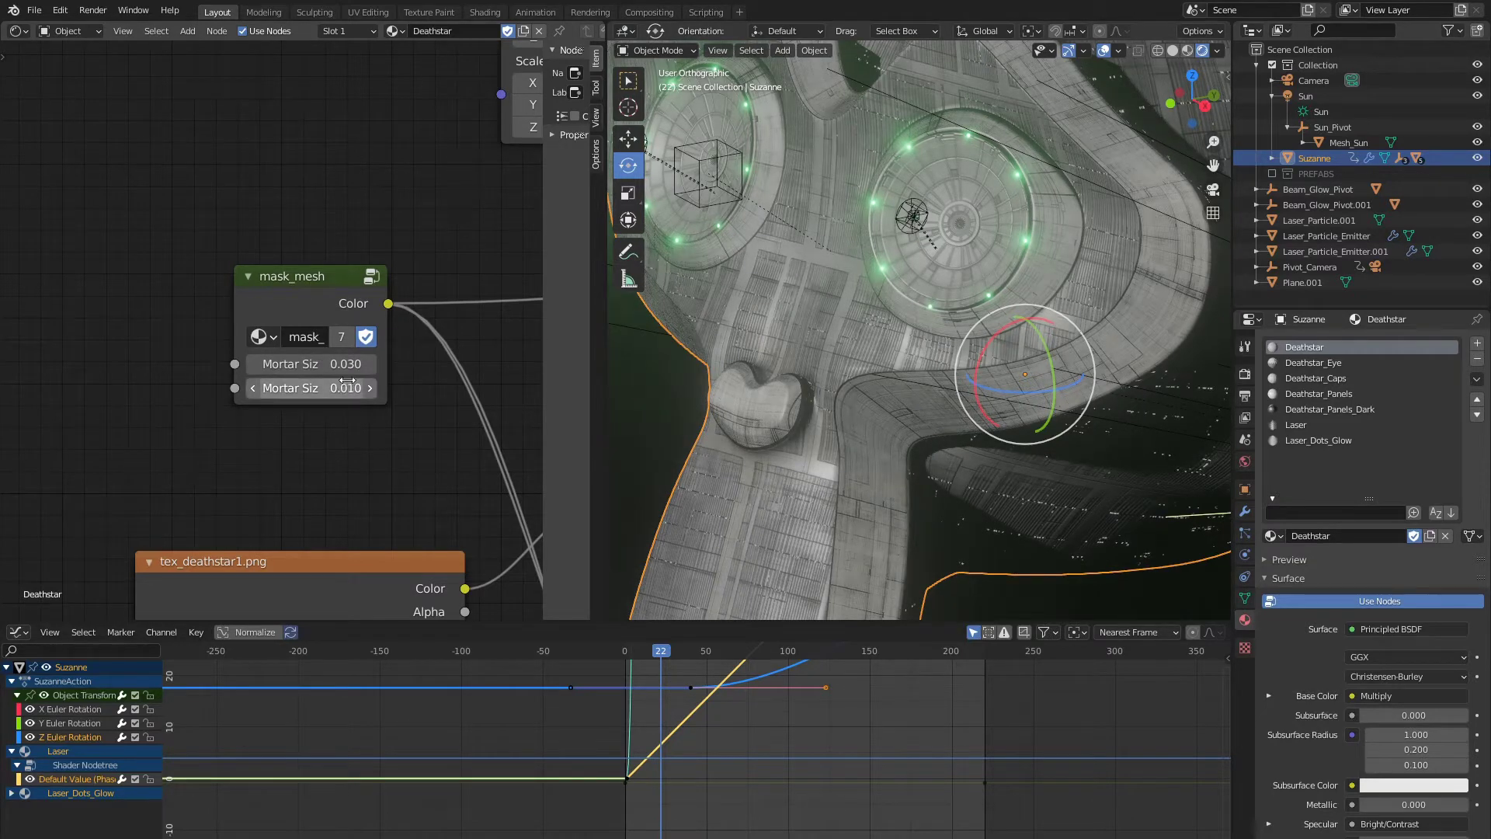
# Step: Set the factor of the clamped Multiply node that combines the Mix and Add results to 0.5
pyautogui.scroll(-4, 440, 331)
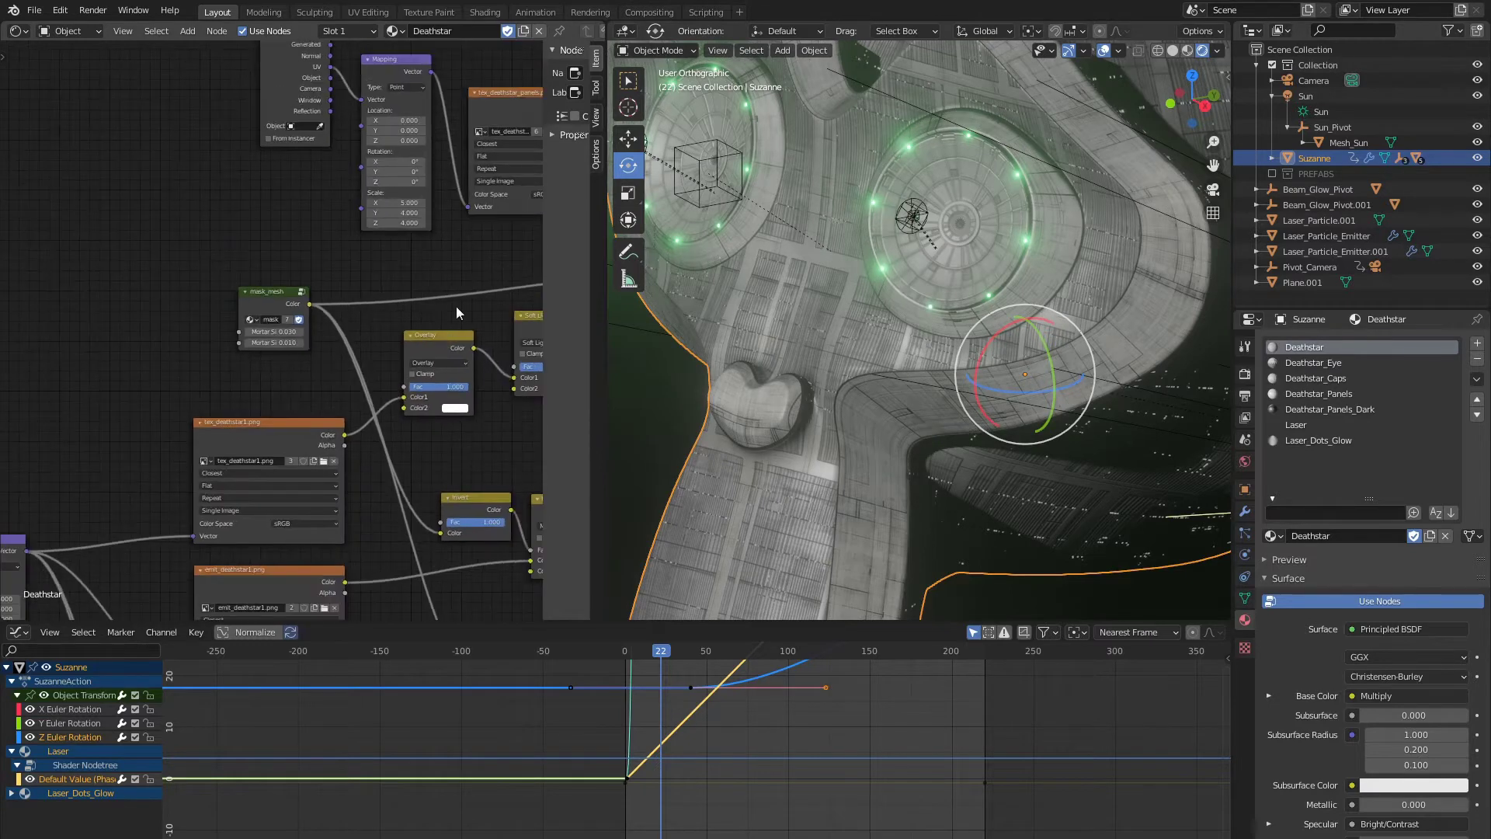
pyautogui.moveTo(486, 286); pyautogui.dragTo(292, 391, button='middle')
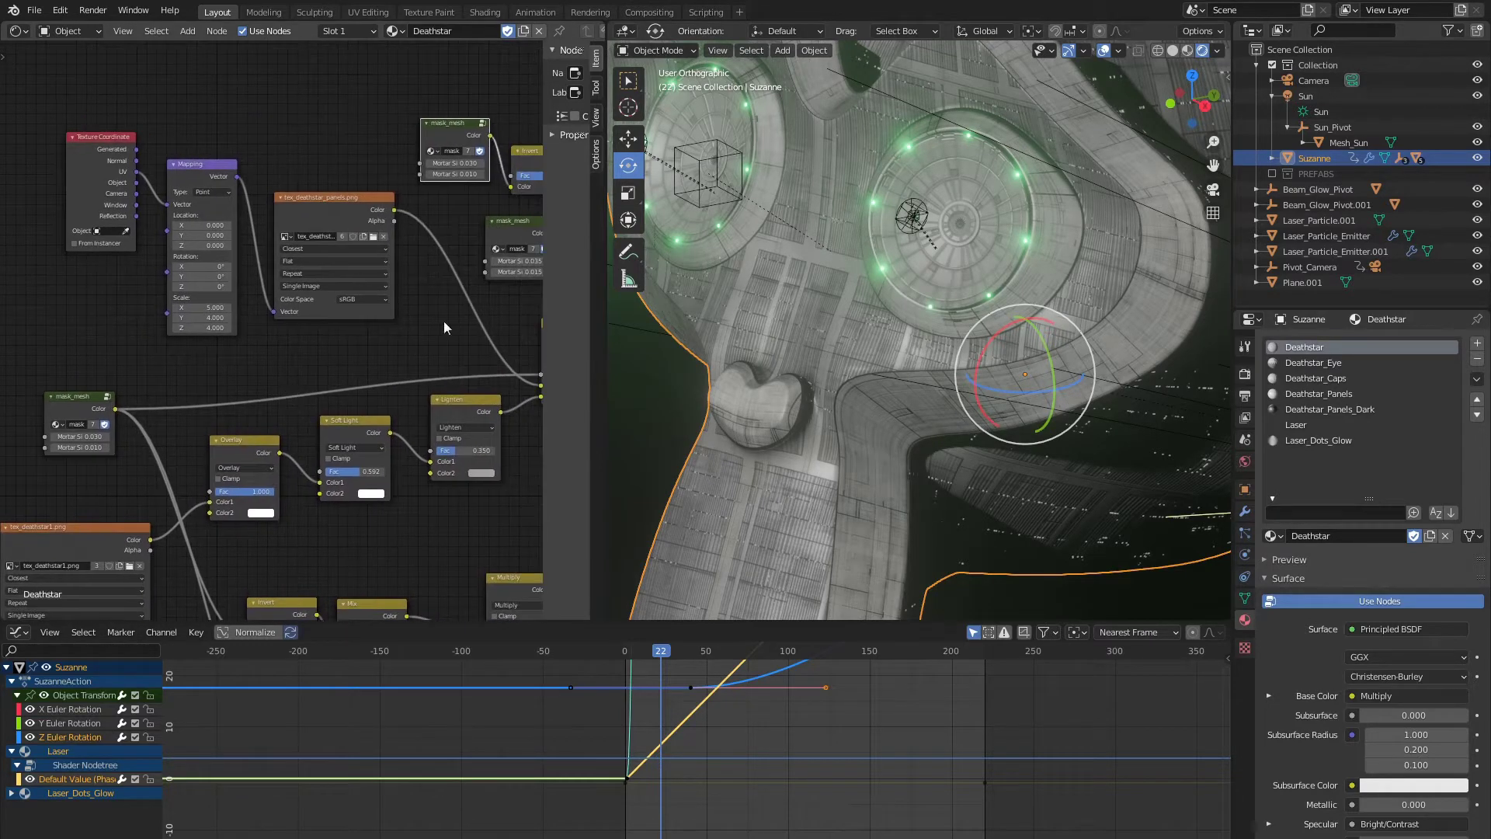
pyautogui.scroll(7, 441, 292)
pyautogui.moveTo(440, 288); pyautogui.dragTo(210, 424, button='middle')
pyautogui.scroll(2, 280, 408)
pyautogui.moveTo(409, 369)
pyautogui.mouseDown()
pyautogui.moveTo(461, 369)
pyautogui.moveTo(408, 369)
pyautogui.mouseUp()
pyautogui.scroll(-4, 474, 374)
pyautogui.moveTo(510, 372); pyautogui.dragTo(255, 270, button='middle')
pyautogui.moveTo(404, 363); pyautogui.dragTo(272, 350, button='middle')
pyautogui.moveTo(386, 431); pyautogui.dragTo(440, 429)
pyautogui.scroll(9, 815, 276)
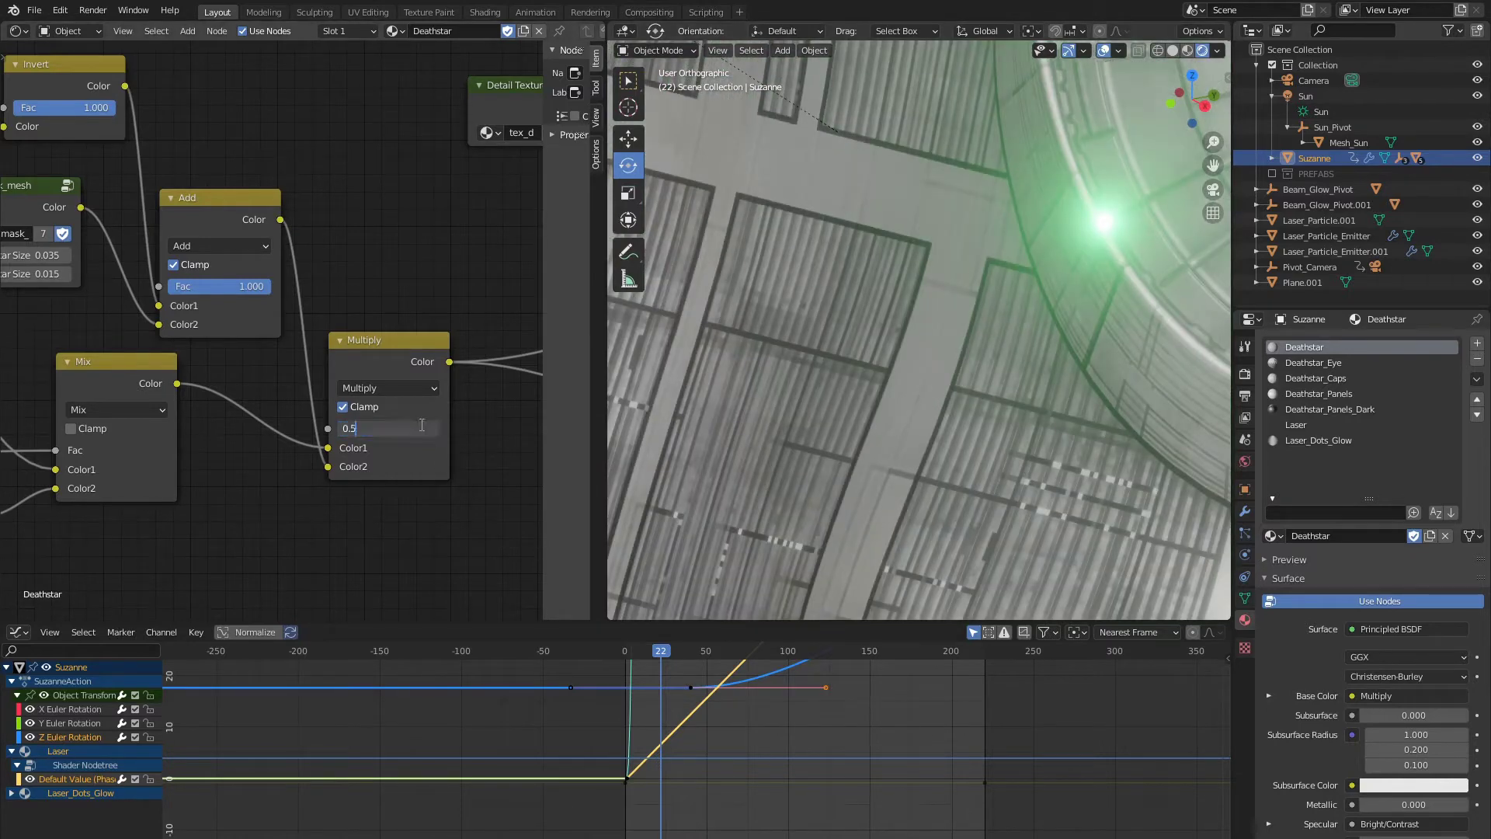
pyautogui.press('Return')
# Step: Raise the factor of the Overlay node between Detail Texture and the ambient occlusion Multiply node to 1.000
pyautogui.moveTo(481, 444); pyautogui.dragTo(393, 379, button='middle')
pyautogui.scroll(-7, 393, 380)
pyautogui.moveTo(413, 250); pyautogui.dragTo(271, 319, button='middle')
pyautogui.scroll(5, 339, 388)
pyautogui.scroll(-4, 274, 319)
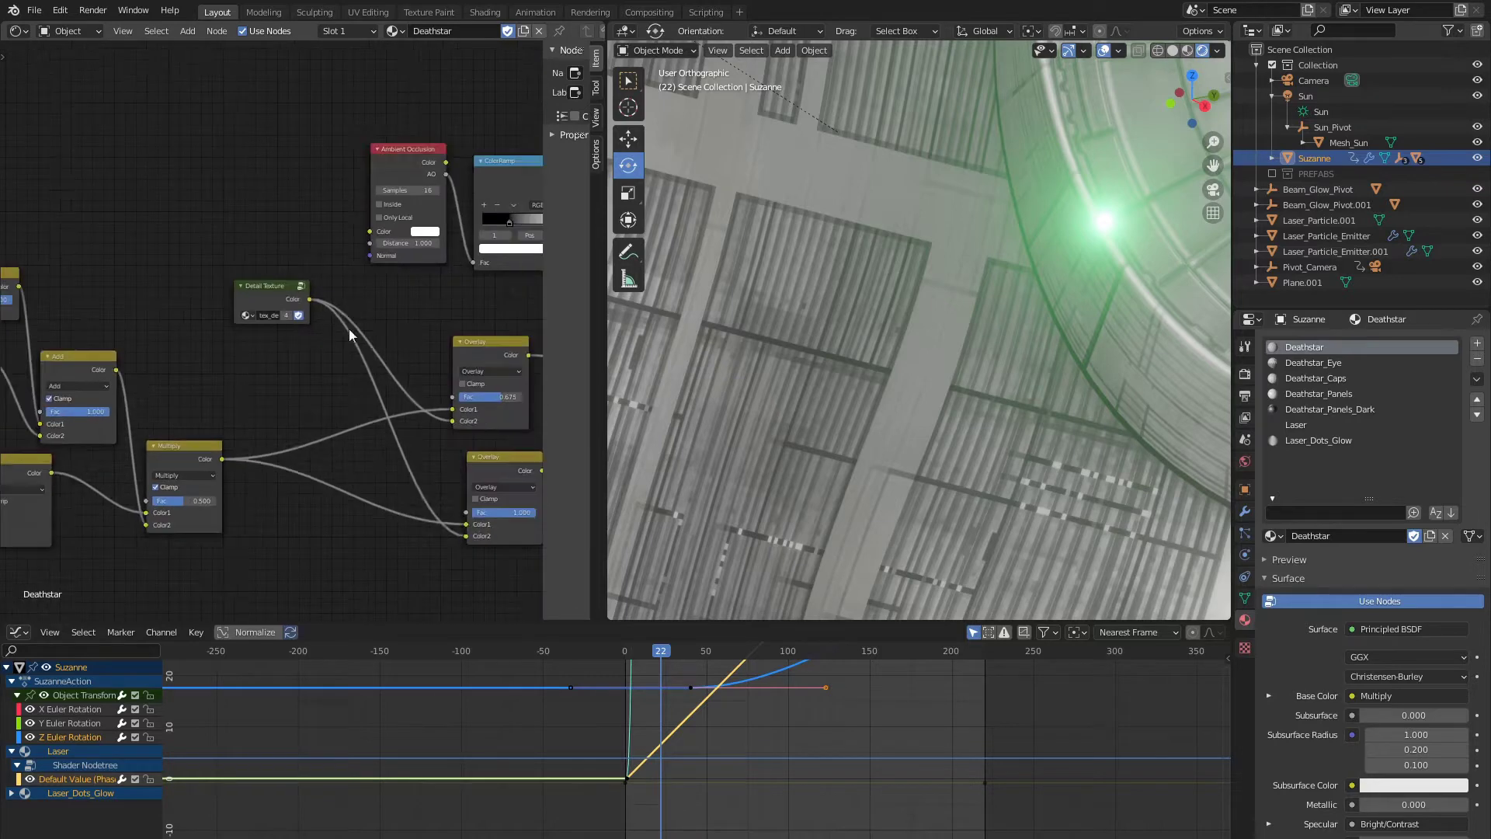
pyautogui.scroll(2, 368, 301)
pyautogui.moveTo(466, 373); pyautogui.dragTo(359, 319, button='middle')
pyautogui.scroll(1, 365, 347)
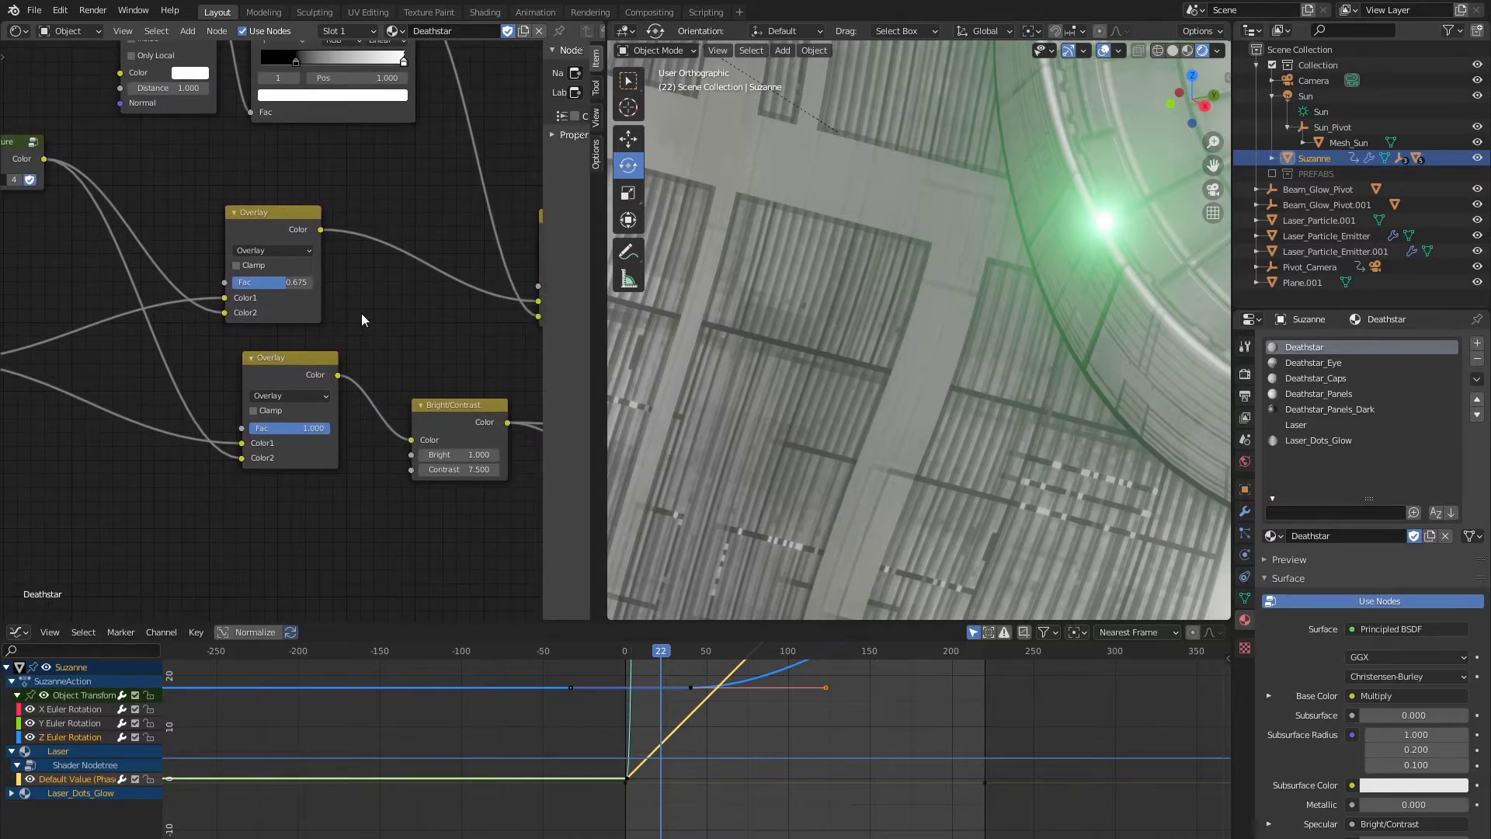
pyautogui.scroll(-4, 855, 366)
pyautogui.keyDown('shift'); pyautogui.moveTo(855, 366); pyautogui.dragTo(1024, 280, button='middle'); pyautogui.keyUp('shift')
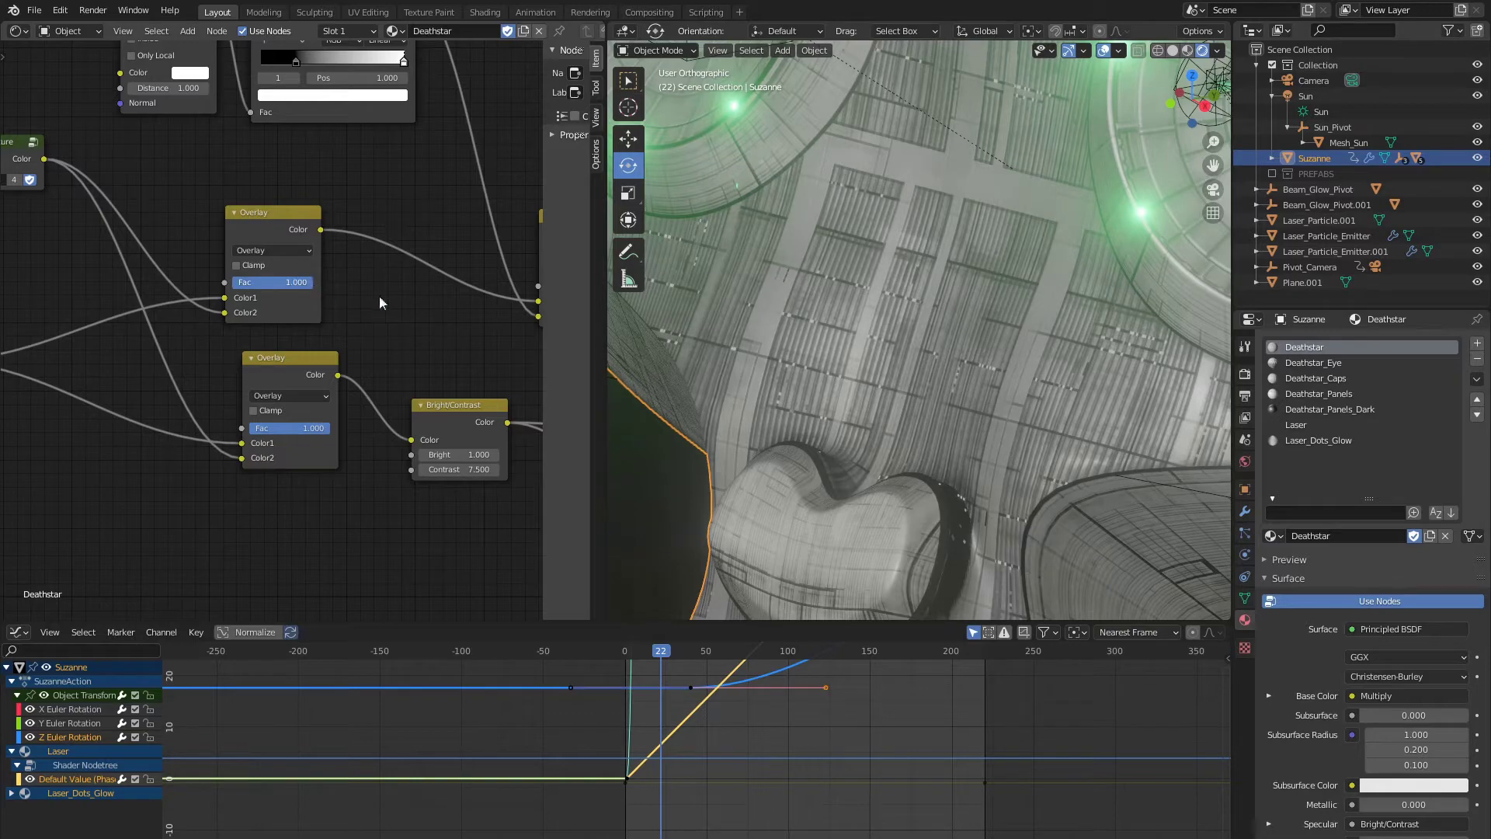
# Step: Test the factor of the Overlay node feeding Bright/Contrast between 0.000 and 1.000, comparing Suzanne's surface, and leave it at 1.000
pyautogui.moveTo(419, 342); pyautogui.dragTo(388, 304, button='middle')
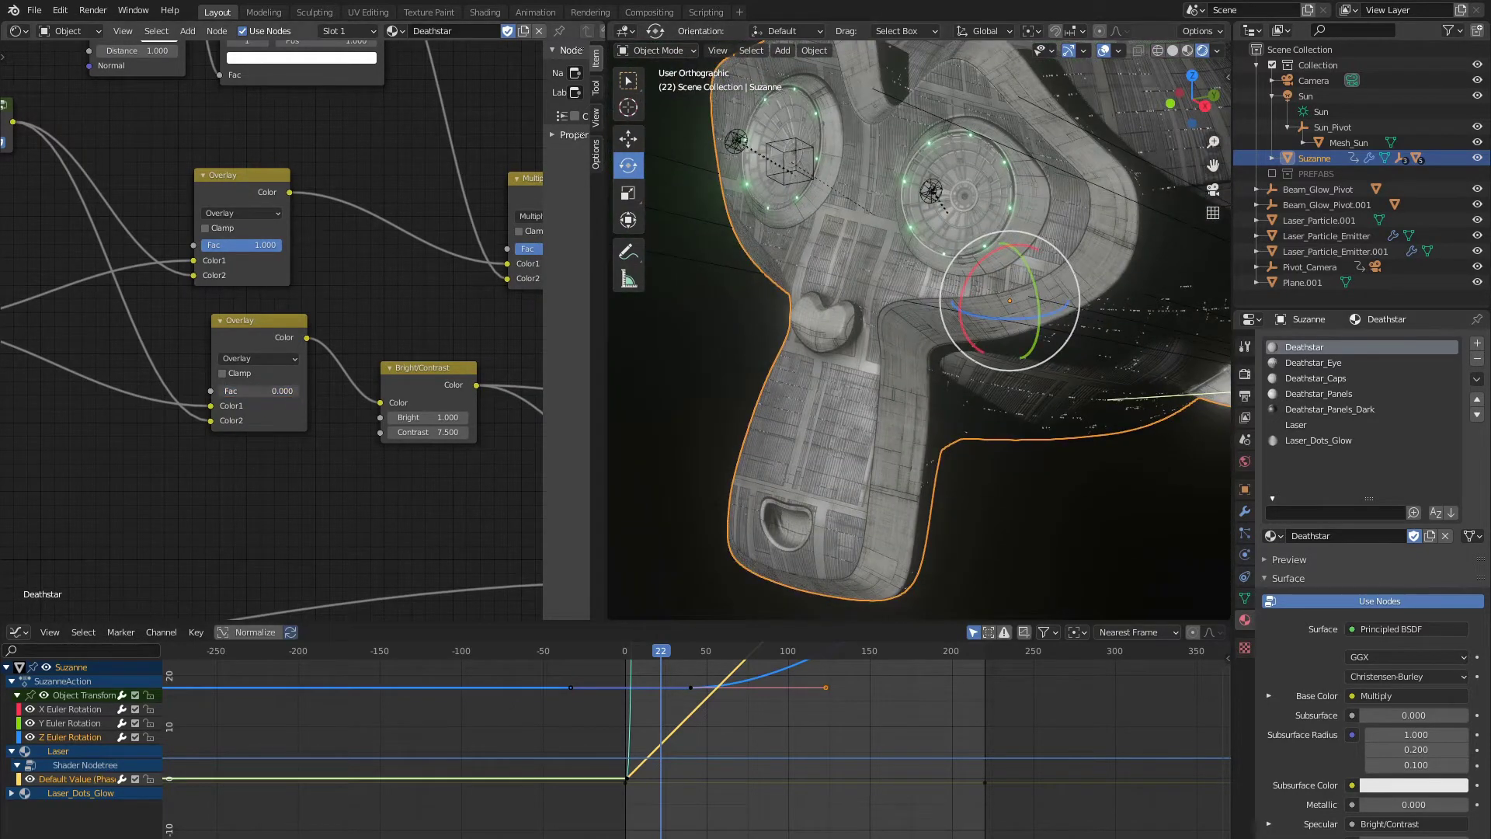
pyautogui.moveTo(220, 391); pyautogui.dragTo(300, 390)
pyautogui.keyDown('shift'); pyautogui.moveTo(985, 309); pyautogui.dragTo(917, 408, button='middle'); pyautogui.keyUp('shift')
pyautogui.scroll(-8, 1054, 427)
pyautogui.moveTo(1055, 427); pyautogui.dragTo(1167, 488, button='middle')
pyautogui.scroll(1, 1167, 488)
pyautogui.moveTo(286, 392)
pyautogui.mouseDown()
pyautogui.moveTo(207, 392)
pyautogui.moveTo(300, 391)
pyautogui.mouseUp()
pyautogui.scroll(-5, 947, 397)
pyautogui.moveTo(947, 398); pyautogui.dragTo(932, 310, button='middle')
pyautogui.scroll(2, 812, 357)
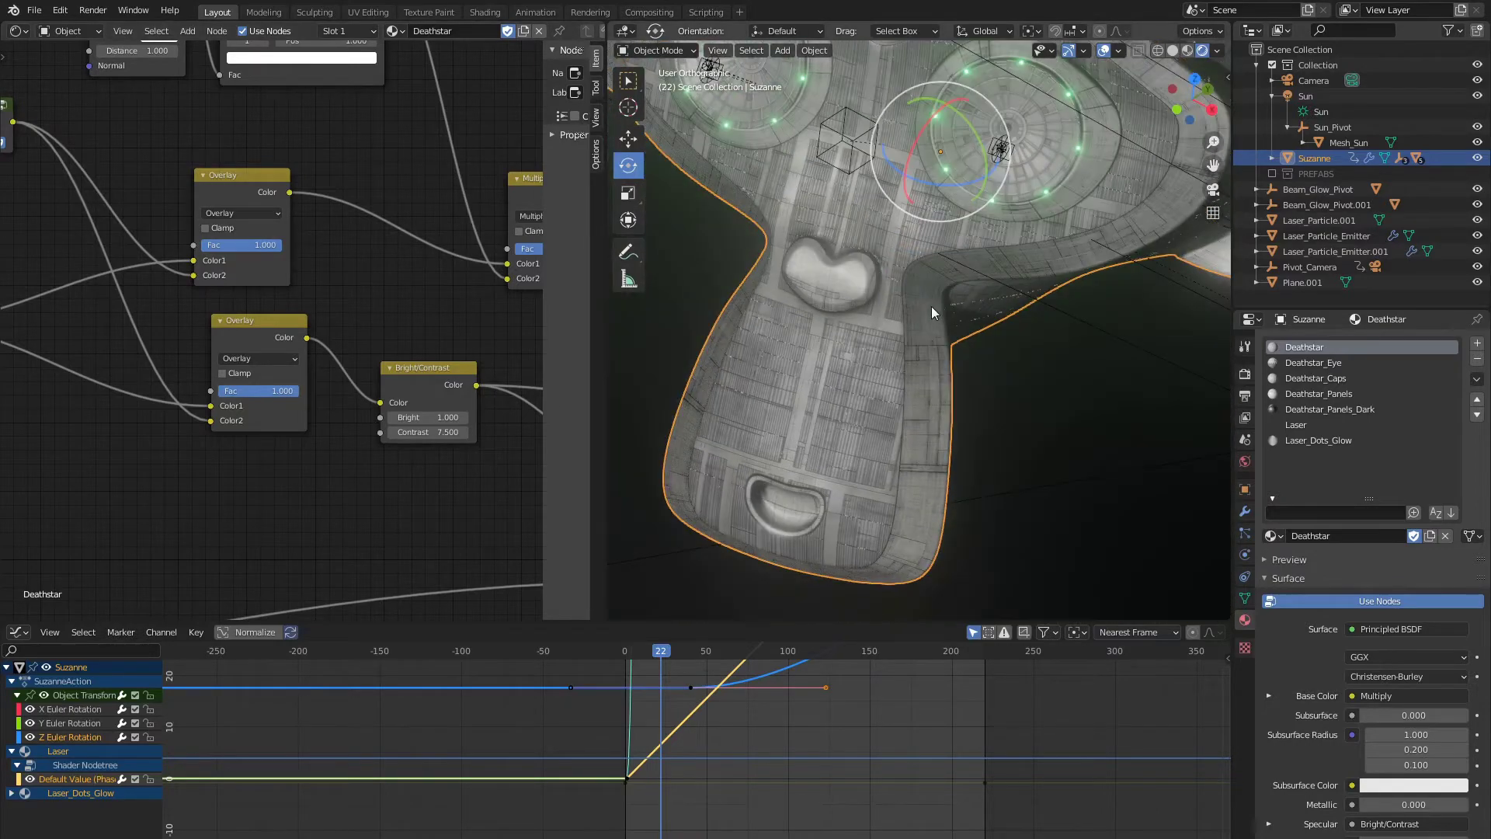
pyautogui.scroll(-5, 930, 306)
pyautogui.scroll(4, 939, 313)
pyautogui.scroll(-2, 939, 312)
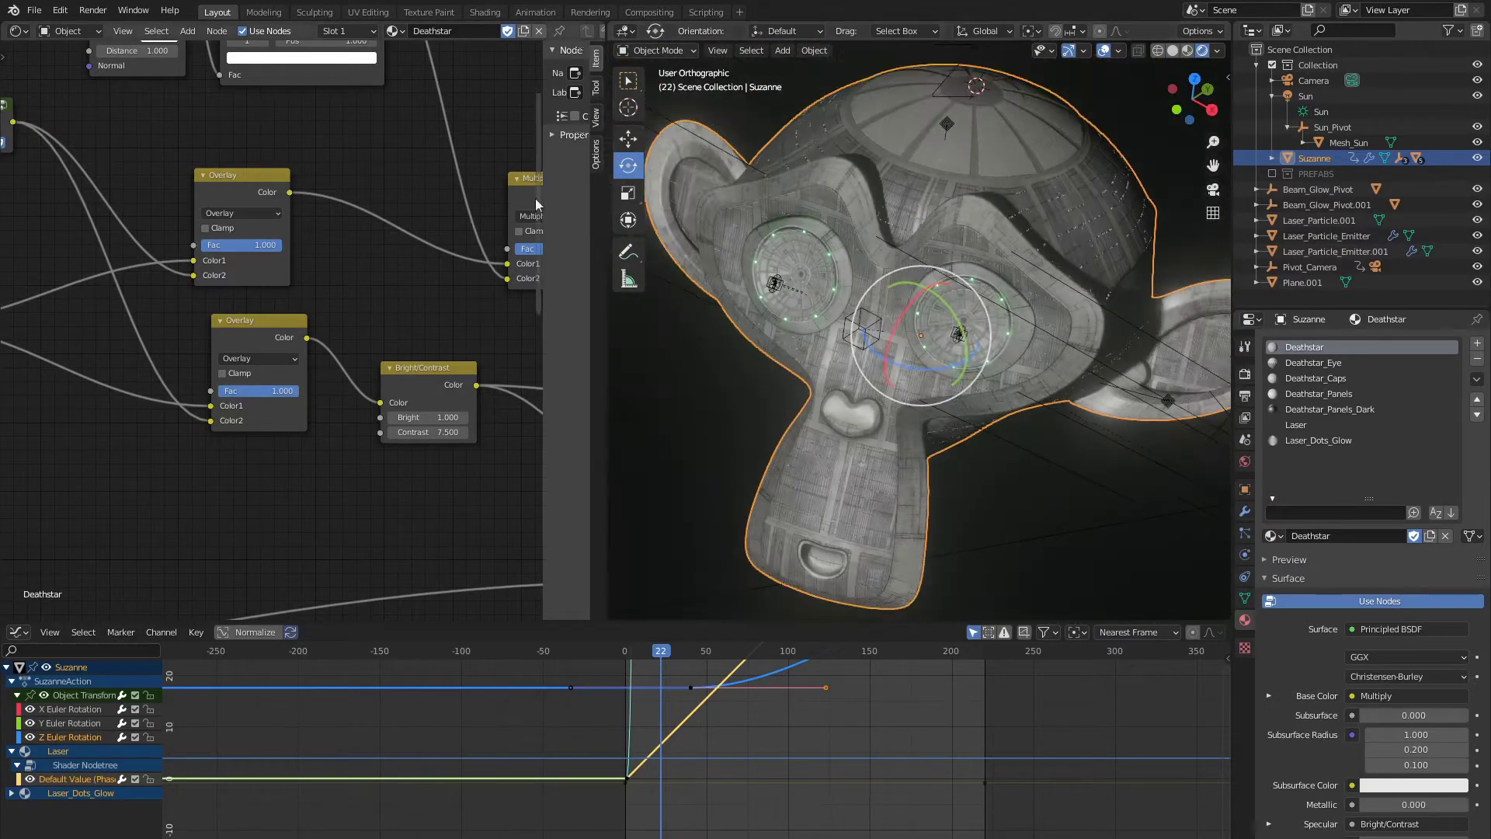
# Step: Open the Detail Texture node group and examine its mask_mesh, Invert and Mix nodes
pyautogui.moveTo(534, 198); pyautogui.dragTo(392, 284, button='middle')
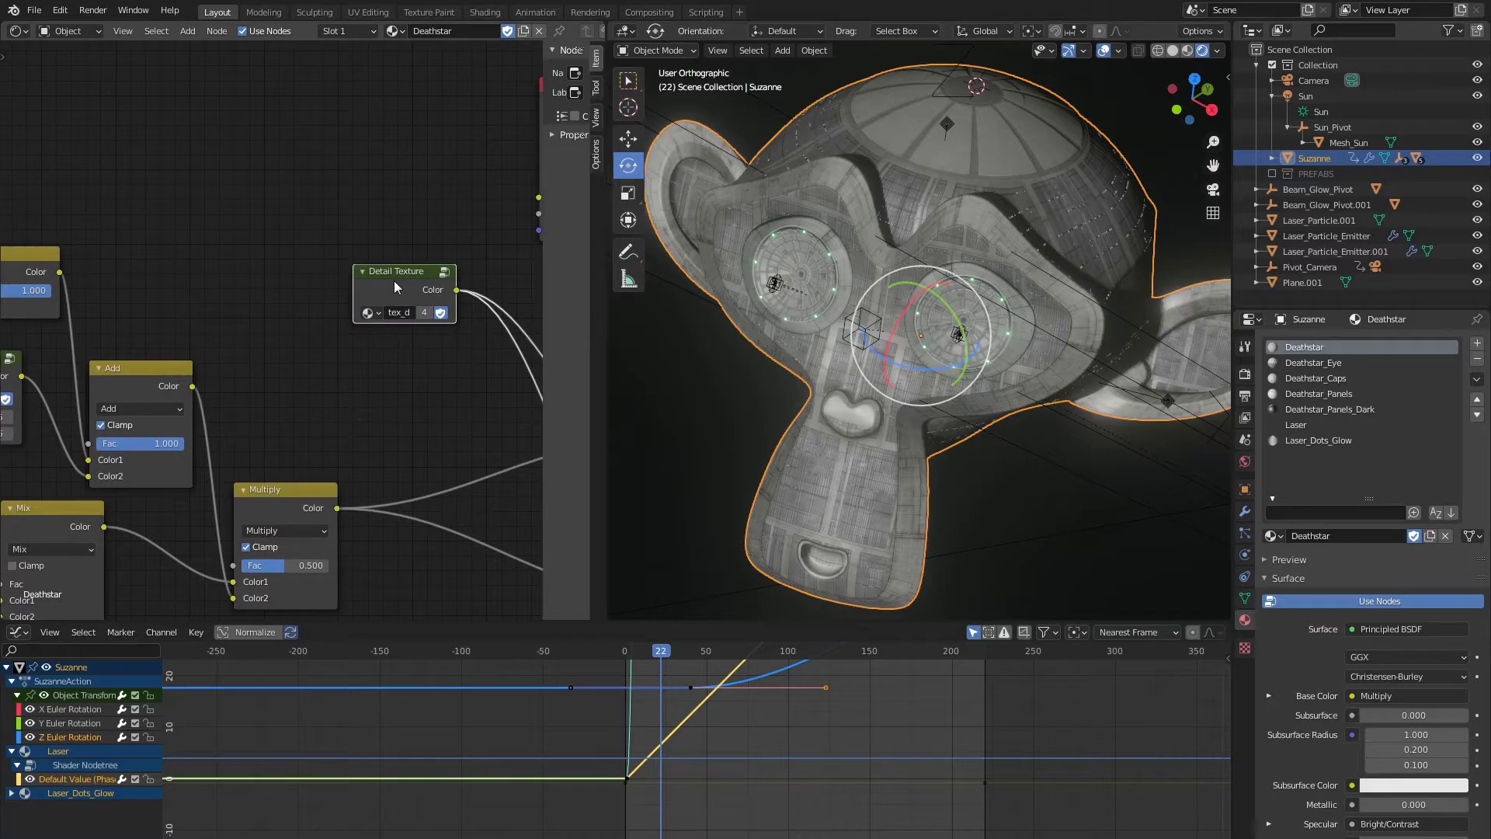
pyautogui.press('Tab')
pyautogui.scroll(-5, 394, 281)
pyautogui.moveTo(481, 443); pyautogui.dragTo(265, 341, button='middle')
pyautogui.scroll(7, 265, 342)
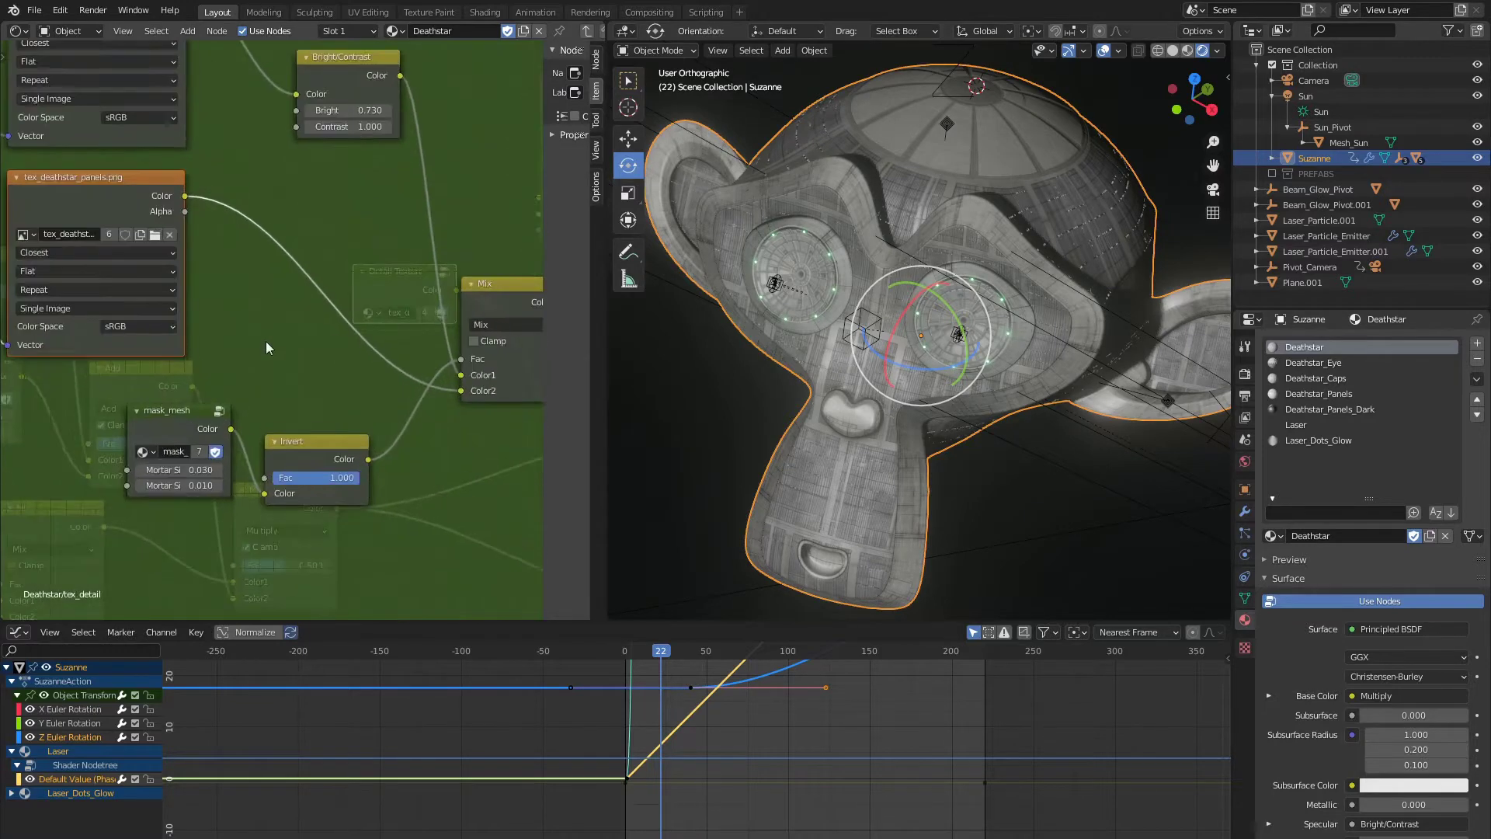
pyautogui.moveTo(268, 409); pyautogui.dragTo(239, 392, button='middle')
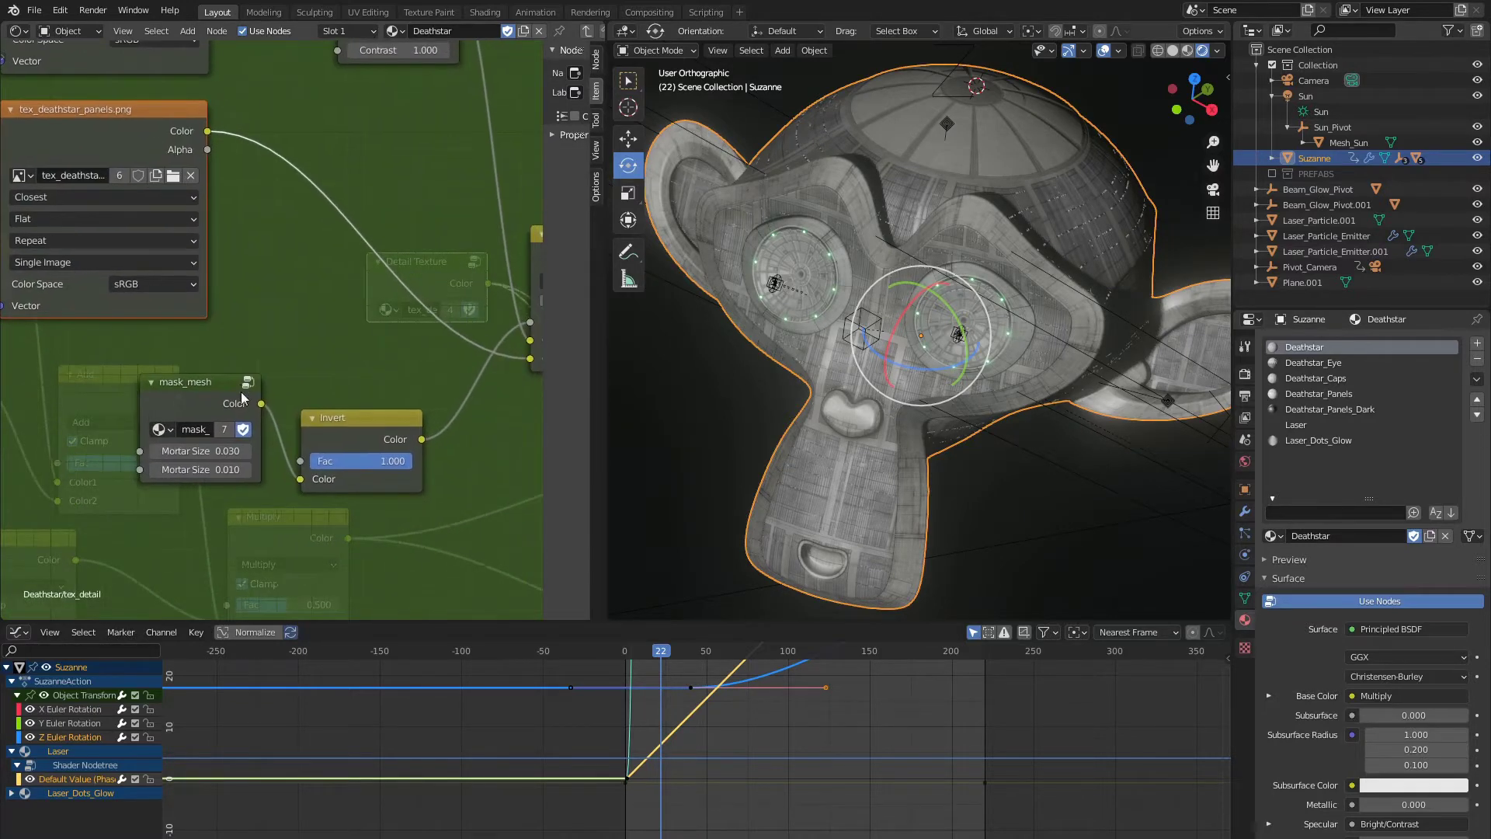
pyautogui.scroll(-6, 254, 387)
# Step: Widen the tex_deathstar1.png and tex_deathstar_panels.png image texture nodes so their full file names are readable
pyautogui.moveTo(148, 310); pyautogui.dragTo(273, 435, button='middle')
pyautogui.scroll(4, 272, 330)
pyautogui.moveTo(383, 226); pyautogui.dragTo(423, 226)
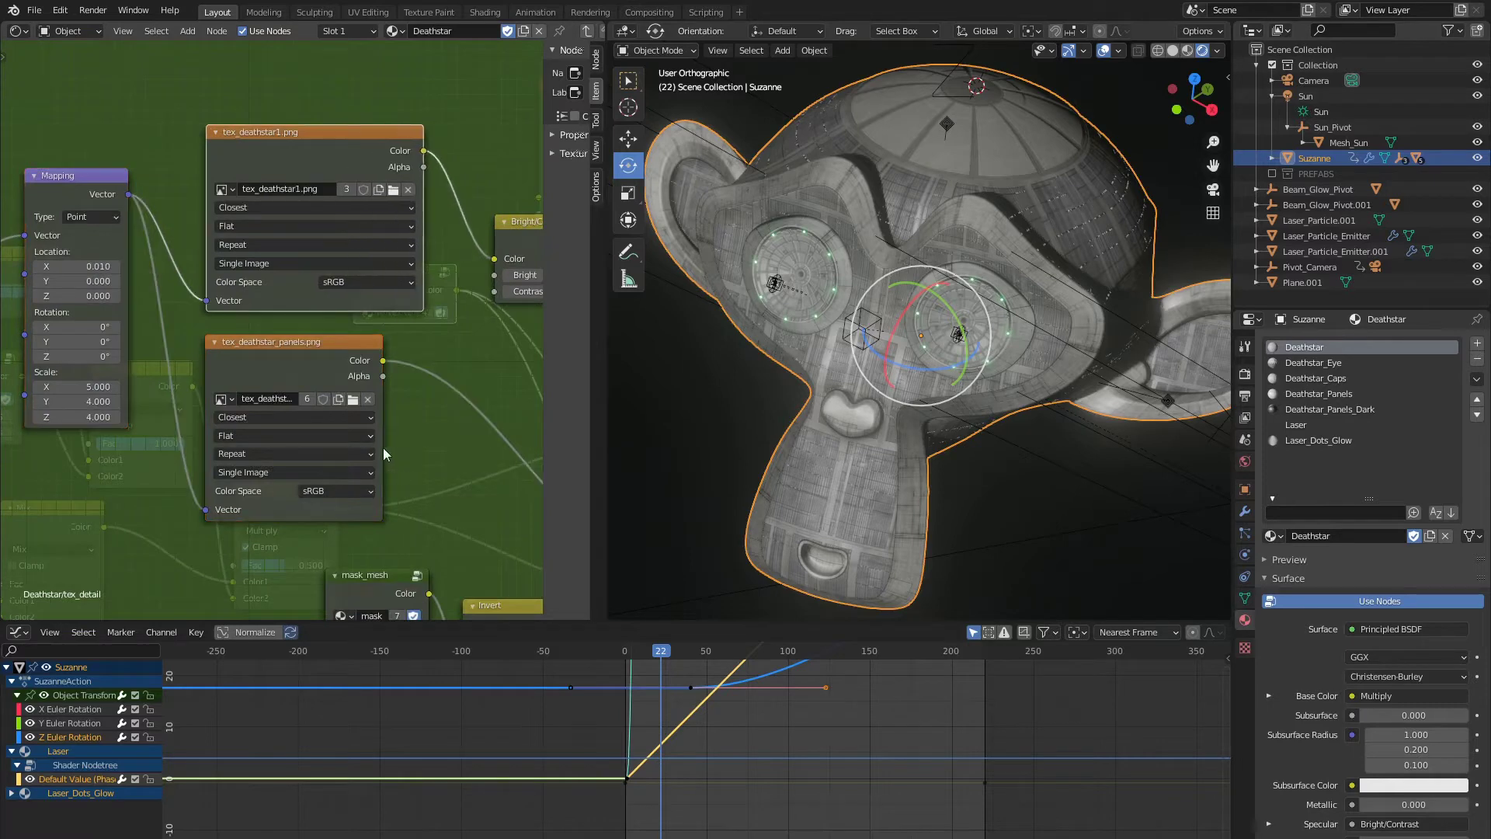
pyautogui.moveTo(383, 447); pyautogui.dragTo(446, 446)
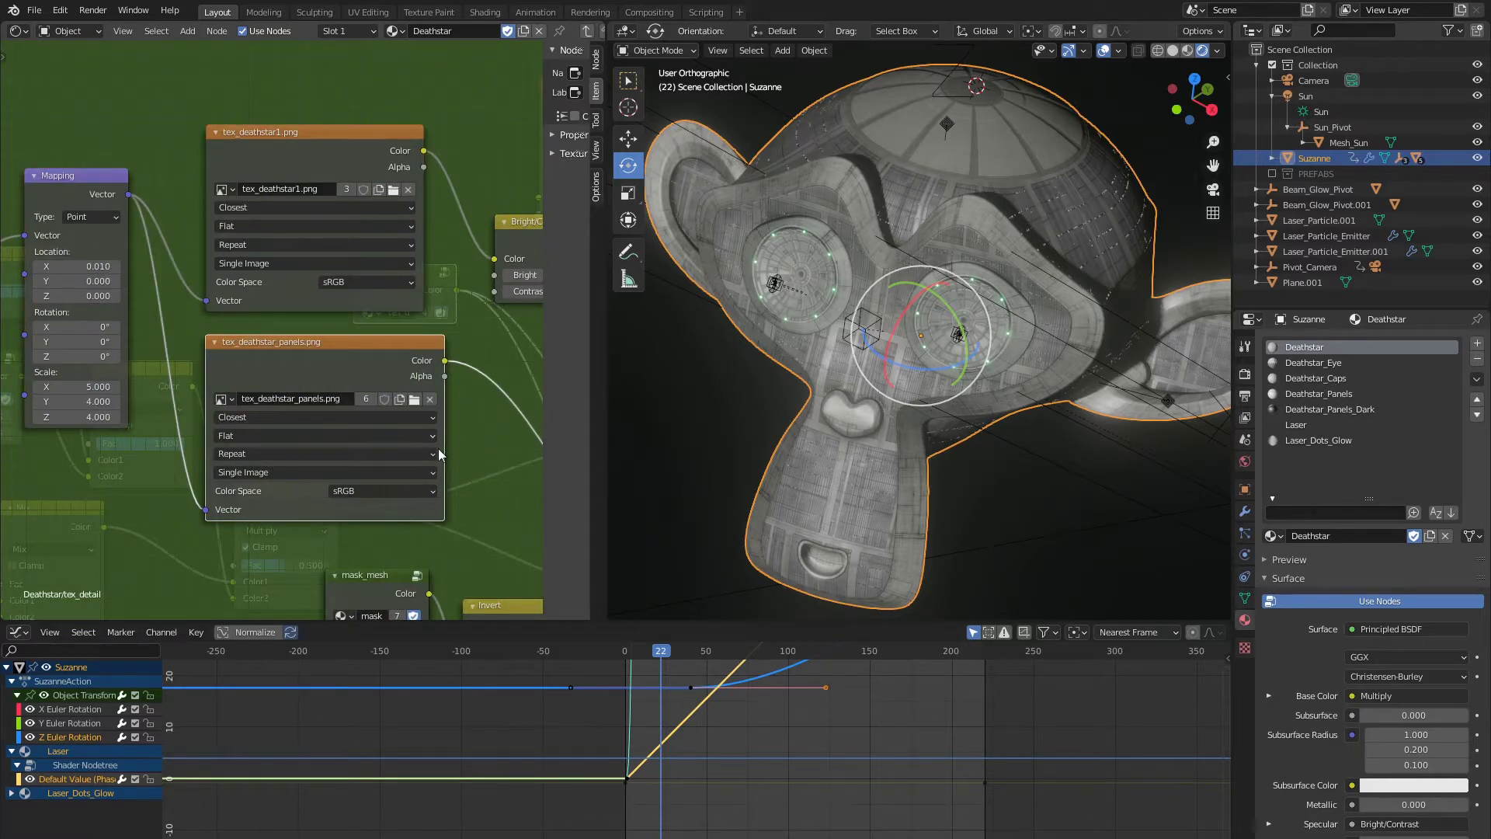
pyautogui.scroll(-1, 429, 424)
pyautogui.scroll(2, 427, 423)
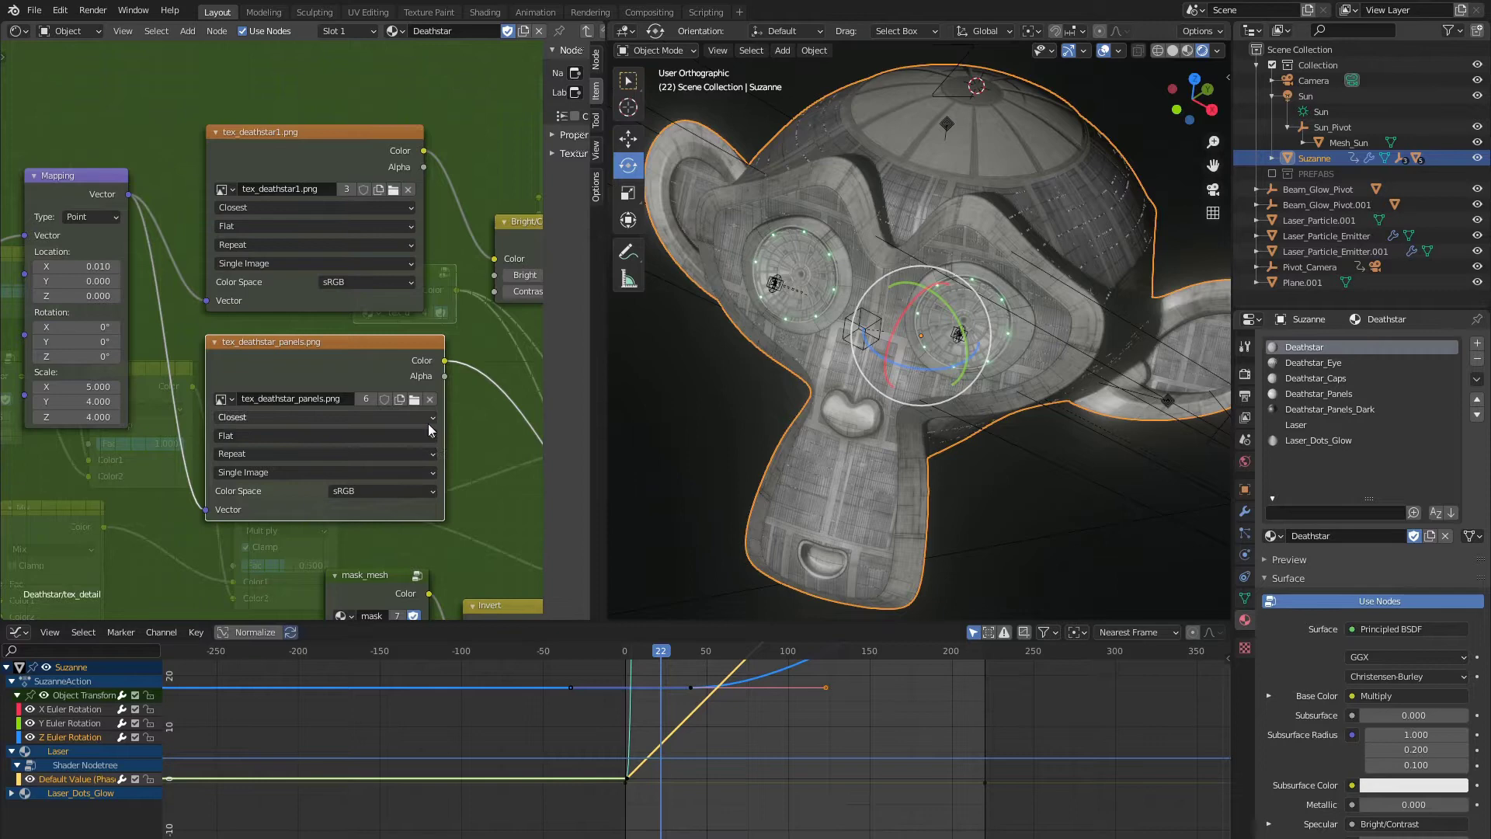
# Step: Try a different X scale on the group's Mapping node, compare the surface detail, and restore it to 5.000
pyautogui.scroll(-2, 402, 413)
pyautogui.moveTo(161, 407); pyautogui.dragTo(435, 388, button='middle')
pyautogui.scroll(-4, 278, 409)
pyautogui.scroll(7, 402, 415)
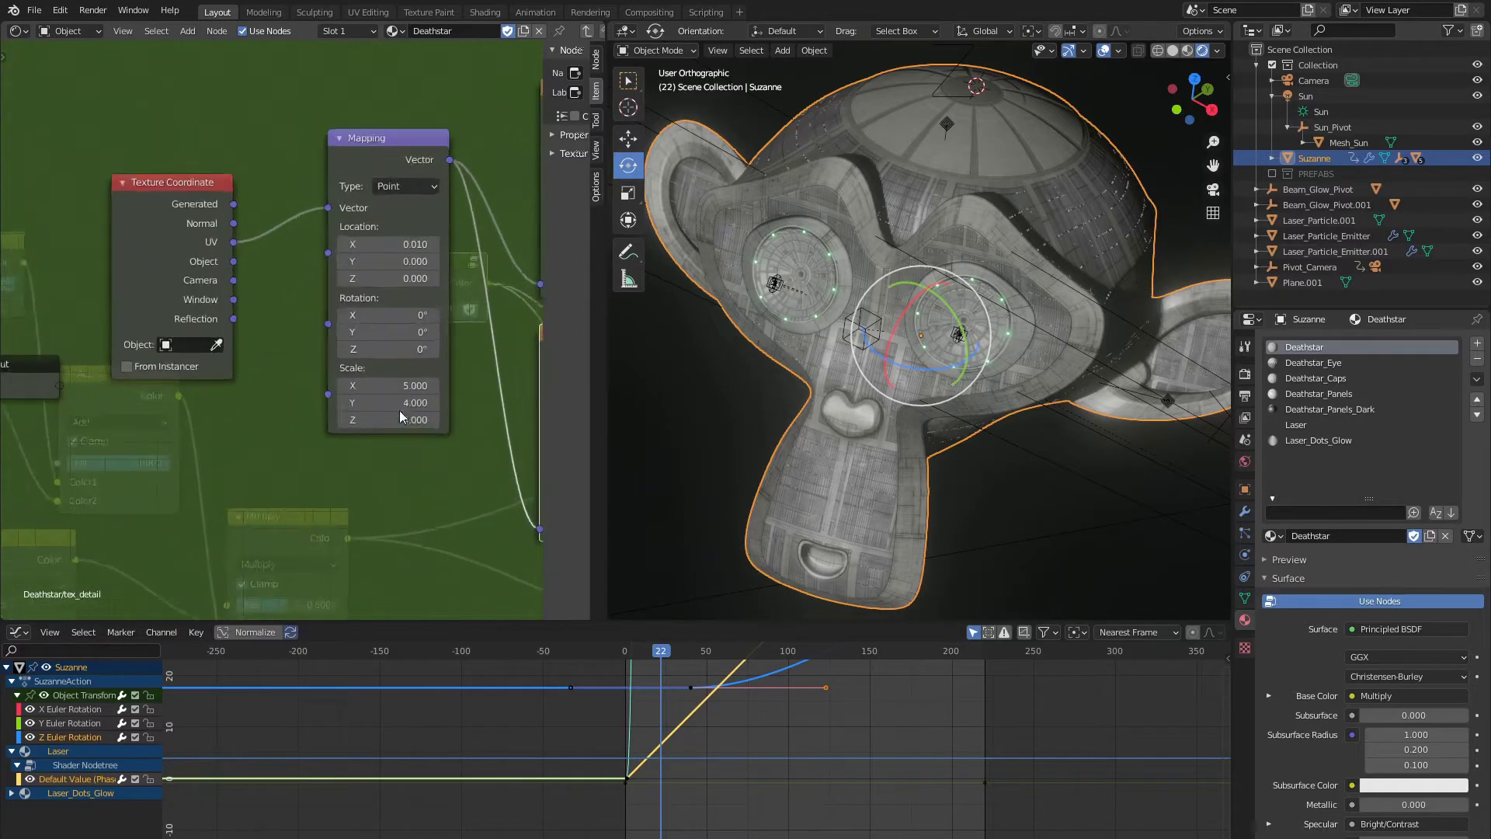
pyautogui.scroll(1, 402, 415)
pyautogui.scroll(2, 926, 368)
pyautogui.moveTo(929, 372); pyautogui.dragTo(917, 344, button='middle')
pyautogui.scroll(-2, 916, 344)
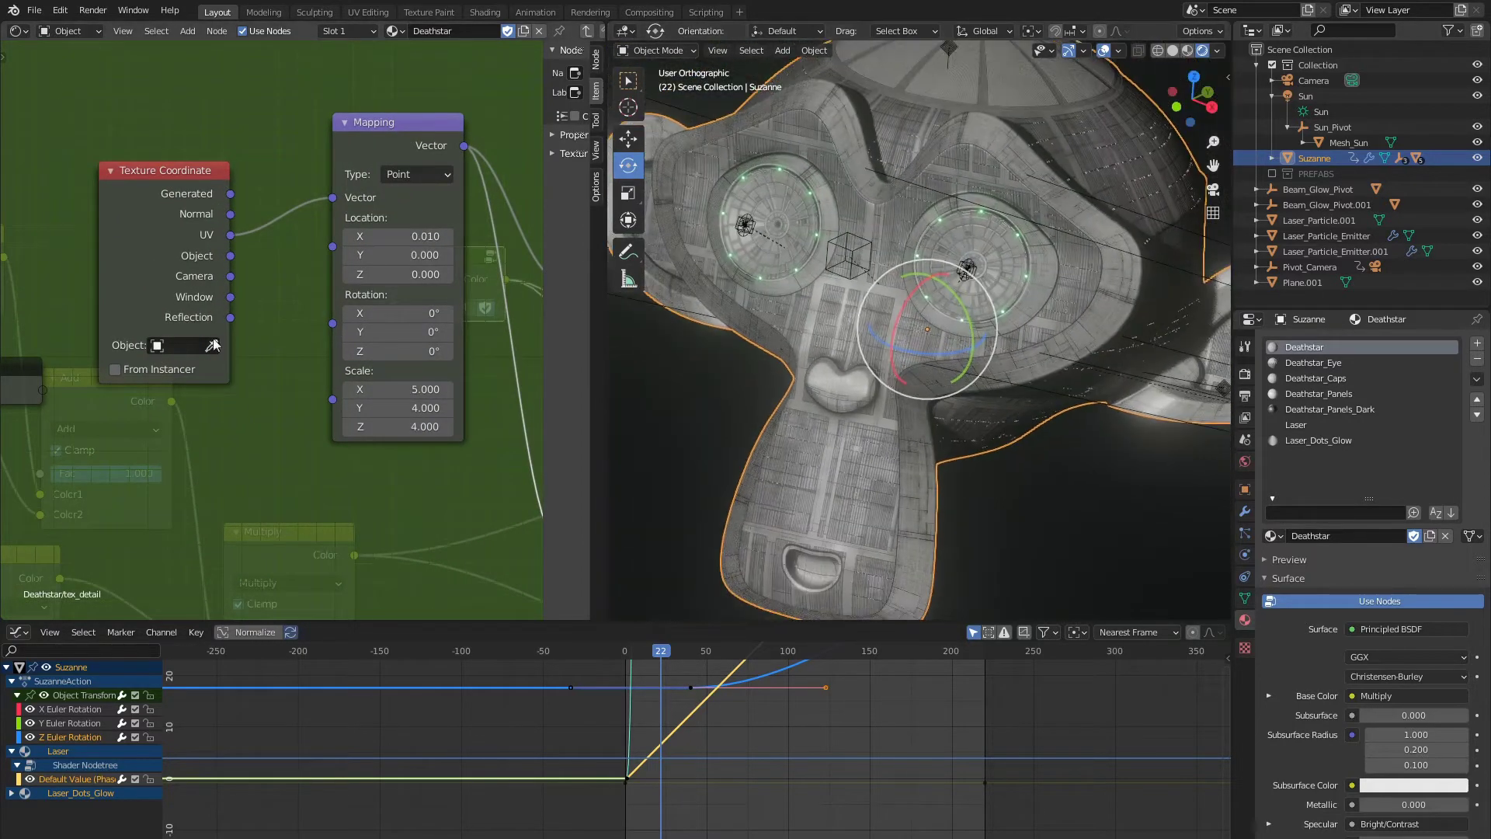
pyautogui.moveTo(399, 389)
pyautogui.mouseDown()
pyautogui.moveTo(451, 389)
pyautogui.moveTo(406, 389)
pyautogui.mouseUp()
pyautogui.scroll(6, 829, 296)
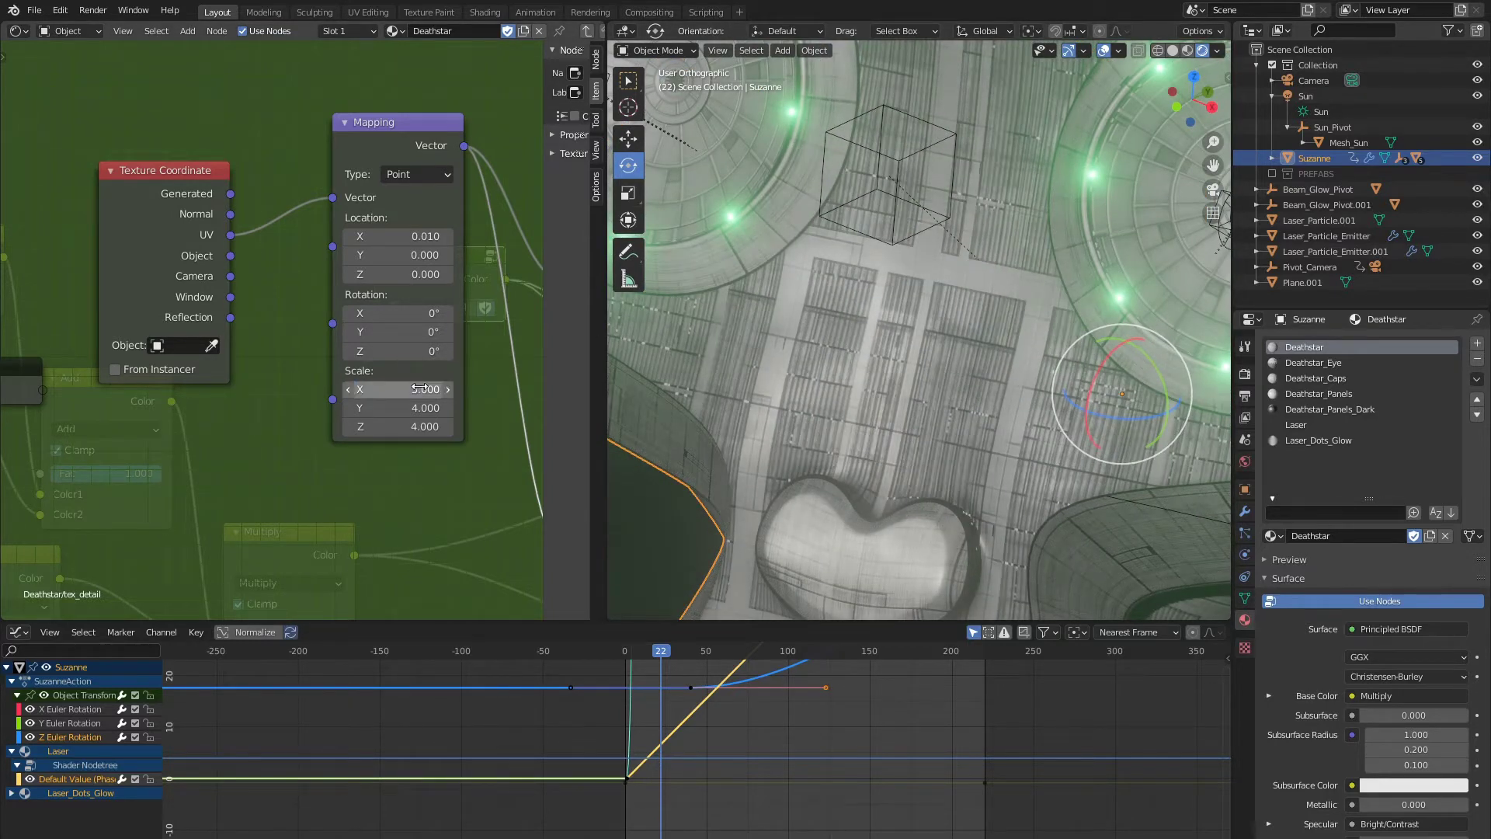
pyautogui.press('Return')
pyautogui.scroll(-2, 343, 346)
pyautogui.scroll(-3, 342, 345)
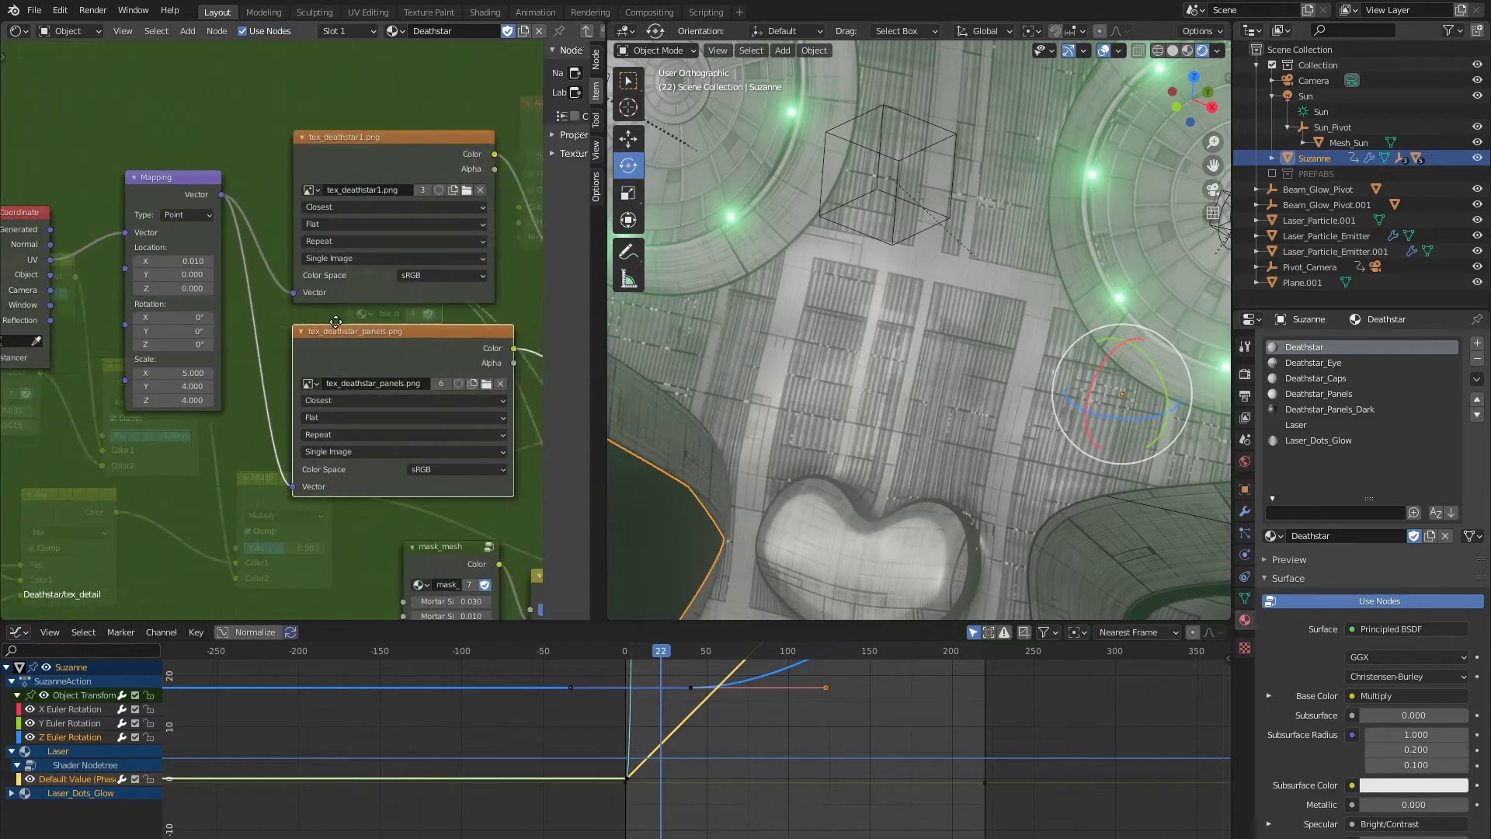
# Step: Exit the Detail Texture group and display tex_deathstar1.png in a UV Editor in place of the node editor
pyautogui.press('Tab')
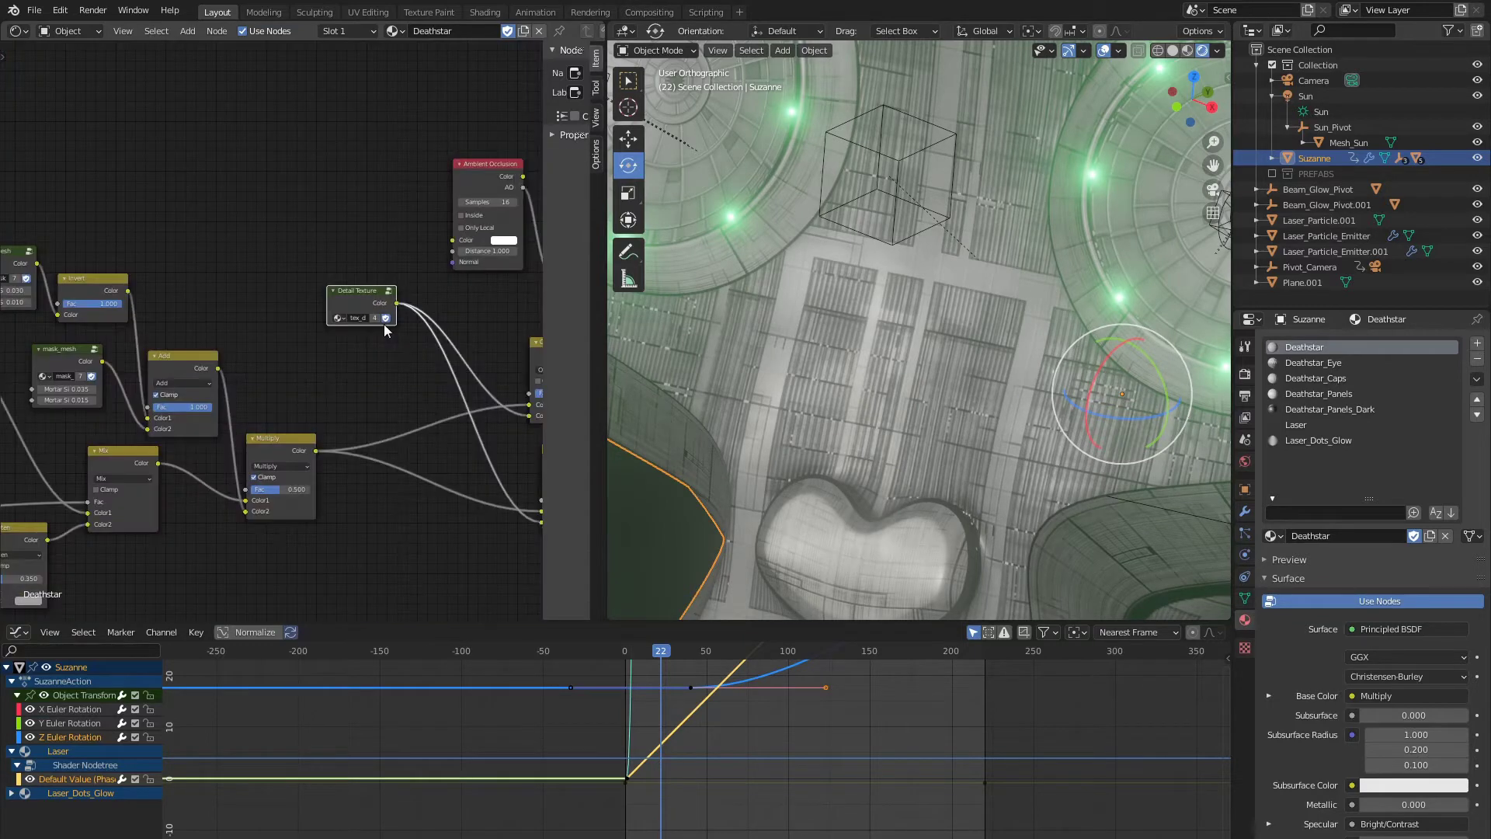
pyautogui.click(19, 31)
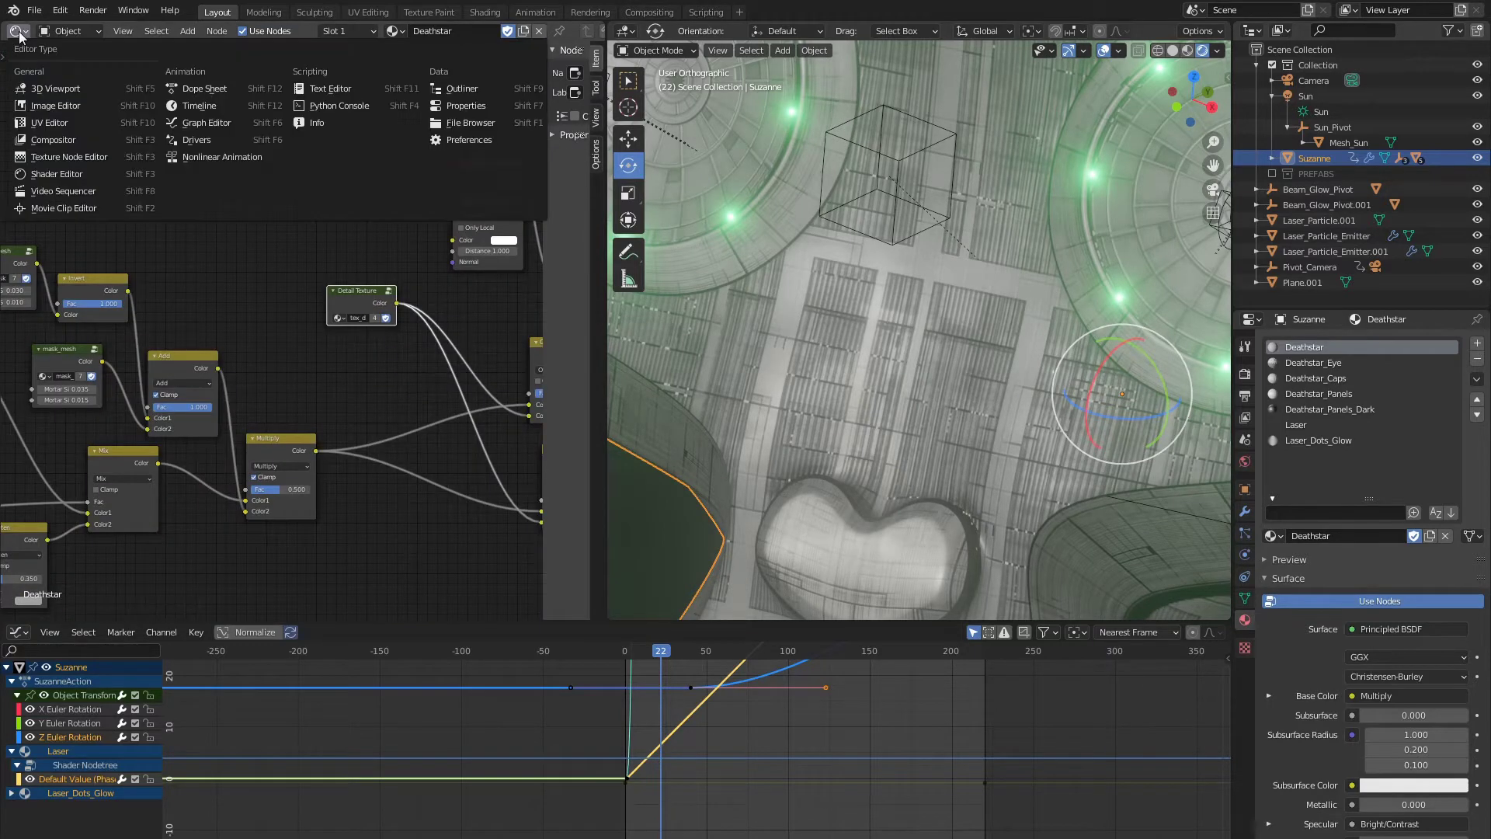
pyautogui.click(65, 122)
pyautogui.click(195, 31)
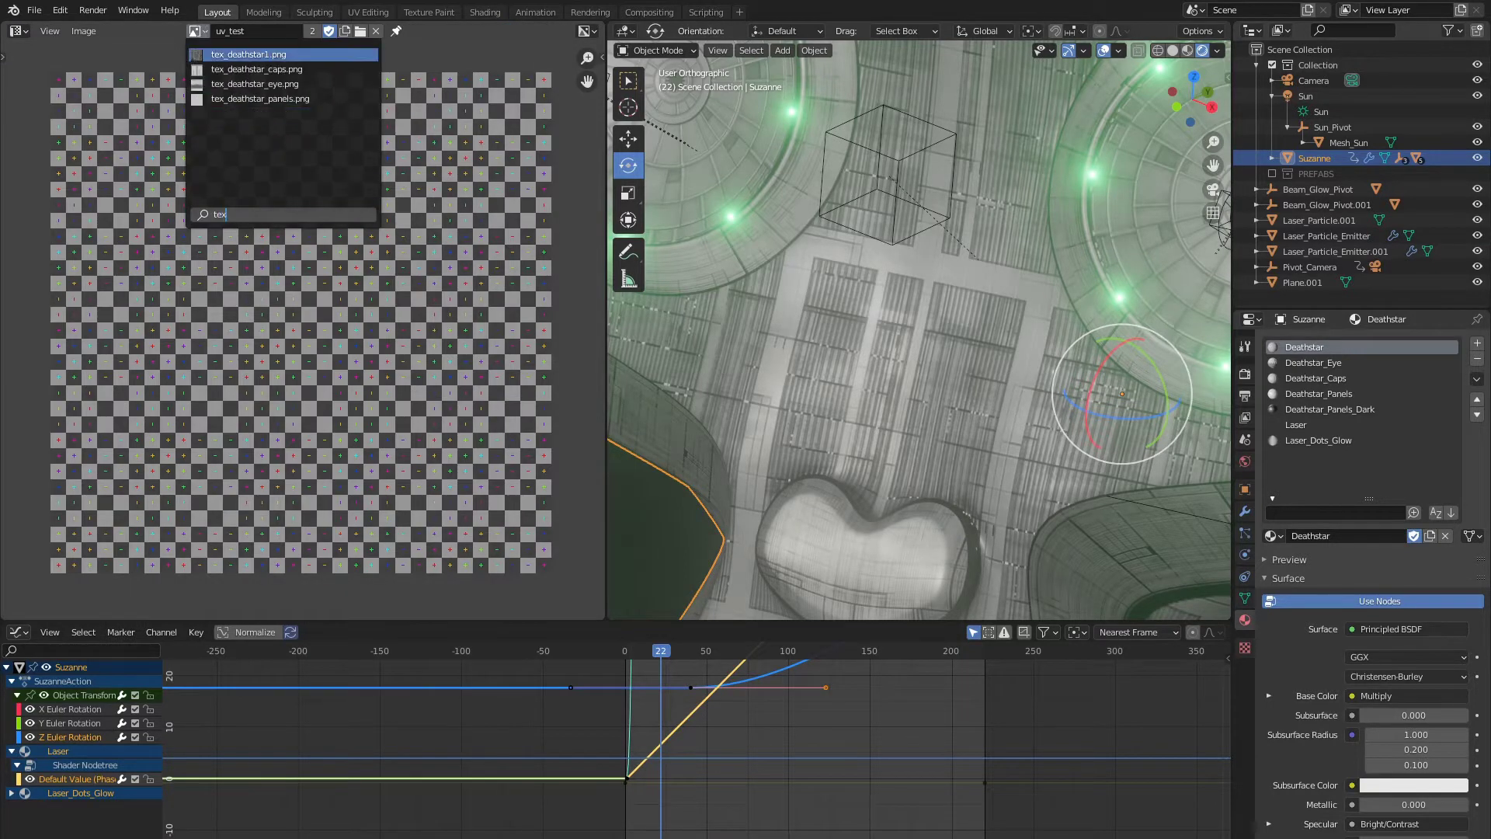
pyautogui.click(233, 53)
pyautogui.press('Home')
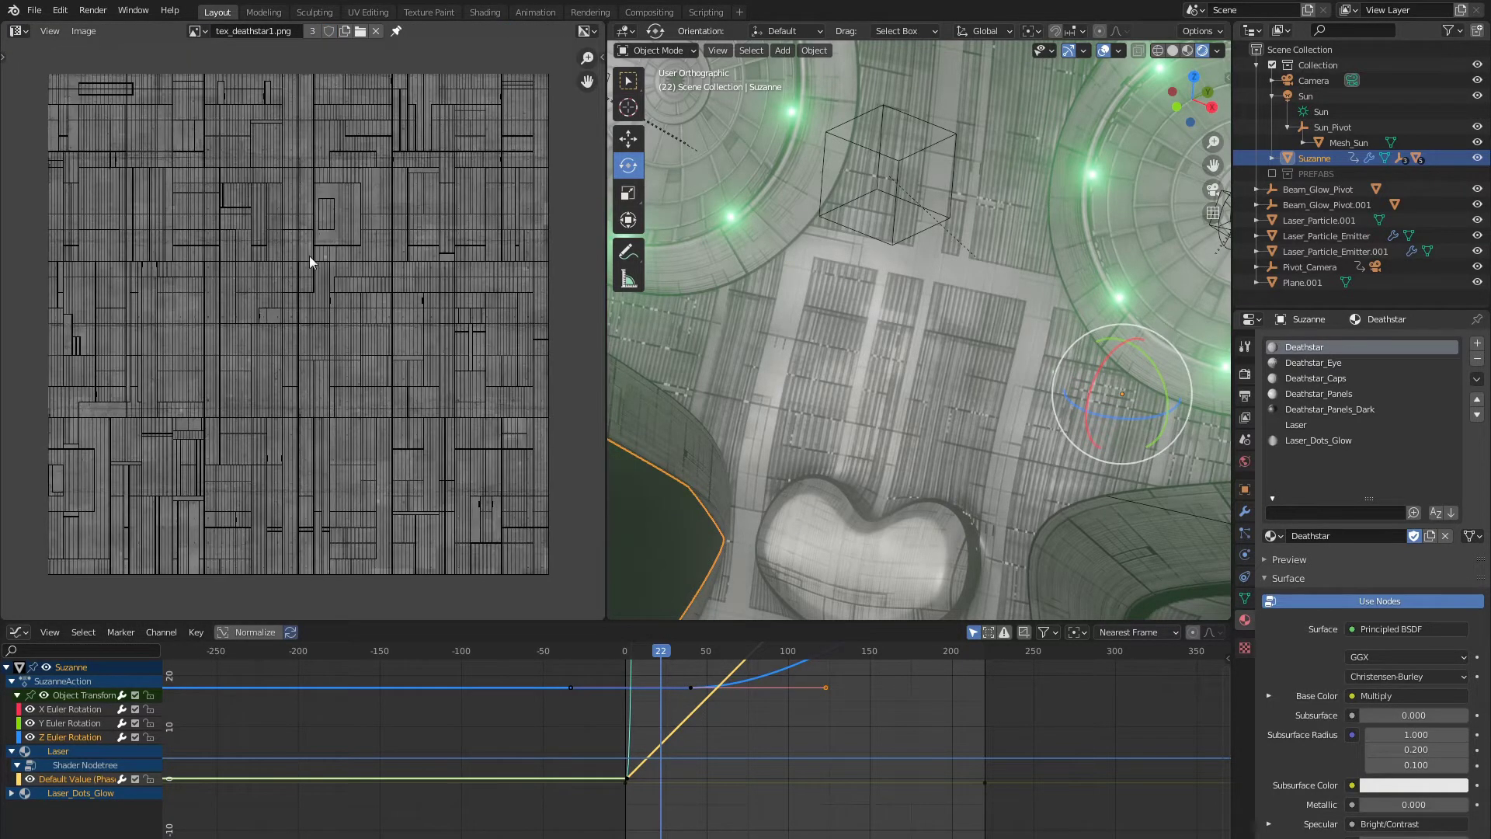
# Step: Examine the panel line pattern of tex_deathstar1.png and return the area to the Shader Editor
pyautogui.scroll(-1, 366, 263)
pyautogui.moveTo(368, 264); pyautogui.dragTo(398, 296, button='middle')
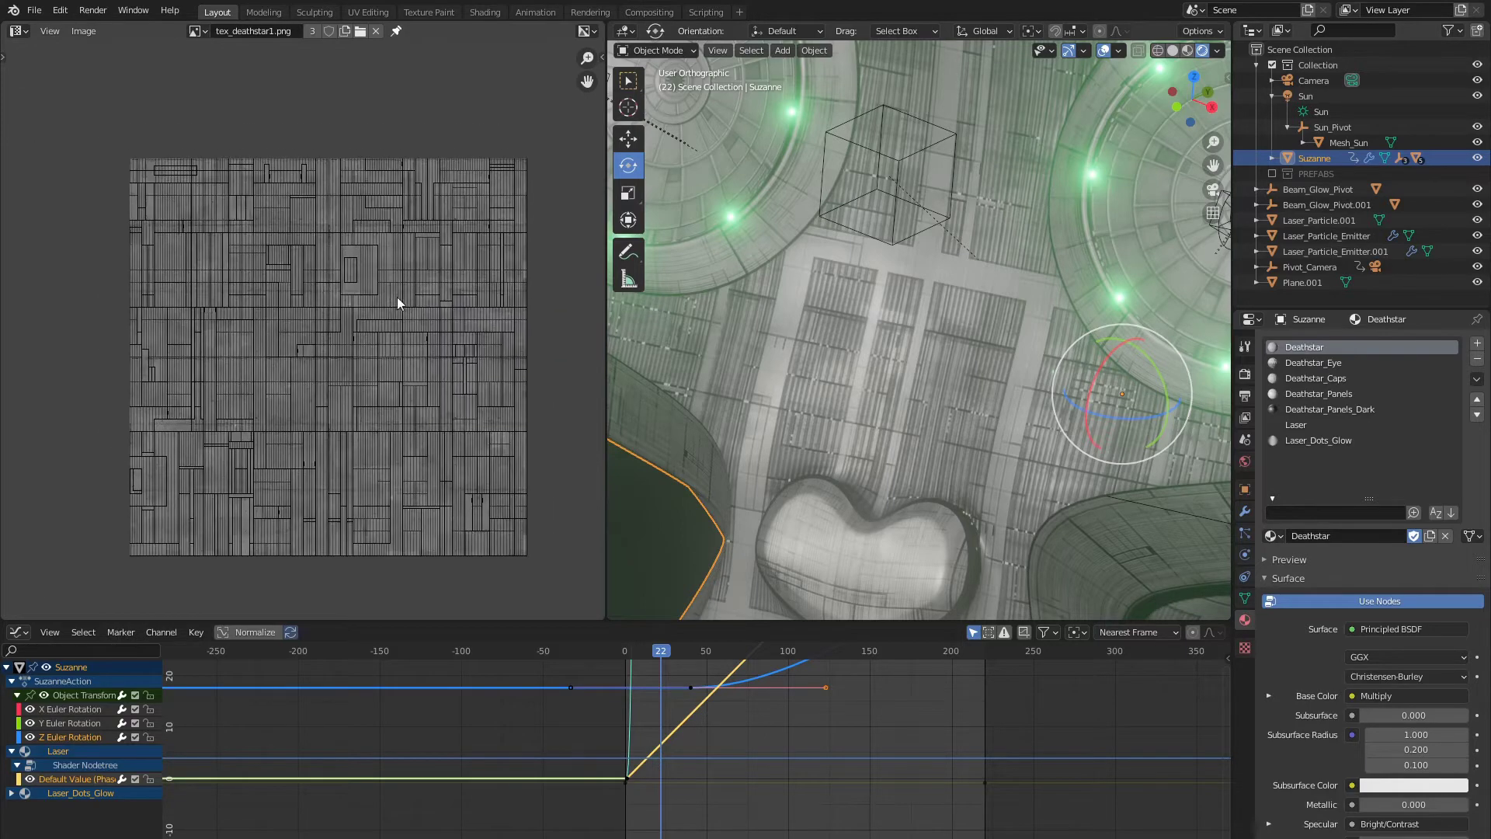
pyautogui.scroll(5, 398, 297)
pyautogui.scroll(-4, 396, 297)
pyautogui.scroll(-1, 394, 297)
pyautogui.moveTo(393, 358); pyautogui.dragTo(392, 309, button='middle')
pyautogui.scroll(2, 391, 309)
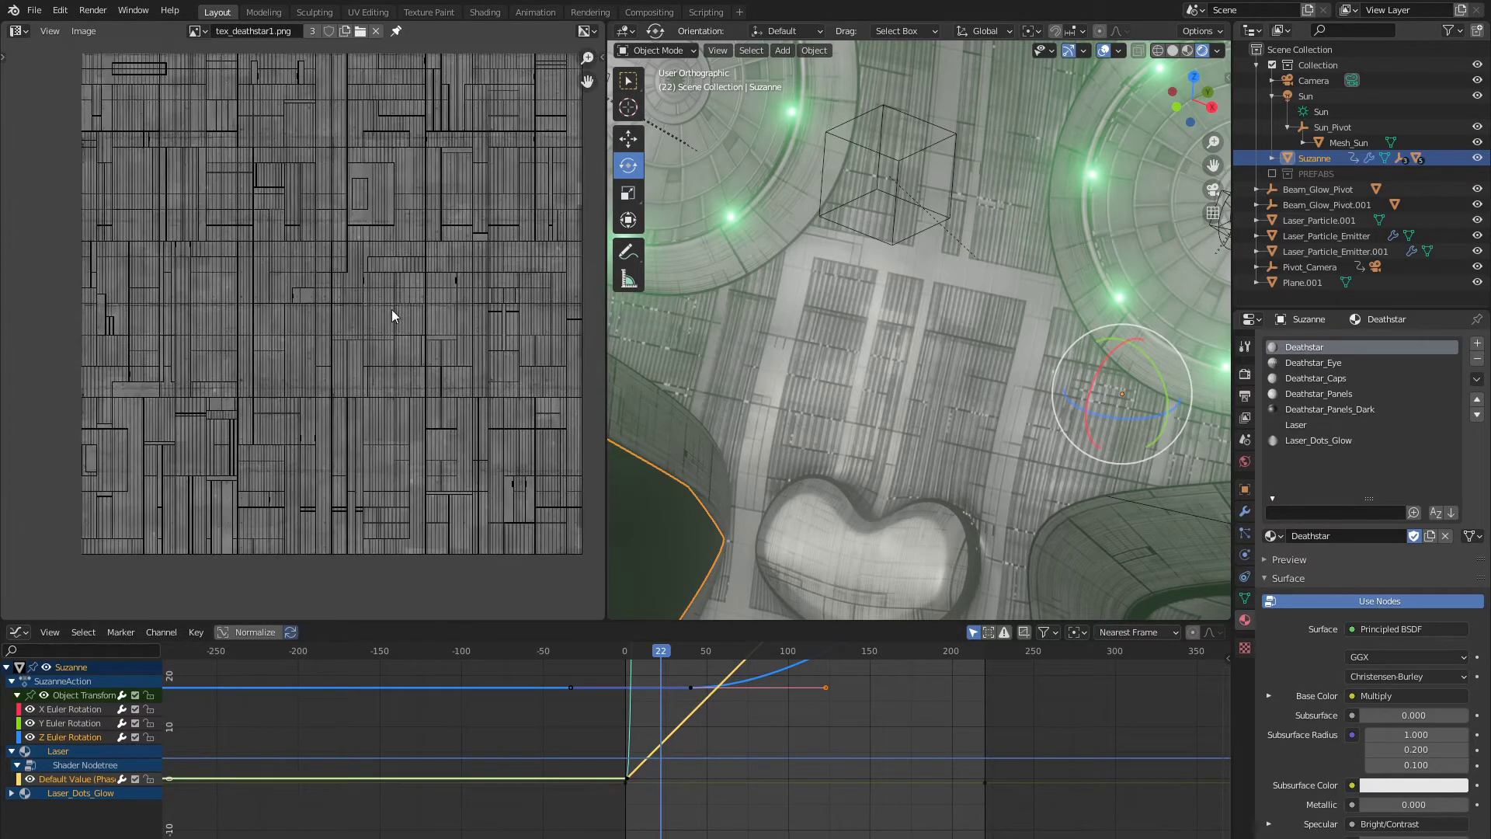
pyautogui.scroll(-1, 391, 309)
pyautogui.click(14, 30)
pyautogui.click(54, 144)
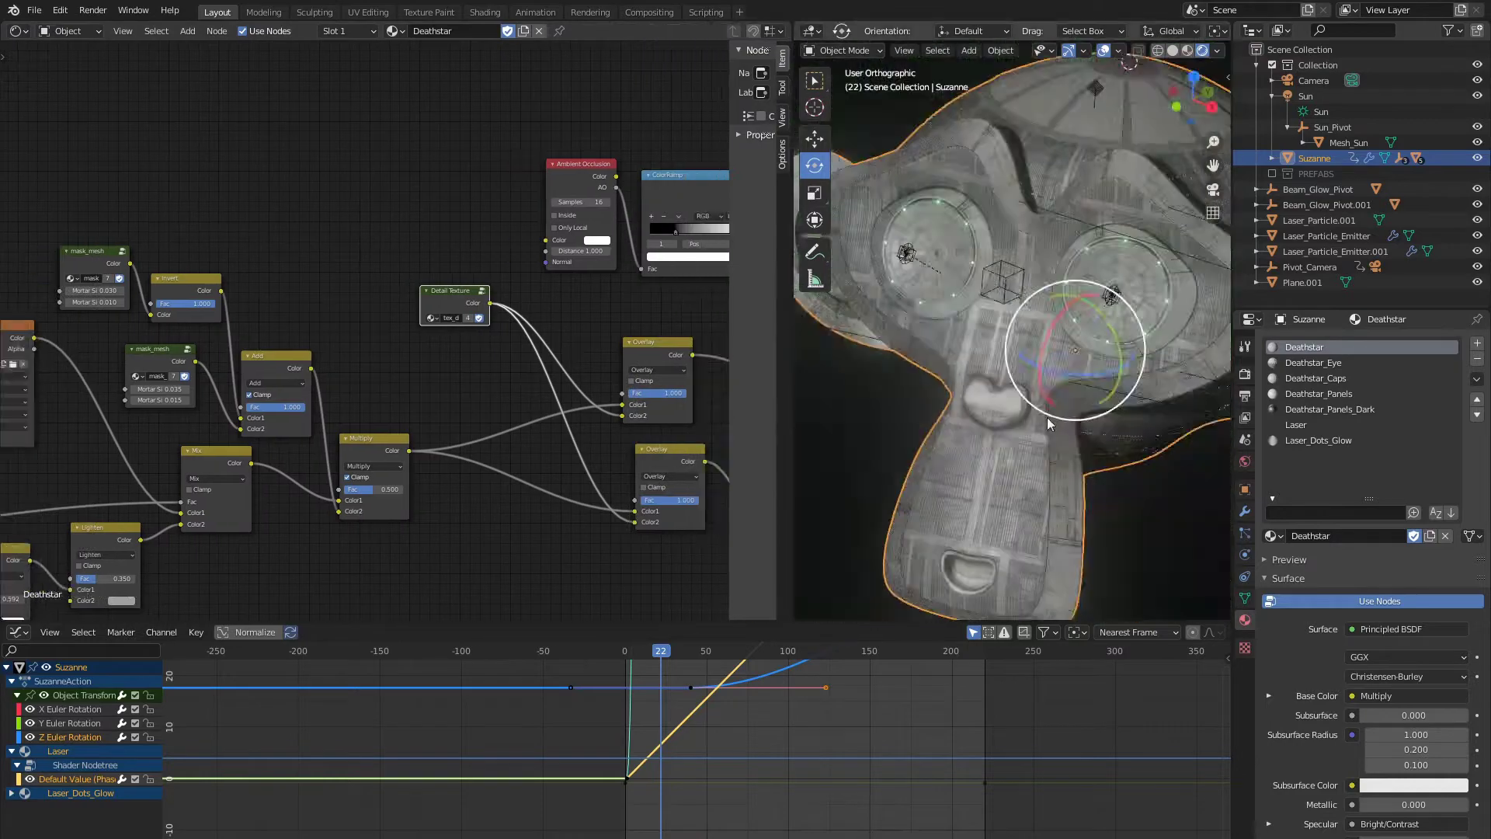
# Step: Deselect Suzanne with the viewport overlays hidden, and enlarge the 3D viewport and node editor at the Graph Editor's expense
pyautogui.press('KP_0')
pyautogui.moveTo(986, 419); pyautogui.dragTo(977, 402, button='middle')
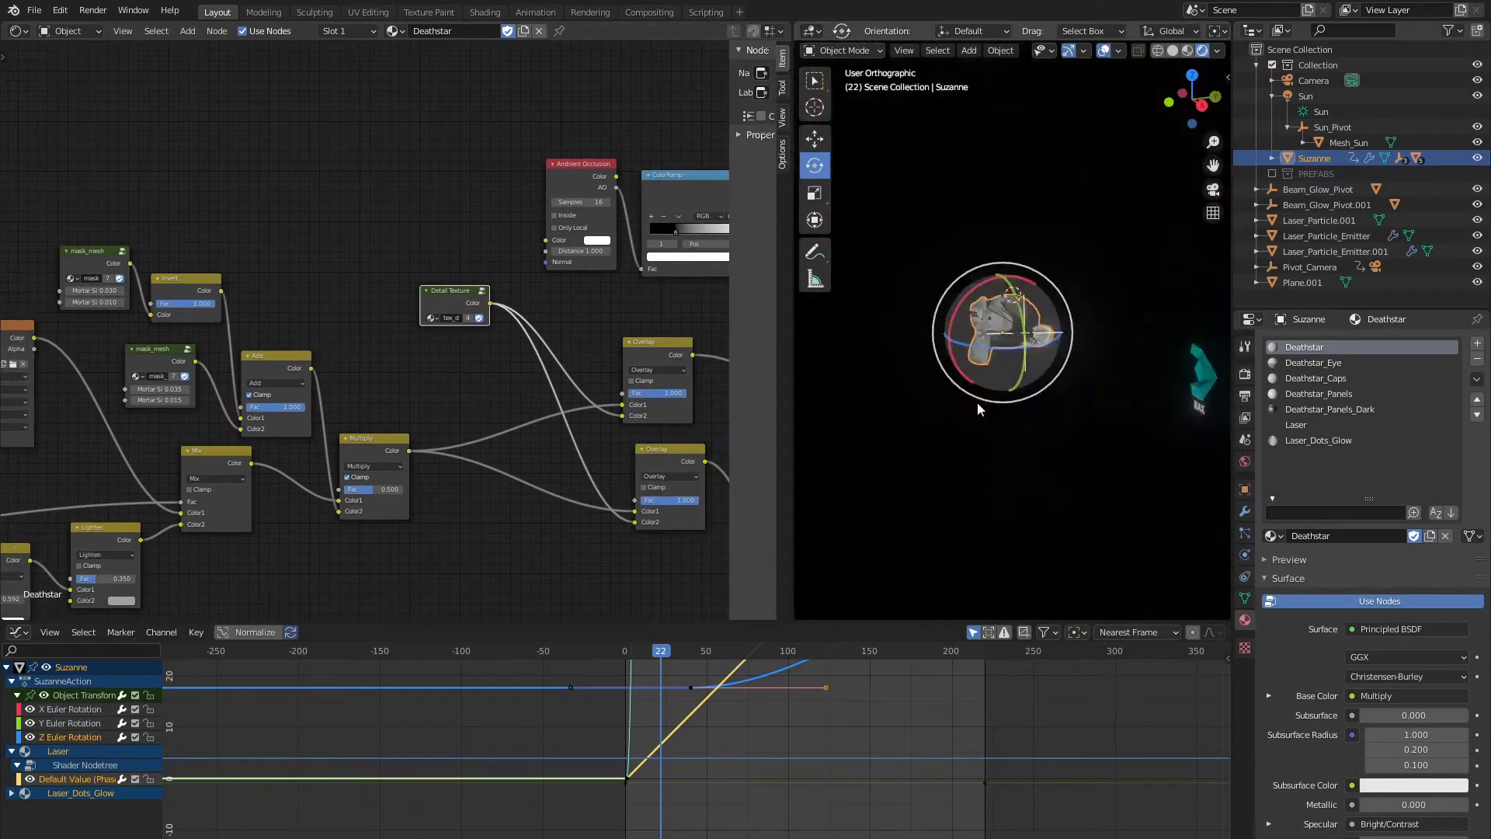
pyautogui.scroll(5, 986, 409)
pyautogui.click(1000, 416)
pyautogui.moveTo(1019, 271); pyautogui.dragTo(1056, 310, button='middle')
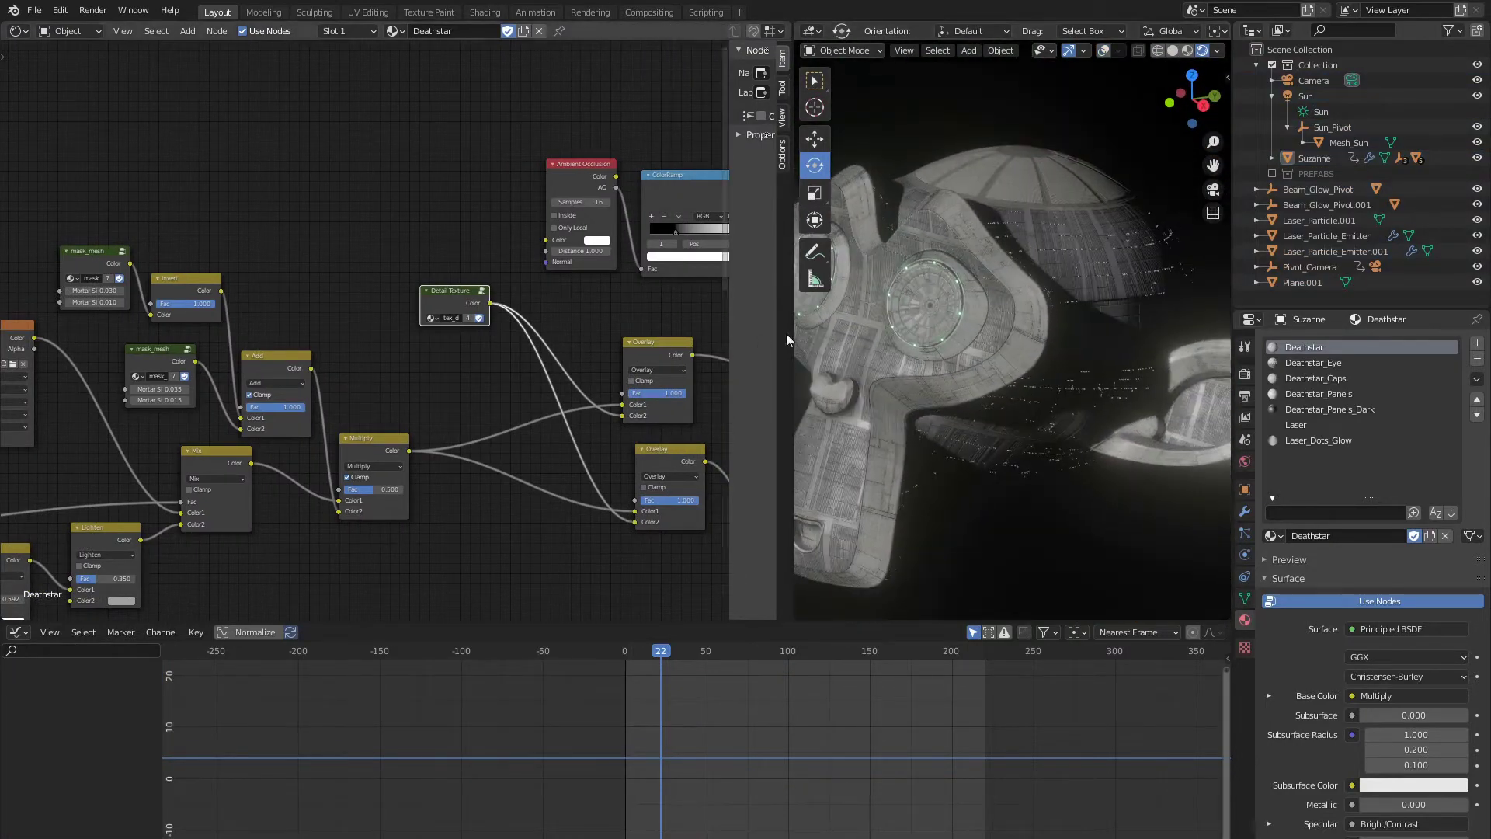
pyautogui.moveTo(785, 333); pyautogui.dragTo(722, 786)
pyautogui.moveTo(668, 525); pyautogui.dragTo(600, 504)
# Step: Move the Ambient Occlusion ColorRamp's white stop to about 0.923 and its black stop to about 0.359
pyautogui.moveTo(435, 330); pyautogui.dragTo(183, 306, button='middle')
pyautogui.scroll(3, 317, 328)
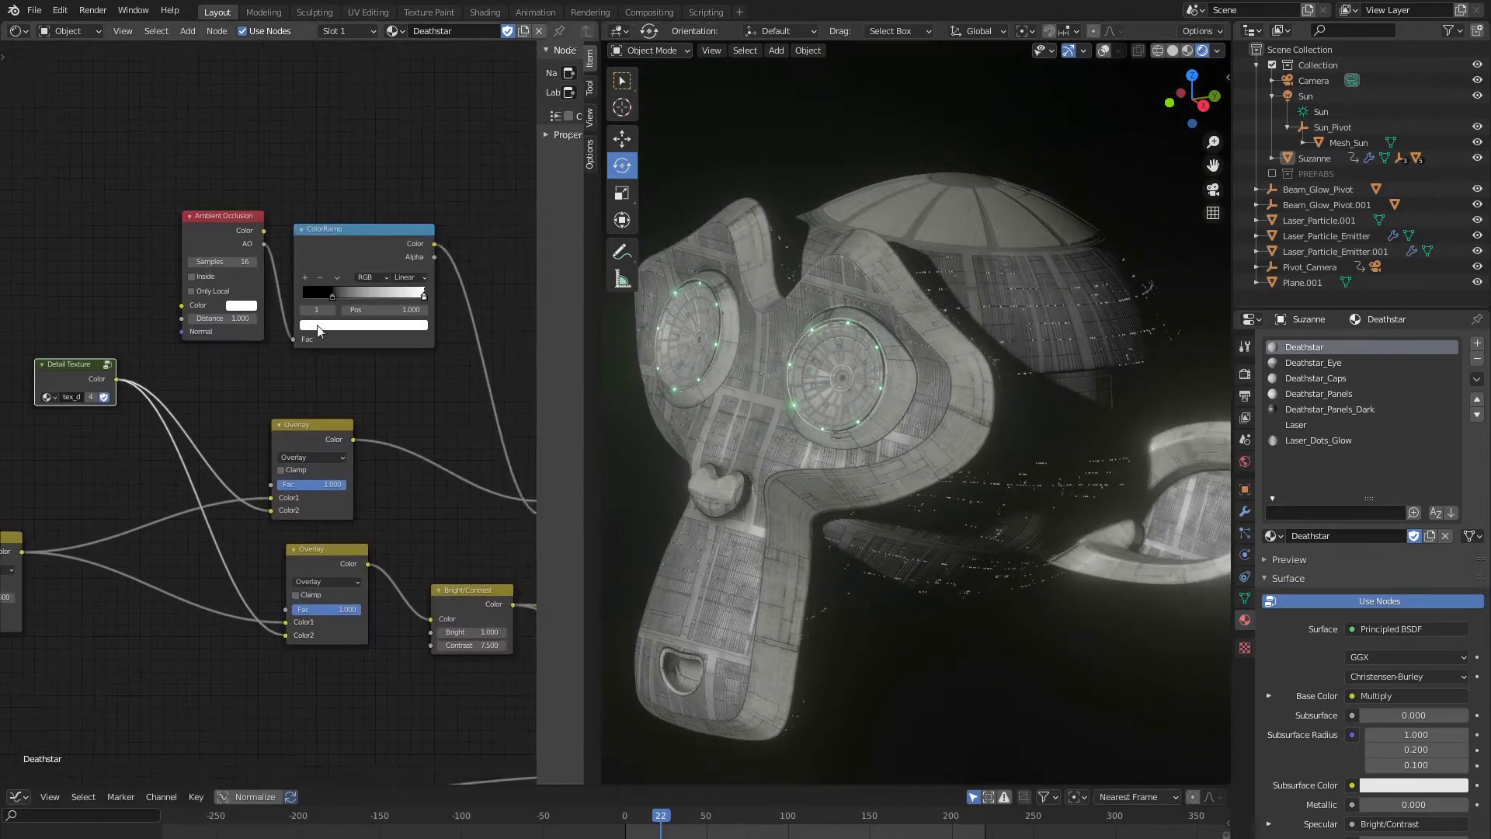
pyautogui.moveTo(335, 309); pyautogui.dragTo(278, 323, button='middle')
pyautogui.scroll(2, 278, 323)
pyautogui.moveTo(281, 289)
pyautogui.mouseDown()
pyautogui.moveTo(390, 290)
pyautogui.moveTo(281, 289)
pyautogui.mouseUp()
pyautogui.moveTo(417, 289)
pyautogui.mouseDown()
pyautogui.moveTo(312, 287)
pyautogui.moveTo(405, 292)
pyautogui.mouseUp()
pyautogui.scroll(5, 882, 346)
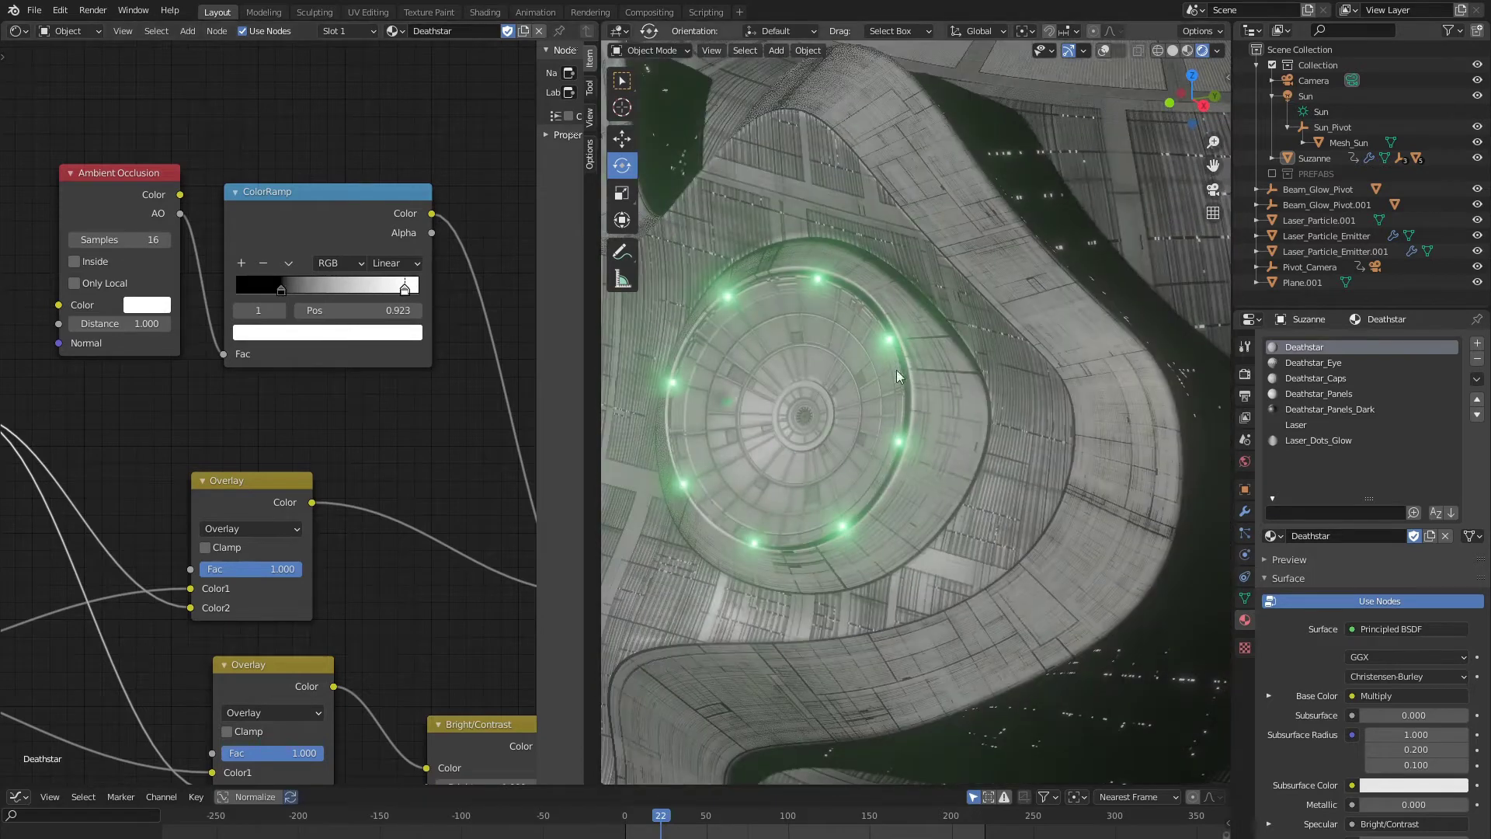
pyautogui.moveTo(282, 291)
pyautogui.mouseDown()
pyautogui.moveTo(410, 301)
pyautogui.moveTo(303, 300)
pyautogui.mouseUp()
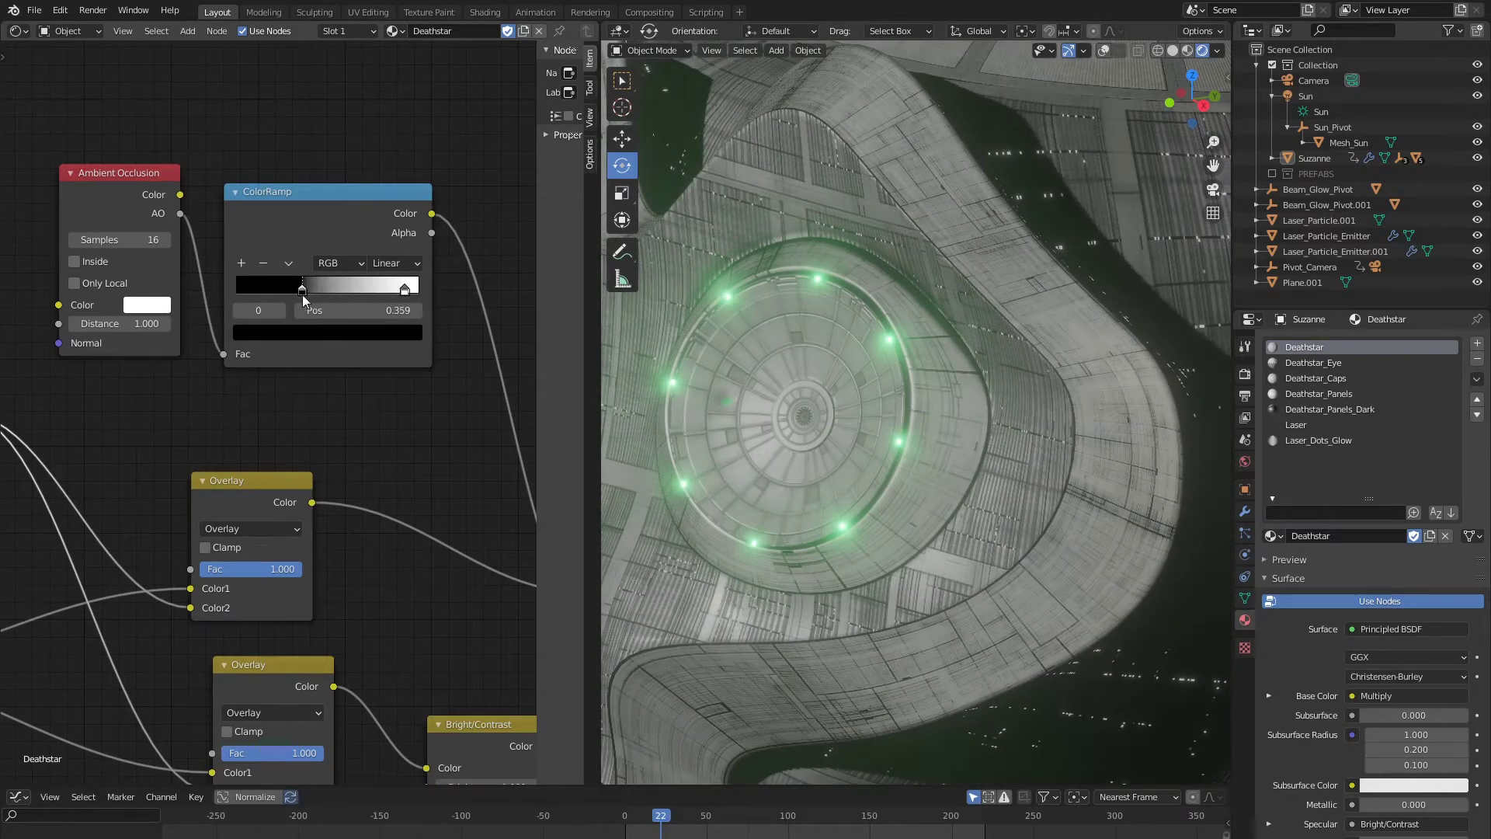
# Step: Examine the node links from the Overlay and Bright/Contrast nodes to the Multiply node fed by the Detail Bump group
pyautogui.scroll(-3, 288, 340)
pyautogui.moveTo(351, 458); pyautogui.dragTo(409, 319, button='middle')
pyautogui.scroll(-5, 407, 321)
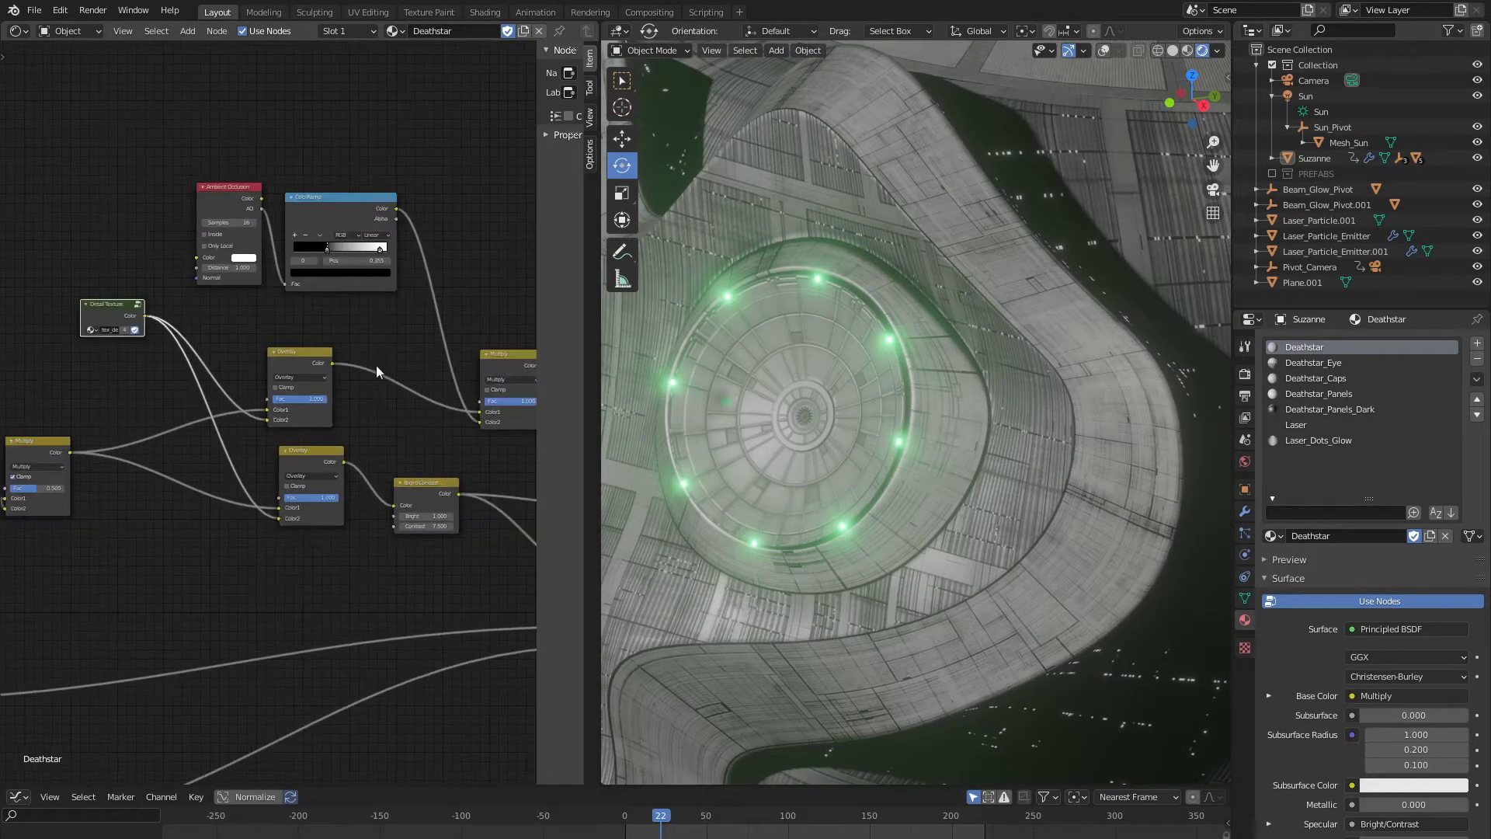
pyautogui.scroll(1, 373, 373)
pyautogui.moveTo(346, 432); pyautogui.dragTo(439, 313, button='middle')
pyautogui.scroll(-1, 373, 357)
pyautogui.moveTo(150, 543); pyautogui.dragTo(465, 241, button='middle')
pyautogui.scroll(-1, 233, 442)
pyautogui.scroll(5, 222, 447)
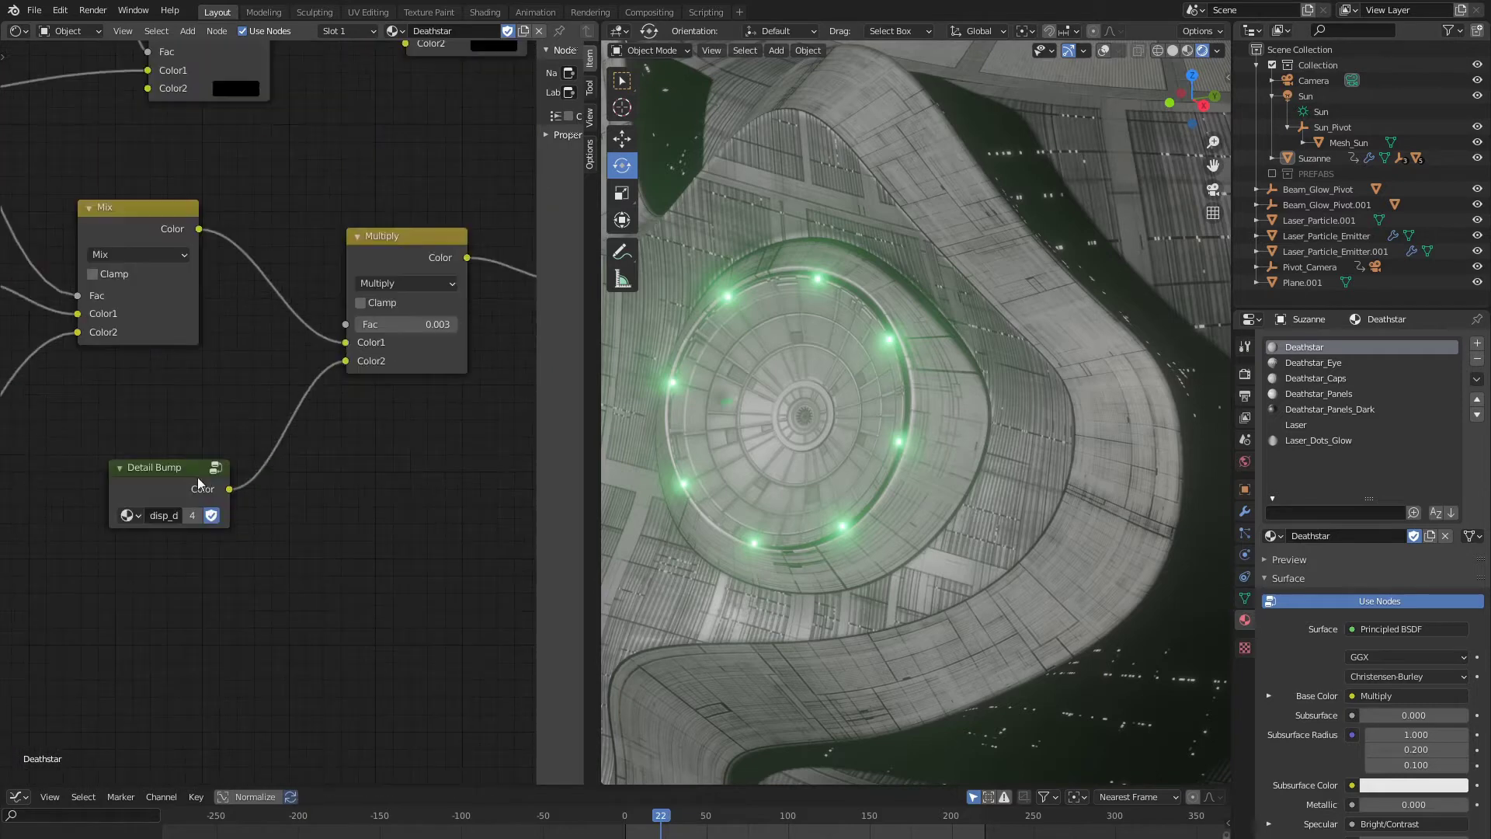
# Step: Set the Fac of the Multiply node fed by Detail Bump to 1.000 and check the effect on the head's surface
pyautogui.scroll(2, 230, 402)
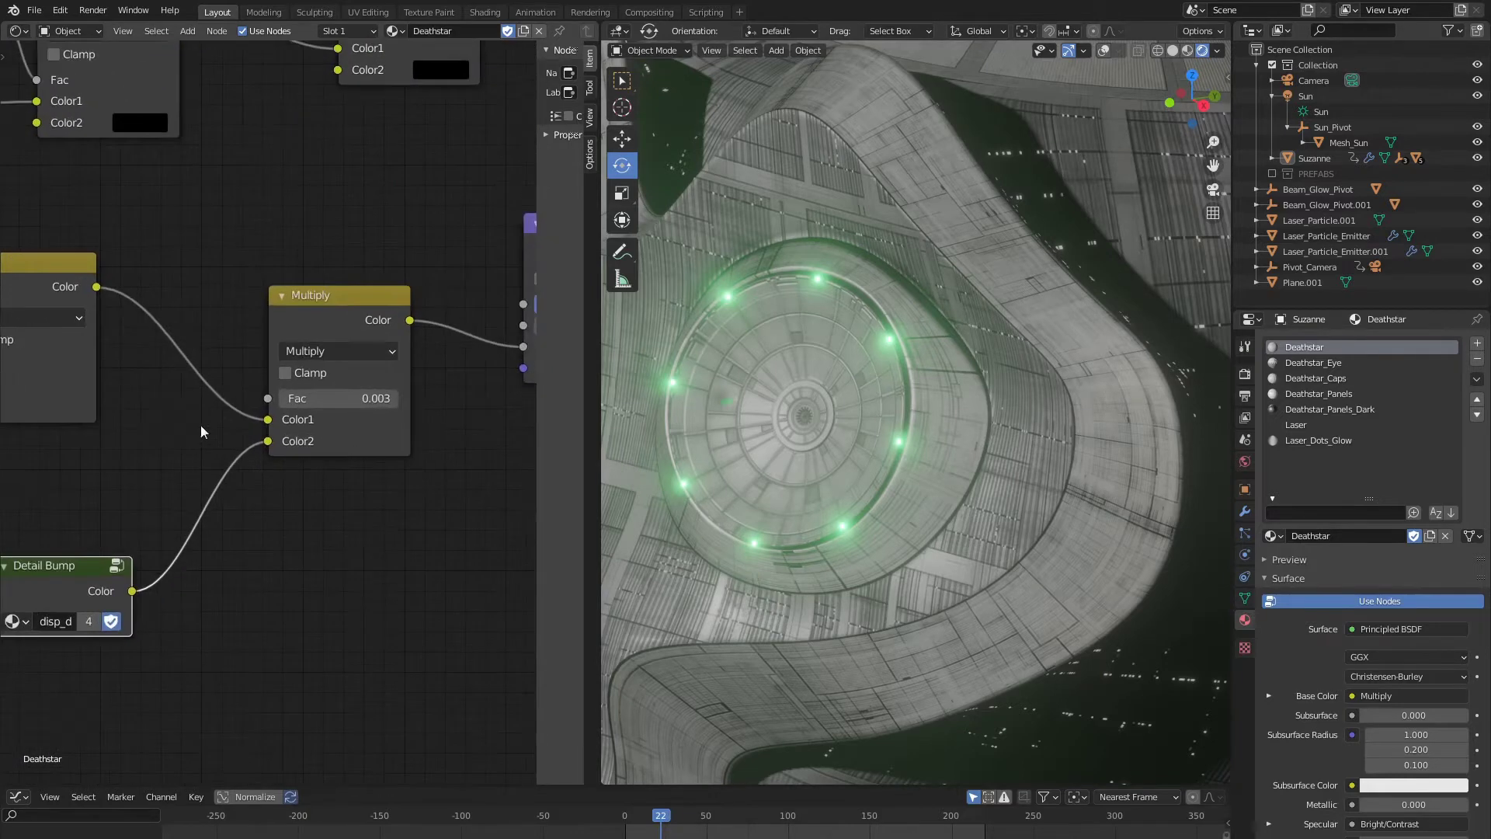
pyautogui.moveTo(319, 397); pyautogui.dragTo(448, 396)
pyautogui.keyDown('shift'); pyautogui.moveTo(809, 276); pyautogui.dragTo(939, 350, button='middle'); pyautogui.keyUp('shift')
pyautogui.scroll(6, 845, 427)
pyautogui.scroll(-1, 845, 427)
pyautogui.scroll(-5, 892, 424)
# Step: Open the Detail Bump node group and examine its disp_deathstar_panels.png texture and mask_mesh nodes
pyautogui.moveTo(56, 573); pyautogui.dragTo(234, 496, button='middle')
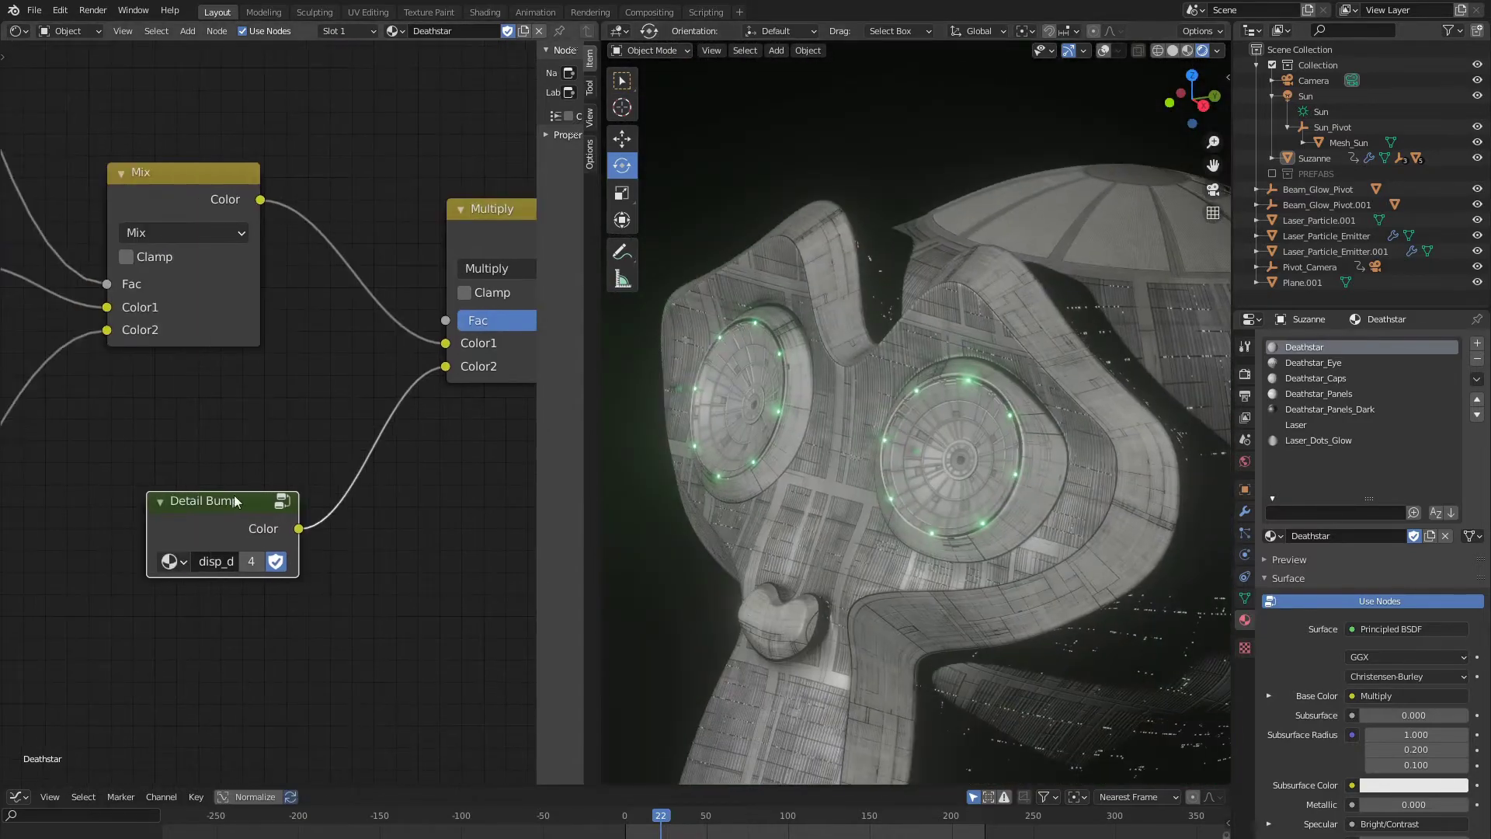
pyautogui.press('Tab')
pyautogui.moveTo(202, 409); pyautogui.dragTo(273, 255, button='middle')
pyautogui.scroll(-4, 330, 328)
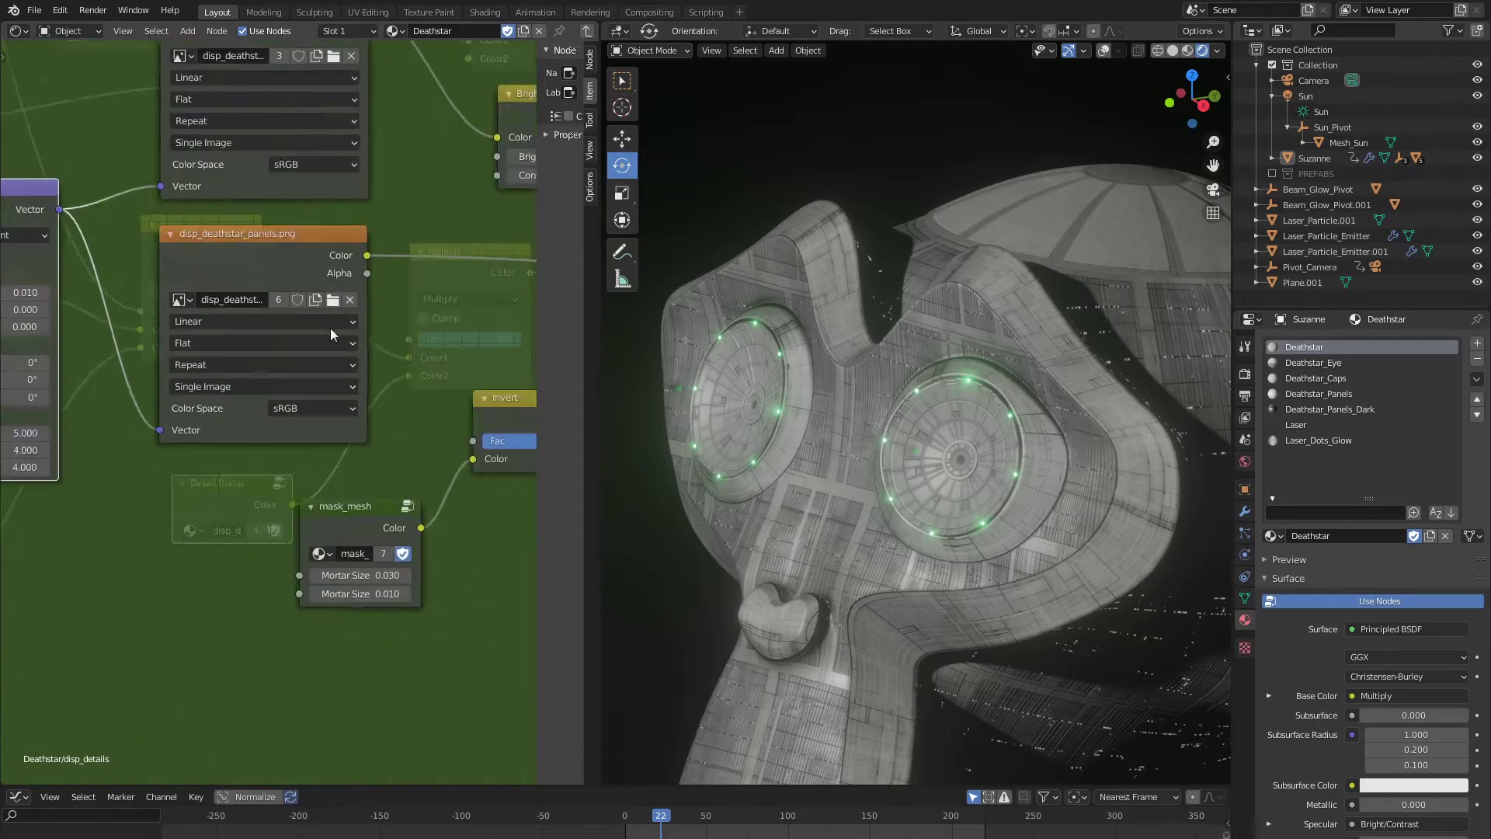
pyautogui.scroll(2, 343, 359)
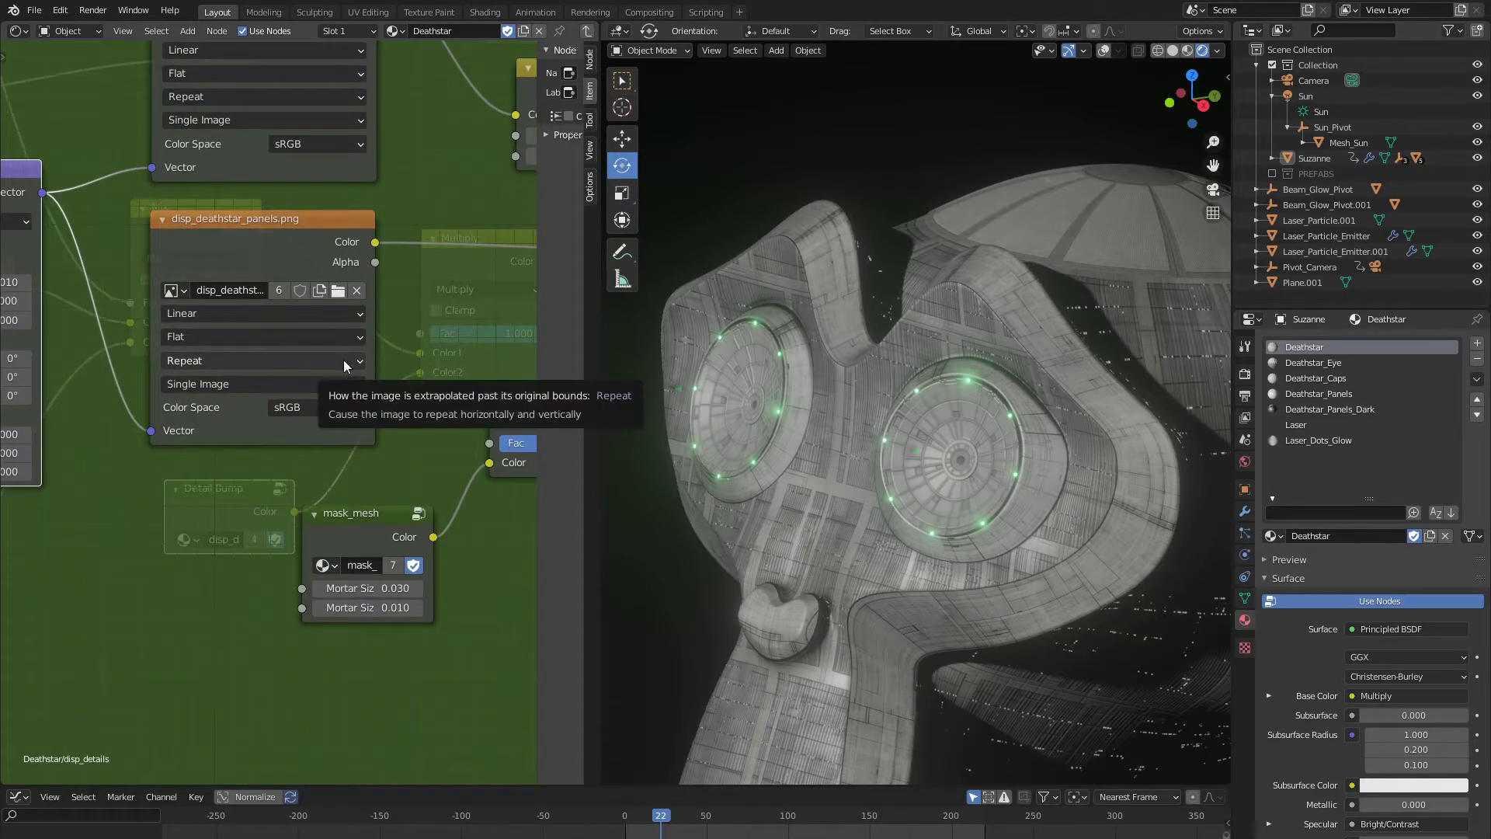
pyautogui.moveTo(333, 302); pyautogui.dragTo(374, 362, button='middle')
pyautogui.click(375, 362)
pyautogui.scroll(2, 375, 361)
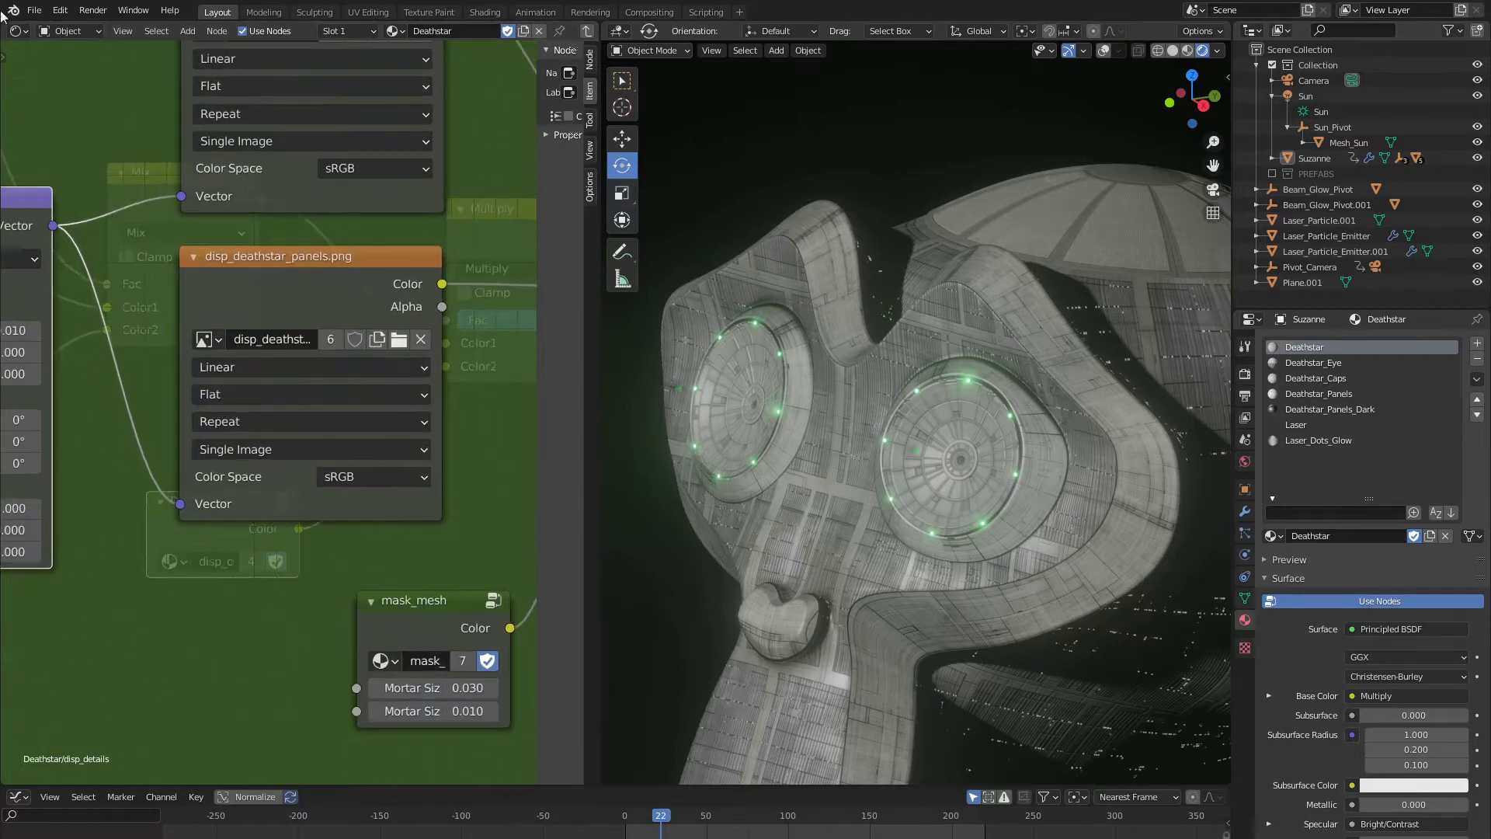
# Step: Switch the node area to the Image Editor and examine the panel pattern of the tex_deathstar_panels image
pyautogui.click(19, 31)
pyautogui.click(70, 109)
pyautogui.scroll(3, 159, 189)
pyautogui.click(192, 32)
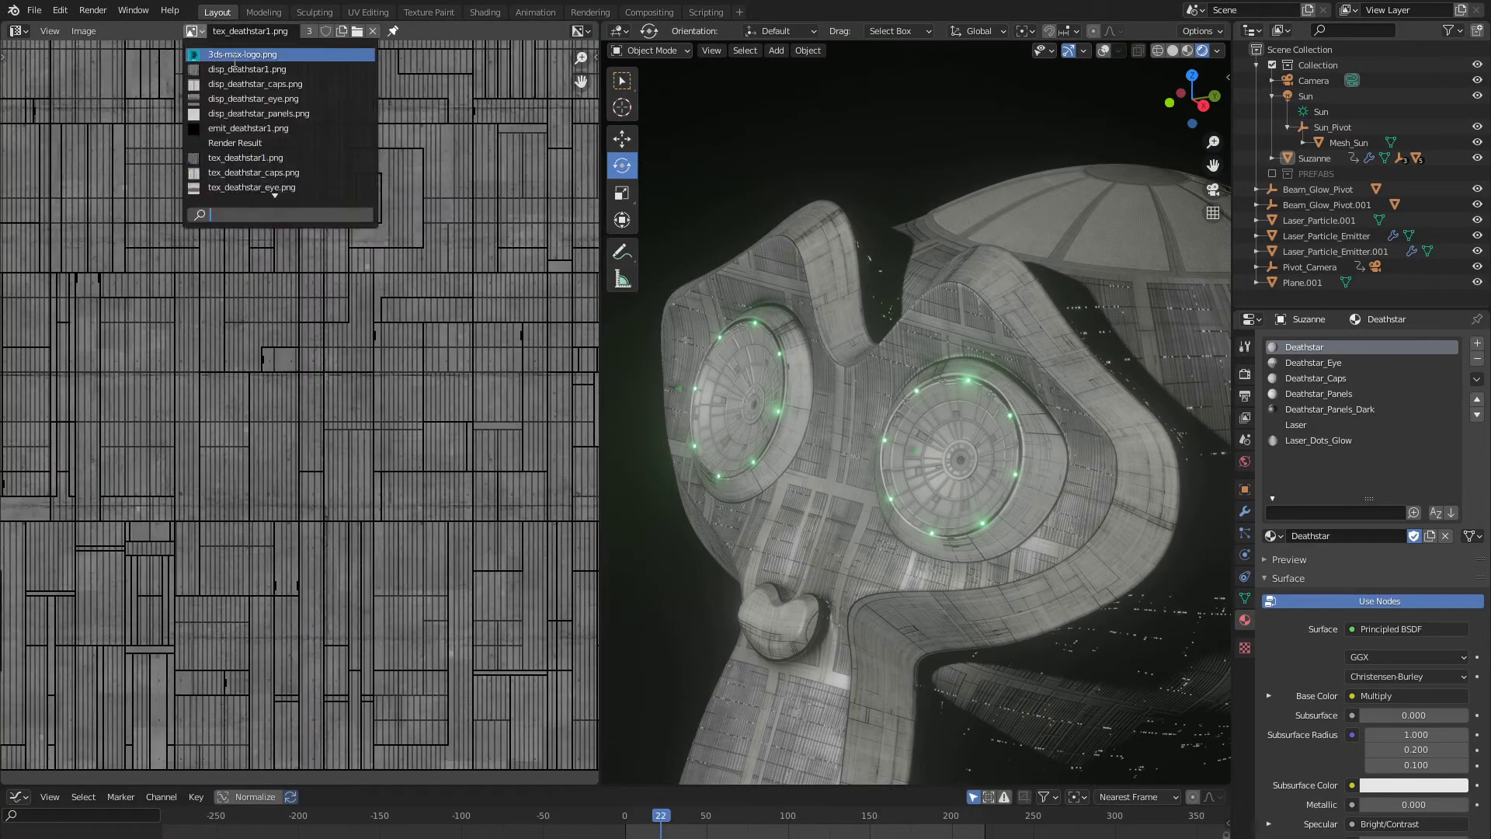
pyautogui.write('pan')
pyautogui.click(239, 68)
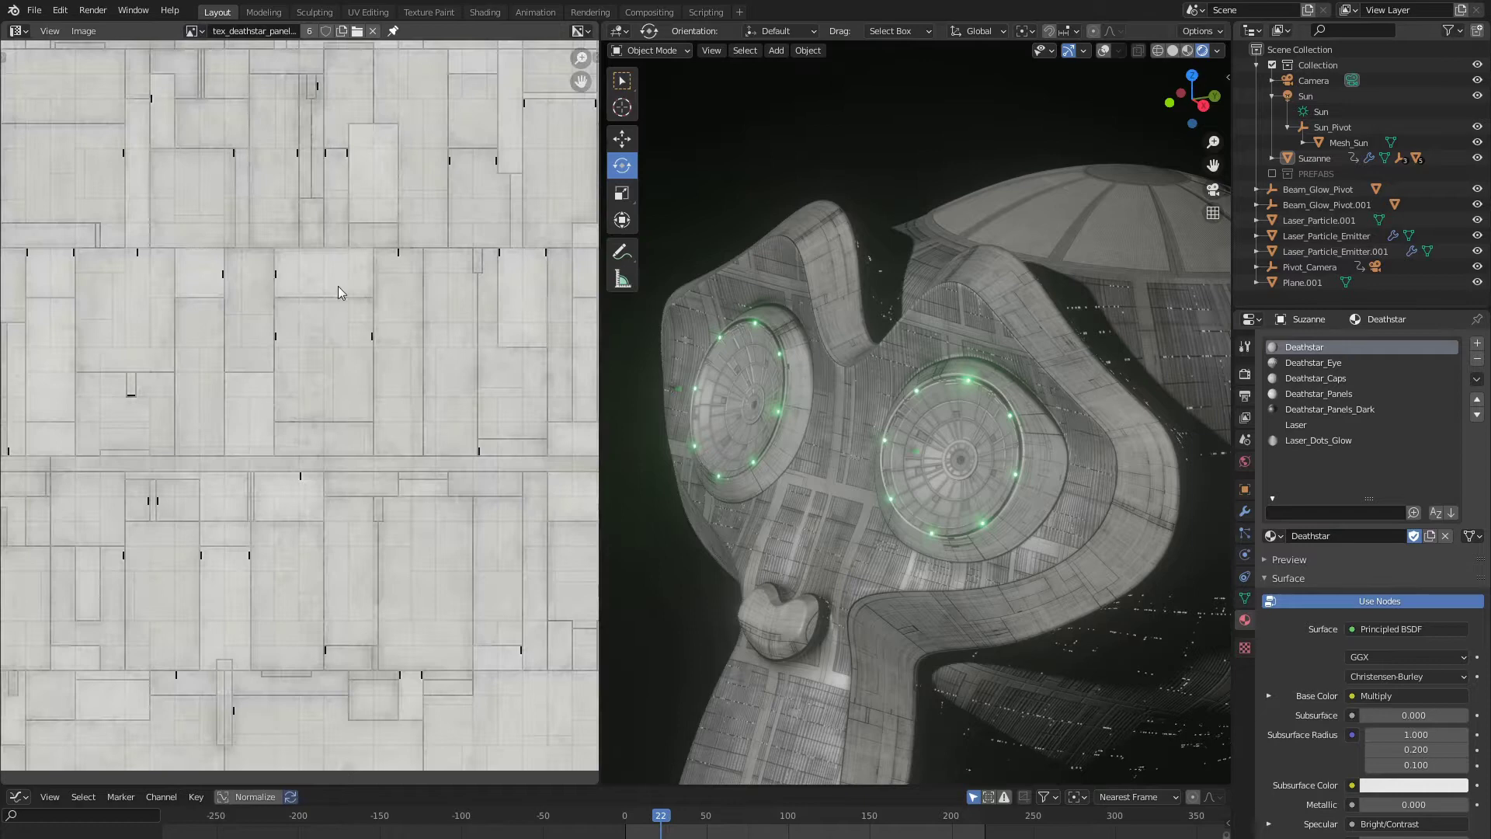
pyautogui.scroll(-2, 340, 294)
pyautogui.scroll(1, 339, 291)
pyautogui.moveTo(343, 286); pyautogui.dragTo(338, 325, button='middle')
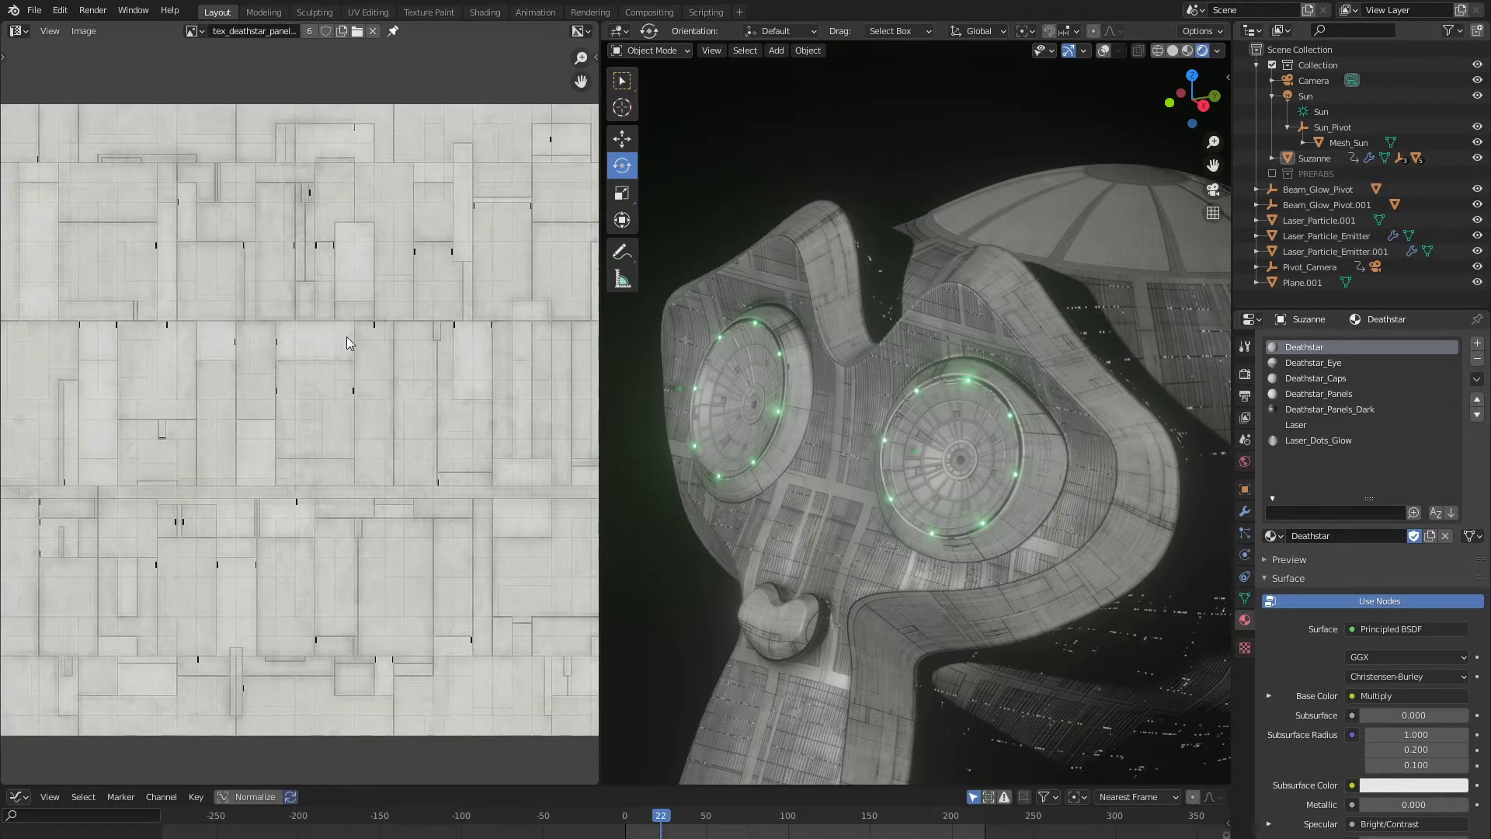
pyautogui.scroll(-1, 347, 337)
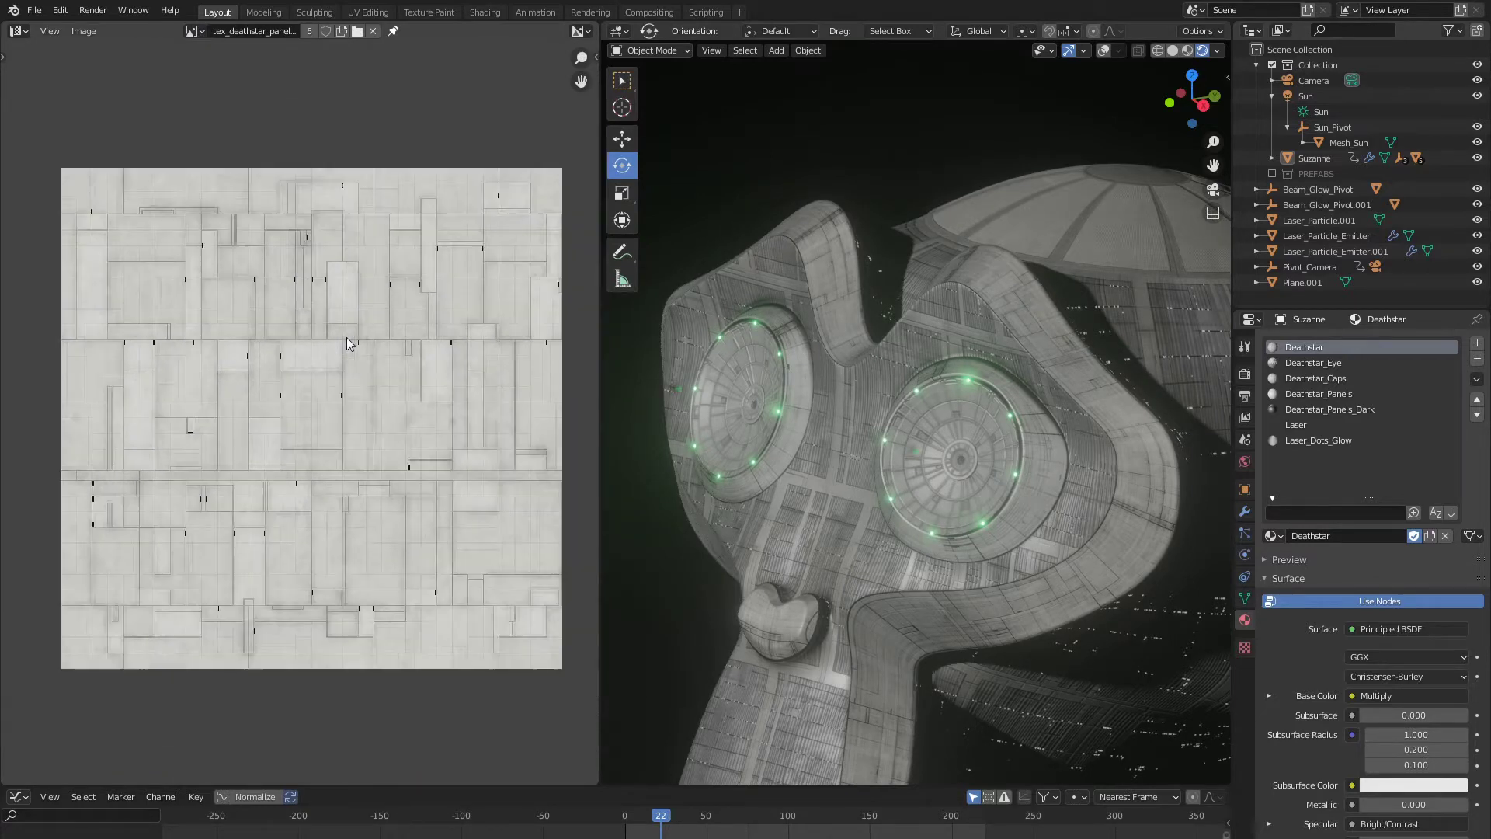
# Step: Return the area to the Shader Editor, leave the Detail Bump group, and widen the node area with its sidebar hidden
pyautogui.click(19, 31)
pyautogui.click(67, 177)
pyautogui.scroll(-7, 327, 349)
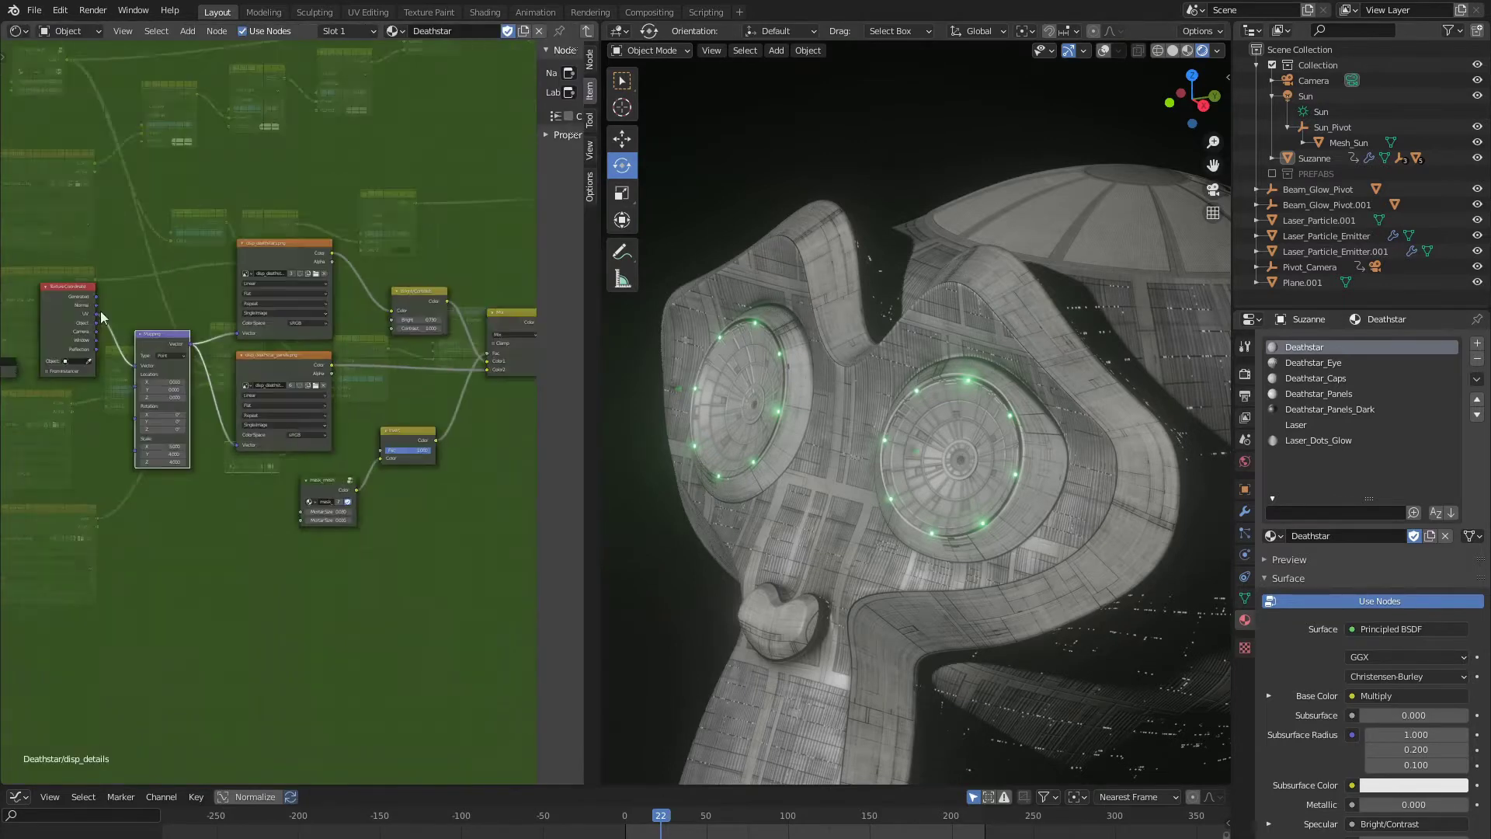
pyautogui.moveTo(598, 382); pyautogui.dragTo(698, 392)
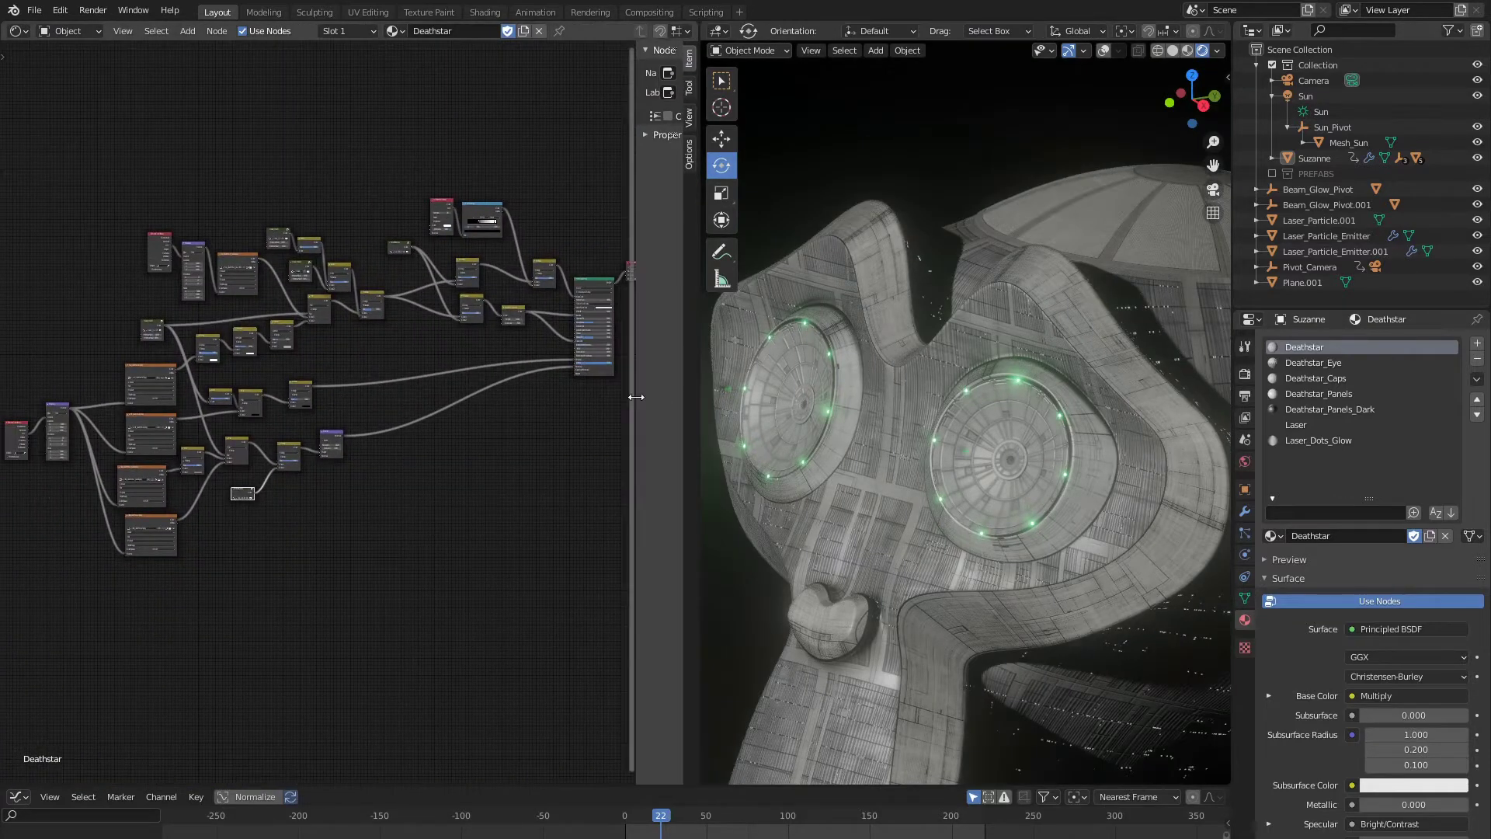
pyautogui.press('n')
# Step: Select the faces assigned to the Deathstar_Eye material on Suzanne in Edit Mode with overlays shown, and frame them
pyautogui.click(1306, 362)
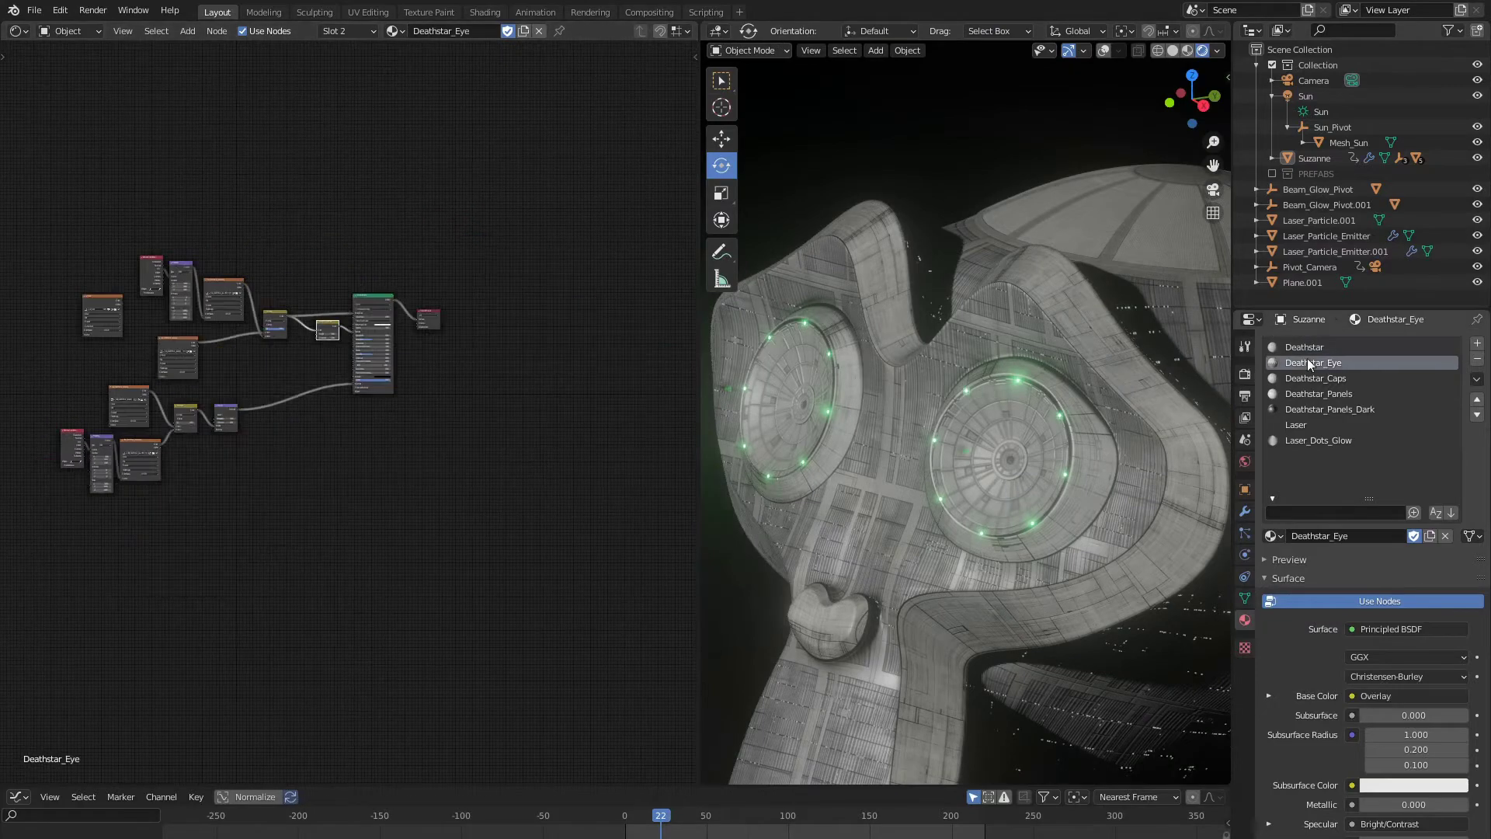
pyautogui.press('Tab')
pyautogui.moveTo(1025, 357); pyautogui.dragTo(986, 277, button='middle')
pyautogui.click(1176, 51)
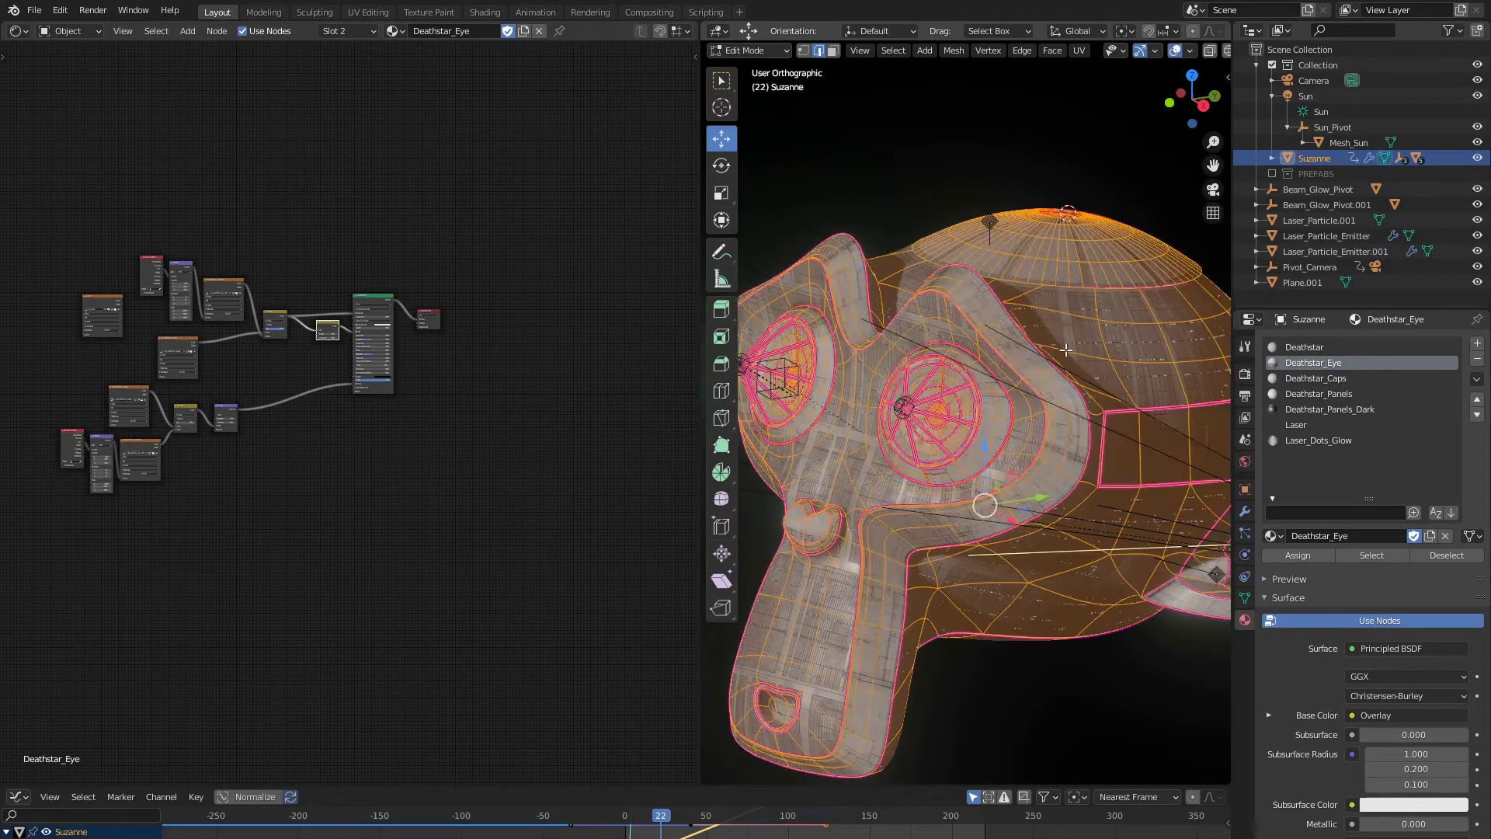
pyautogui.click(1373, 554)
pyautogui.press('KP_Decimal')
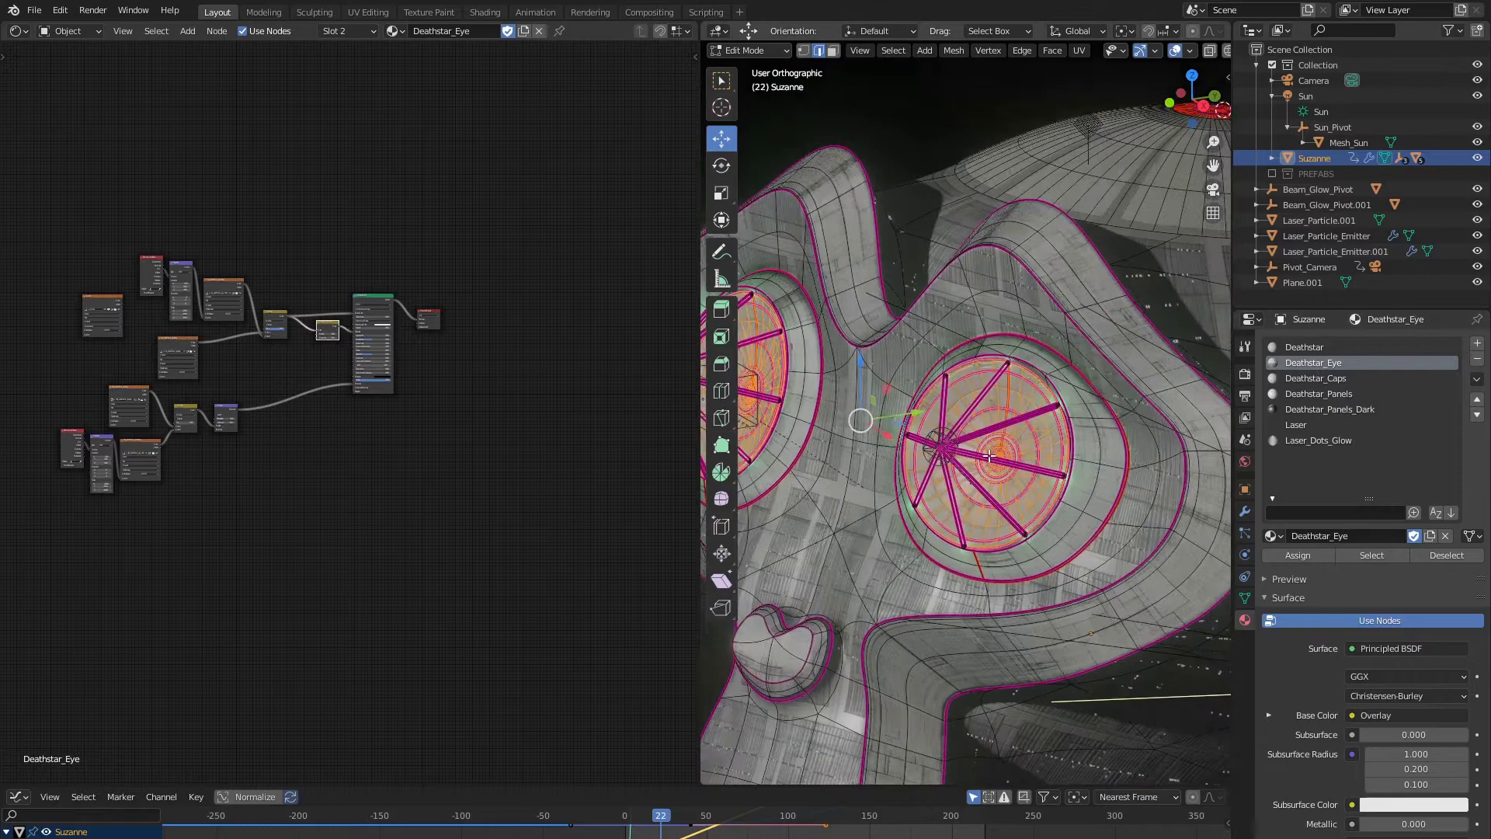
# Step: Inspect the selected eye faces up close, and return to Object Mode with the viewport overlays hidden
pyautogui.scroll(-1, 988, 456)
pyautogui.keyDown('shift'); pyautogui.moveTo(988, 456); pyautogui.dragTo(985, 381, button='middle'); pyautogui.keyUp('shift')
pyautogui.scroll(4, 985, 380)
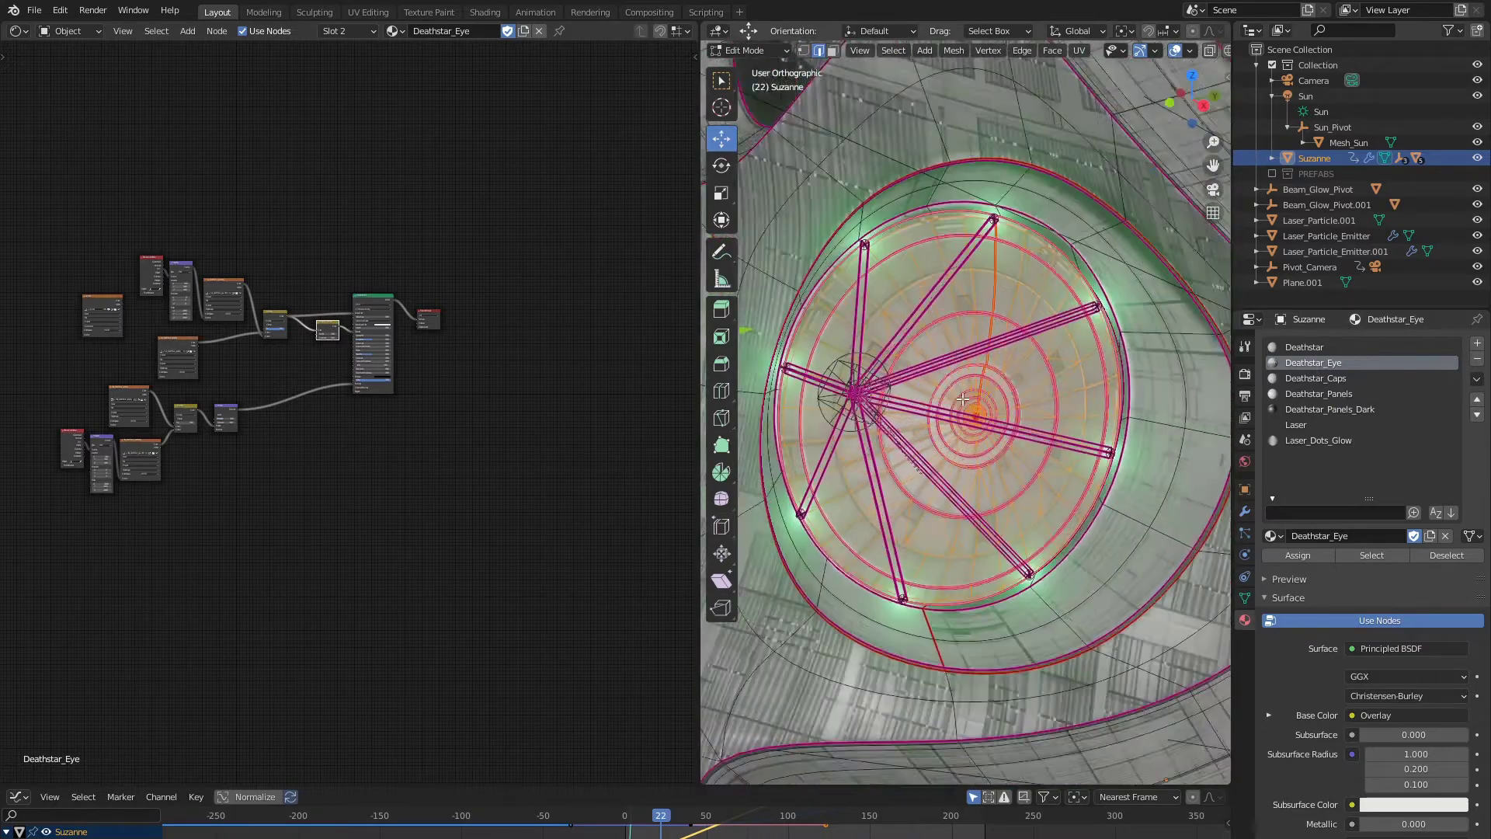
pyautogui.press('Tab')
pyautogui.click(1103, 50)
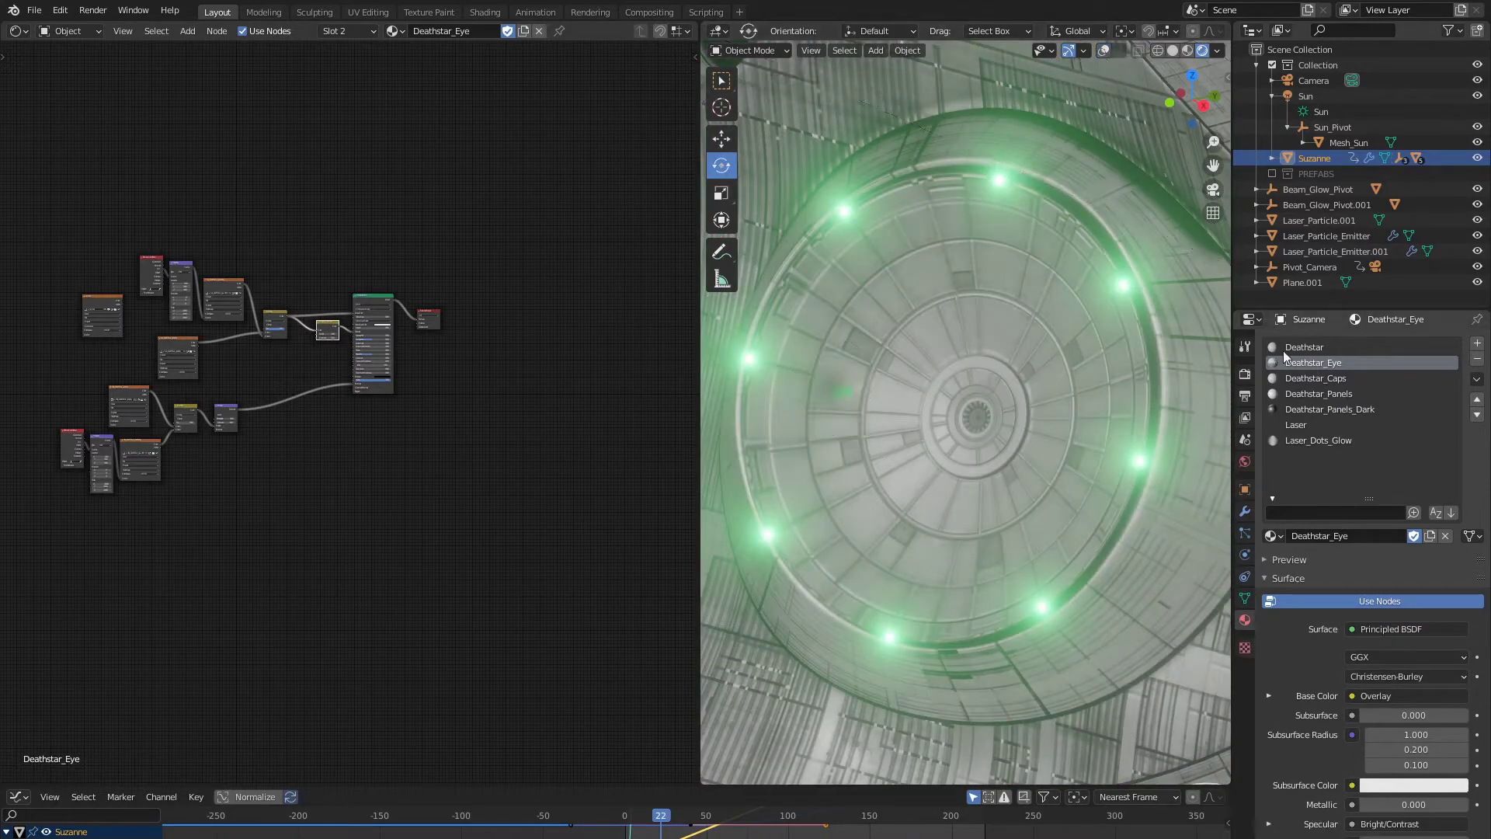
# Step: Examine the Deathstar_Eye node tree, including the disp_deathstar_eye.png and disp_deathstar_panels.png textures feeding the Overlay and Bump nodes
pyautogui.scroll(4, 549, 427)
pyautogui.moveTo(539, 496); pyautogui.dragTo(557, 506, button='middle')
pyautogui.scroll(1, 457, 478)
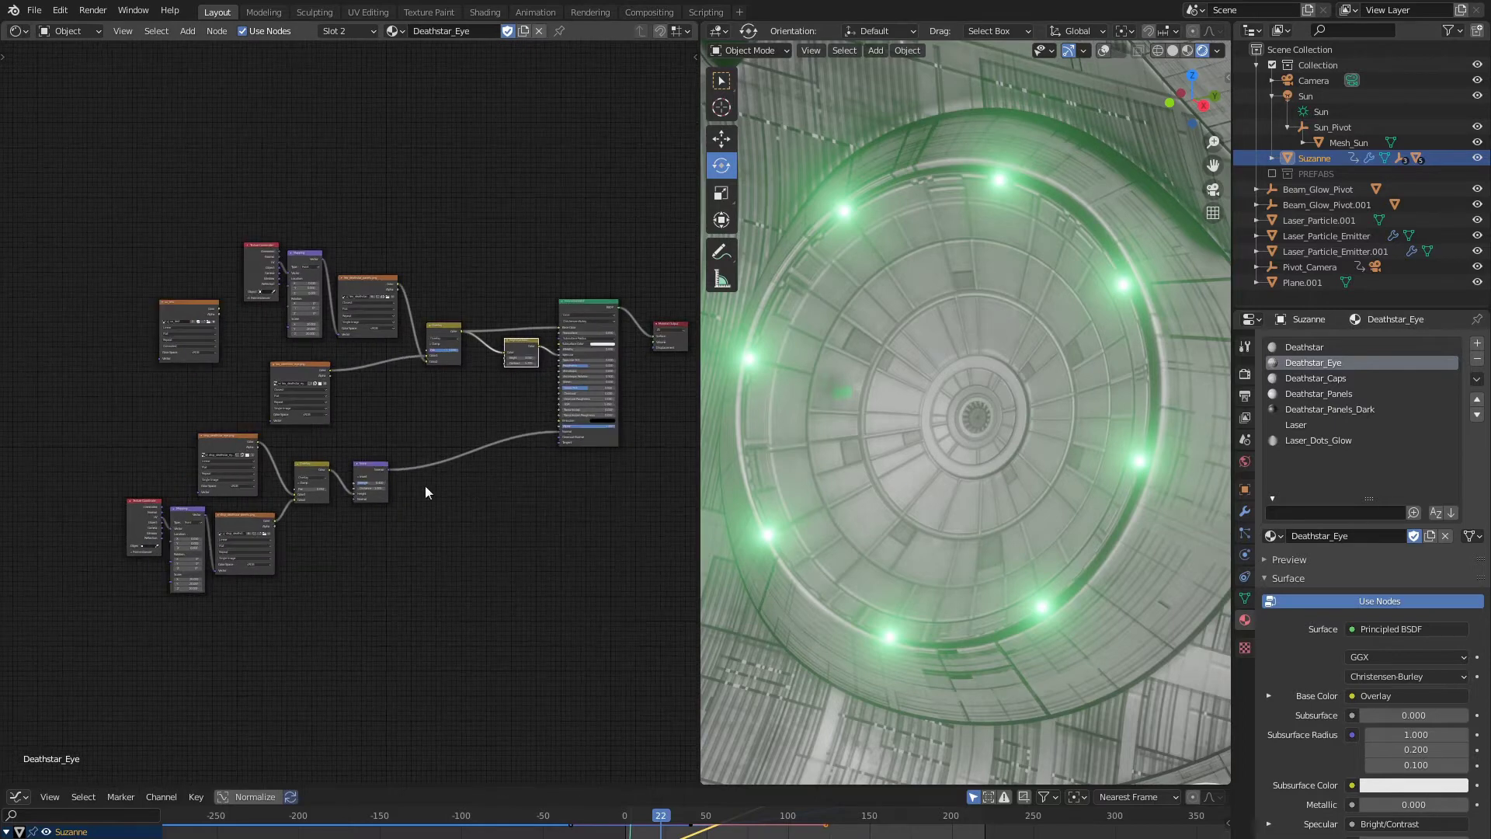
pyautogui.scroll(12, 278, 447)
pyautogui.moveTo(277, 447); pyautogui.dragTo(479, 326, button='middle')
pyautogui.scroll(2, 458, 335)
pyautogui.moveTo(391, 356); pyautogui.dragTo(441, 359)
pyautogui.press('Escape')
pyautogui.moveTo(450, 427); pyautogui.dragTo(433, 354, button='middle')
pyautogui.scroll(-1, 430, 426)
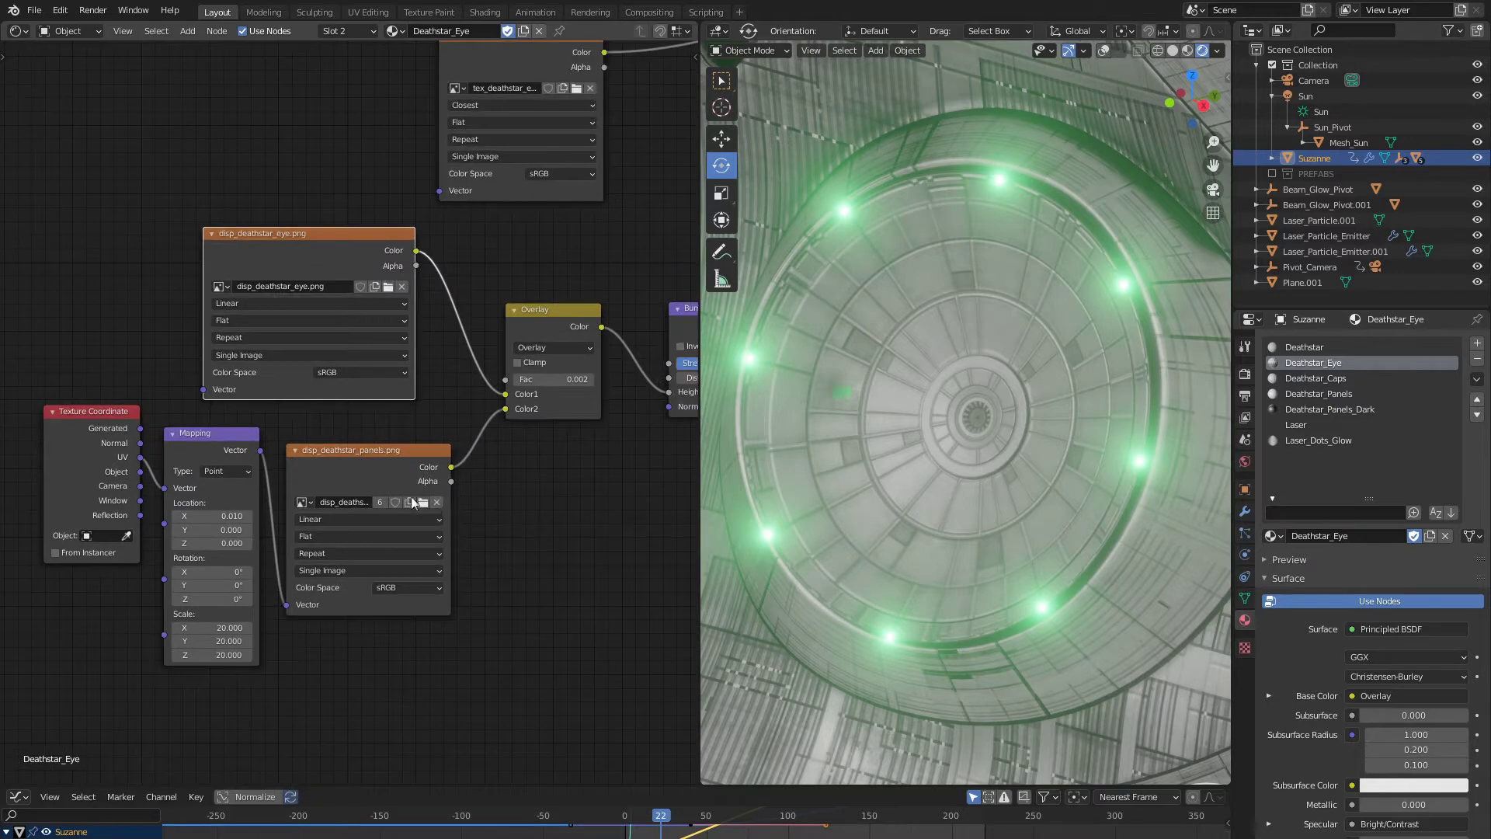
# Step: Switch the node area to the Image Editor and display the tex_deathstar_eye image
pyautogui.click(17, 31)
pyautogui.click(42, 68)
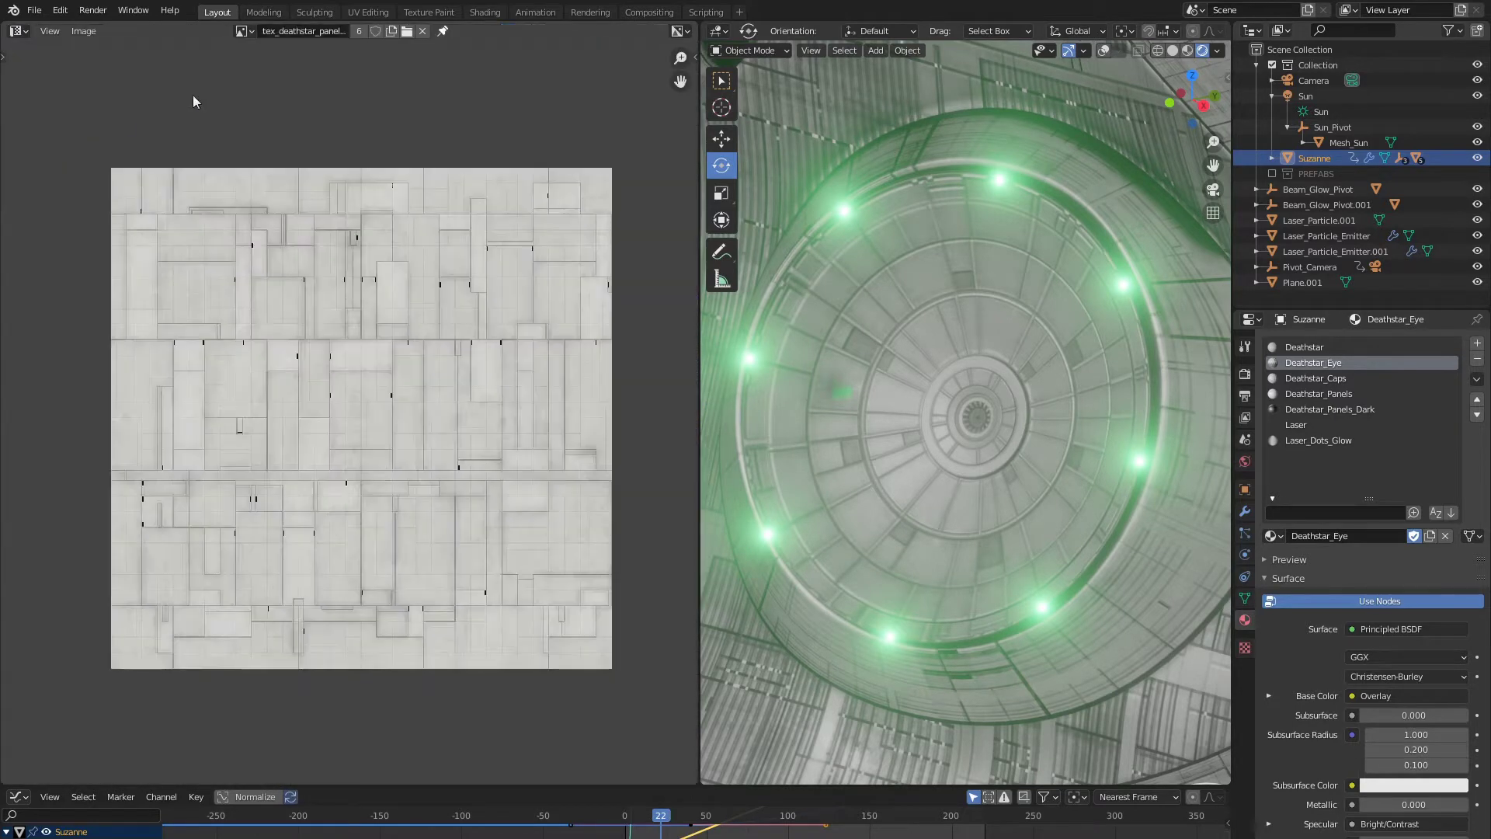
pyautogui.click(242, 31)
pyautogui.write('eye')
pyautogui.click(308, 69)
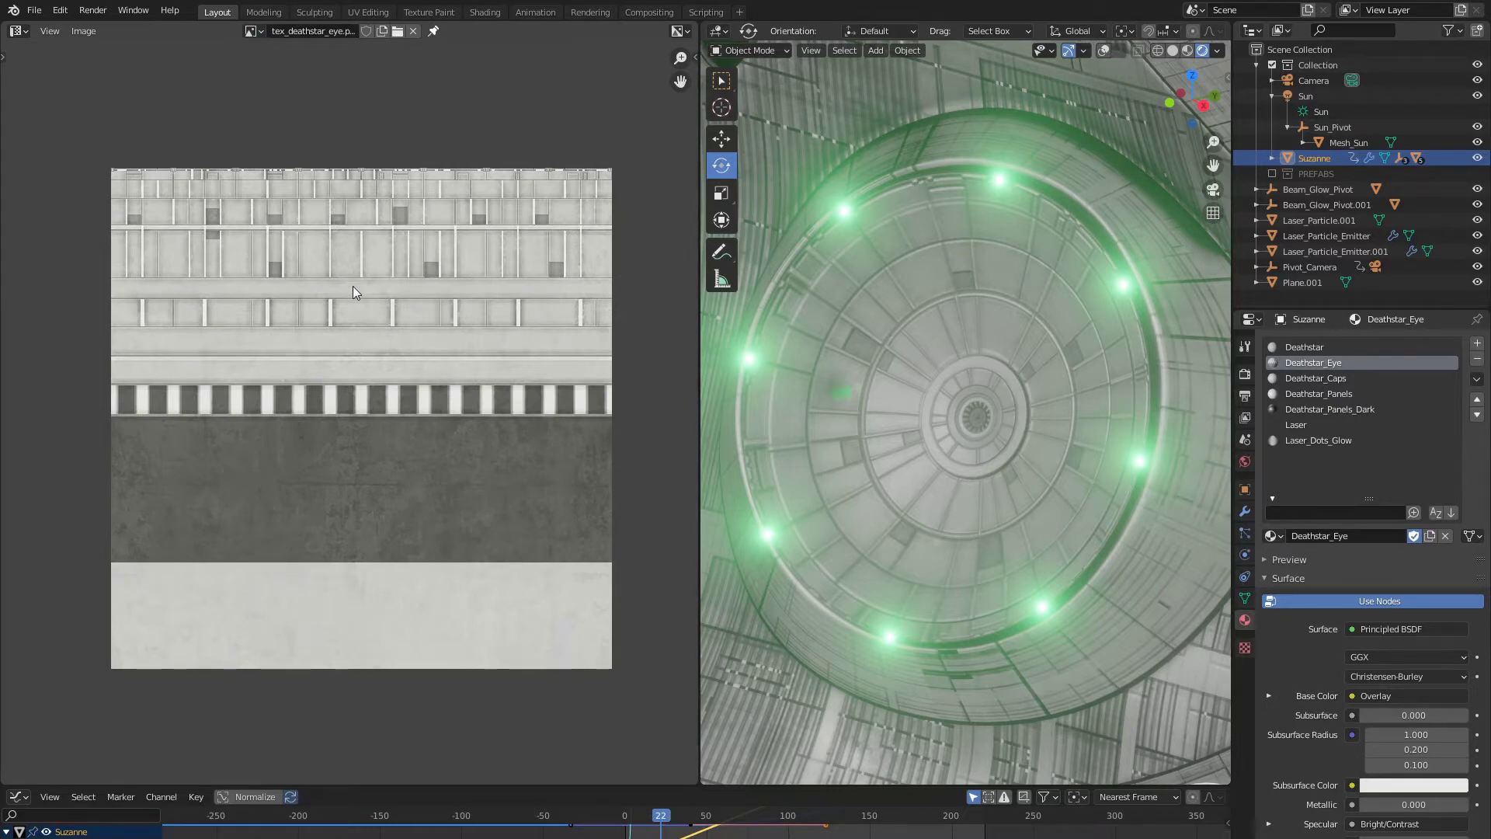
pyautogui.scroll(1, 352, 286)
# Step: Enter Edit Mode with overlays shown and compare the eye's UV layout on the texture with the eye faces
pyautogui.press('Tab')
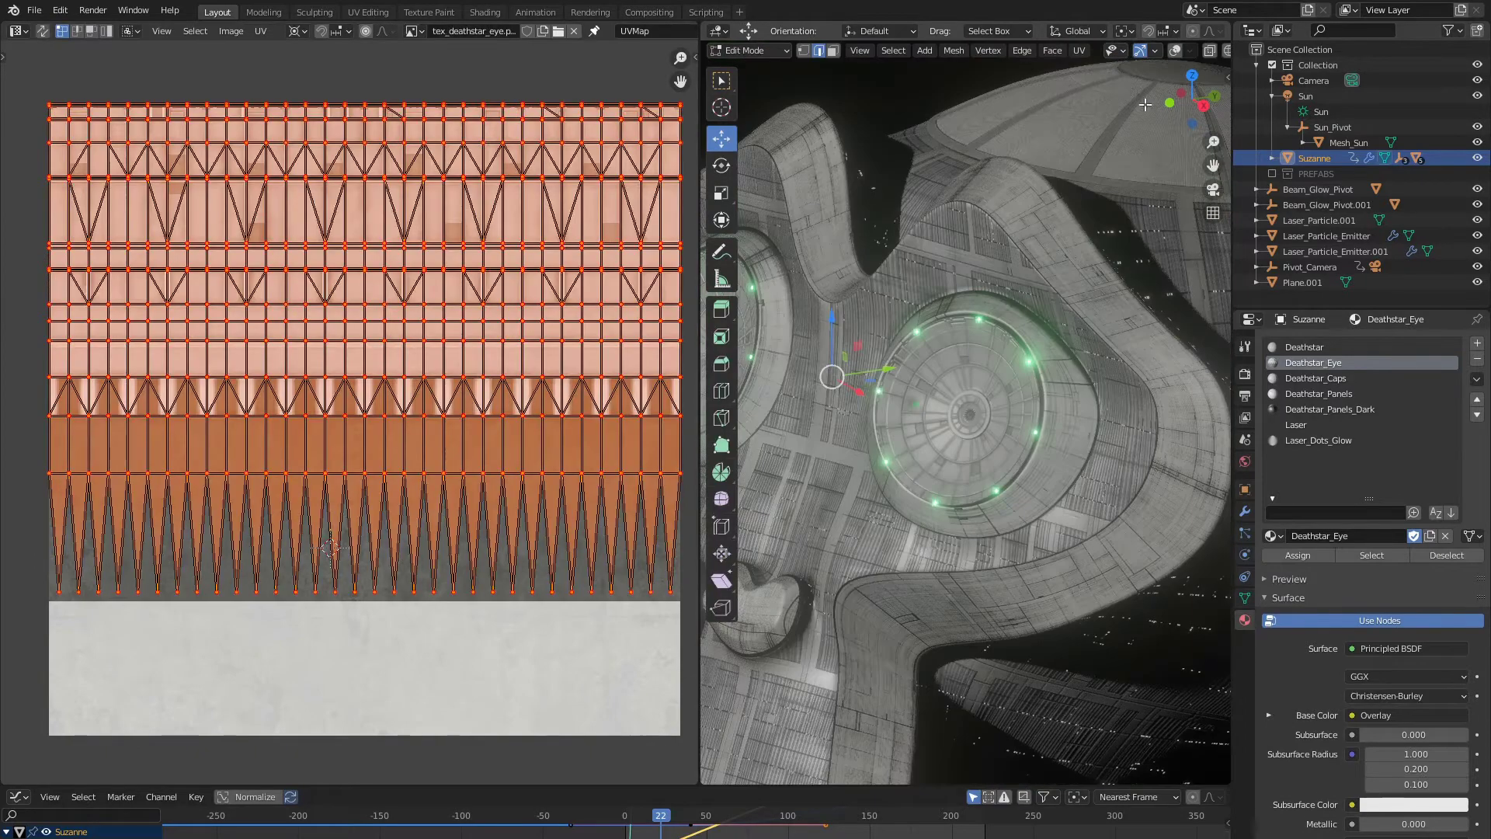
pyautogui.click(1177, 51)
pyautogui.scroll(5, 1001, 310)
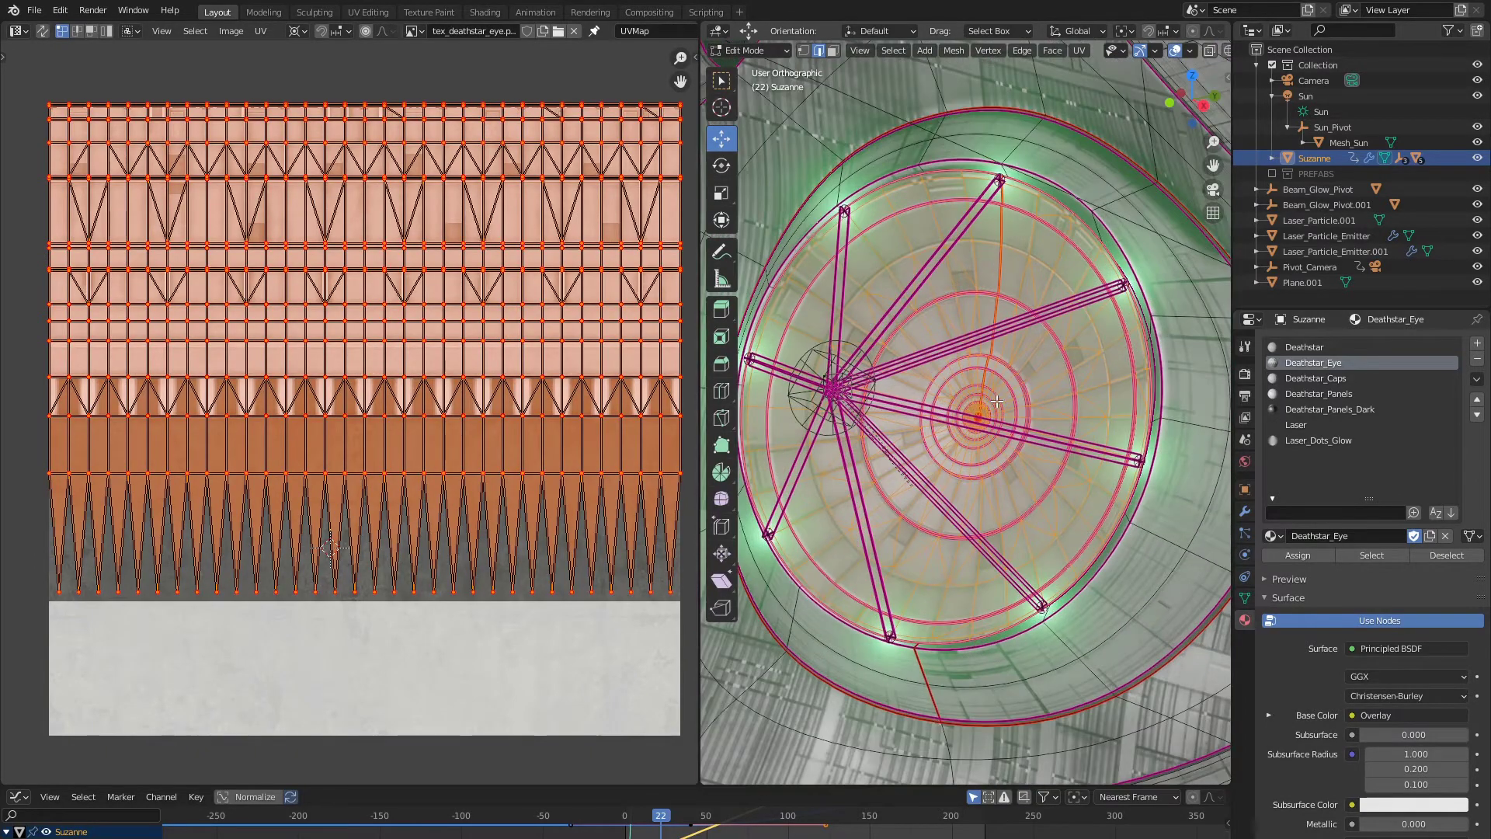
pyautogui.scroll(-1, 452, 314)
pyautogui.moveTo(463, 312); pyautogui.dragTo(472, 320, button='middle')
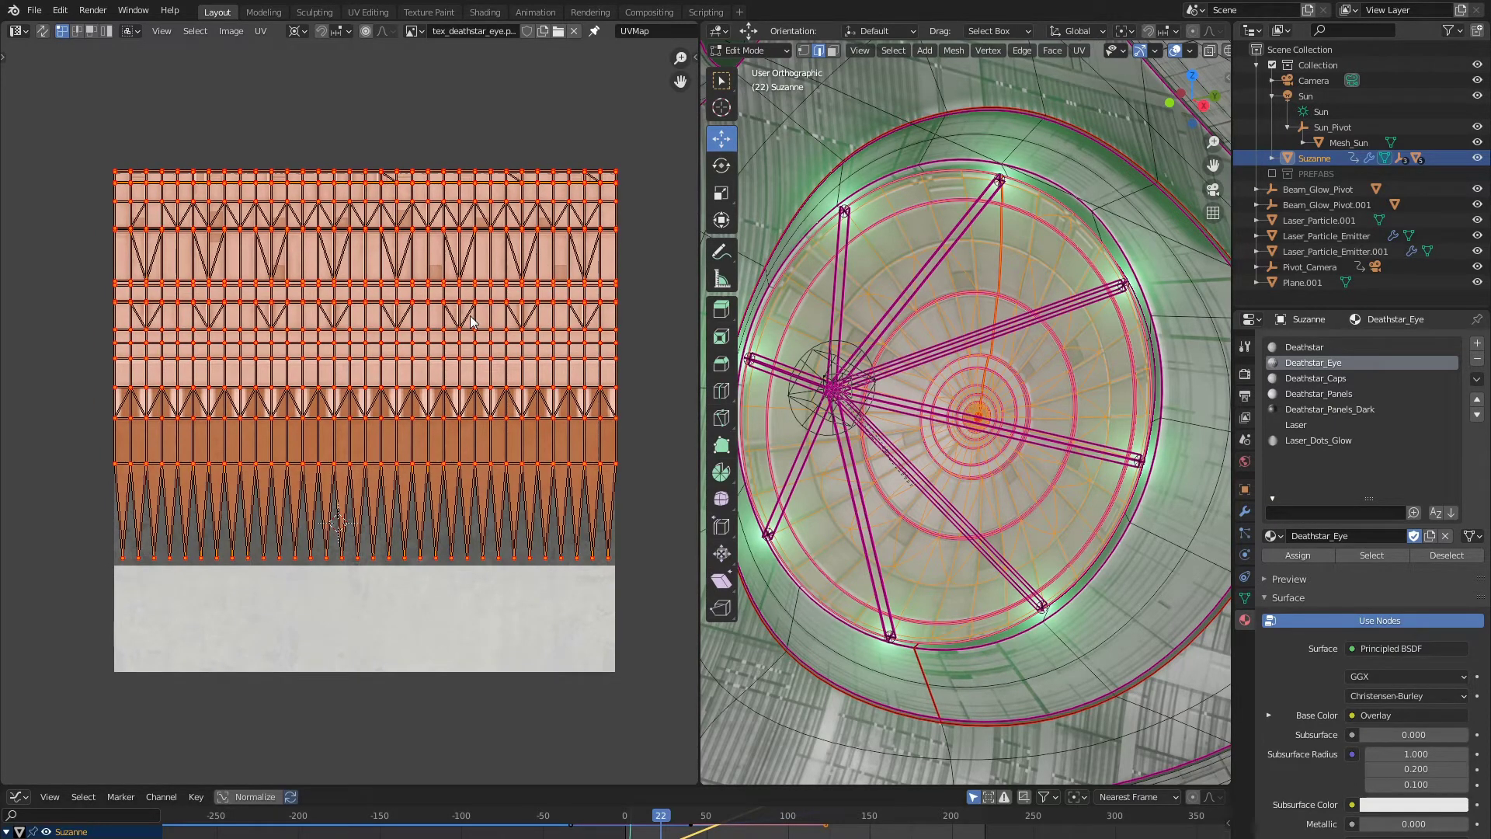
pyautogui.scroll(9, 990, 312)
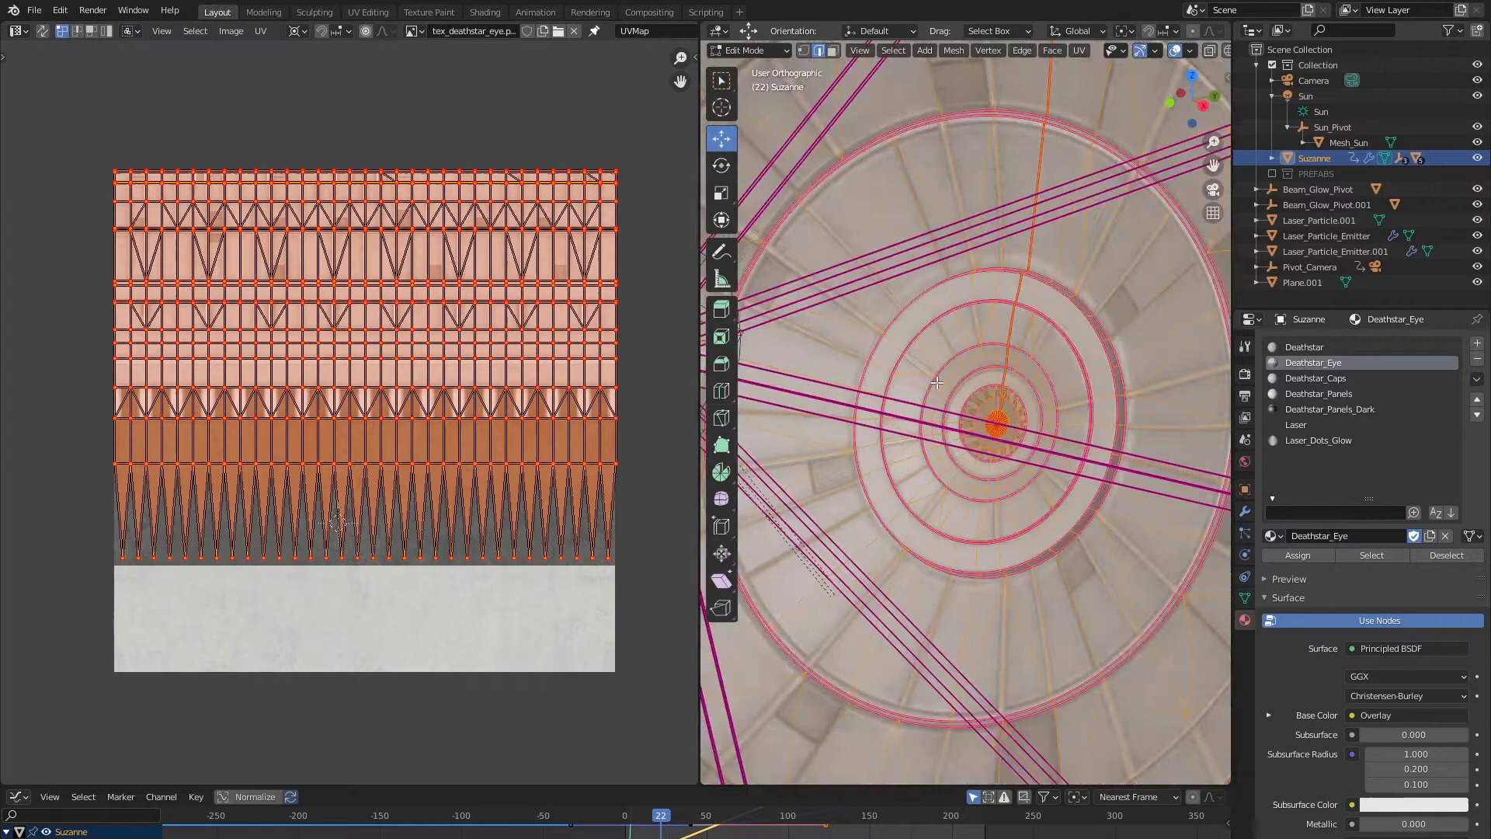
# Step: Return to Object Mode and examine the striped ring and dark disc at the eye's centre
pyautogui.press('Tab')
pyautogui.keyDown('shift'); pyautogui.moveTo(1052, 369); pyautogui.dragTo(968, 323, button='middle'); pyautogui.keyUp('shift')
pyautogui.scroll(3, 968, 324)
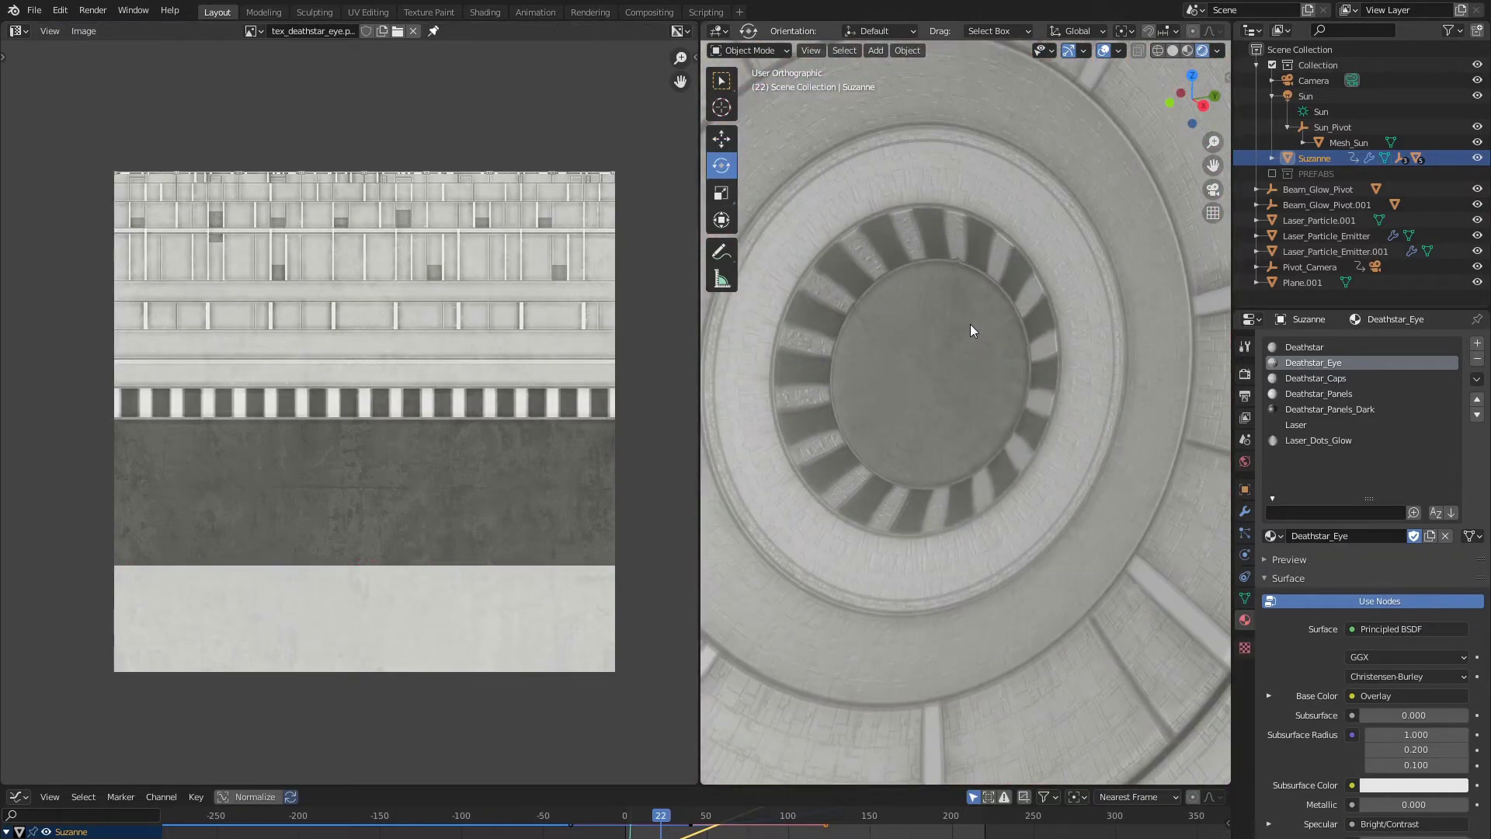
pyautogui.scroll(4, 970, 323)
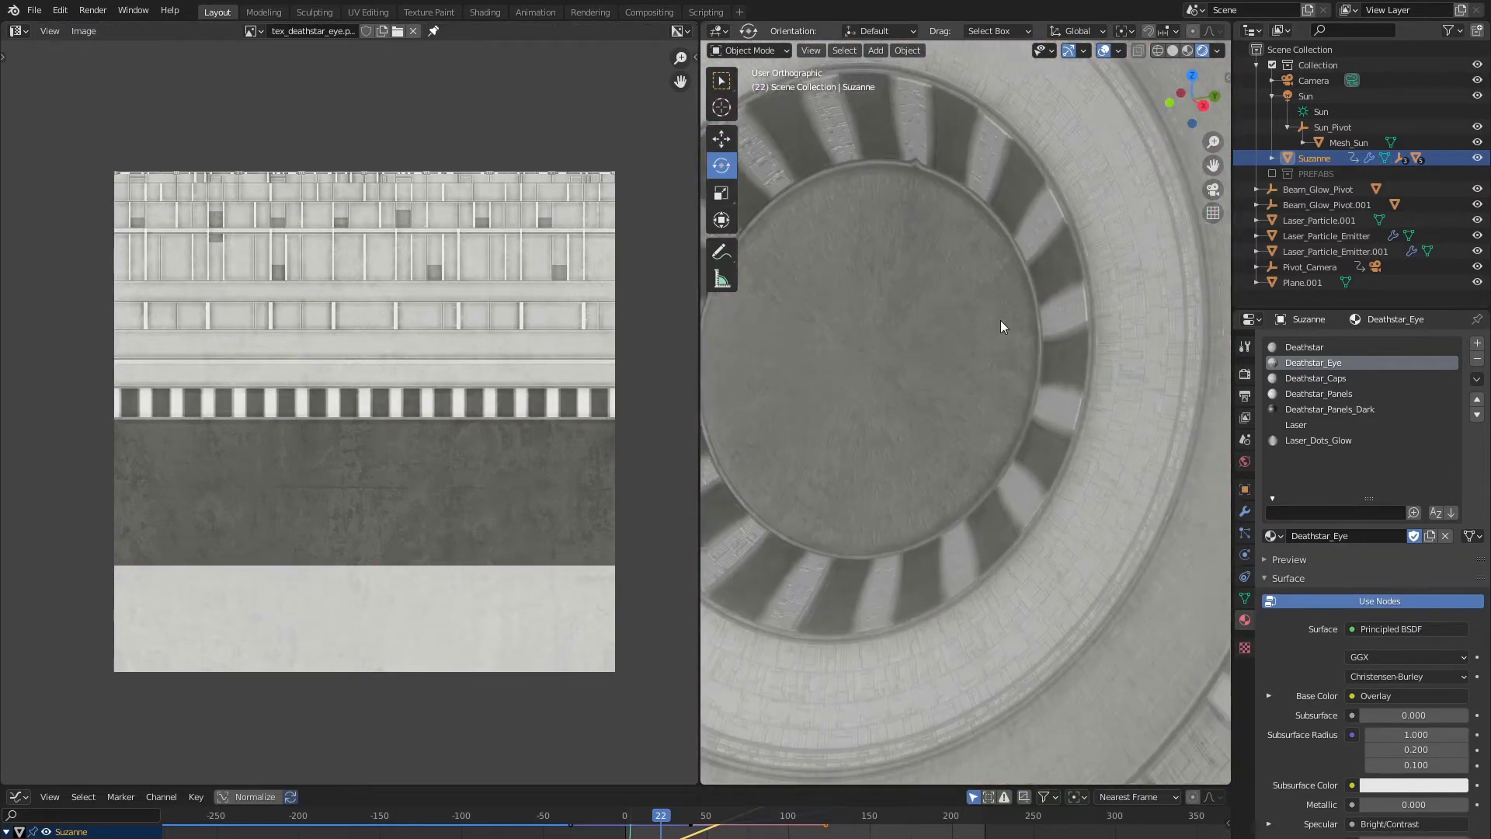
# Step: Examine the raised ribs and panel bump detail near the eye's rim, and compare the whole eye with its texture
pyautogui.scroll(-10, 1000, 320)
pyautogui.keyDown('shift'); pyautogui.moveTo(1036, 90); pyautogui.dragTo(1059, 439, button='middle'); pyautogui.keyUp('shift')
pyautogui.scroll(6, 997, 351)
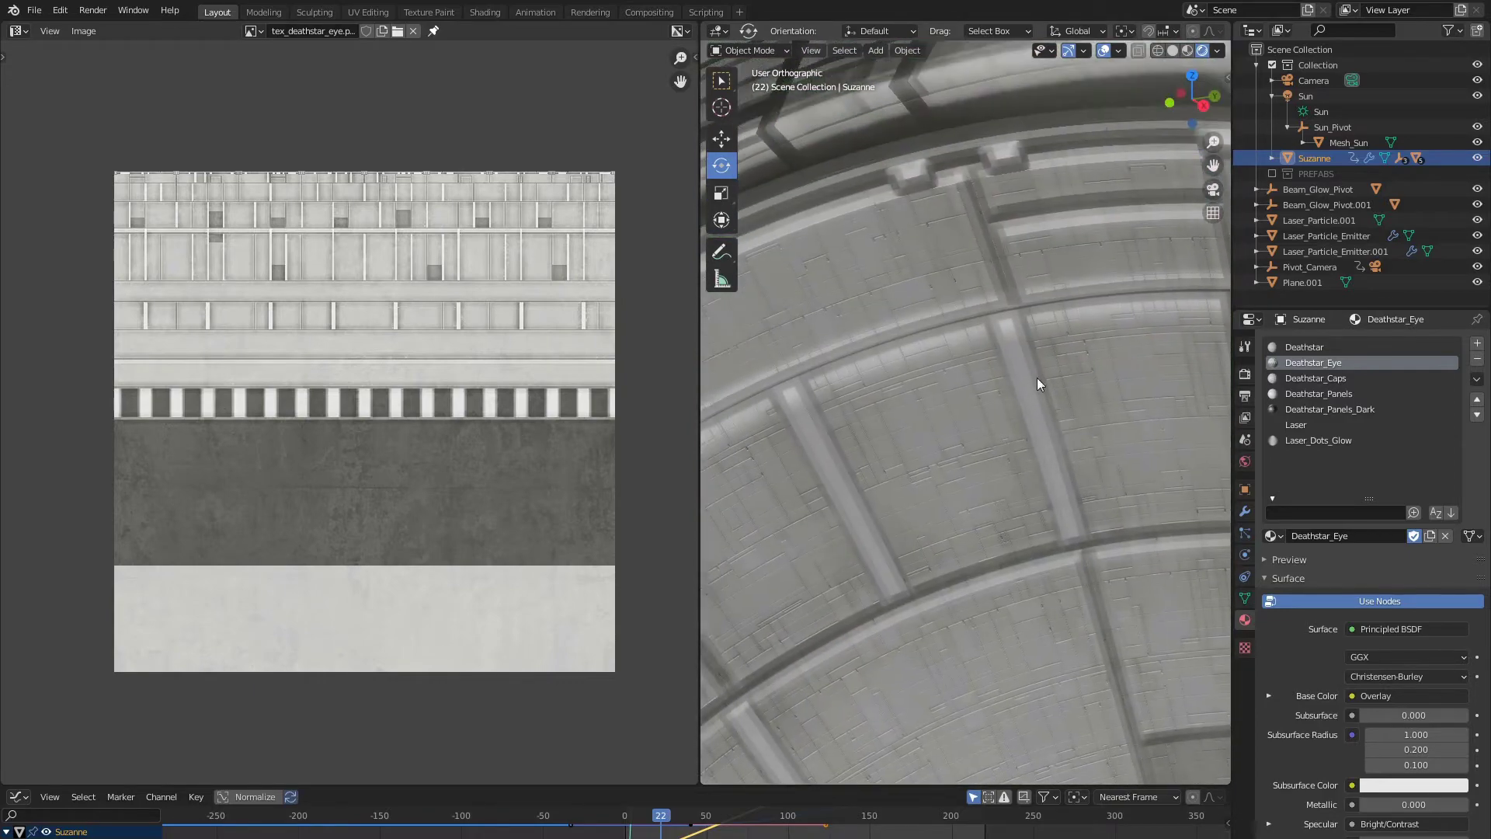
pyautogui.scroll(-5, 1065, 425)
pyautogui.scroll(-7, 1072, 421)
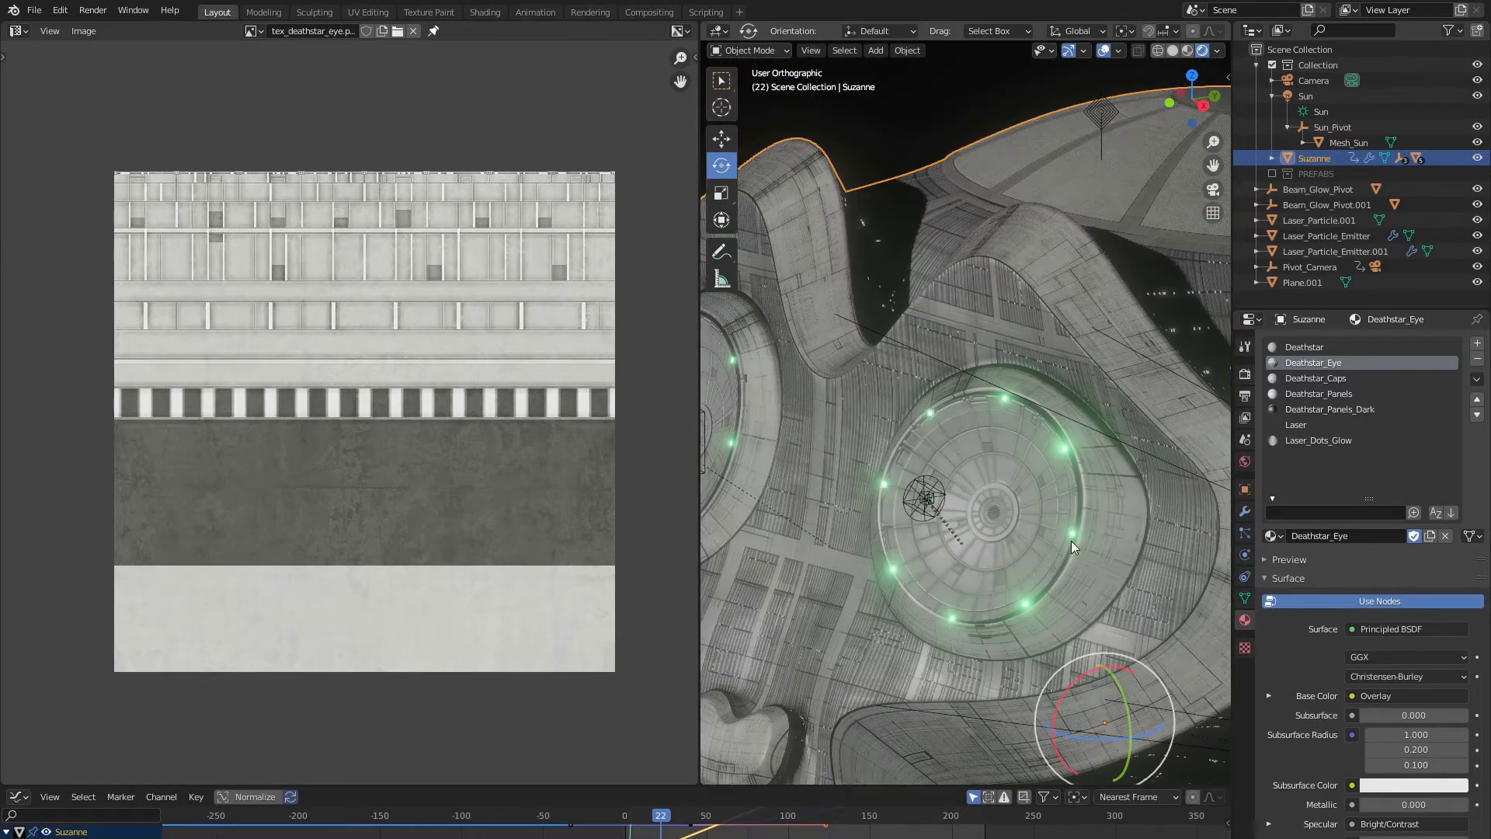
pyautogui.keyDown('shift'); pyautogui.moveTo(1070, 541); pyautogui.dragTo(1034, 435, button='middle'); pyautogui.keyUp('shift')
pyautogui.scroll(4, 1034, 434)
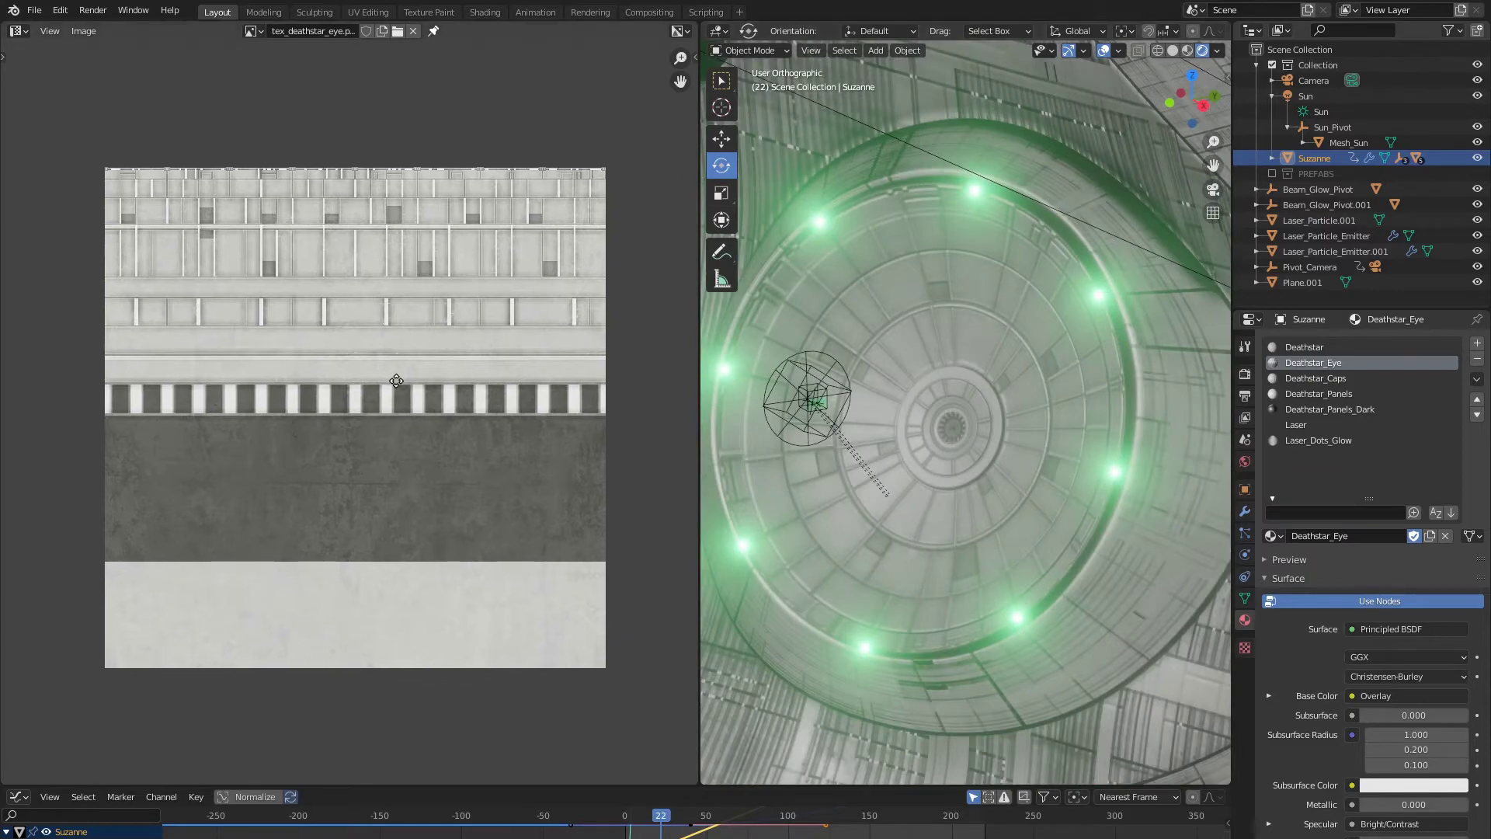
pyautogui.scroll(-2, 406, 371)
pyautogui.scroll(-6, 1010, 242)
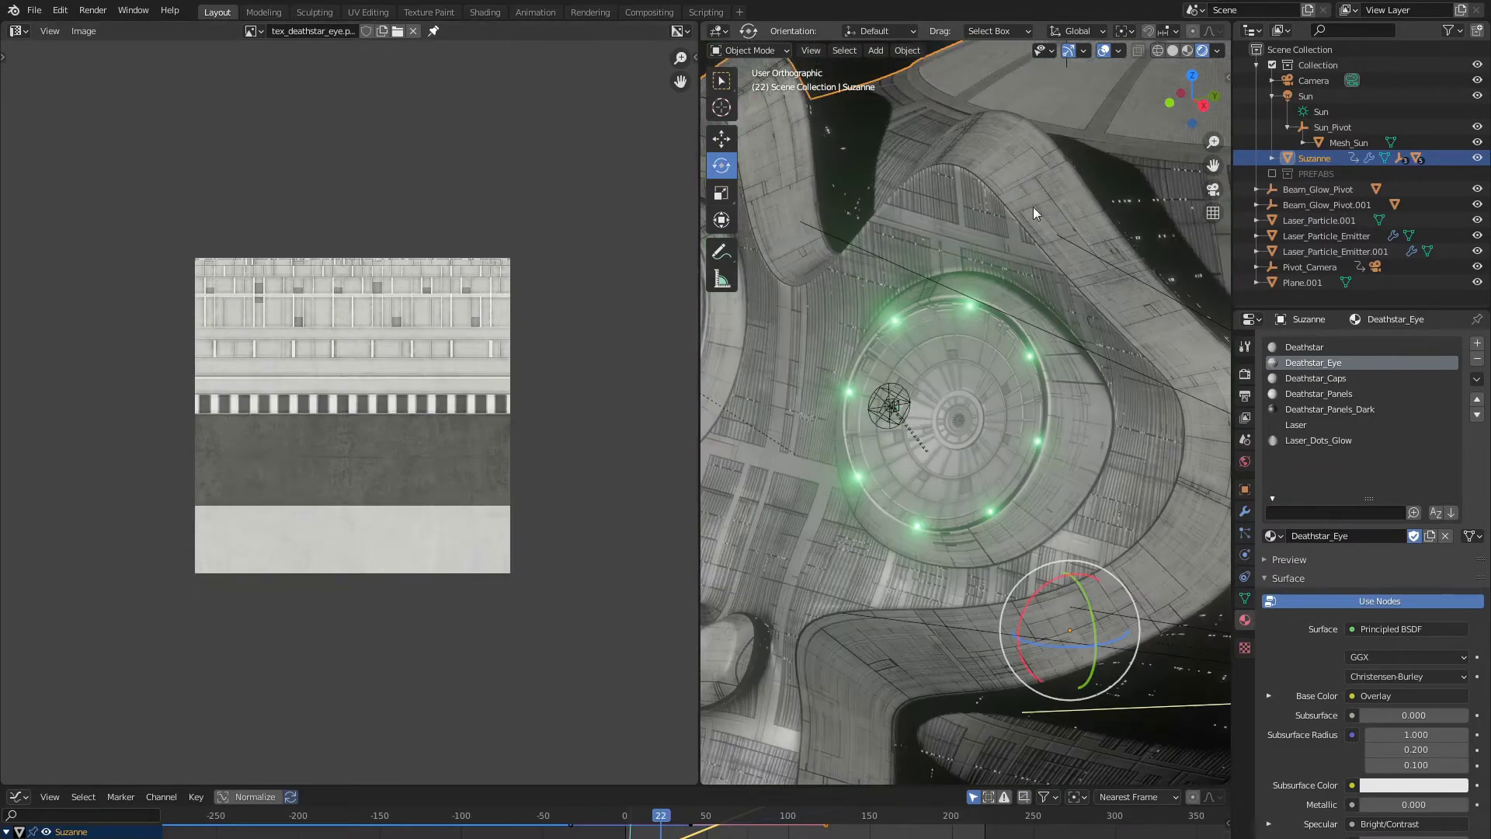
# Step: Replace the Edit Mode selection with the faces assigned to the Deathstar_Caps material and frame the top cap
pyautogui.press('Tab')
pyautogui.hotkey('alt', 'a')
pyautogui.click(1309, 381)
pyautogui.click(1371, 554)
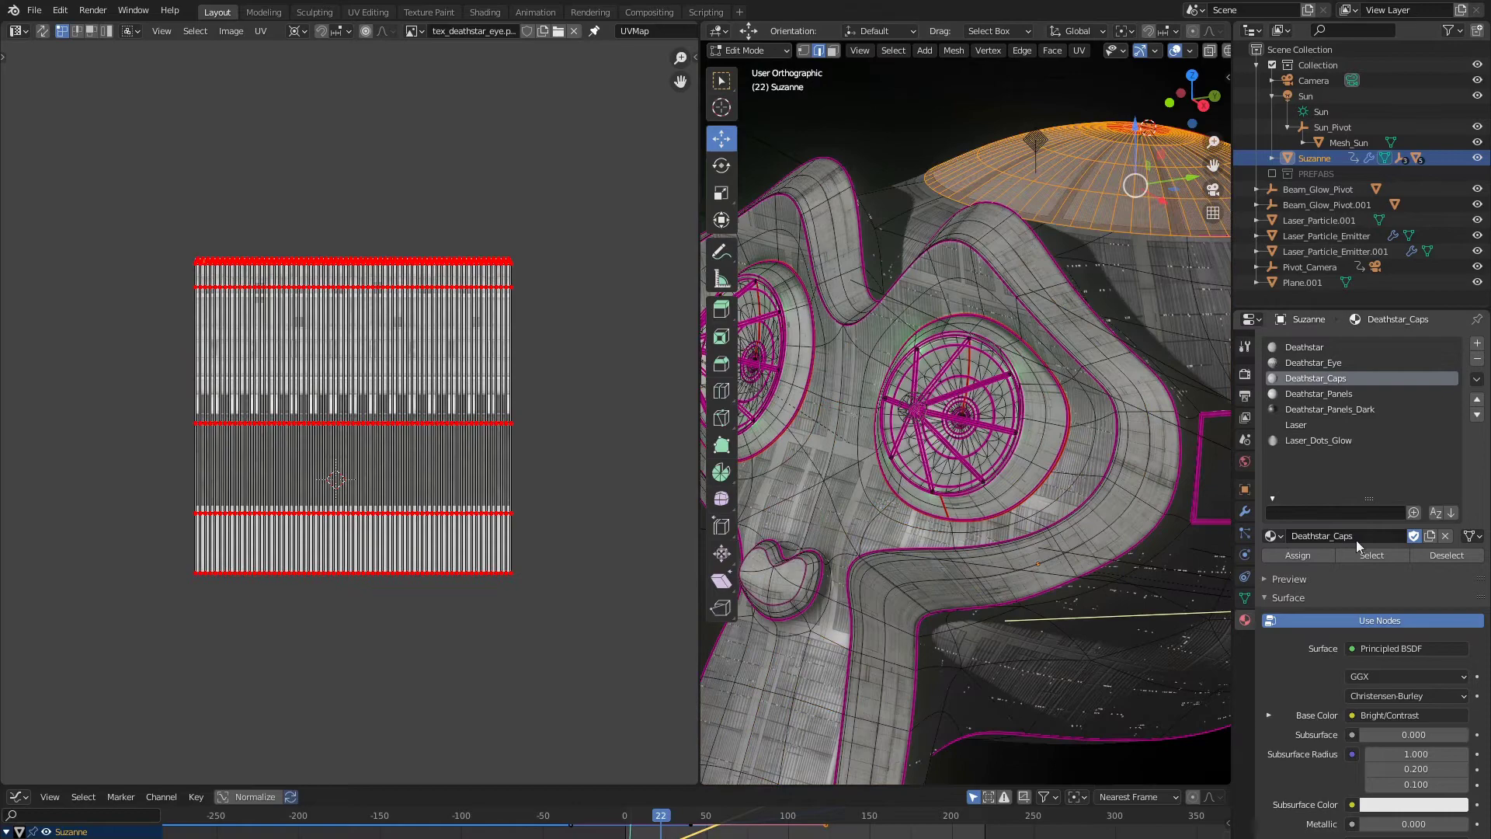
pyautogui.press('KP_Decimal')
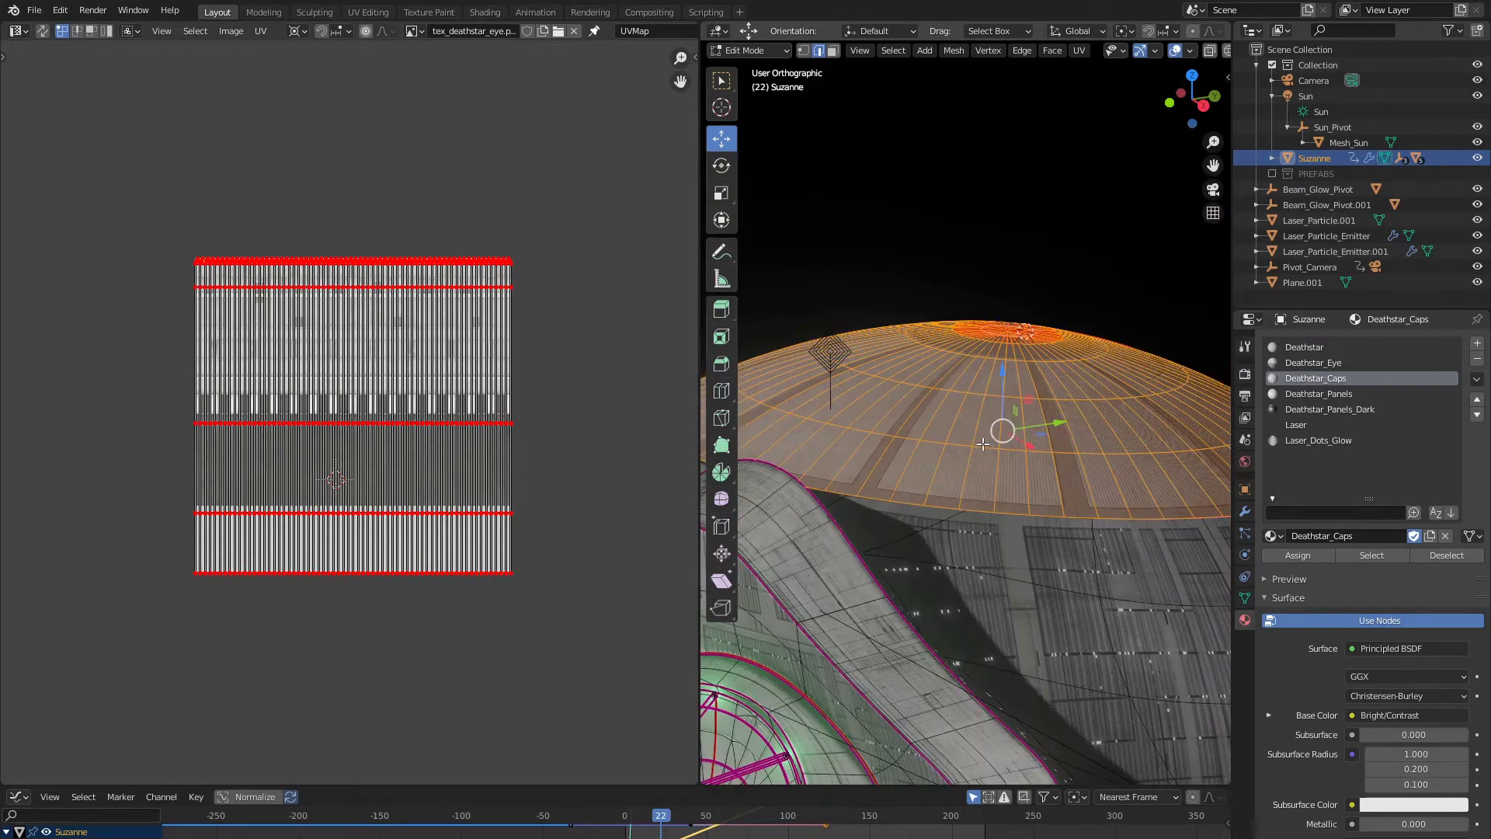
pyautogui.moveTo(932, 457); pyautogui.dragTo(1007, 414, button='middle')
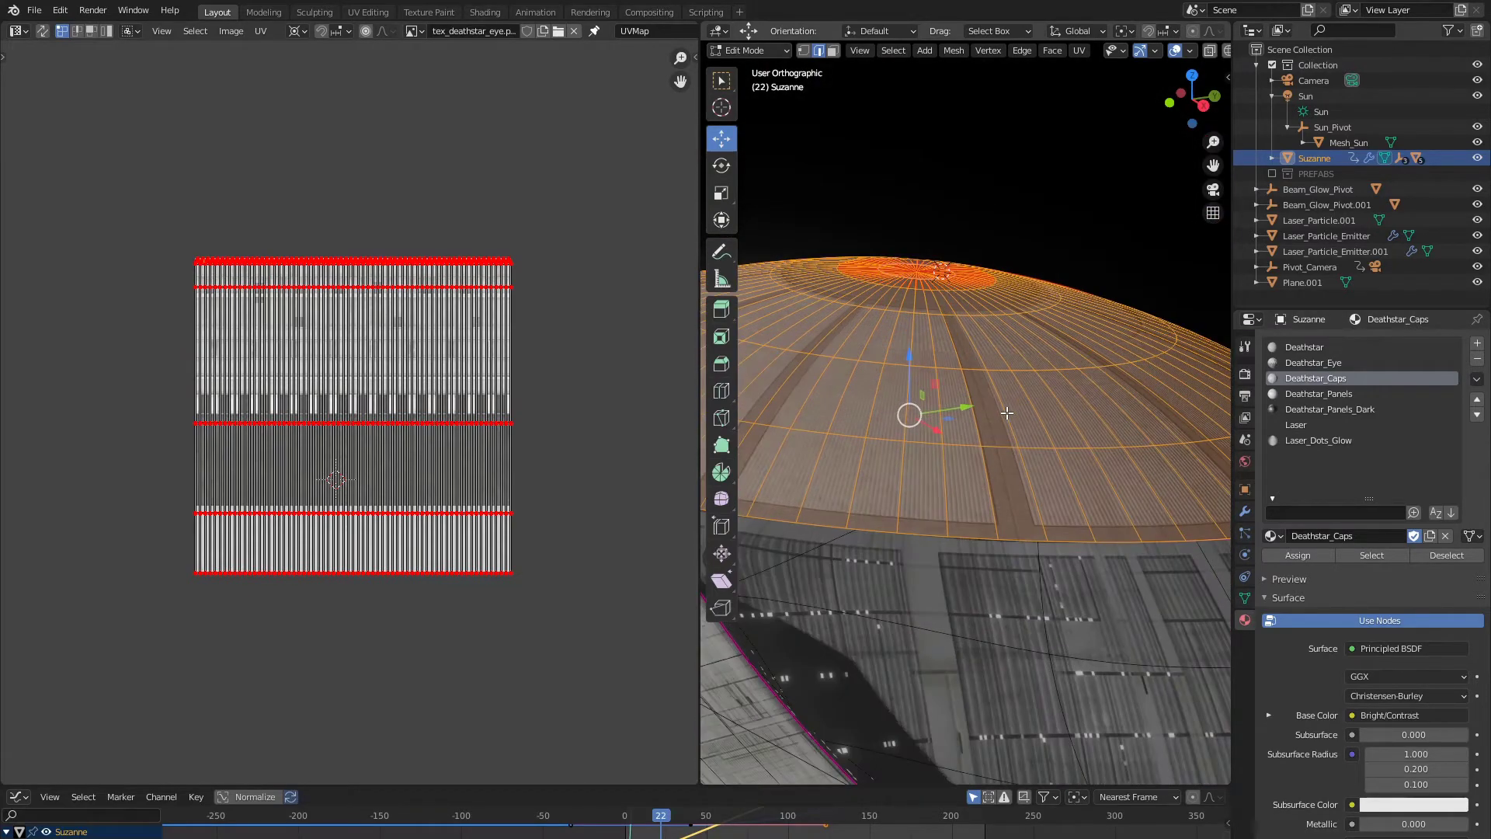
# Step: Return the image area to the Shader Editor and bring the whole Deathstar_Caps node tree into view
pyautogui.click(19, 31)
pyautogui.click(59, 174)
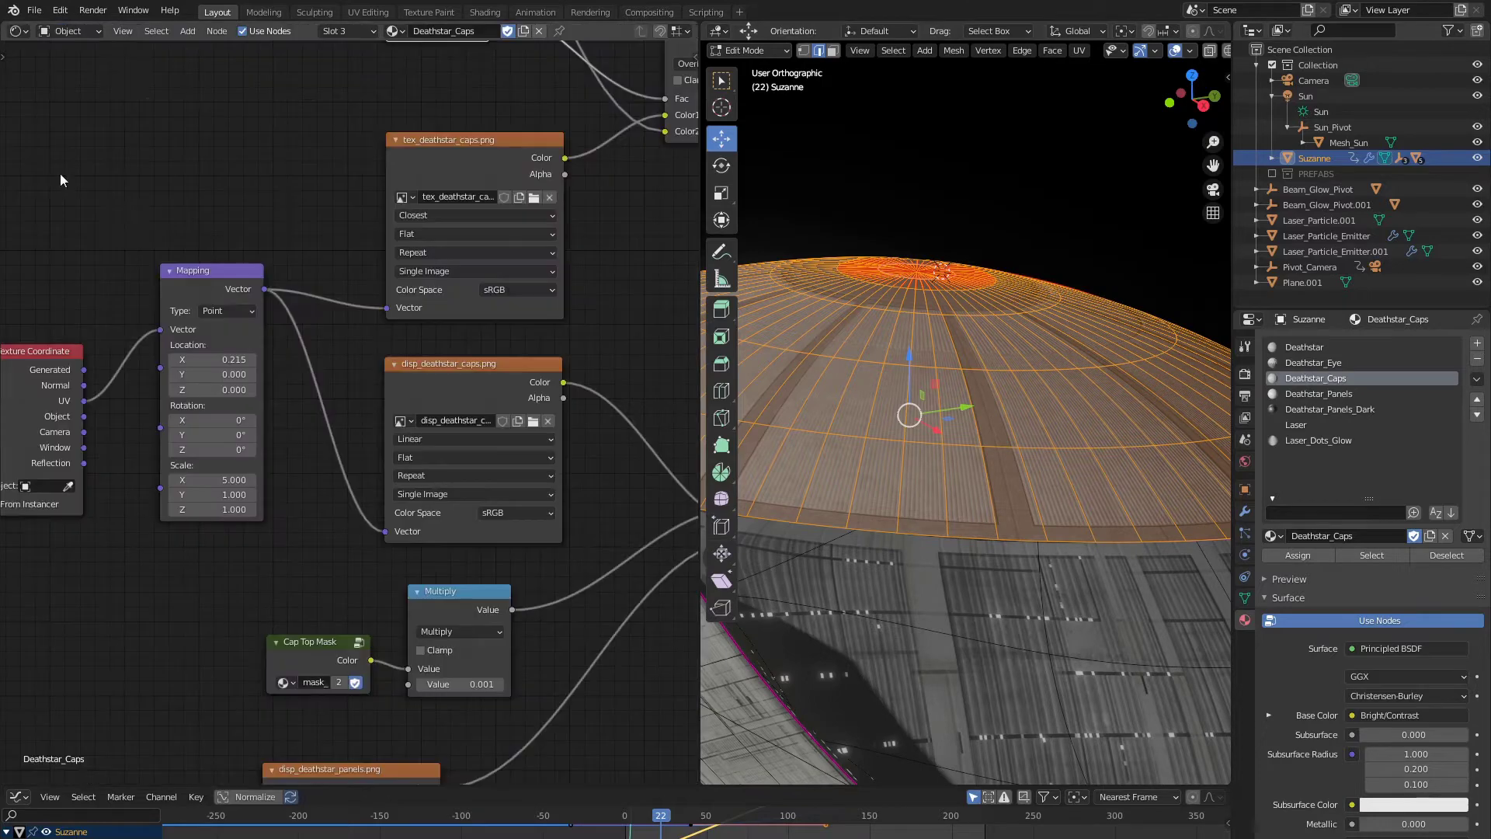
pyautogui.scroll(-6, 339, 258)
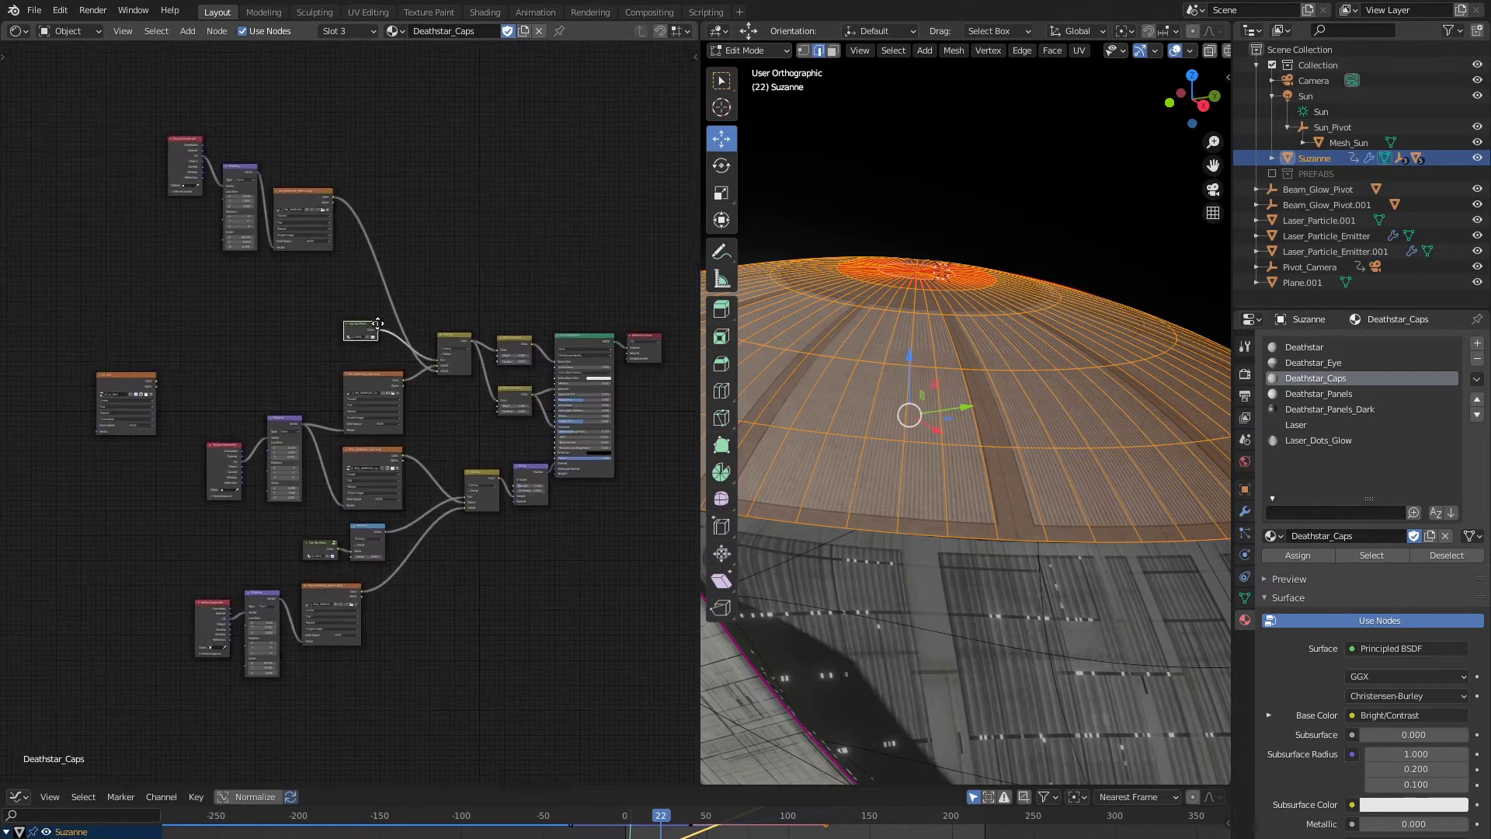
# Step: Move the Cap Top Mask node in the Deathstar_Caps tree slightly farther away from the Multiply node
pyautogui.scroll(6, 379, 330)
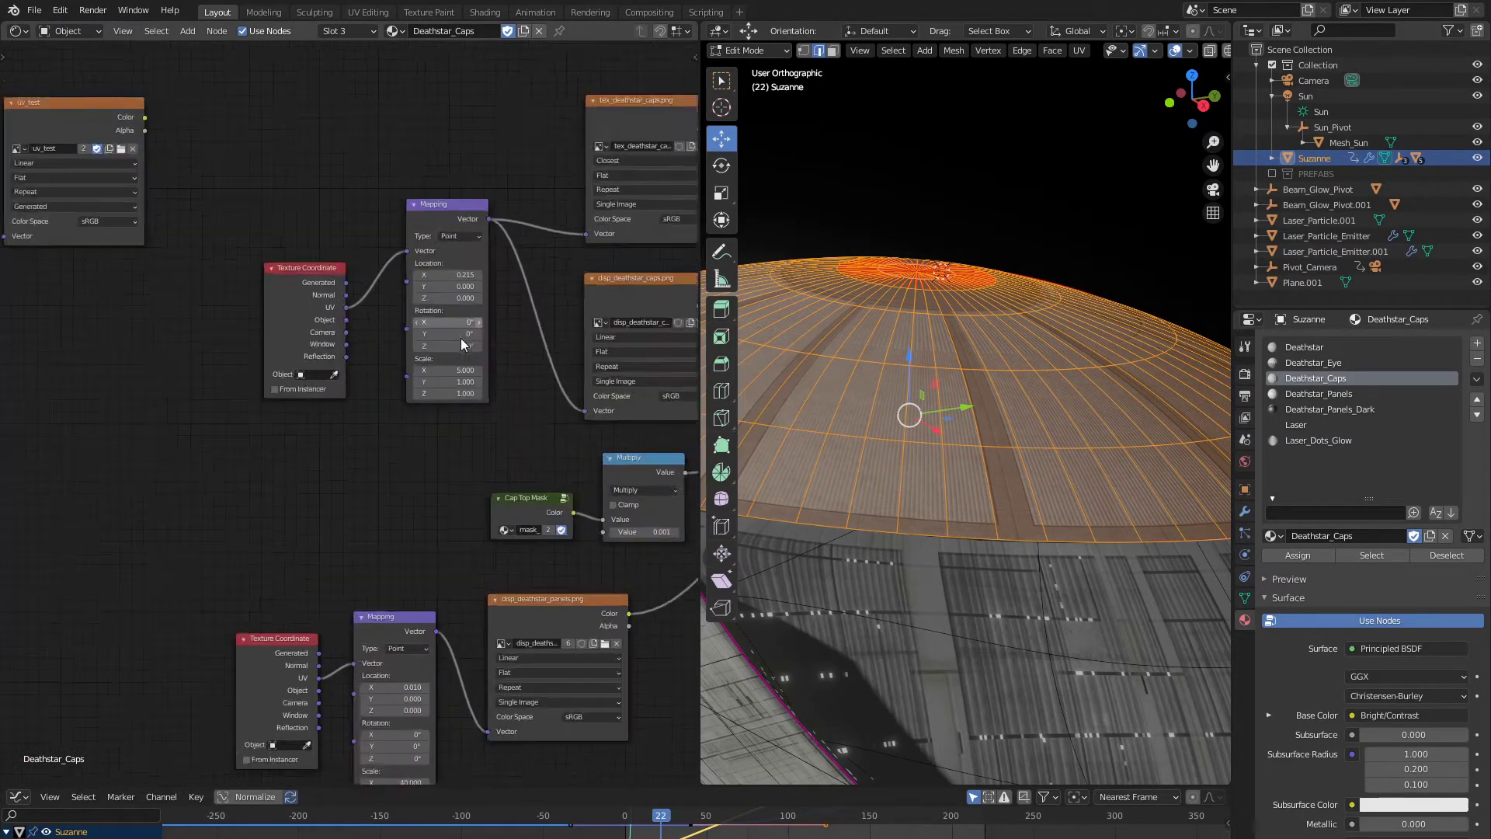
pyautogui.scroll(1, 402, 313)
pyautogui.click(449, 351)
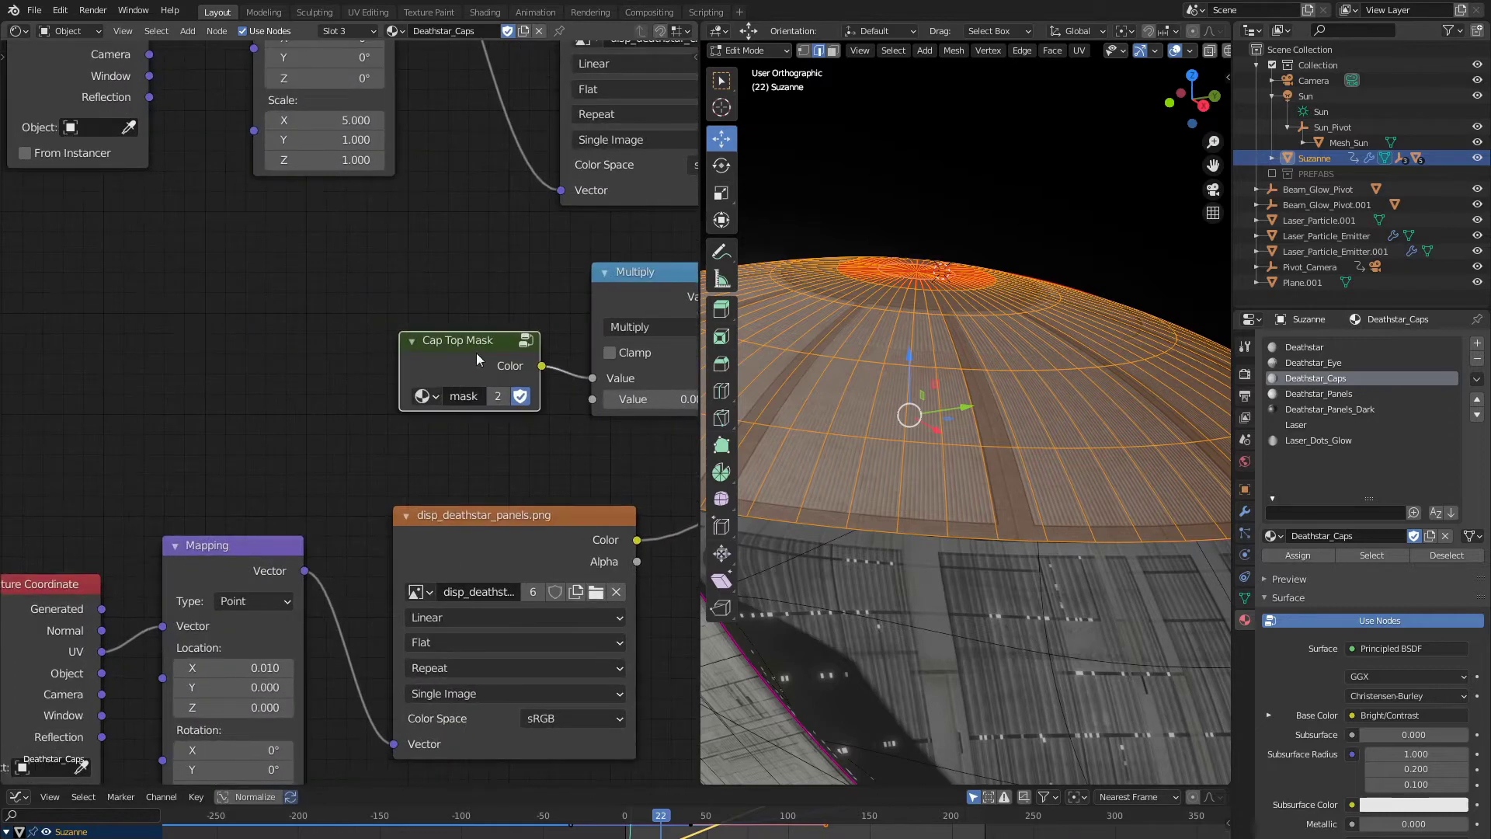
pyautogui.moveTo(477, 353); pyautogui.dragTo(431, 348)
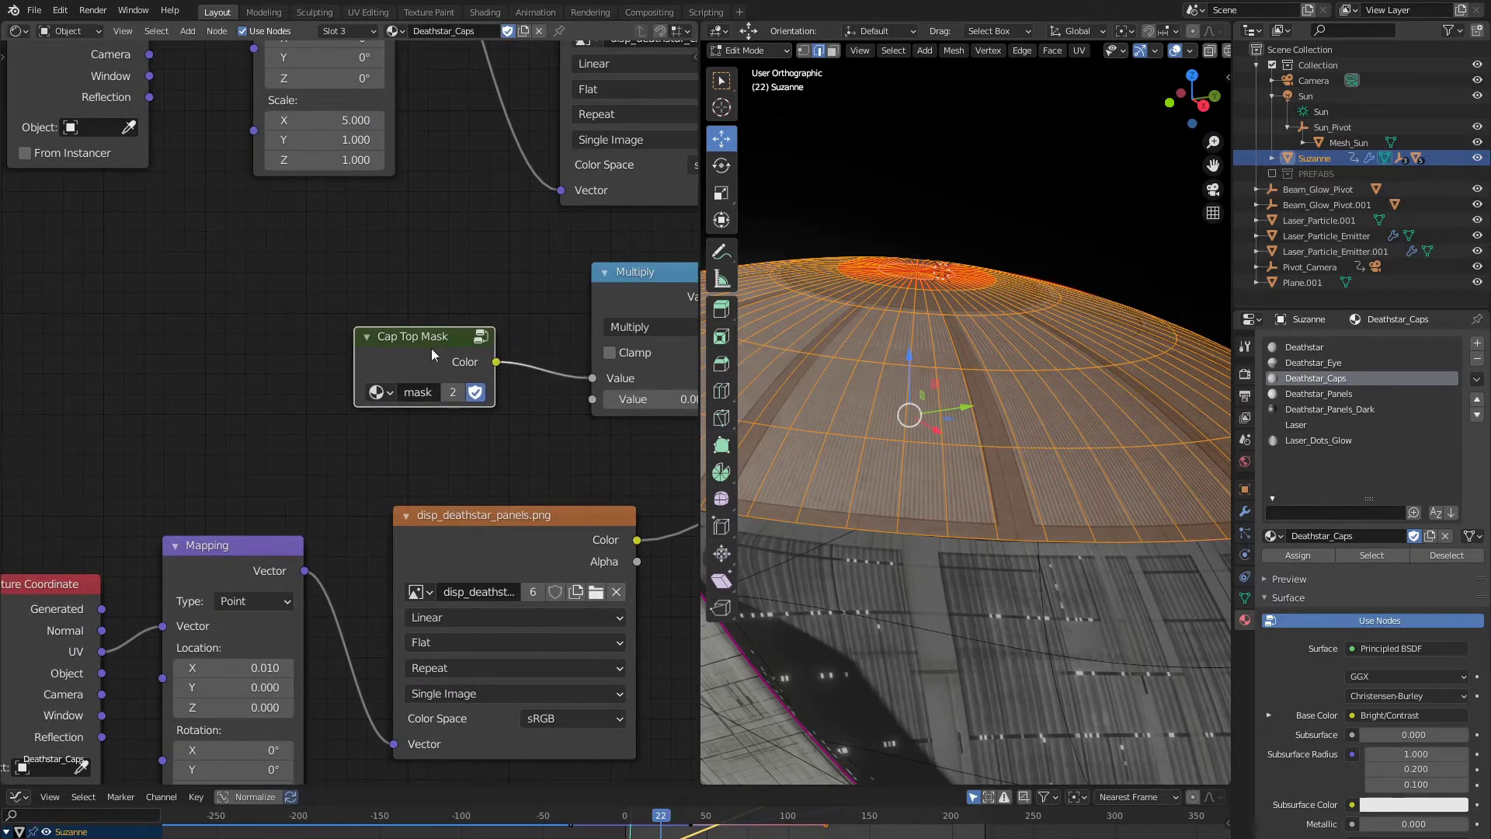
# Step: Look down on the smooth disc at the centre of the top cap and return to Object Mode
pyautogui.scroll(1, 1022, 417)
pyautogui.moveTo(1023, 417); pyautogui.dragTo(919, 264, button='middle')
pyautogui.scroll(3, 1038, 517)
pyautogui.press('Tab')
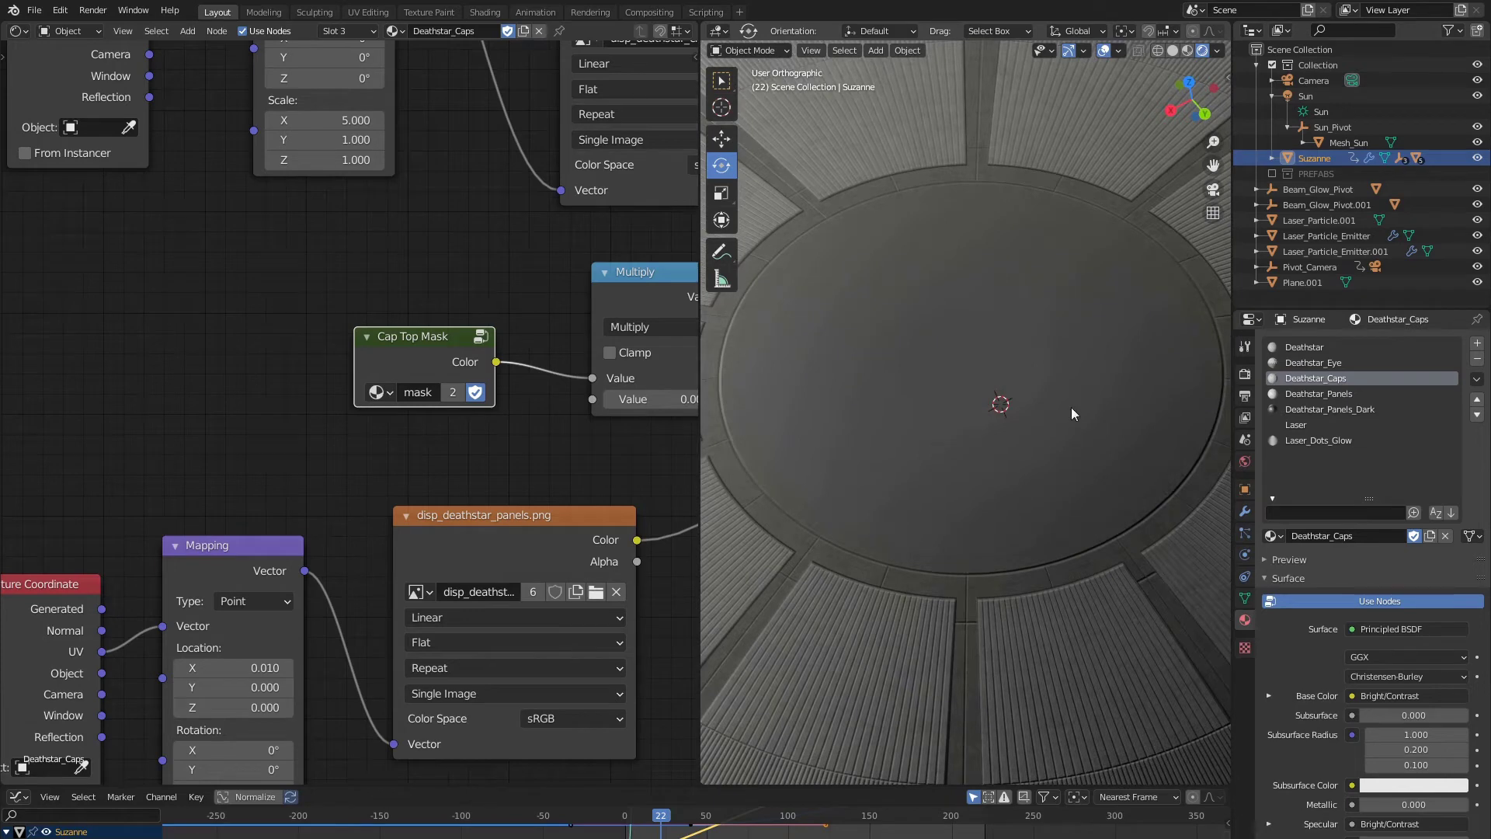
# Step: Open the Cap Top Mask node group and shift its ColorRamp stops while viewing the cap's central disc
pyautogui.press('Tab')
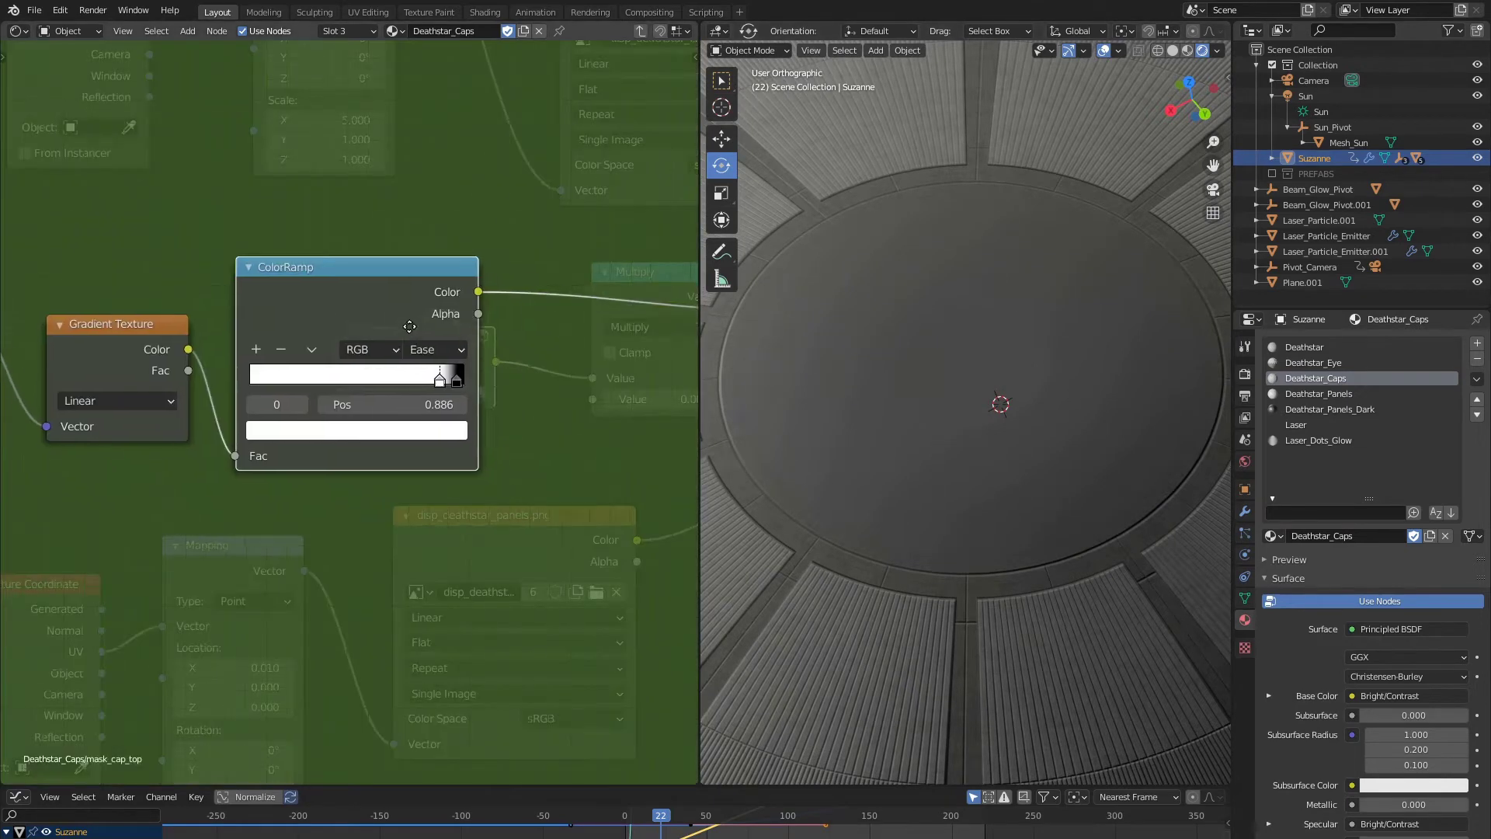
pyautogui.moveTo(423, 375); pyautogui.dragTo(333, 376)
pyautogui.scroll(-4, 350, 407)
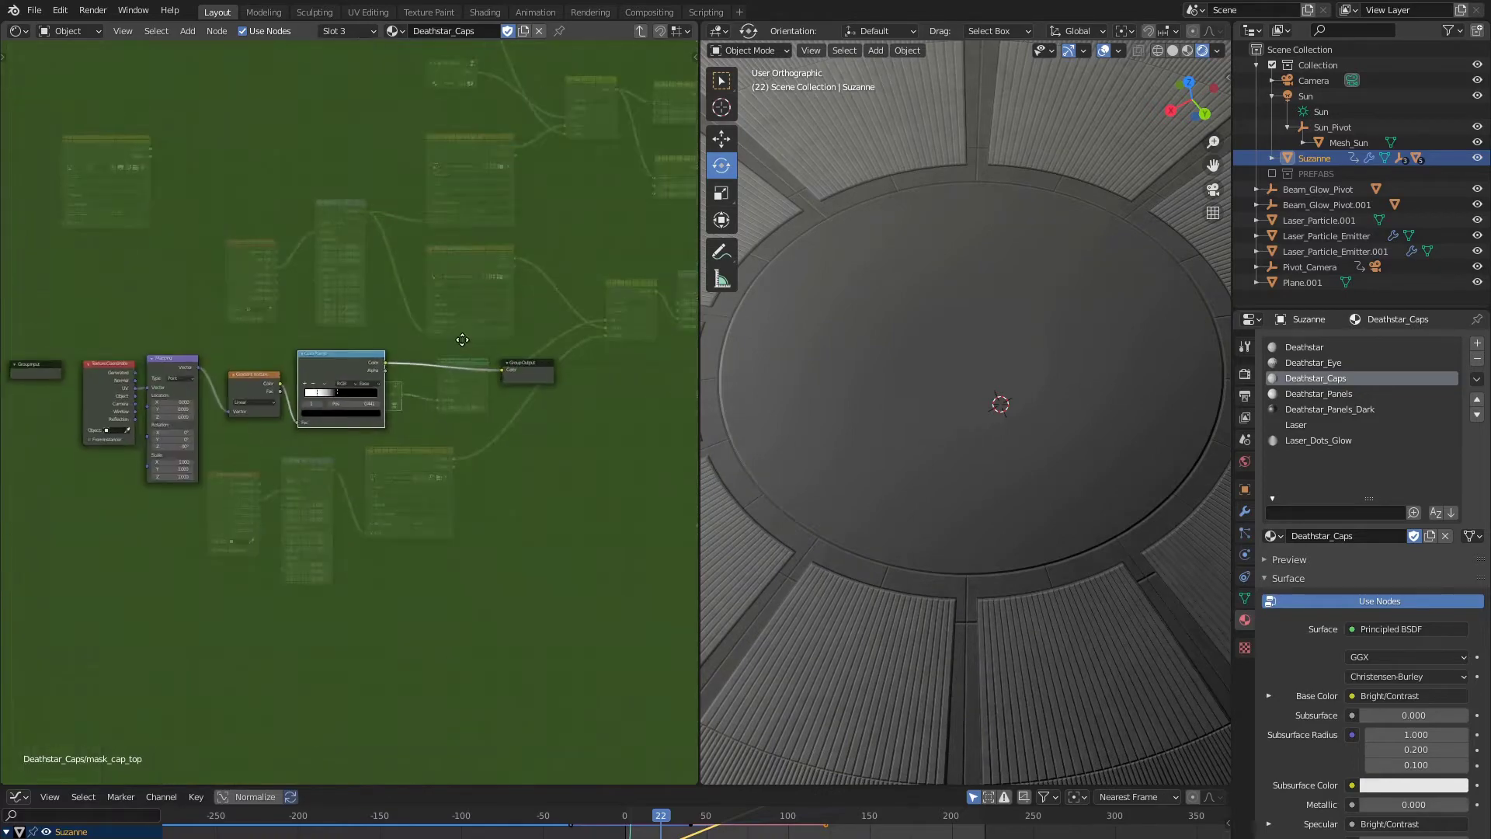
pyautogui.scroll(3, 353, 408)
pyautogui.moveTo(865, 323); pyautogui.dragTo(929, 388, button='middle')
pyautogui.scroll(3, 930, 388)
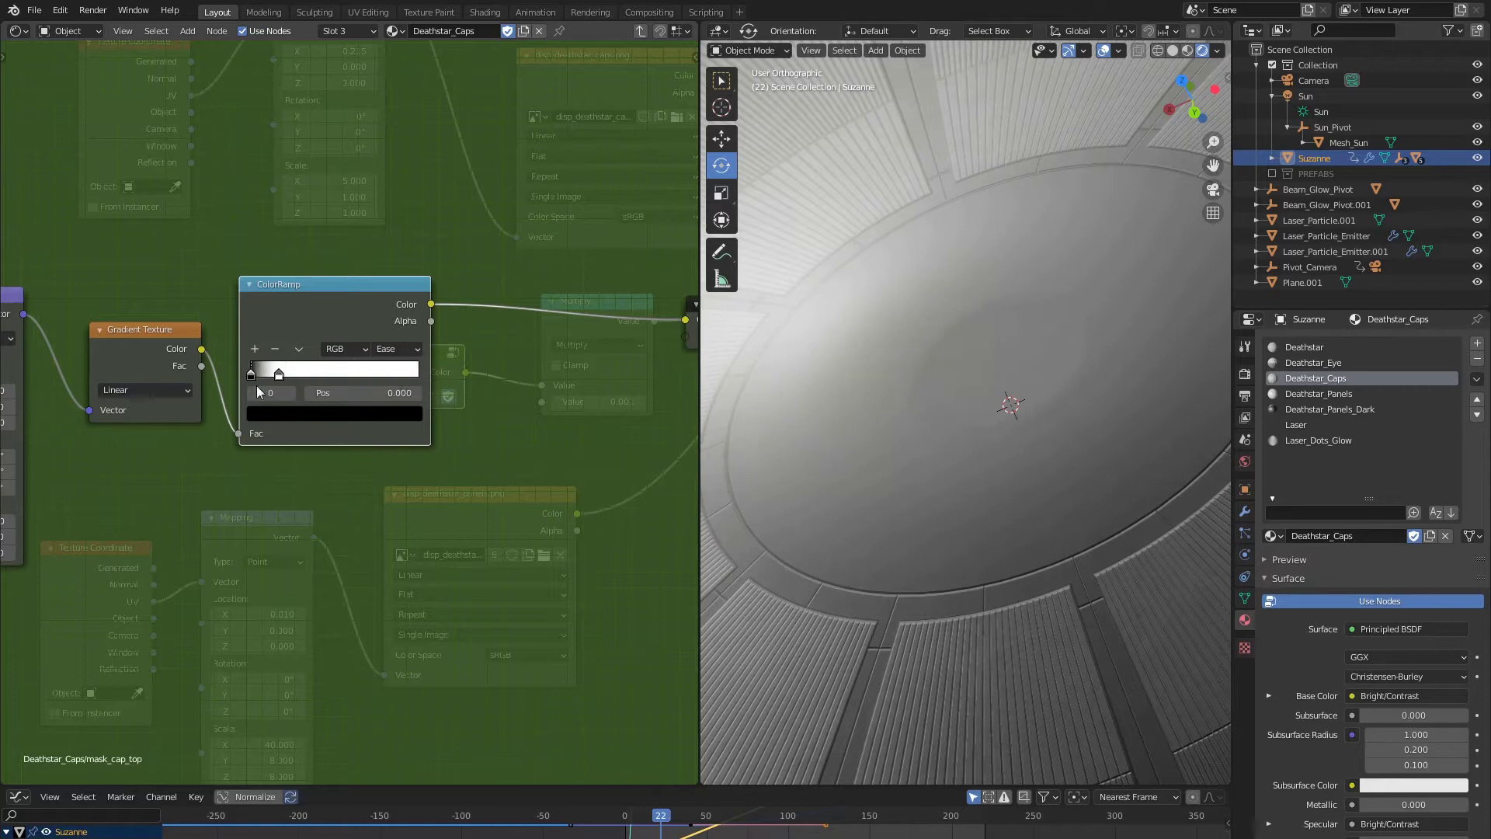
# Step: Adjust the Cap Top Mask ColorRamp to a wide white-to-black gradient starting at position 0.000, and check the cap's surface
pyautogui.moveTo(252, 374); pyautogui.dragTo(185, 379)
pyautogui.scroll(-1, 482, 376)
pyautogui.scroll(-5, 887, 422)
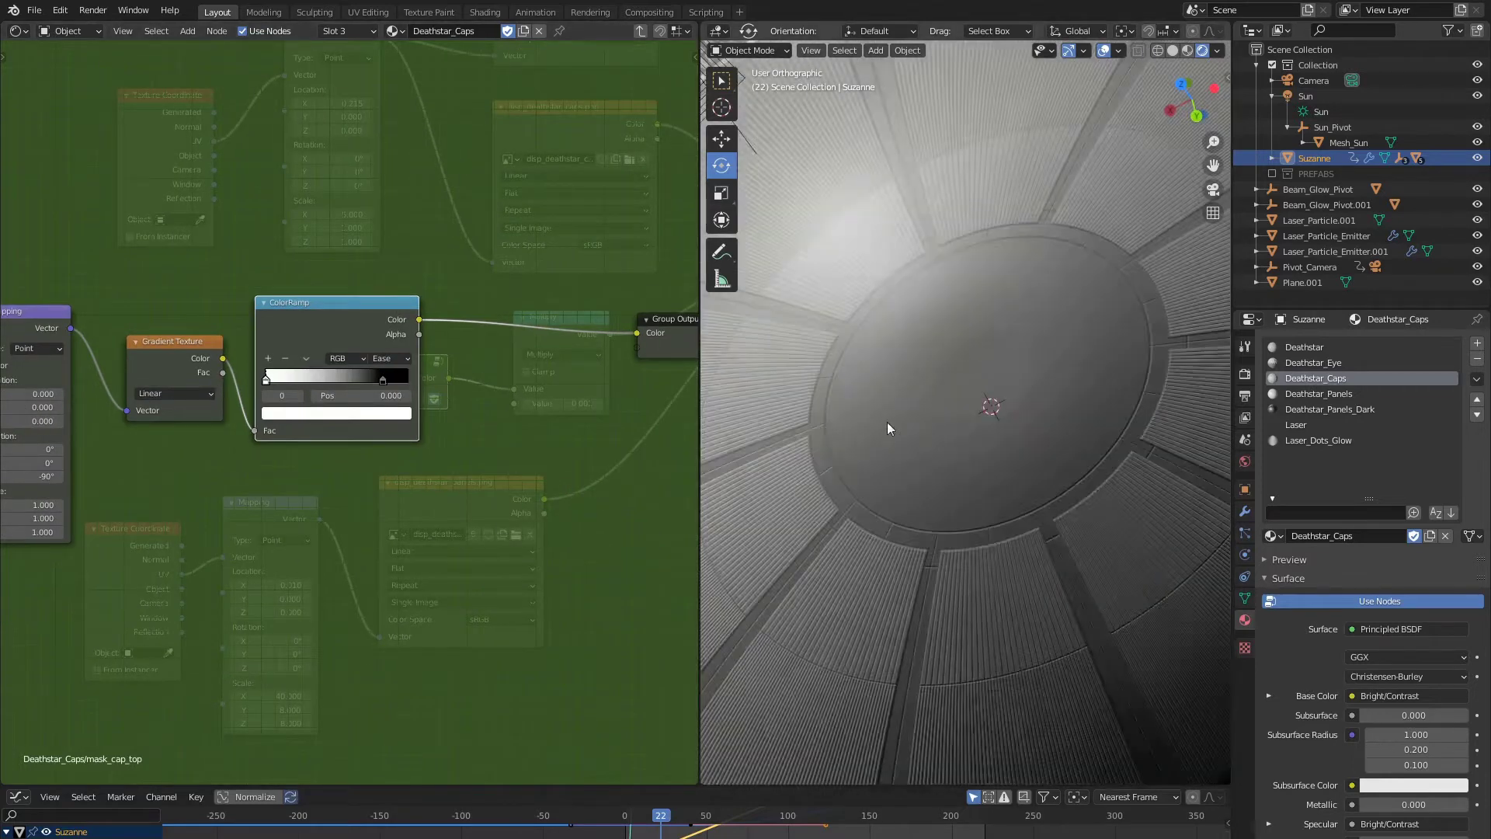
pyautogui.moveTo(887, 422); pyautogui.dragTo(898, 384, button='middle')
pyautogui.scroll(4, 943, 385)
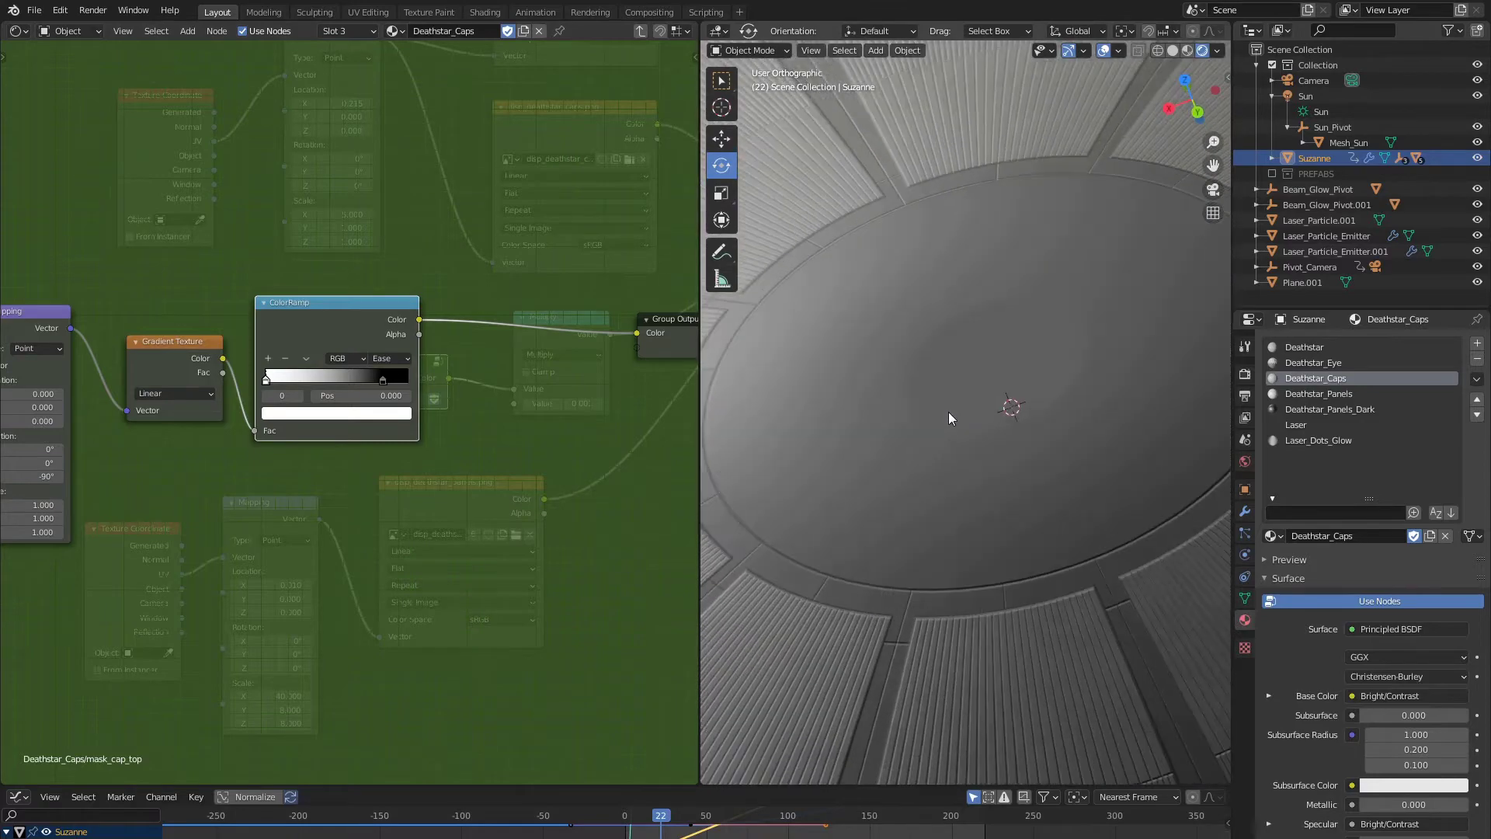
pyautogui.scroll(-5, 948, 412)
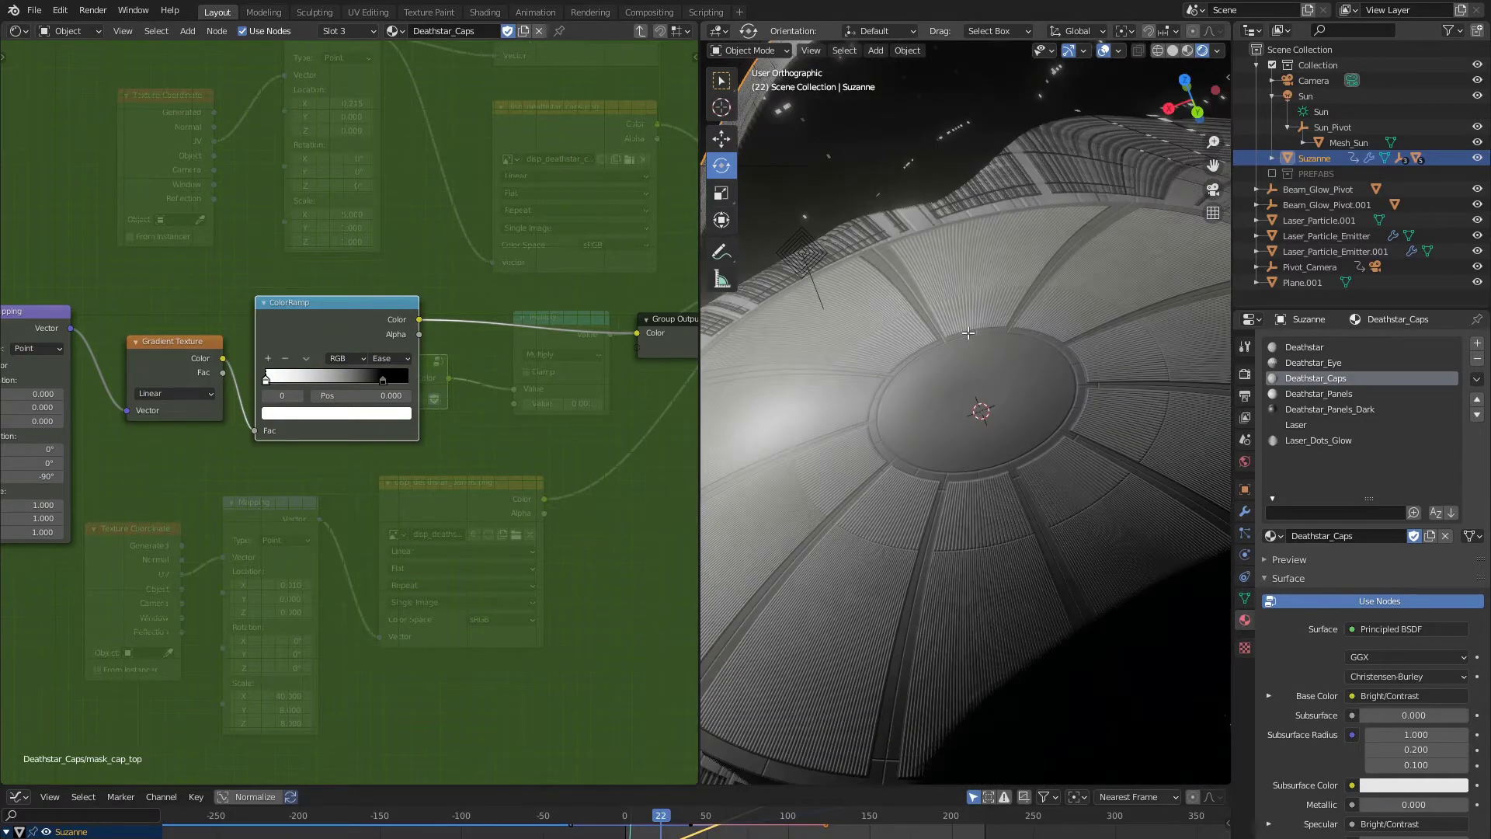
# Step: Show the cap faces in the UV Editor in Edit Mode and examine their UV layout over the loaded texture
pyautogui.press('Tab')
pyautogui.click(19, 32)
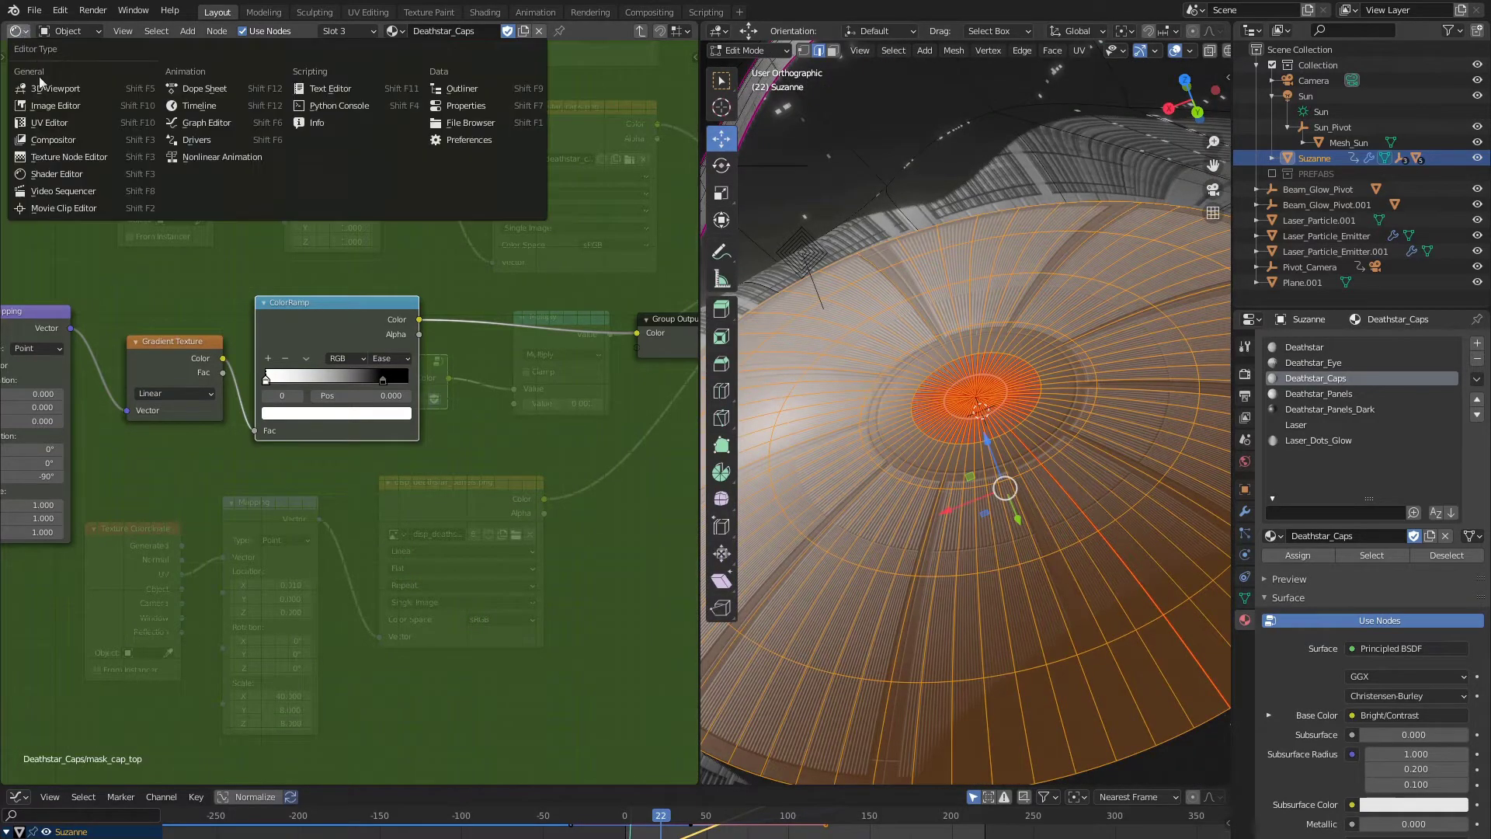
pyautogui.click(58, 84)
pyautogui.scroll(8, 466, 412)
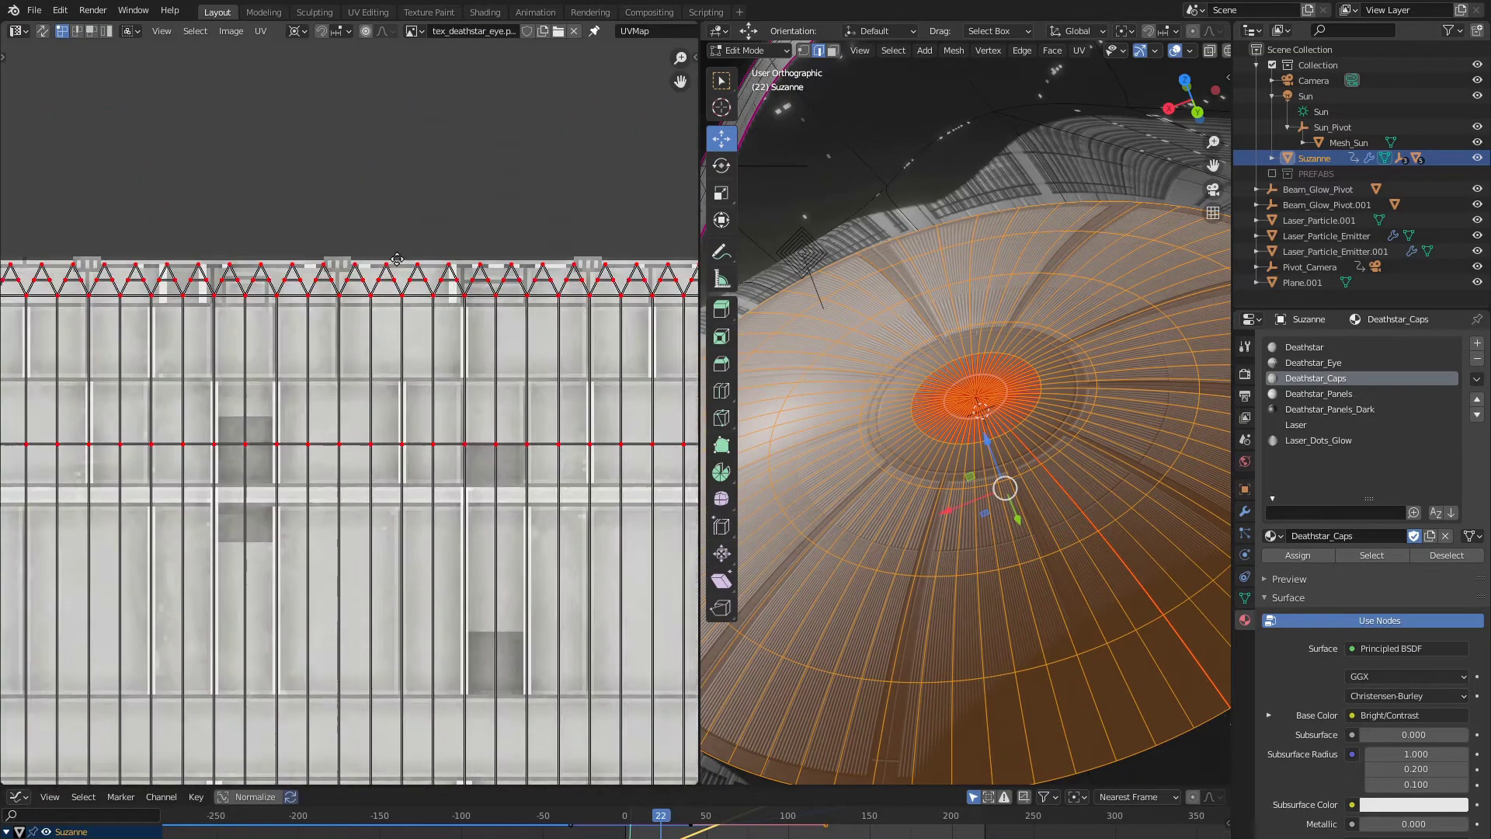
pyautogui.scroll(-2, 496, 419)
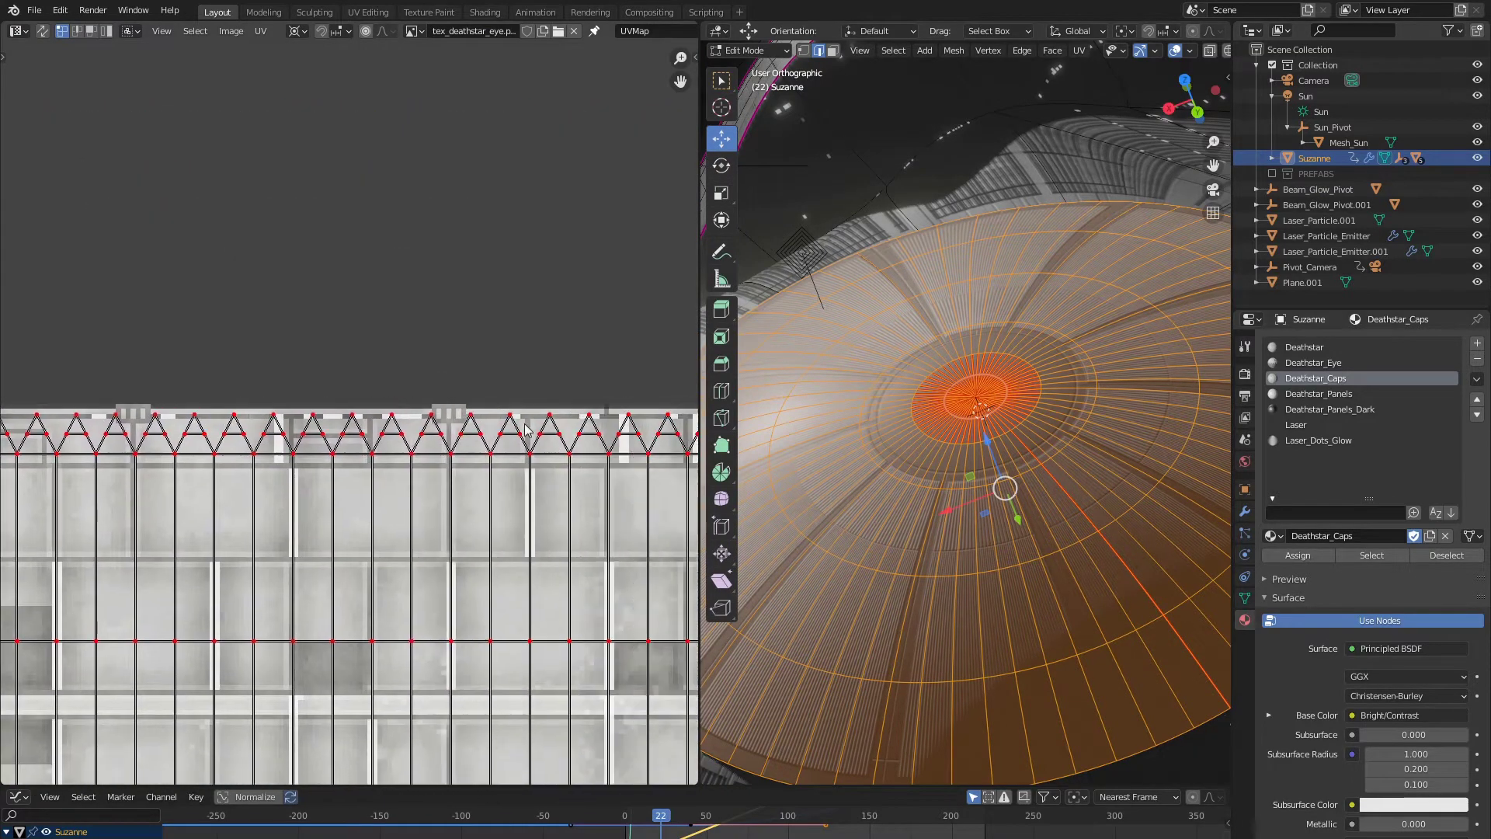
pyautogui.scroll(-4, 525, 429)
pyautogui.press('Tab')
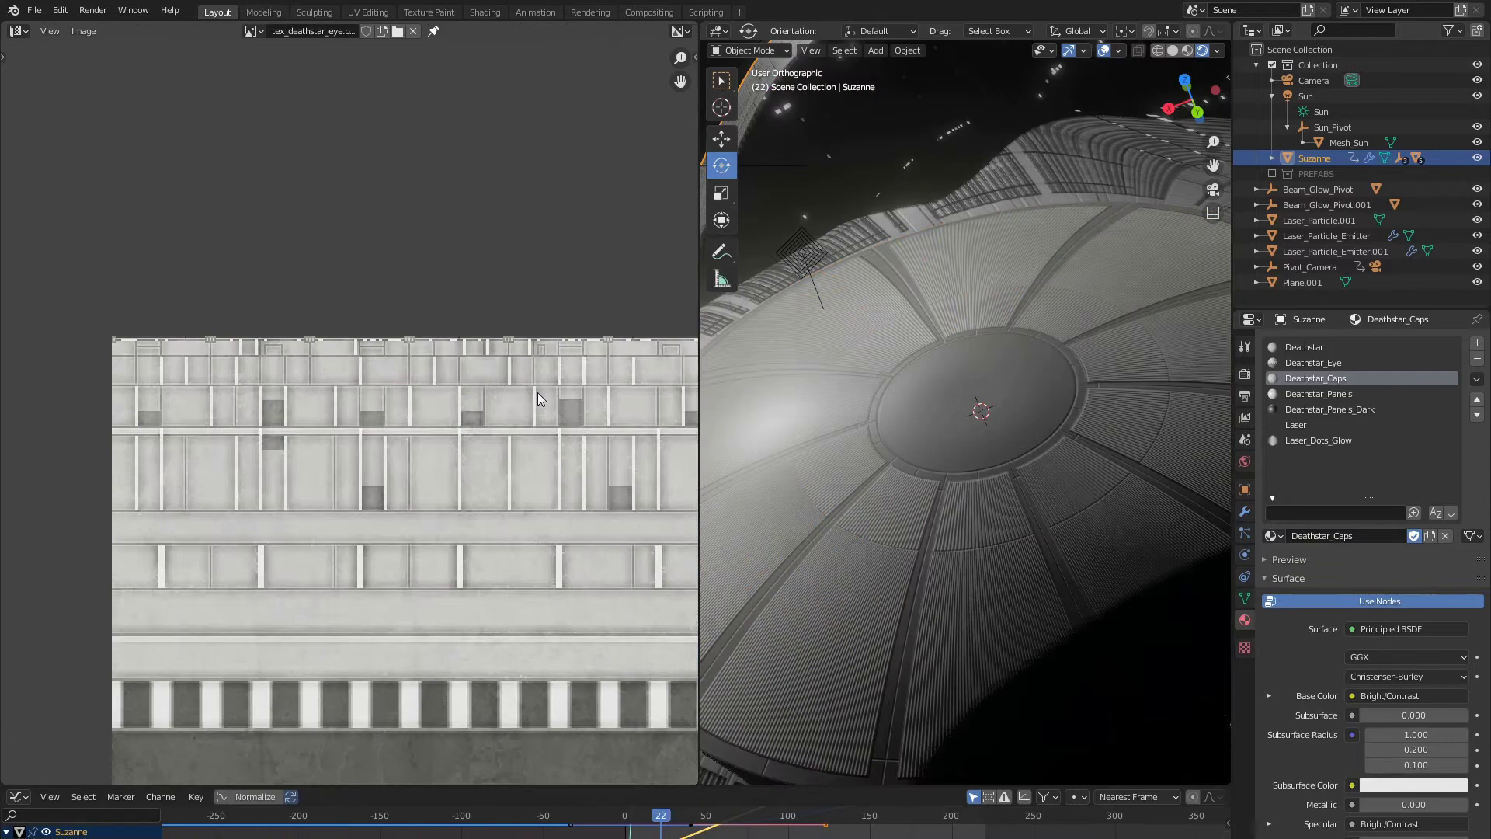
pyautogui.moveTo(501, 458); pyautogui.dragTo(525, 341, button='middle')
pyautogui.press('Tab')
# Step: Display the tex_deathstar_caps.png image instead, leave Edit Mode and examine the texture's upper band and ribbed panels
pyautogui.click(415, 32)
pyautogui.write('caps')
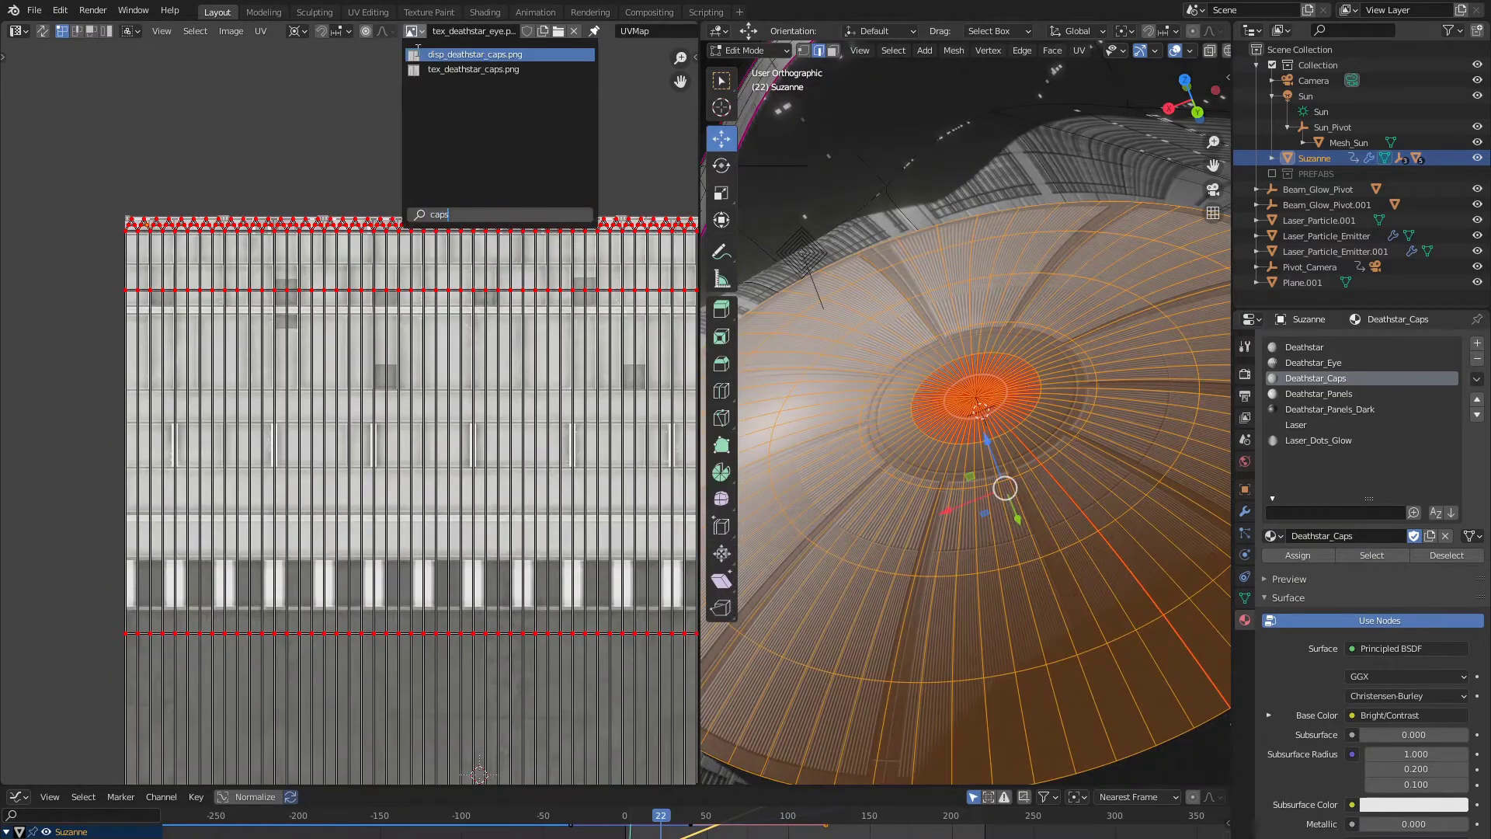
pyautogui.click(464, 69)
pyautogui.press('Tab')
pyautogui.scroll(5, 409, 281)
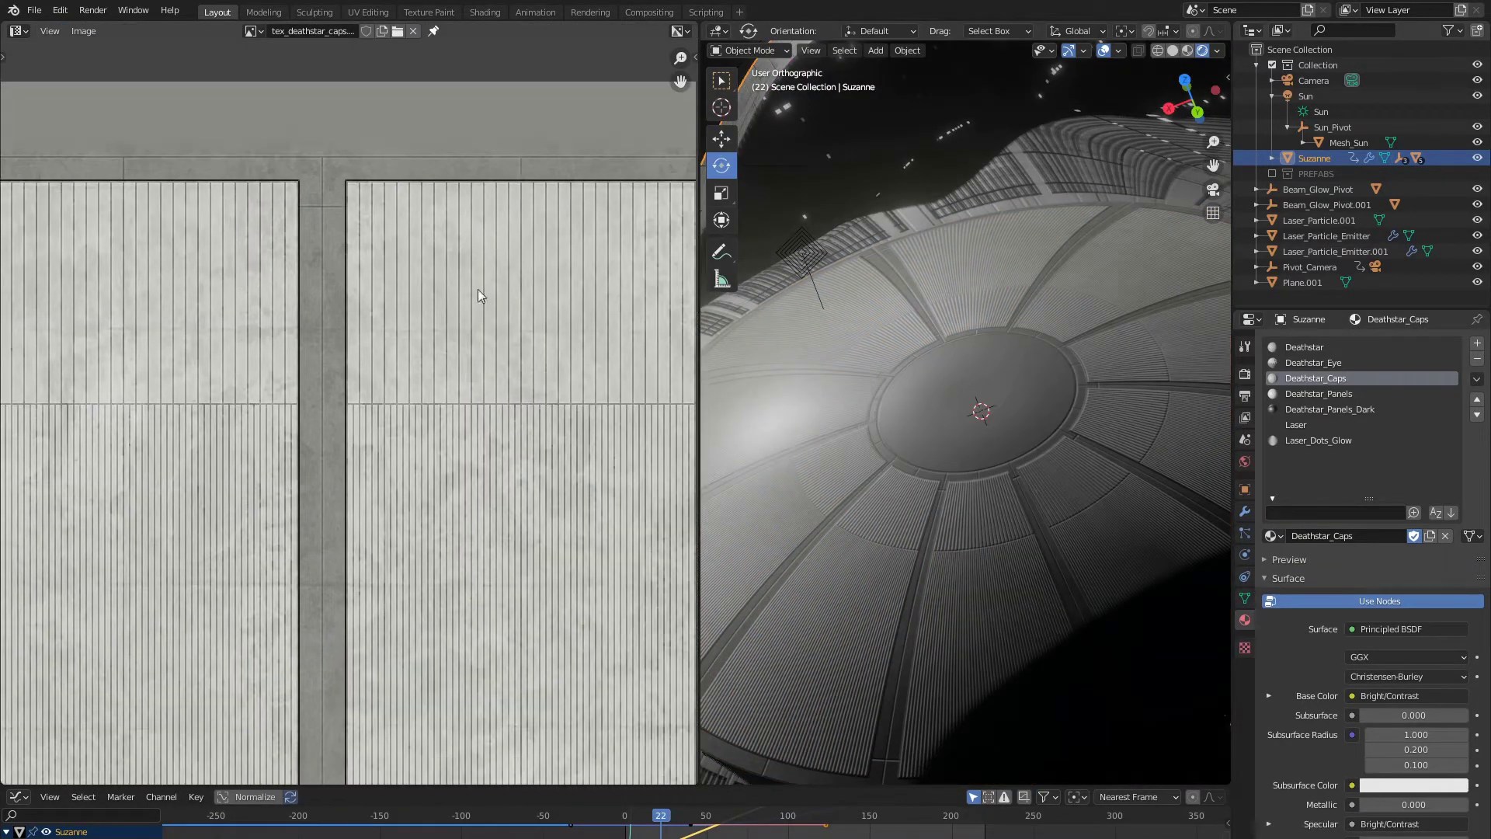
pyautogui.moveTo(494, 229); pyautogui.dragTo(375, 385, button='middle')
pyautogui.scroll(2, 382, 373)
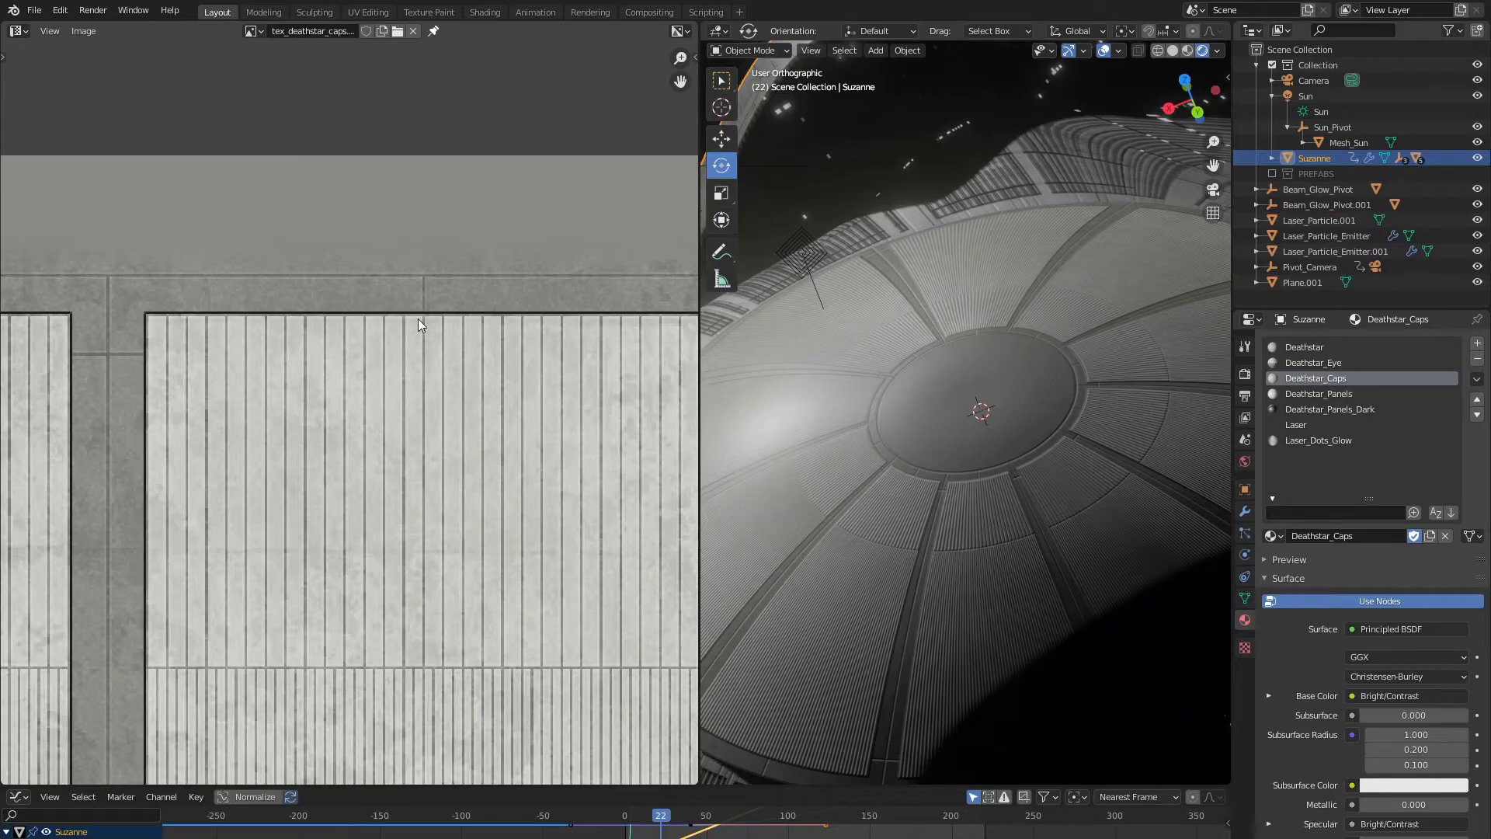
# Step: Return the image area to the Shader Editor and bring the Multiply node after Cap Top Mask into view
pyautogui.click(18, 32)
pyautogui.click(47, 107)
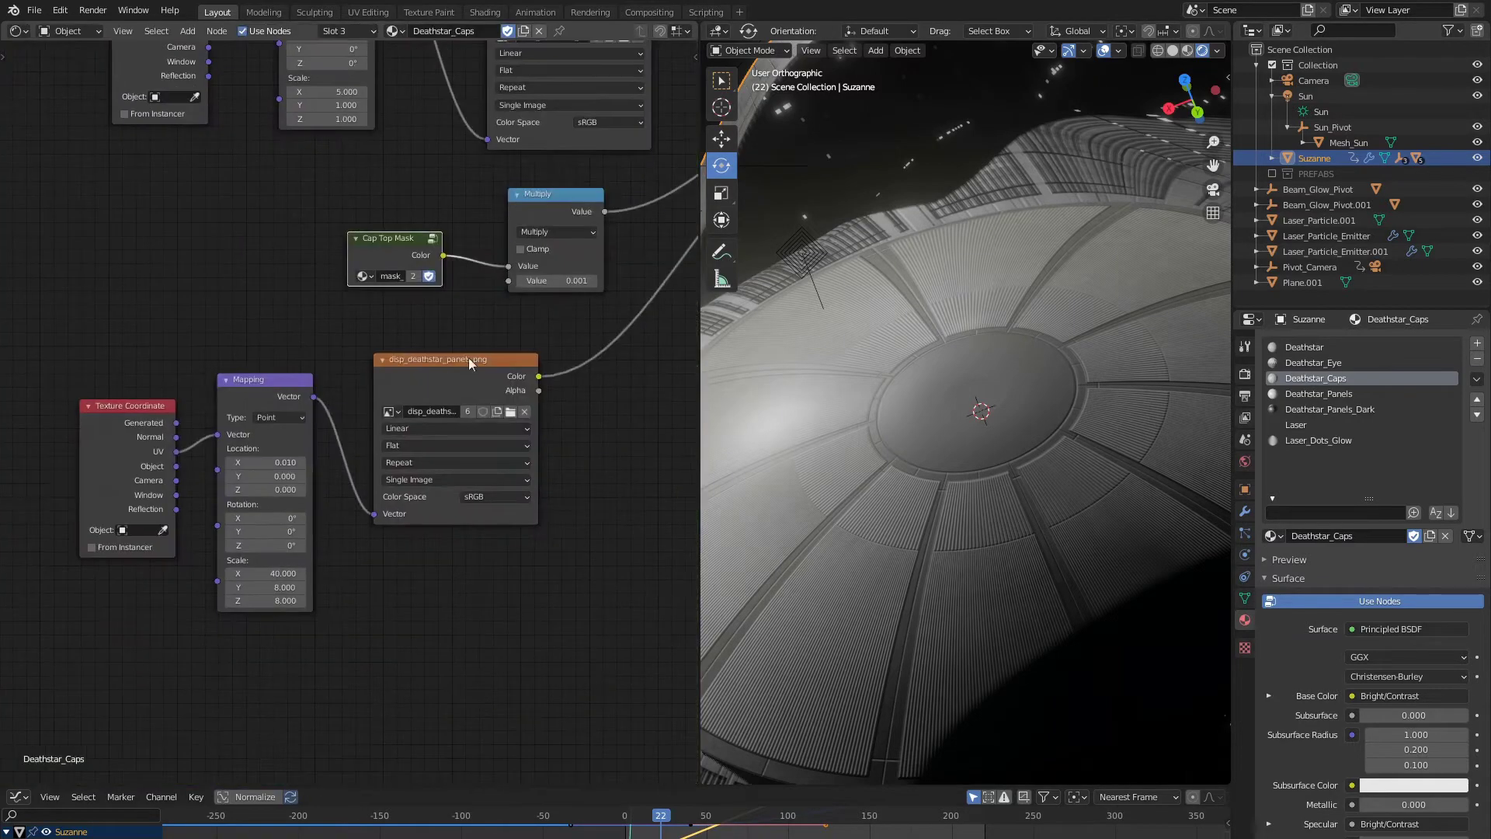
pyautogui.moveTo(469, 357); pyautogui.dragTo(258, 512, button='middle')
pyautogui.scroll(2, 368, 408)
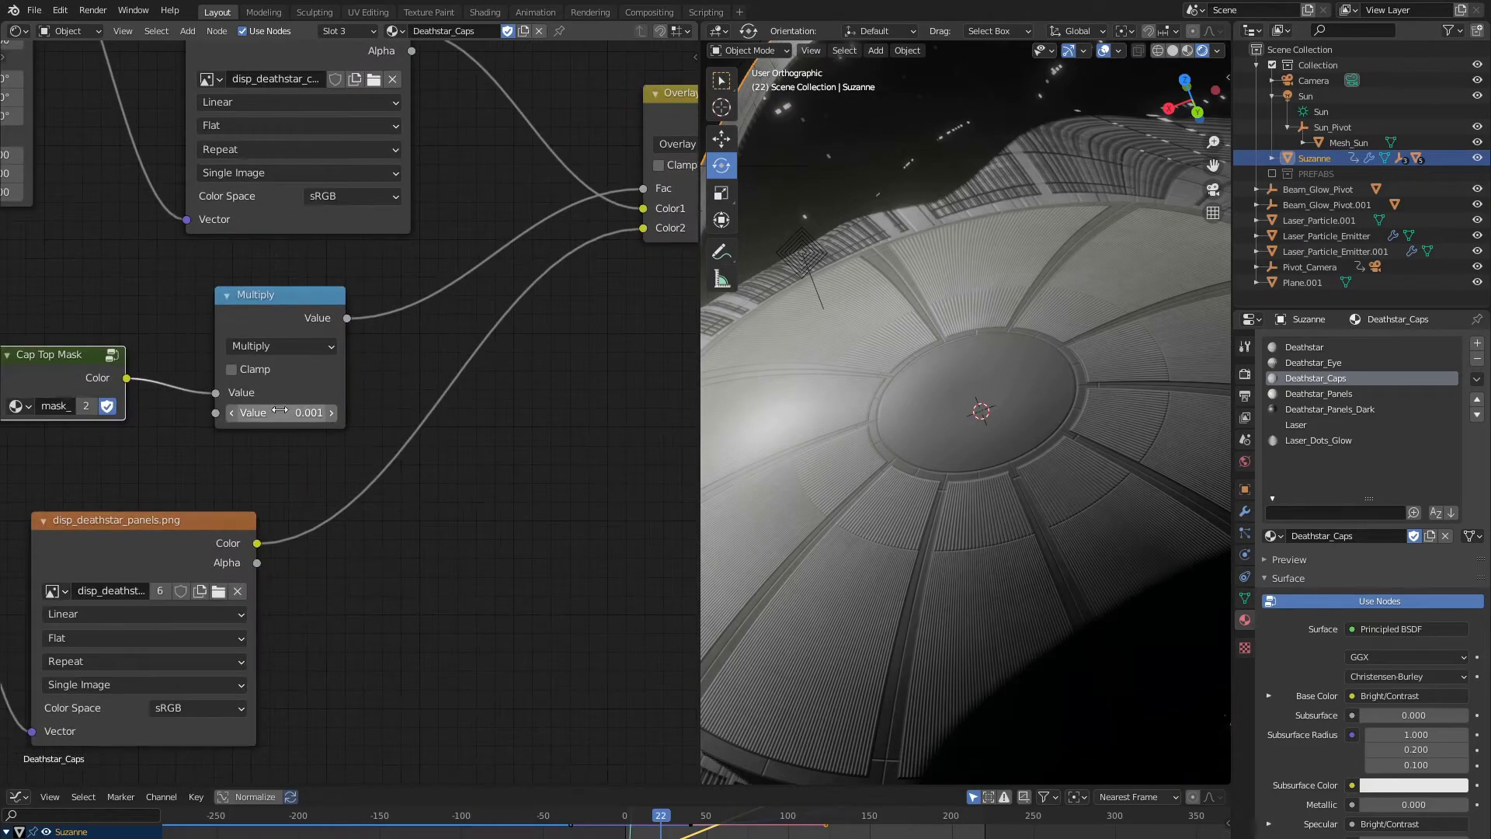
# Step: Try different values on the Multiply node after Cap Top Mask with the ribbed cap panels close up, and restore 0.001
pyautogui.moveTo(295, 412)
pyautogui.mouseDown()
pyautogui.moveTo(334, 413)
pyautogui.moveTo(318, 412)
pyautogui.mouseUp()
pyautogui.keyDown('shift'); pyautogui.moveTo(813, 473); pyautogui.dragTo(917, 338, button='middle'); pyautogui.keyUp('shift')
pyautogui.scroll(4, 916, 339)
pyautogui.moveTo(307, 420)
pyautogui.mouseDown()
pyautogui.moveTo(268, 420)
pyautogui.moveTo(298, 416)
pyautogui.mouseUp()
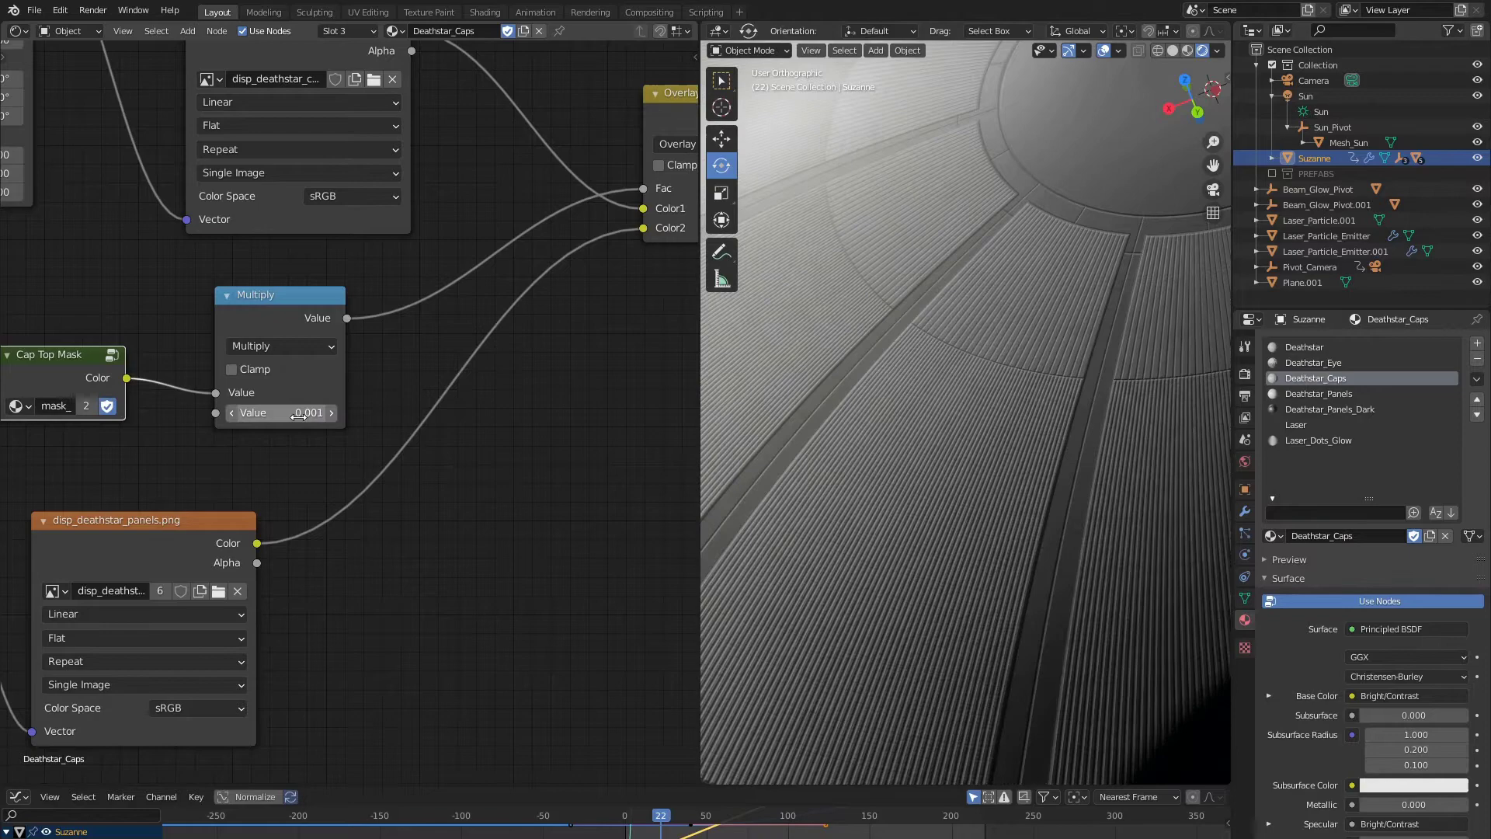
# Step: Replace the Edit Mode selection with the faces assigned to the Deathstar_Panels material, with the whole head in view
pyautogui.scroll(-5, 453, 440)
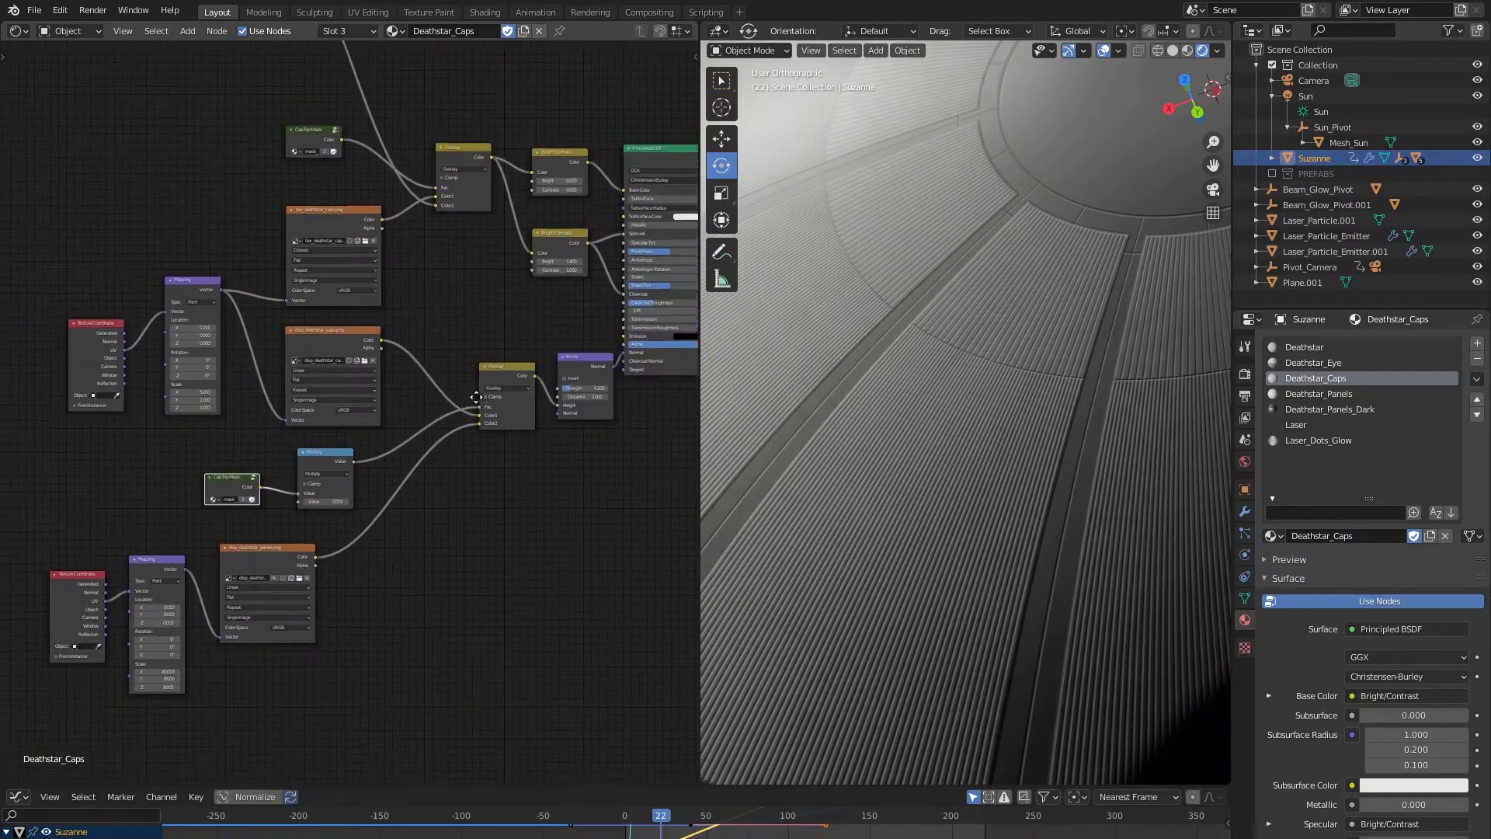
pyautogui.scroll(-4, 767, 470)
pyautogui.scroll(-5, 767, 465)
pyautogui.moveTo(767, 466); pyautogui.dragTo(978, 374, button='middle')
pyautogui.scroll(3, 1003, 370)
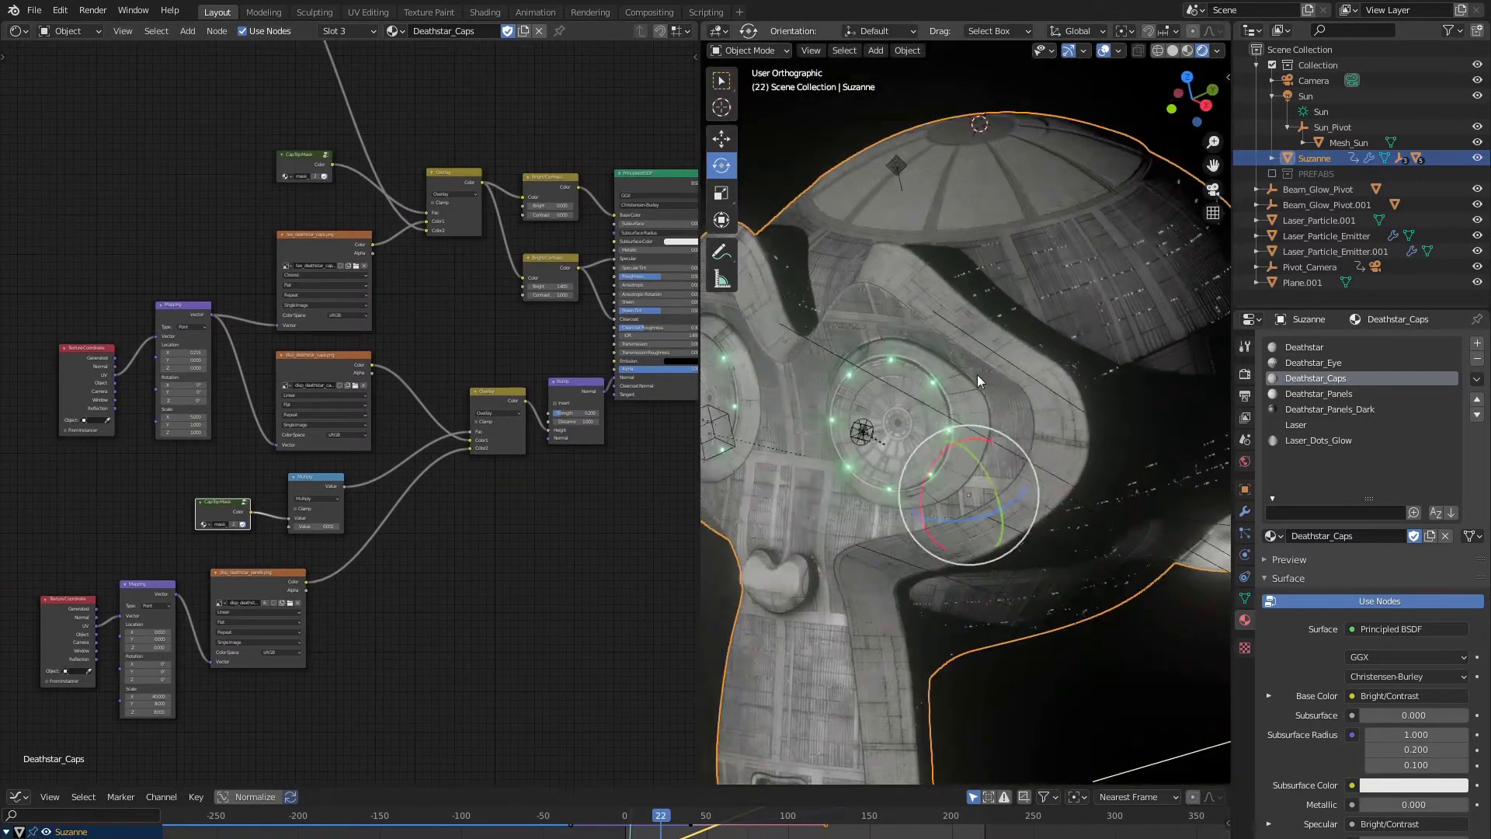
pyautogui.press('Tab')
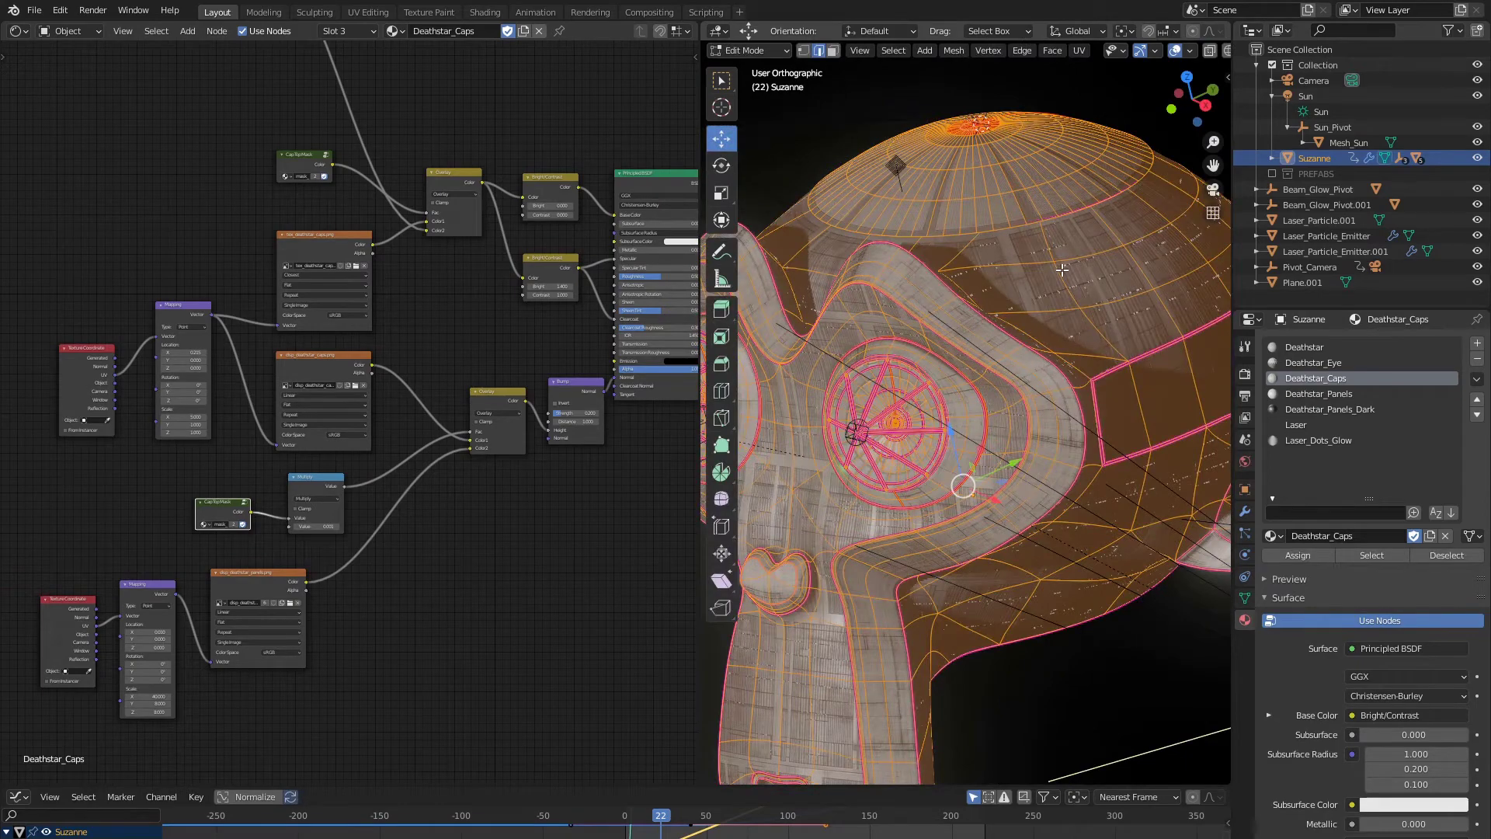
pyautogui.hotkey('alt', 'a')
pyautogui.click(1340, 393)
pyautogui.click(1368, 556)
pyautogui.moveTo(937, 445)
pyautogui.mouseDown(button='middle')
pyautogui.moveTo(1025, 419)
pyautogui.moveTo(951, 427)
pyautogui.mouseUp(button='middle')
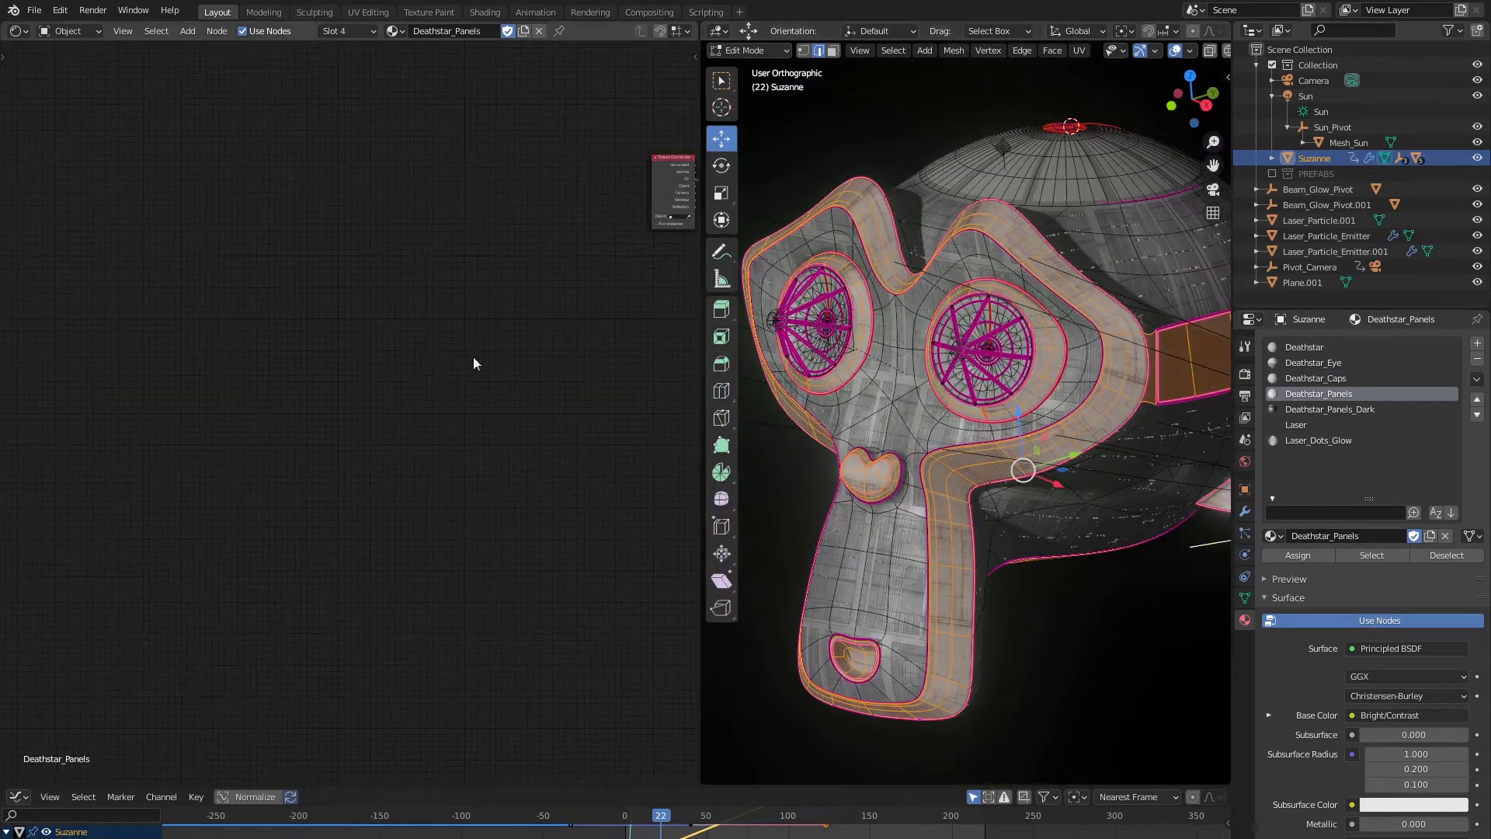
# Step: Bring the Deathstar_Panels node tree into view and examine its tex_deathstar_panels.png and disp_deathstar_panels.png image nodes
pyautogui.press('Home')
pyautogui.scroll(2, 445, 425)
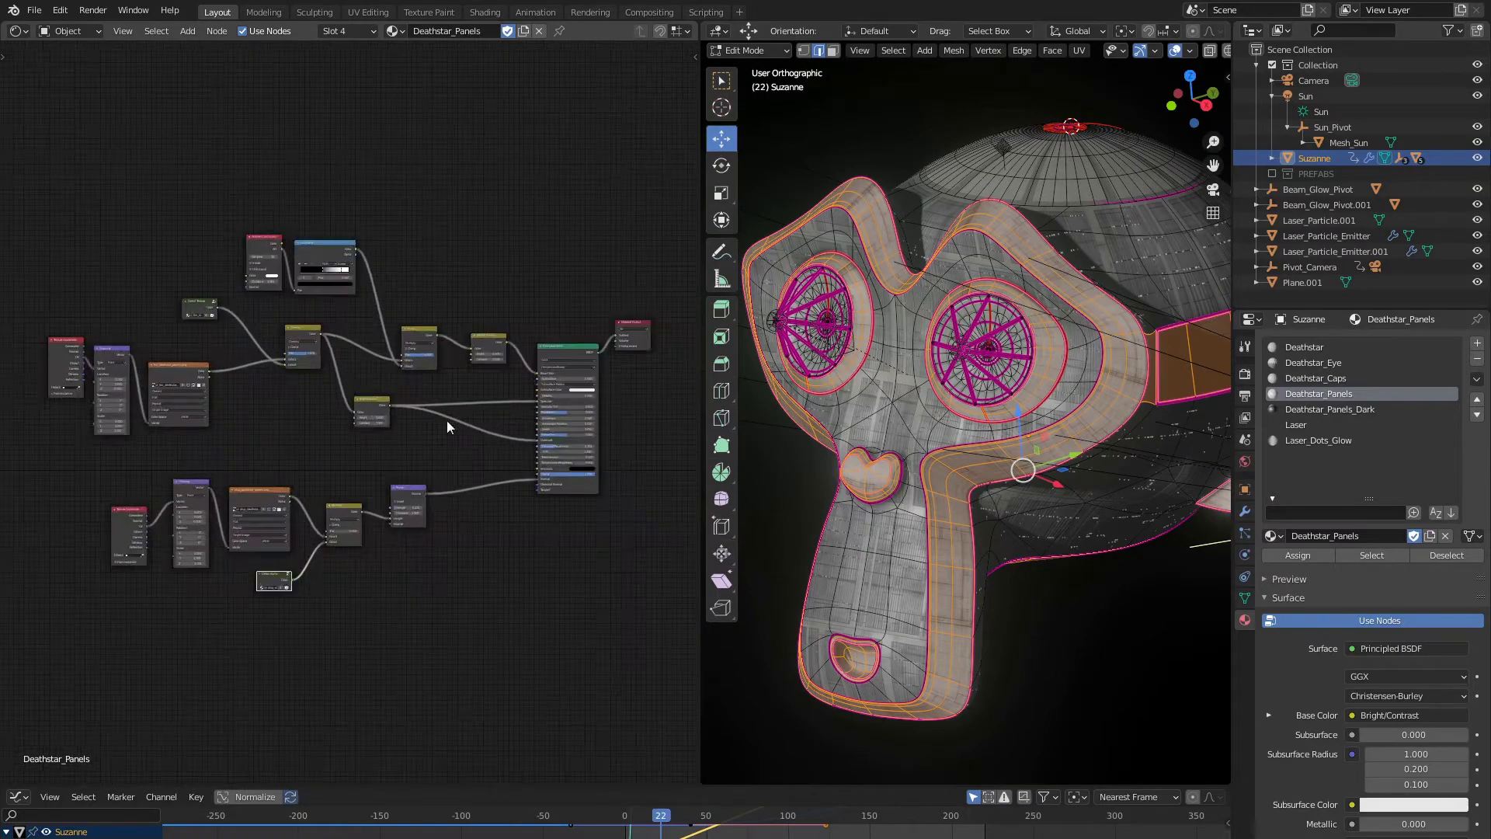
pyautogui.scroll(2, 447, 421)
pyautogui.scroll(-1, 445, 423)
pyautogui.moveTo(383, 442); pyautogui.dragTo(455, 366, button='middle')
pyautogui.scroll(5, 393, 445)
pyautogui.scroll(3, 551, 422)
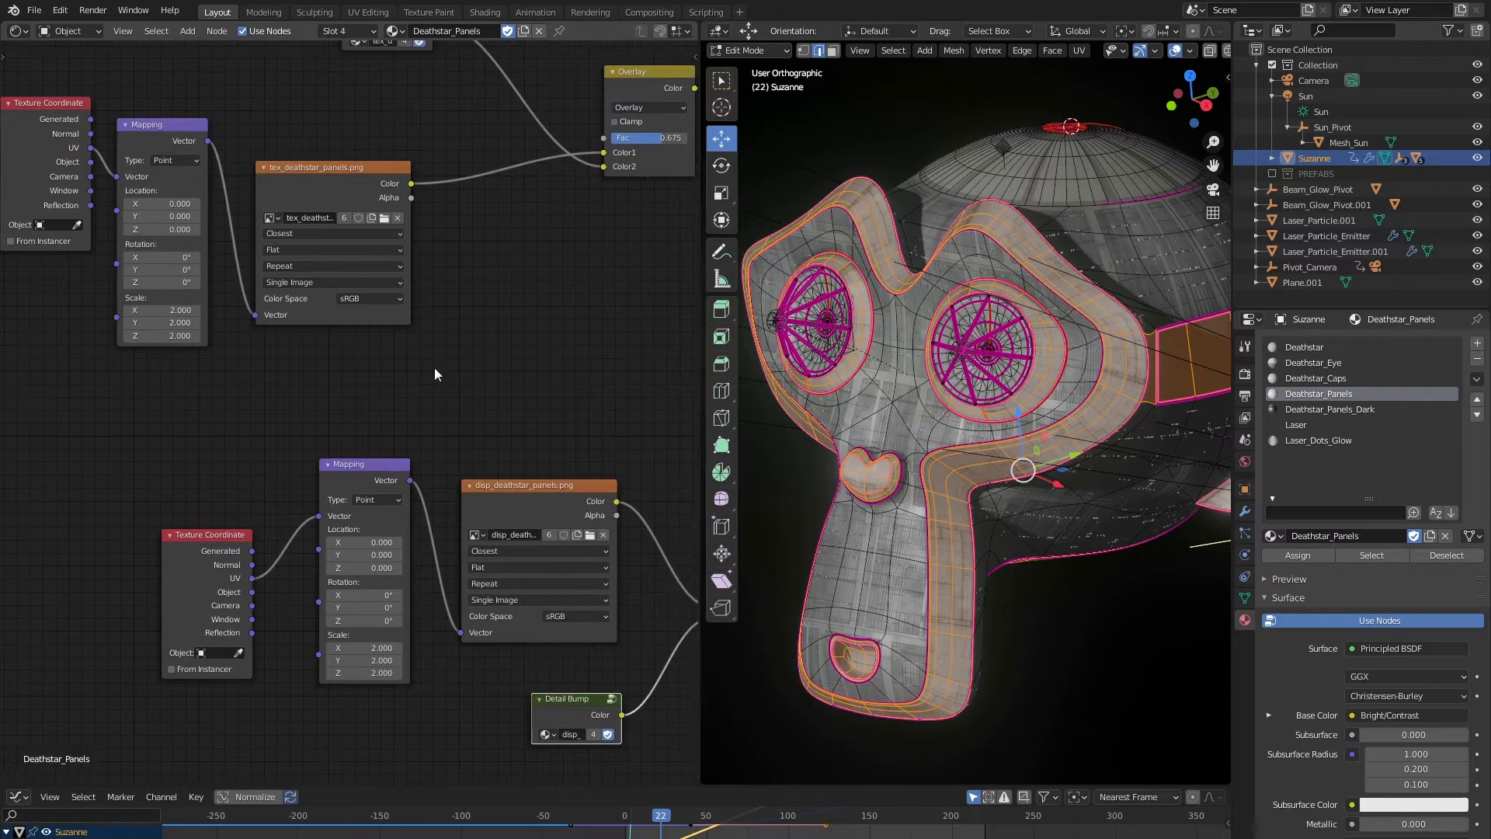
# Step: Examine how the Detail Texture group is overlaid on tex_deathstar_panels.png in the Deathstar_Panels tree
pyautogui.scroll(-3, 449, 375)
pyautogui.moveTo(596, 357); pyautogui.dragTo(396, 379, button='middle')
pyautogui.moveTo(565, 390)
pyautogui.mouseDown(button='middle')
pyautogui.moveTo(336, 482)
pyautogui.moveTo(440, 531)
pyautogui.mouseUp(button='middle')
pyautogui.moveTo(196, 412); pyautogui.dragTo(376, 545, button='middle')
pyautogui.scroll(4, 376, 545)
pyautogui.moveTo(159, 333); pyautogui.dragTo(225, 207, button='middle')
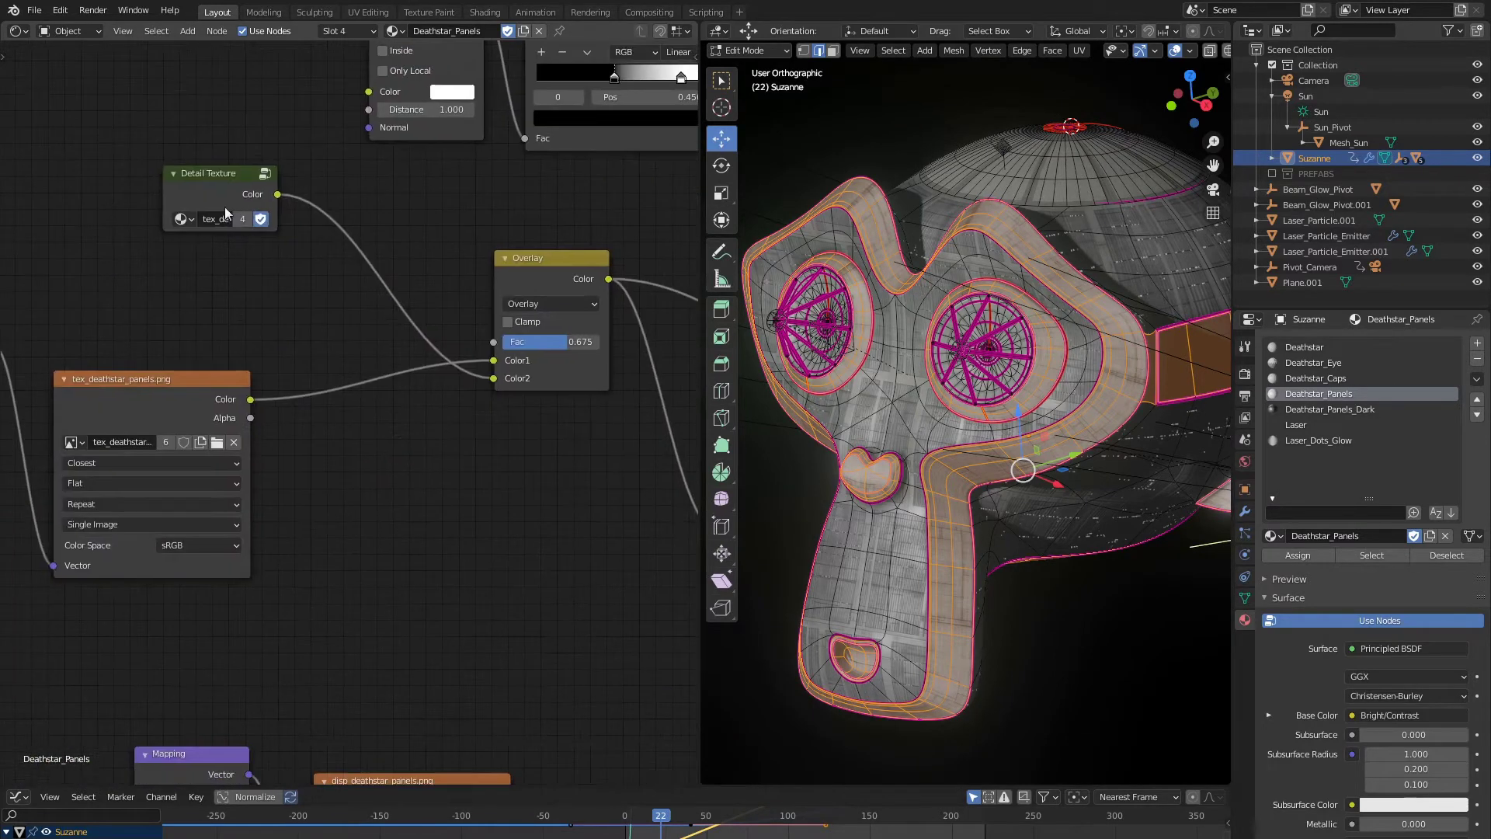
# Step: Examine how the Detail Bump group is multiplied with disp_deathstar_panels.png to feed the Bump node
pyautogui.scroll(-6, 225, 207)
pyautogui.moveTo(281, 503); pyautogui.dragTo(383, 269, button='middle')
pyautogui.scroll(5, 382, 270)
pyautogui.moveTo(497, 326); pyautogui.dragTo(295, 327, button='middle')
pyautogui.scroll(3, 963, 405)
# Step: Inspect the panelled rim around the eye socket up close and return to Object Mode
pyautogui.keyDown('shift'); pyautogui.moveTo(1157, 395); pyautogui.dragTo(984, 428, button='middle'); pyautogui.keyUp('shift')
pyautogui.scroll(5, 984, 428)
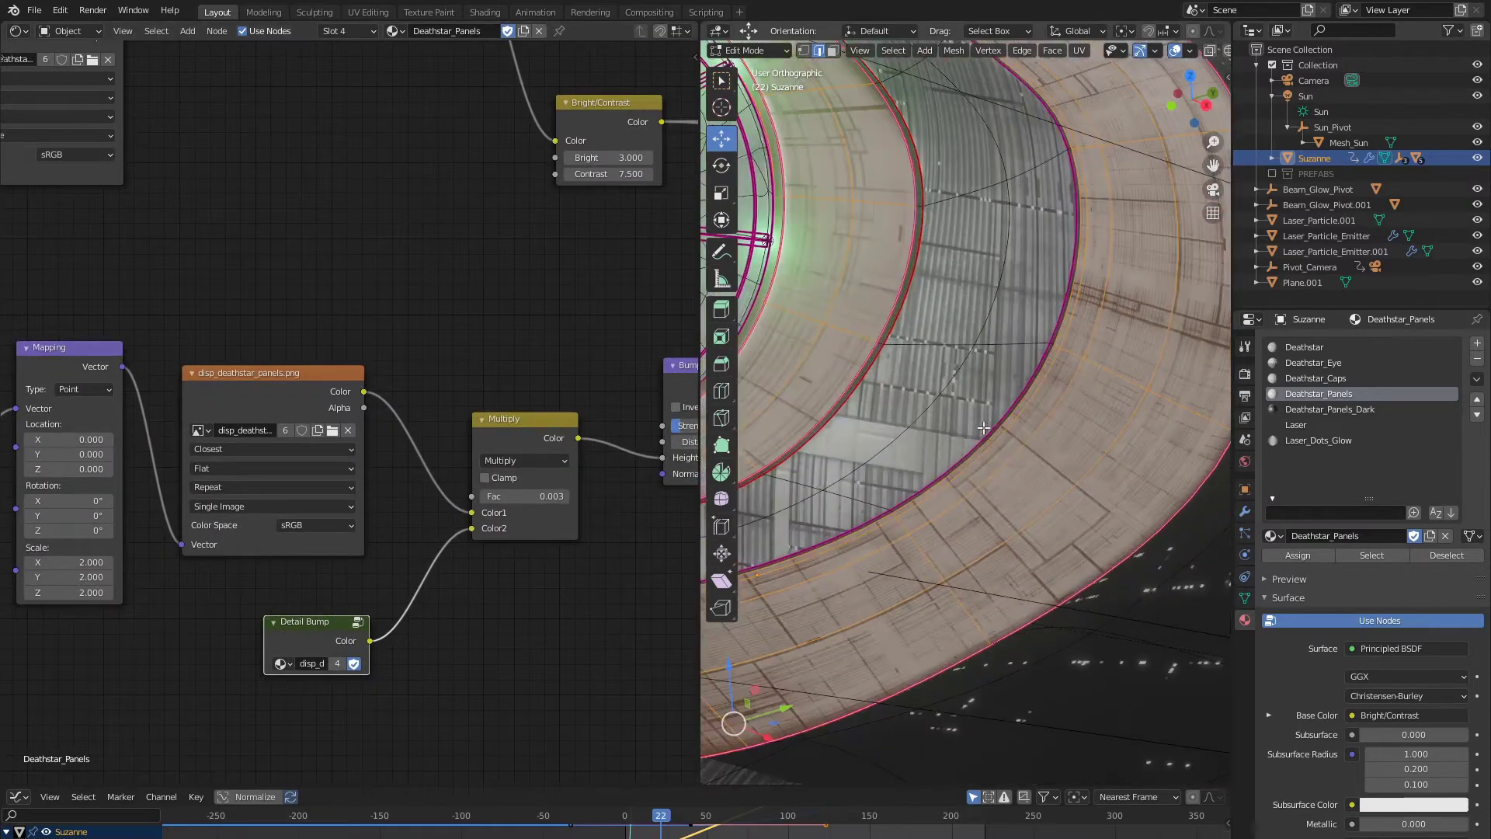
pyautogui.scroll(1, 984, 428)
pyautogui.keyDown('shift'); pyautogui.moveTo(1157, 268); pyautogui.dragTo(962, 466, button='middle'); pyautogui.keyUp('shift')
pyautogui.press('Tab')
pyautogui.scroll(1, 292, 244)
# Step: Set the factor of the Detail Texture's Overlay node to 1.000 and inspect the panels along the head's side edge
pyautogui.moveTo(288, 252); pyautogui.dragTo(291, 604, button='middle')
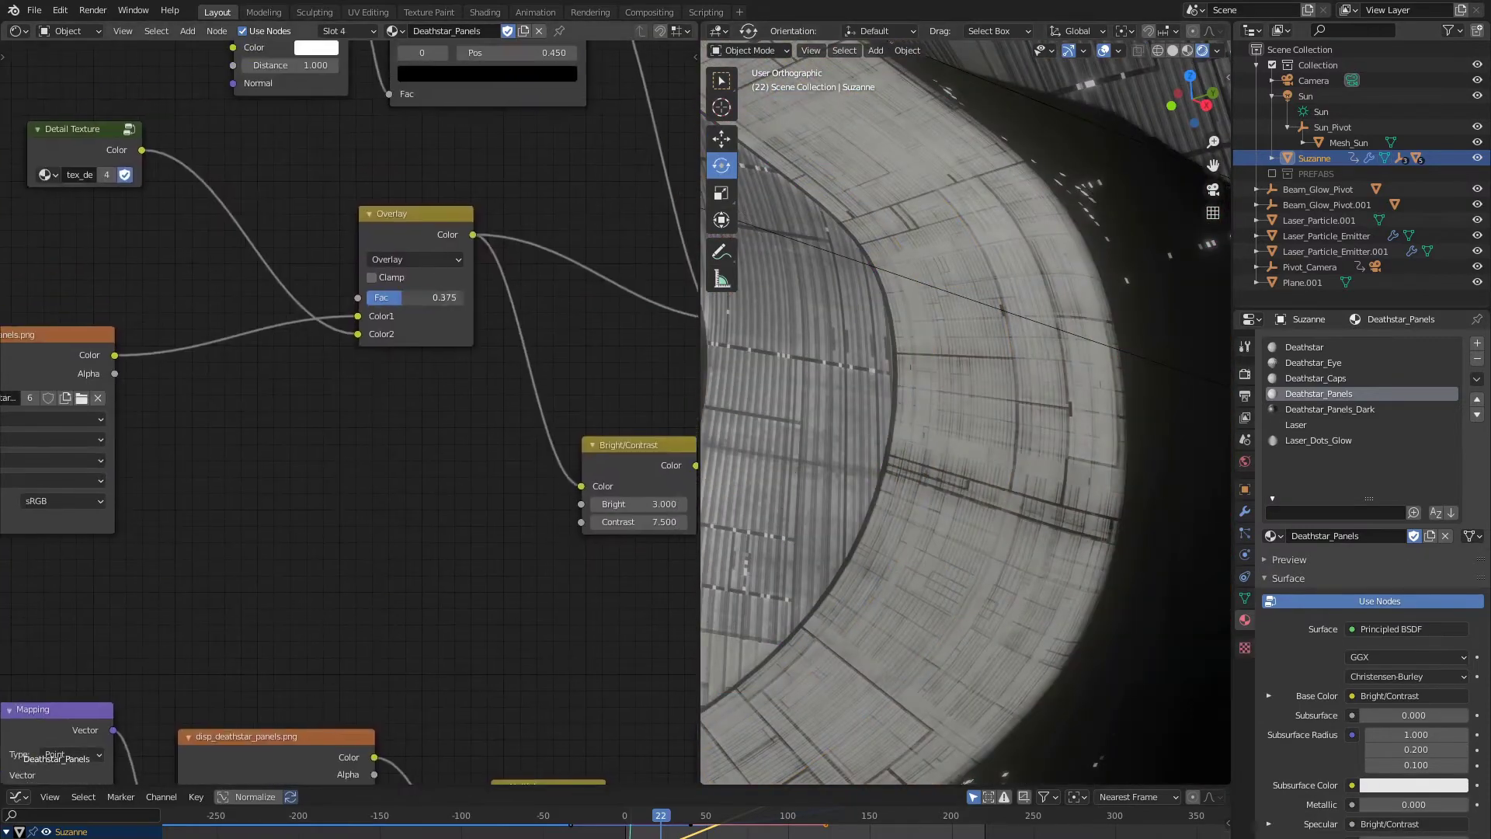
pyautogui.moveTo(401, 297); pyautogui.dragTo(464, 297)
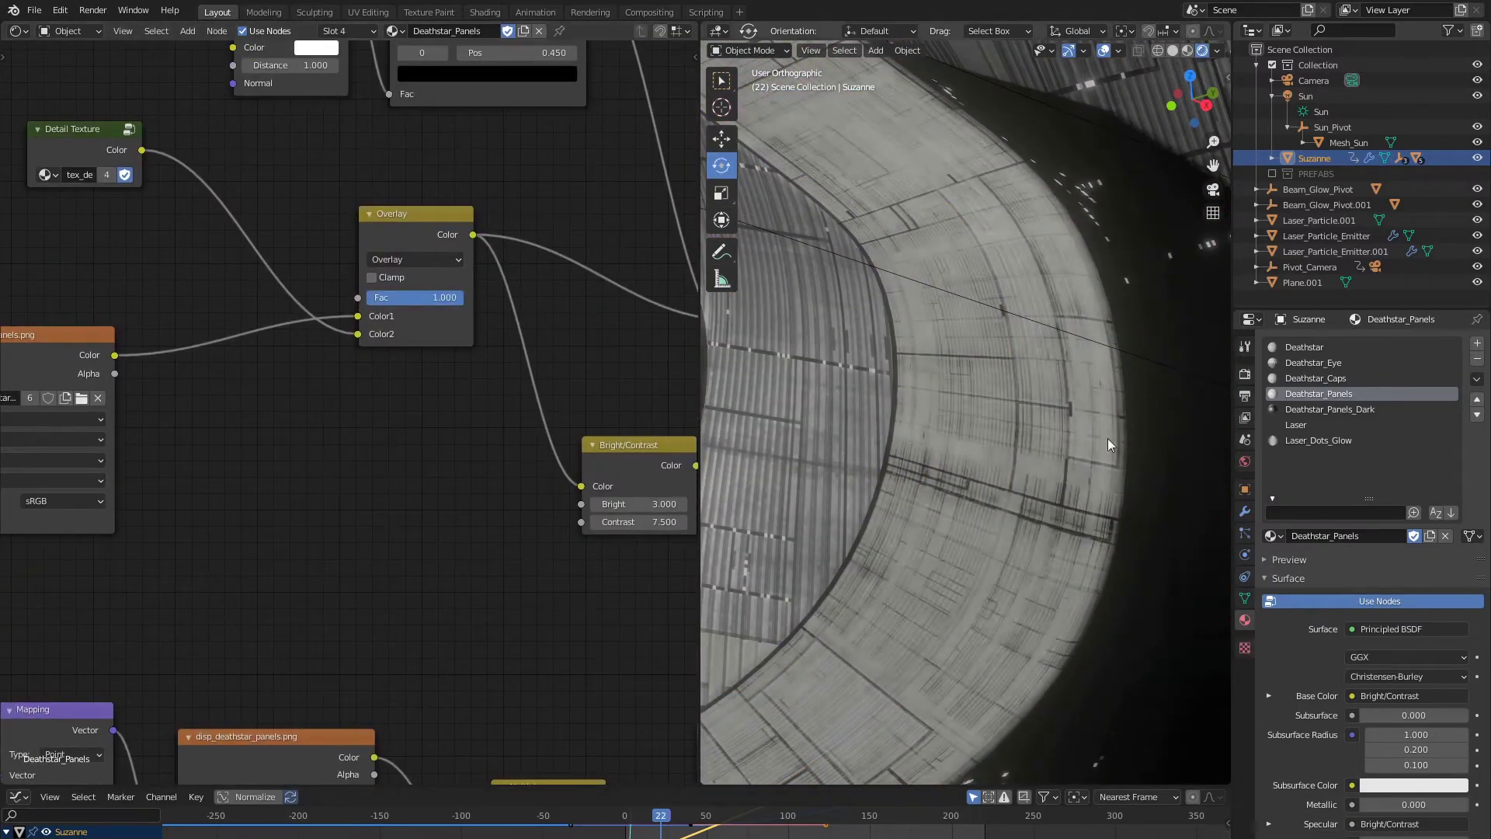
pyautogui.scroll(-4, 1107, 438)
pyautogui.keyDown('shift'); pyautogui.moveTo(1121, 354); pyautogui.dragTo(948, 332, button='middle'); pyautogui.keyUp('shift')
pyautogui.scroll(-7, 948, 333)
pyautogui.keyDown('shift'); pyautogui.moveTo(837, 482); pyautogui.dragTo(897, 306, button='middle'); pyautogui.keyUp('shift')
pyautogui.scroll(8, 897, 306)
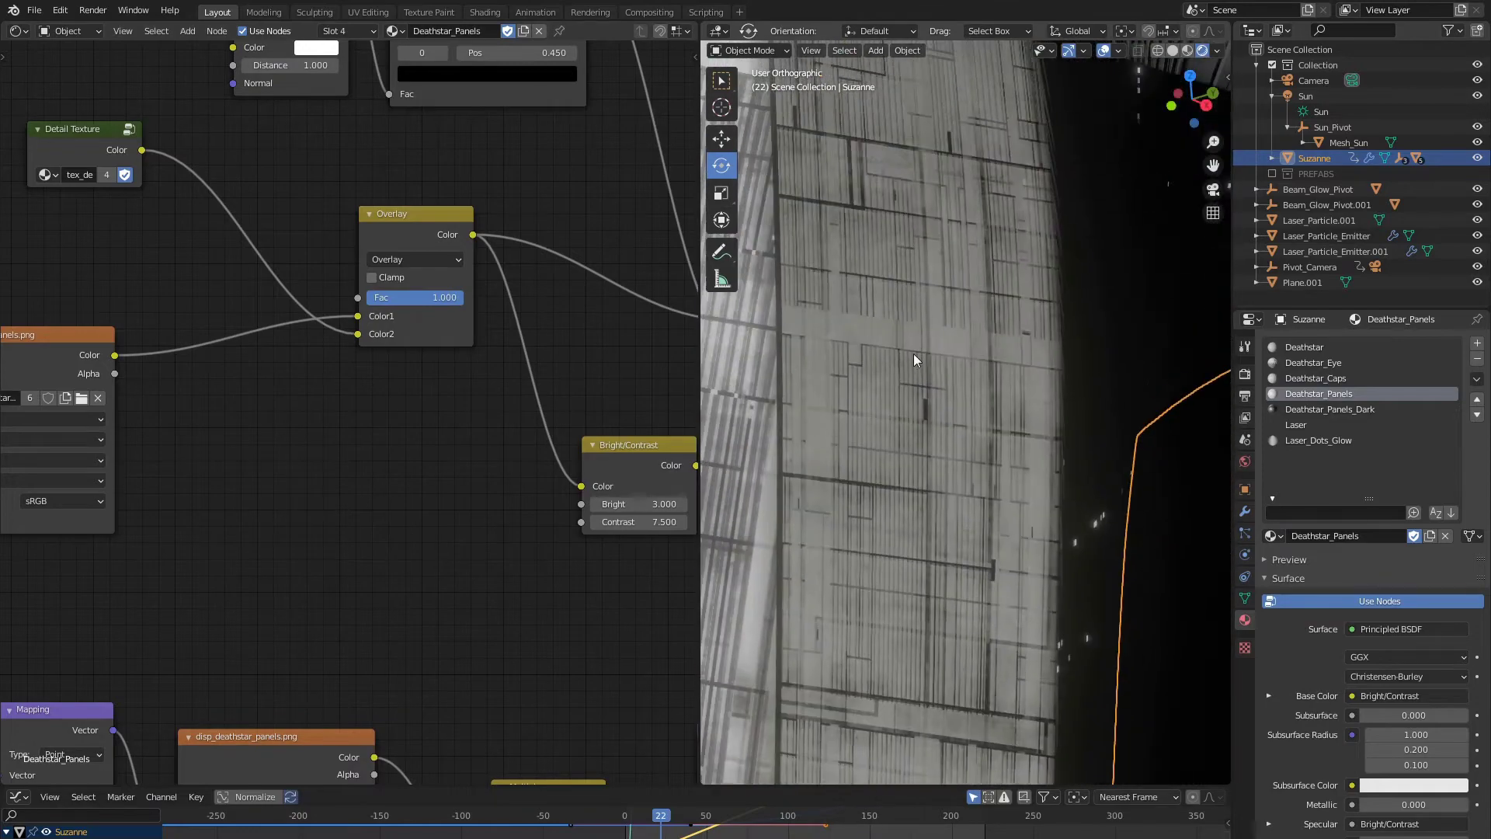
# Step: Set the Overlay node's factor to 0.892 and check the detail across the whole head
pyautogui.moveTo(458, 299); pyautogui.dragTo(455, 303)
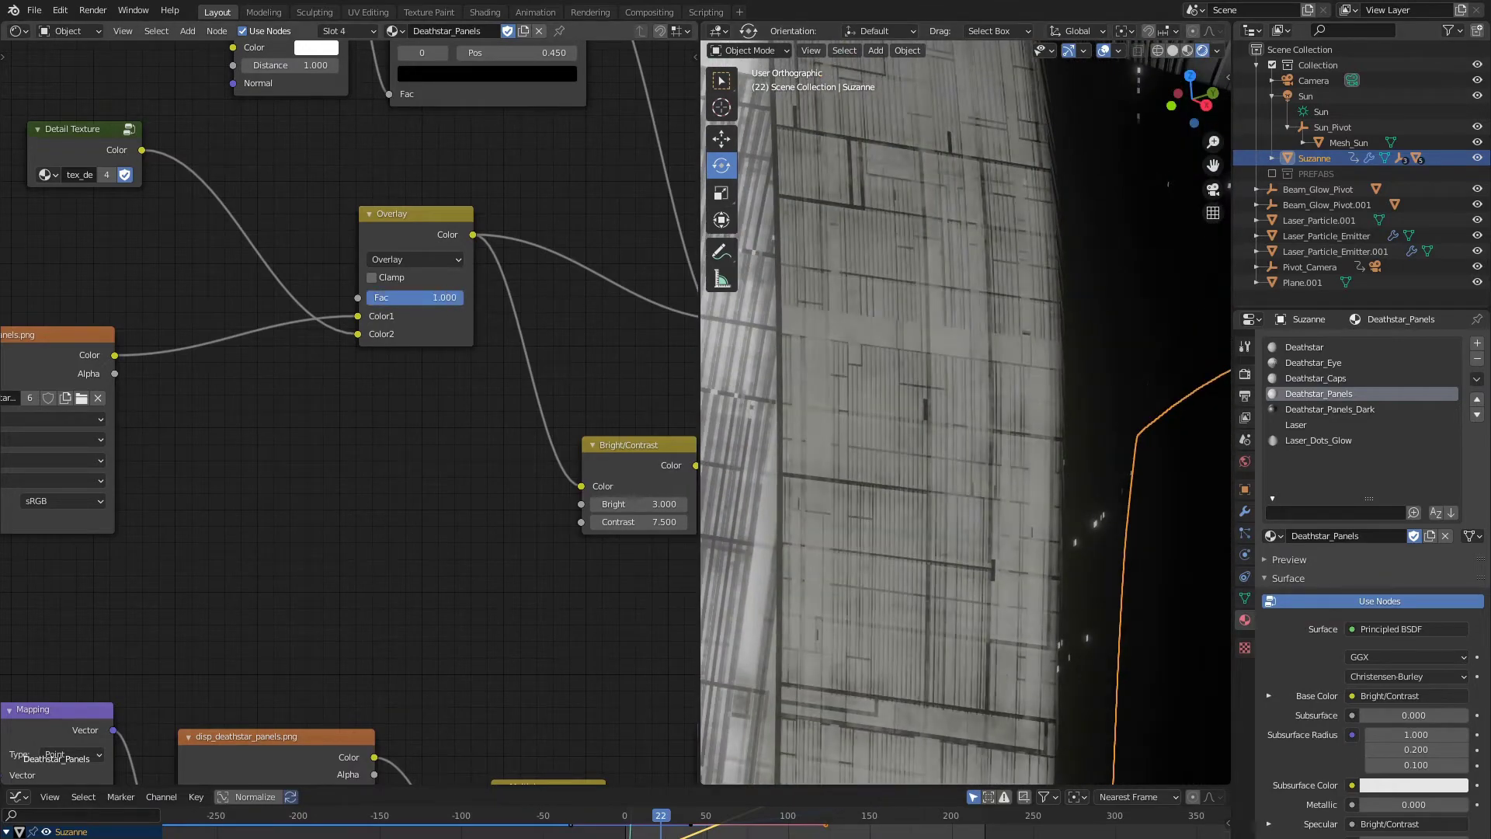
pyautogui.scroll(-5, 919, 381)
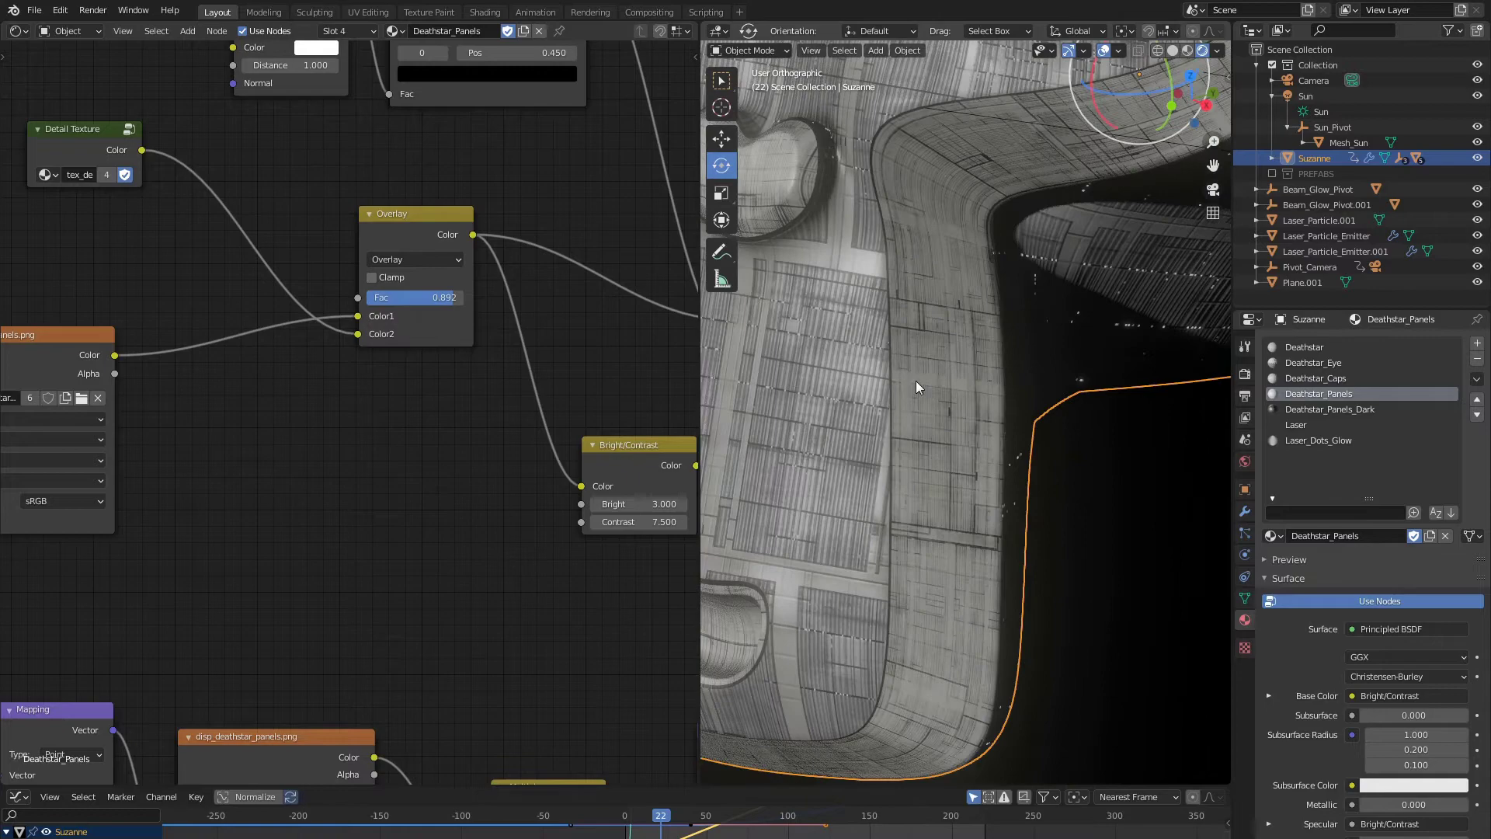
pyautogui.scroll(-4, 761, 321)
pyautogui.keyDown('shift'); pyautogui.moveTo(761, 322); pyautogui.dragTo(737, 470, button='middle'); pyautogui.keyUp('shift')
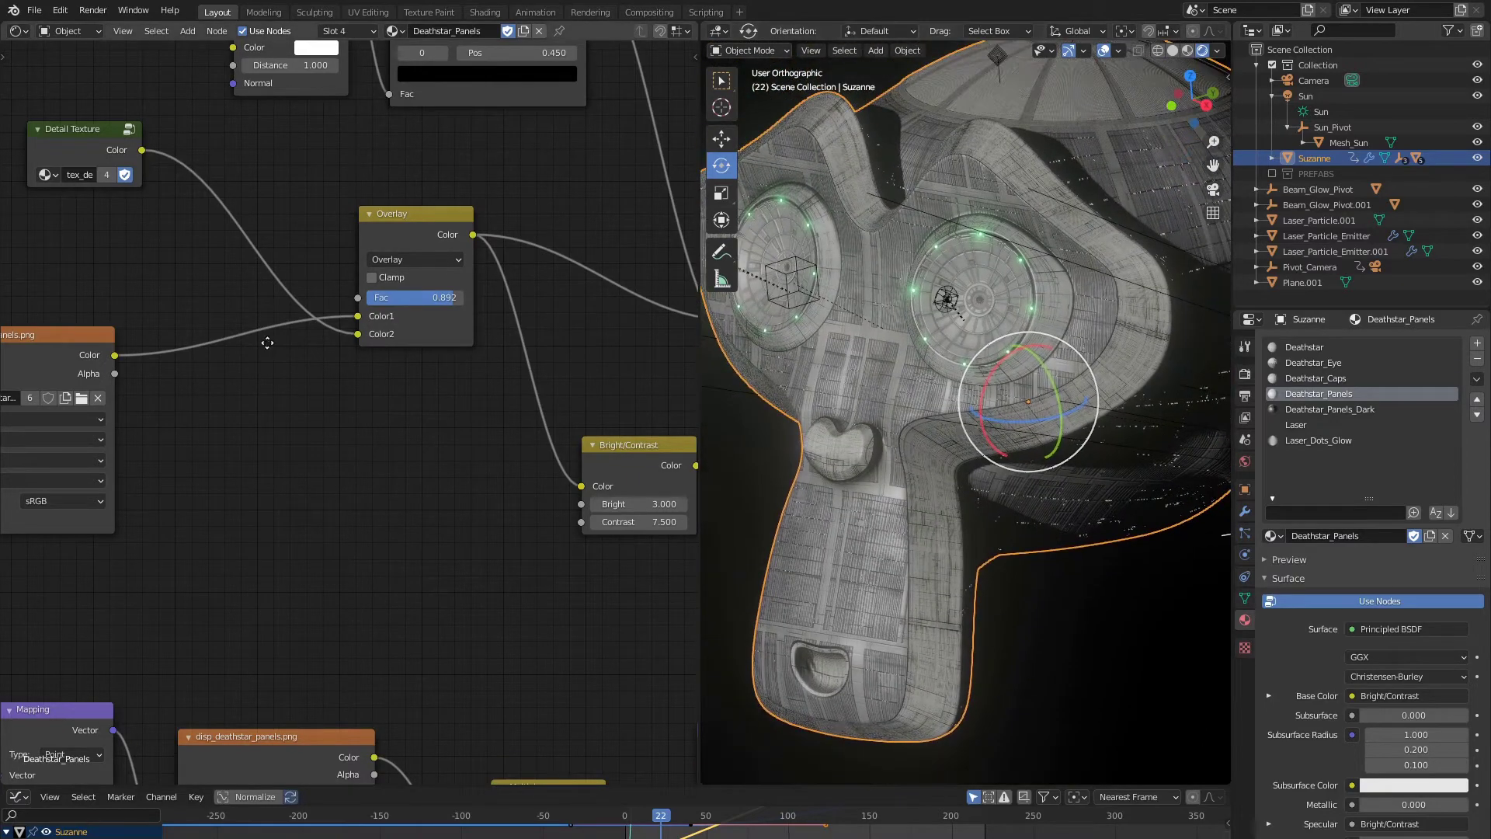
pyautogui.moveTo(269, 336); pyautogui.dragTo(291, 436, button='middle')
pyautogui.scroll(-1, 360, 389)
pyautogui.scroll(1, 361, 389)
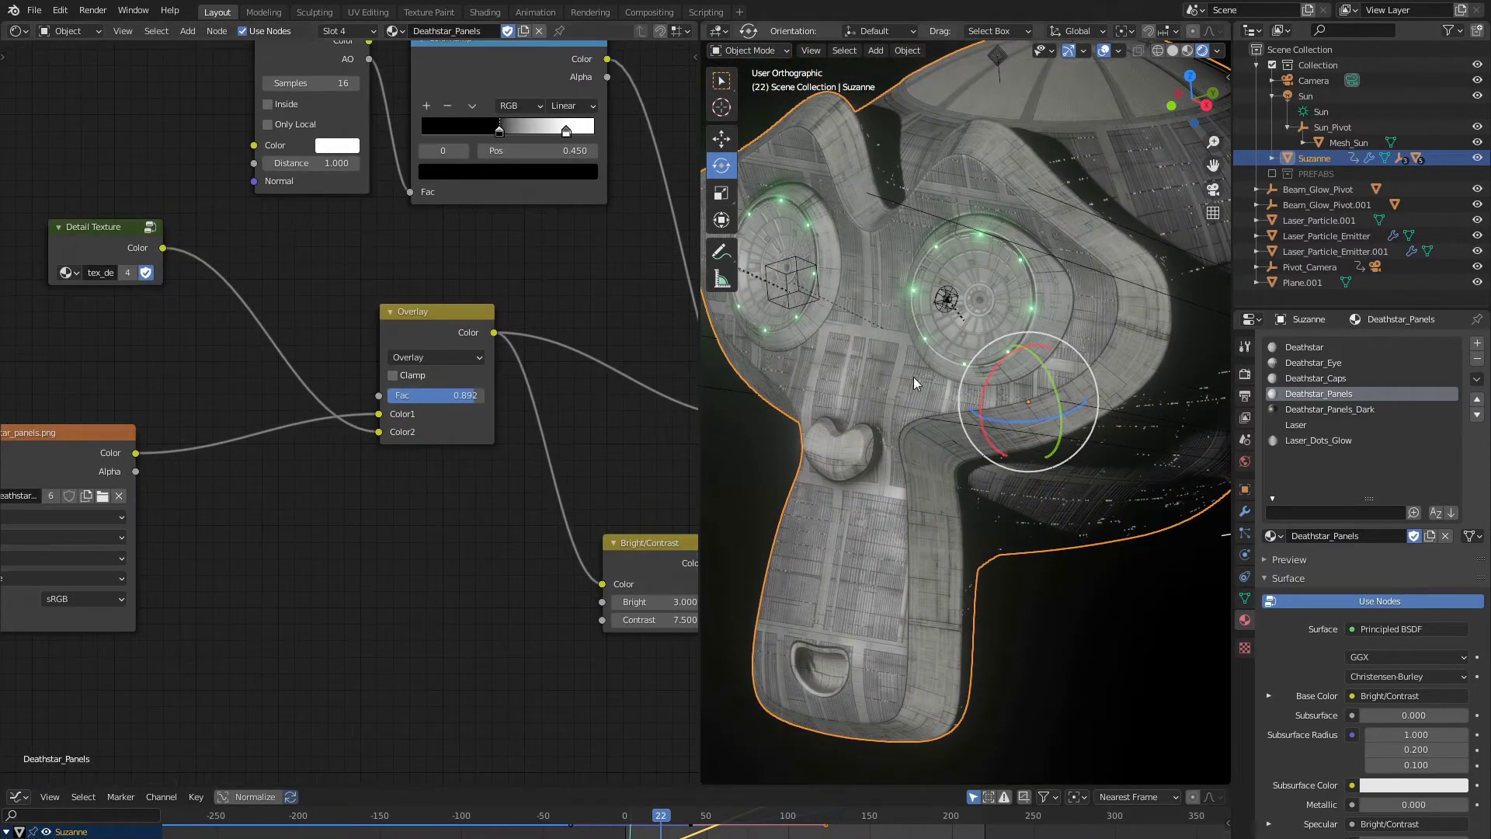
# Step: Open the Deathstar_Panels_Dark material in Edit Mode and examine the extra Multiply node with black Color2 before the shader
pyautogui.press('Tab')
pyautogui.click(1330, 410)
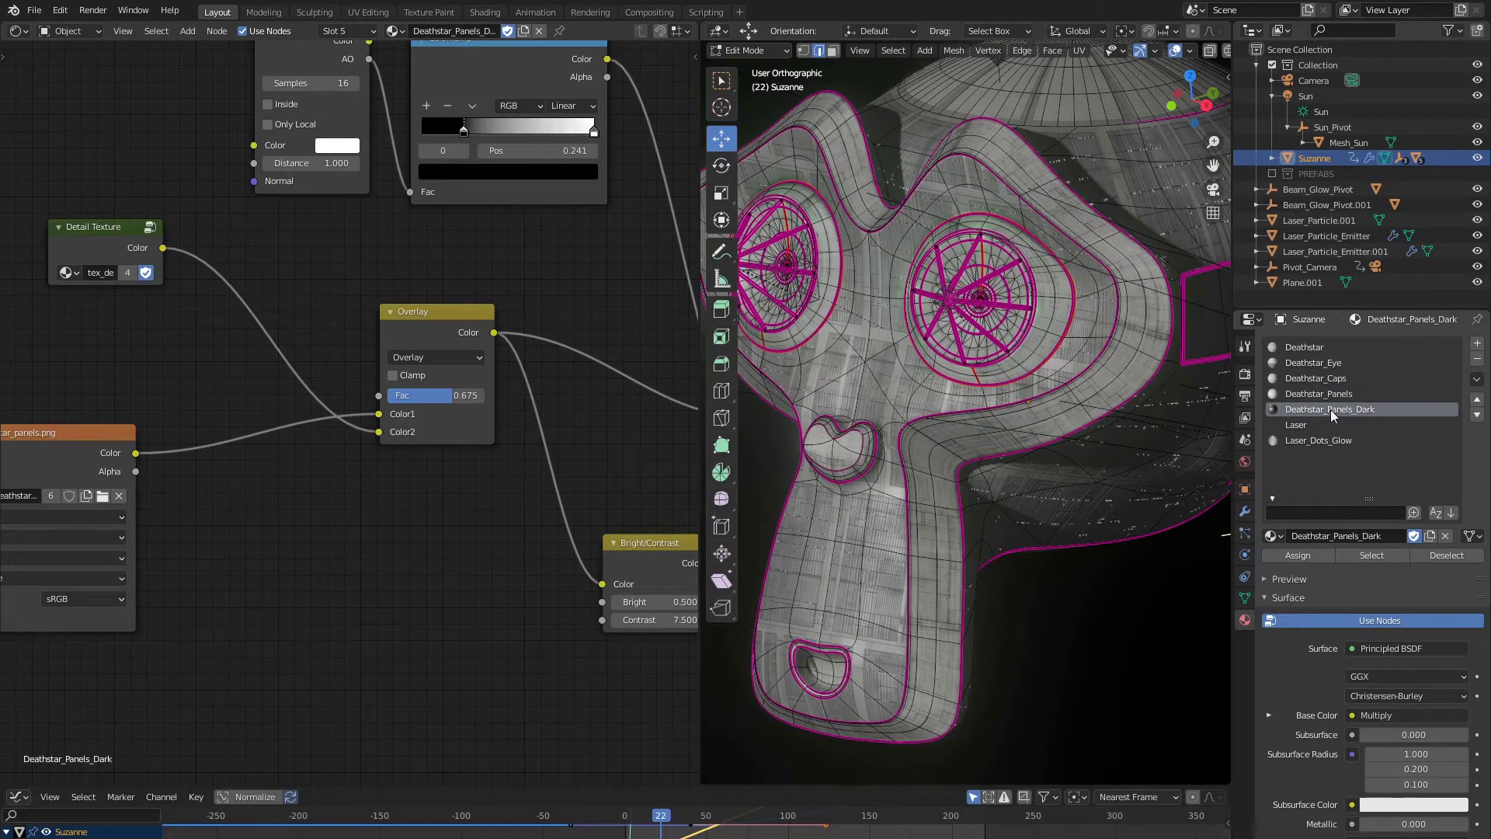
pyautogui.moveTo(598, 334); pyautogui.dragTo(518, 432, button='middle')
pyautogui.scroll(-4, 520, 430)
pyautogui.moveTo(628, 403); pyautogui.dragTo(366, 334, button='middle')
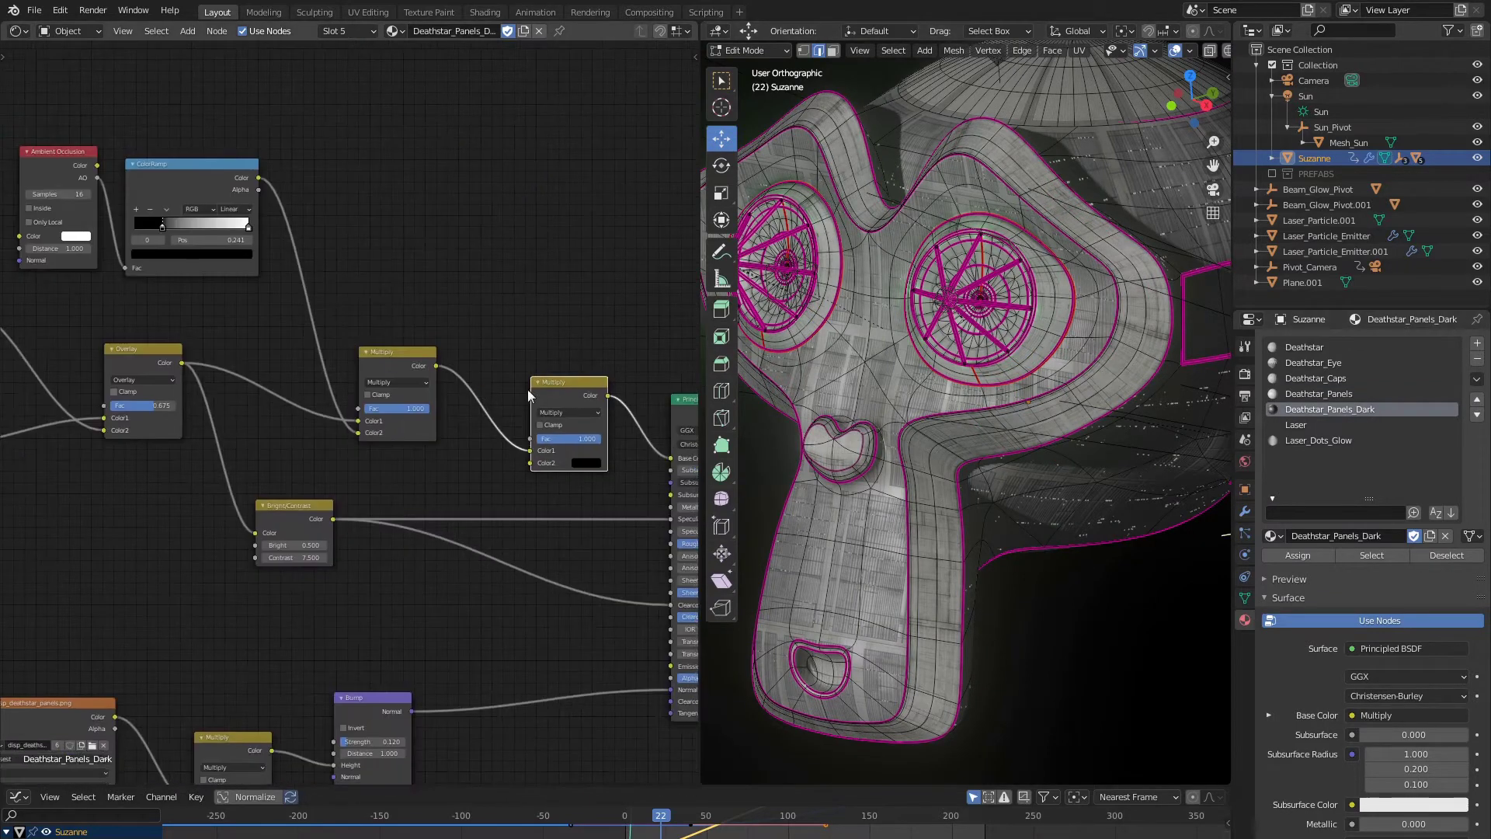
pyautogui.moveTo(535, 412); pyautogui.dragTo(415, 369, button='middle')
pyautogui.scroll(4, 425, 381)
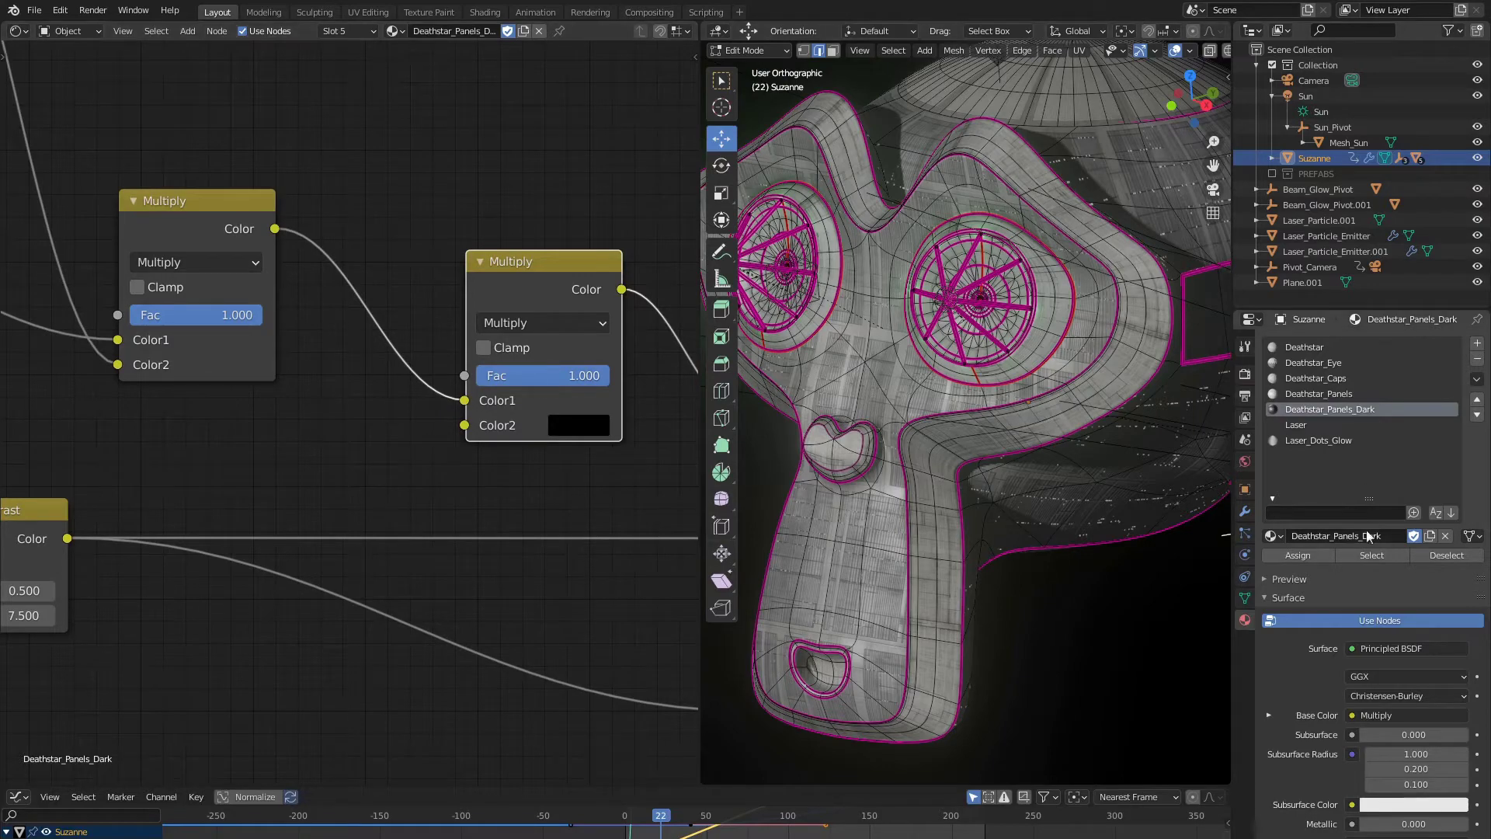
# Step: Return to Object Mode and inspect the dark panels around the eye socket while testing the last Multiply node's factor
pyautogui.keyDown('shift'); pyautogui.moveTo(1022, 440); pyautogui.dragTo(762, 702, button='middle'); pyautogui.keyUp('shift')
pyautogui.scroll(-3, 966, 433)
pyautogui.scroll(6, 962, 432)
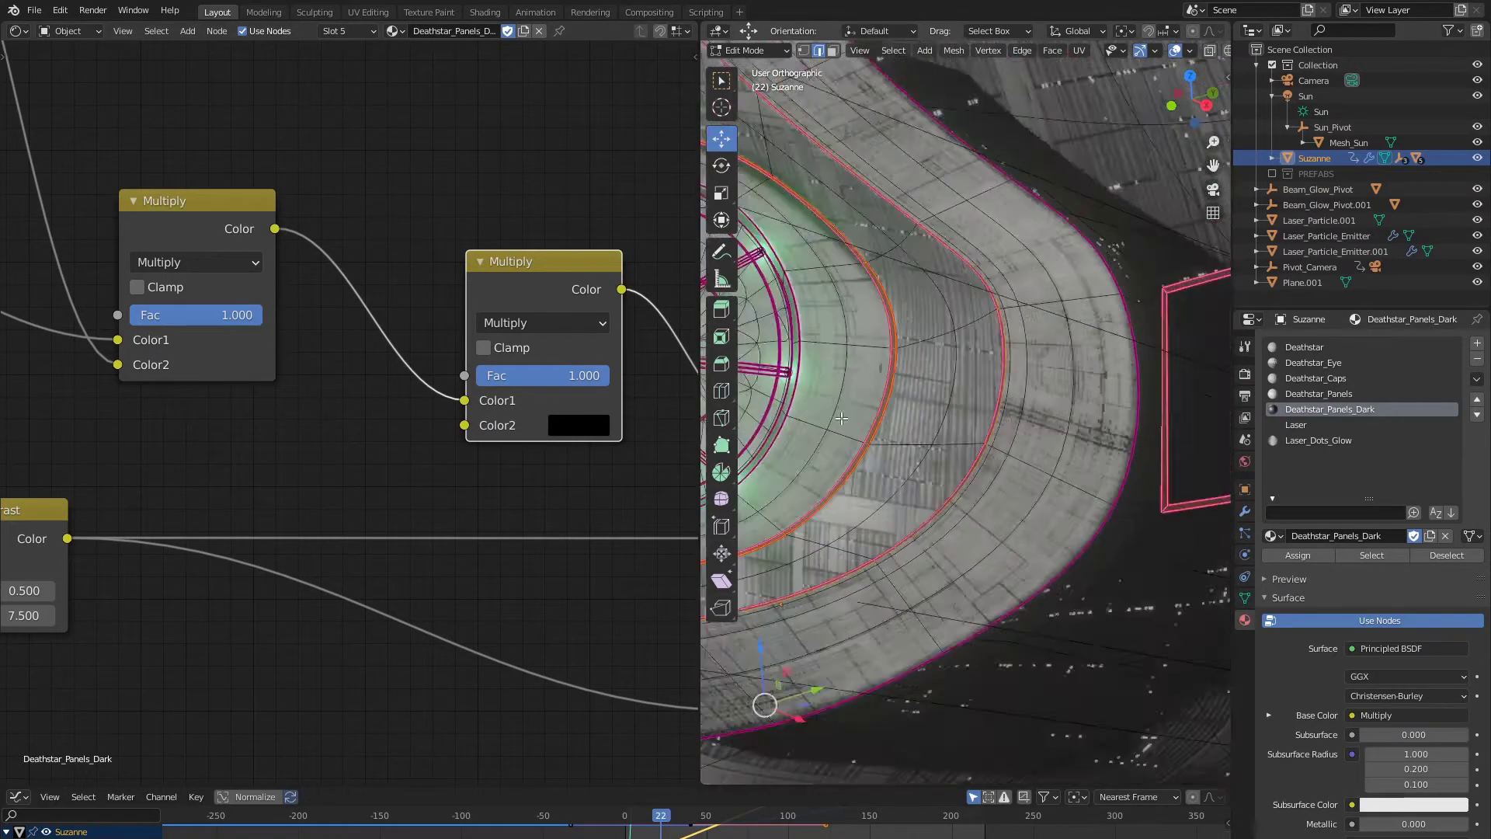
pyautogui.scroll(6, 952, 518)
pyautogui.press('Tab')
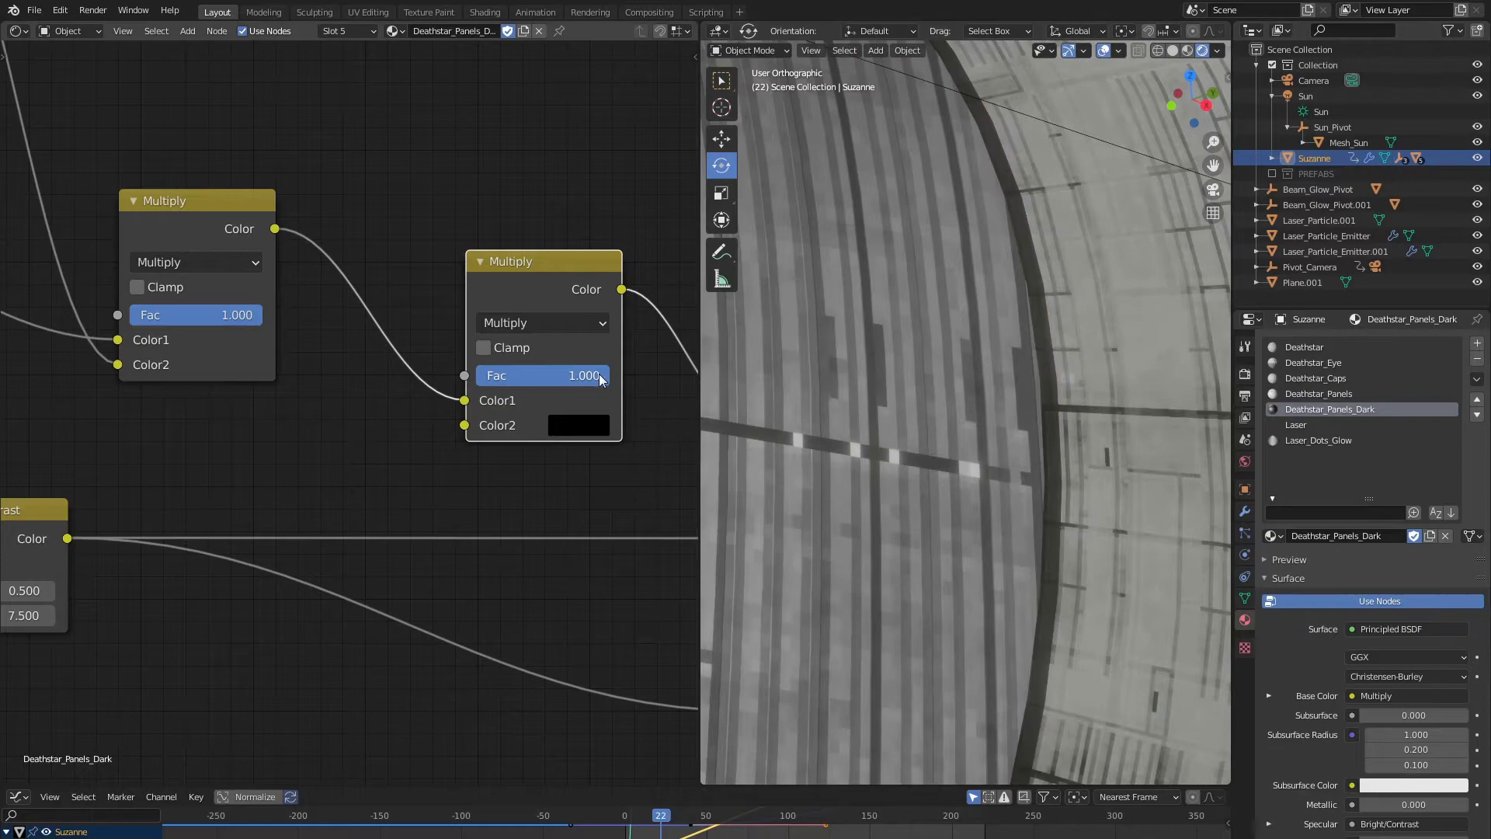
pyautogui.moveTo(598, 374)
pyautogui.mouseDown()
pyautogui.moveTo(466, 375)
pyautogui.moveTo(603, 375)
pyautogui.mouseUp()
pyautogui.scroll(-9, 1028, 365)
pyautogui.scroll(-5, 1028, 364)
pyautogui.keyDown('shift'); pyautogui.moveTo(962, 356); pyautogui.dragTo(997, 345, button='middle'); pyautogui.keyUp('shift')
pyautogui.scroll(-2, 1049, 336)
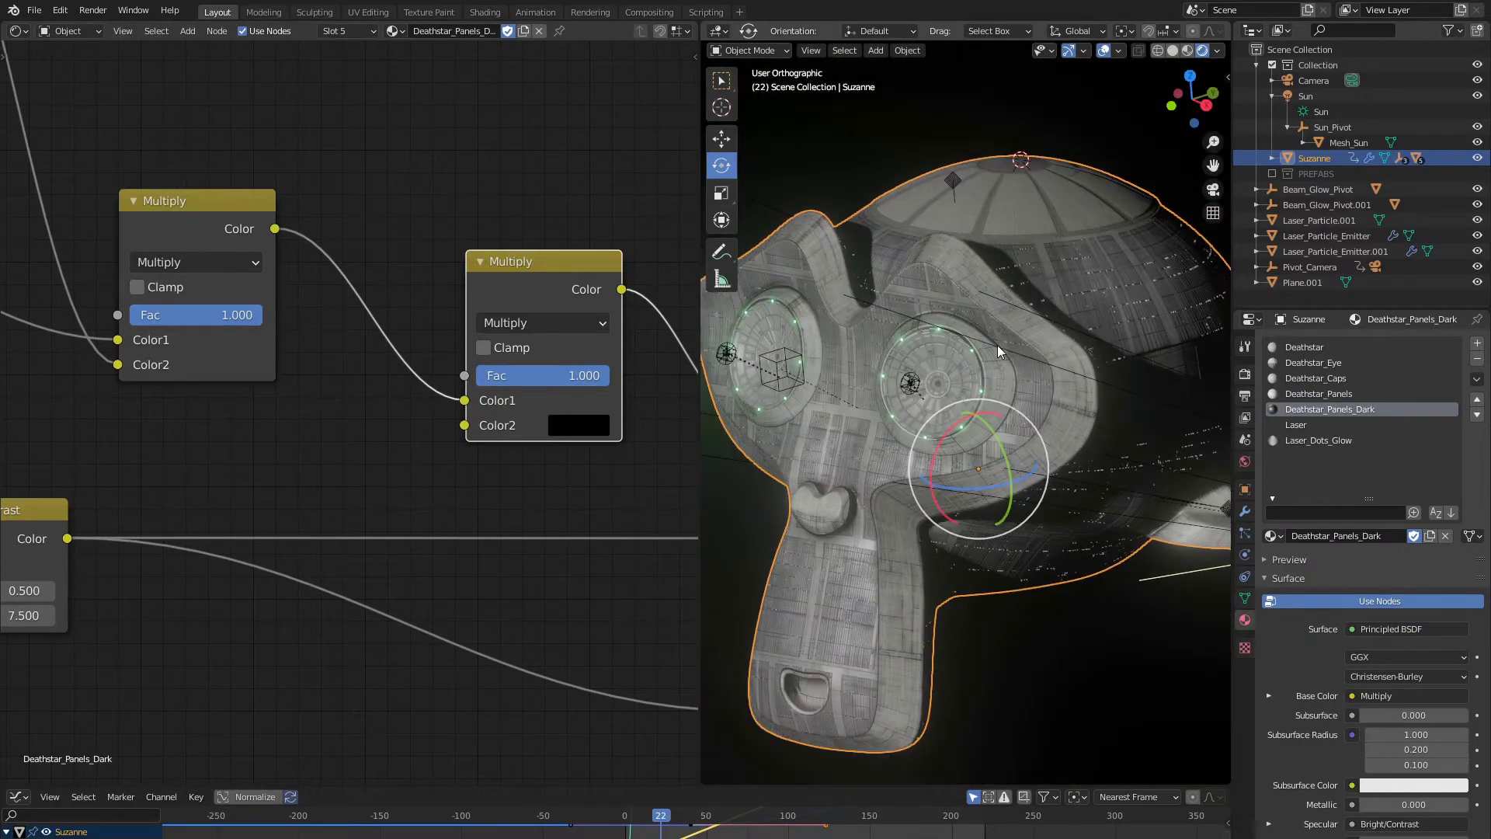
# Step: Switch the viewport to perspective, select the faces using the Laser material in Edit Mode and return to Object Mode
pyautogui.press('KP_5')
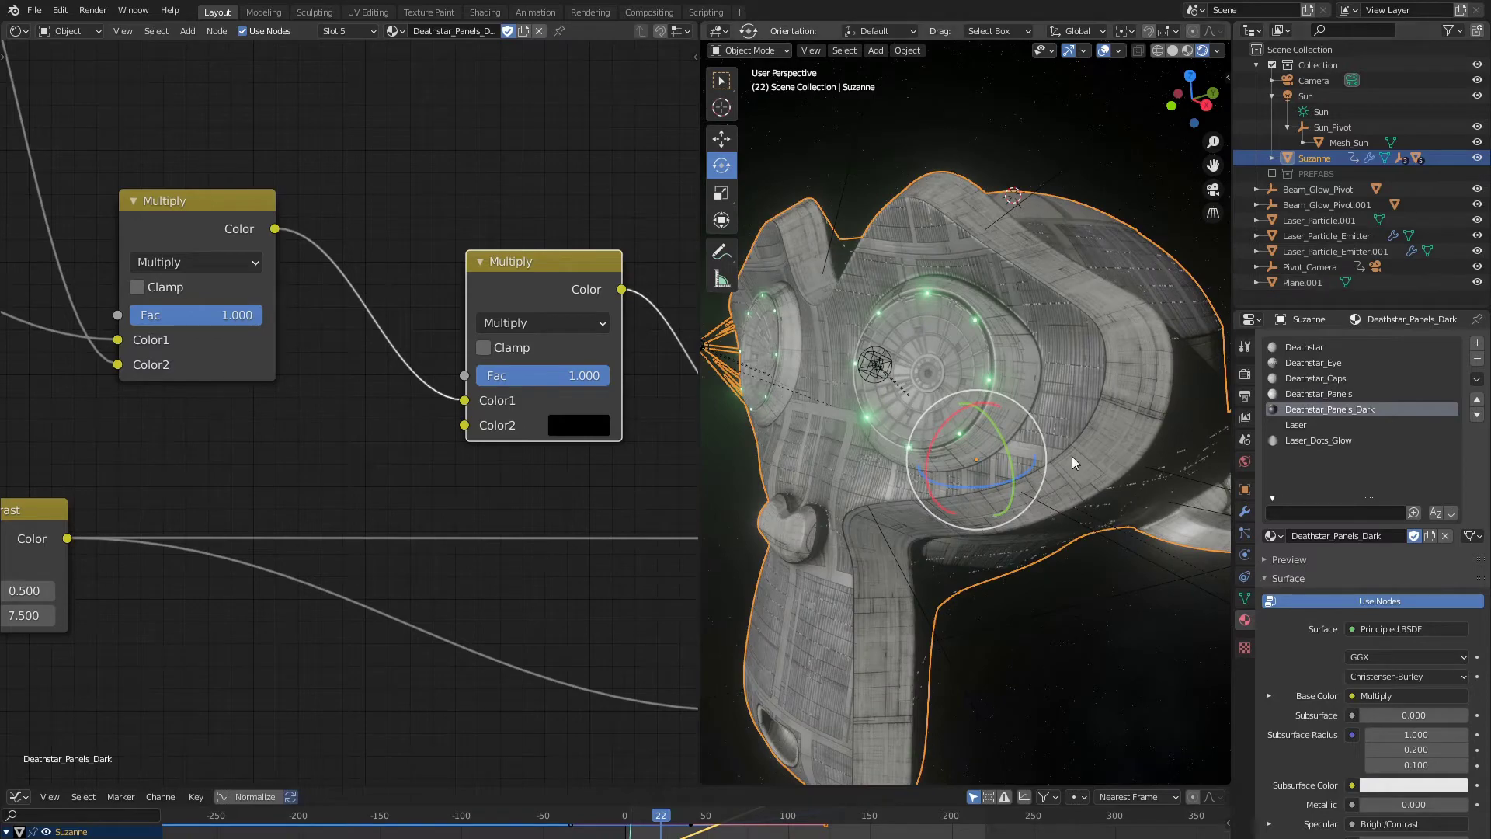
pyautogui.moveTo(1071, 455); pyautogui.dragTo(1019, 463, button='middle')
pyautogui.keyDown('shift'); pyautogui.moveTo(1018, 463); pyautogui.dragTo(1088, 486, button='middle'); pyautogui.keyUp('shift')
pyautogui.scroll(3, 1087, 486)
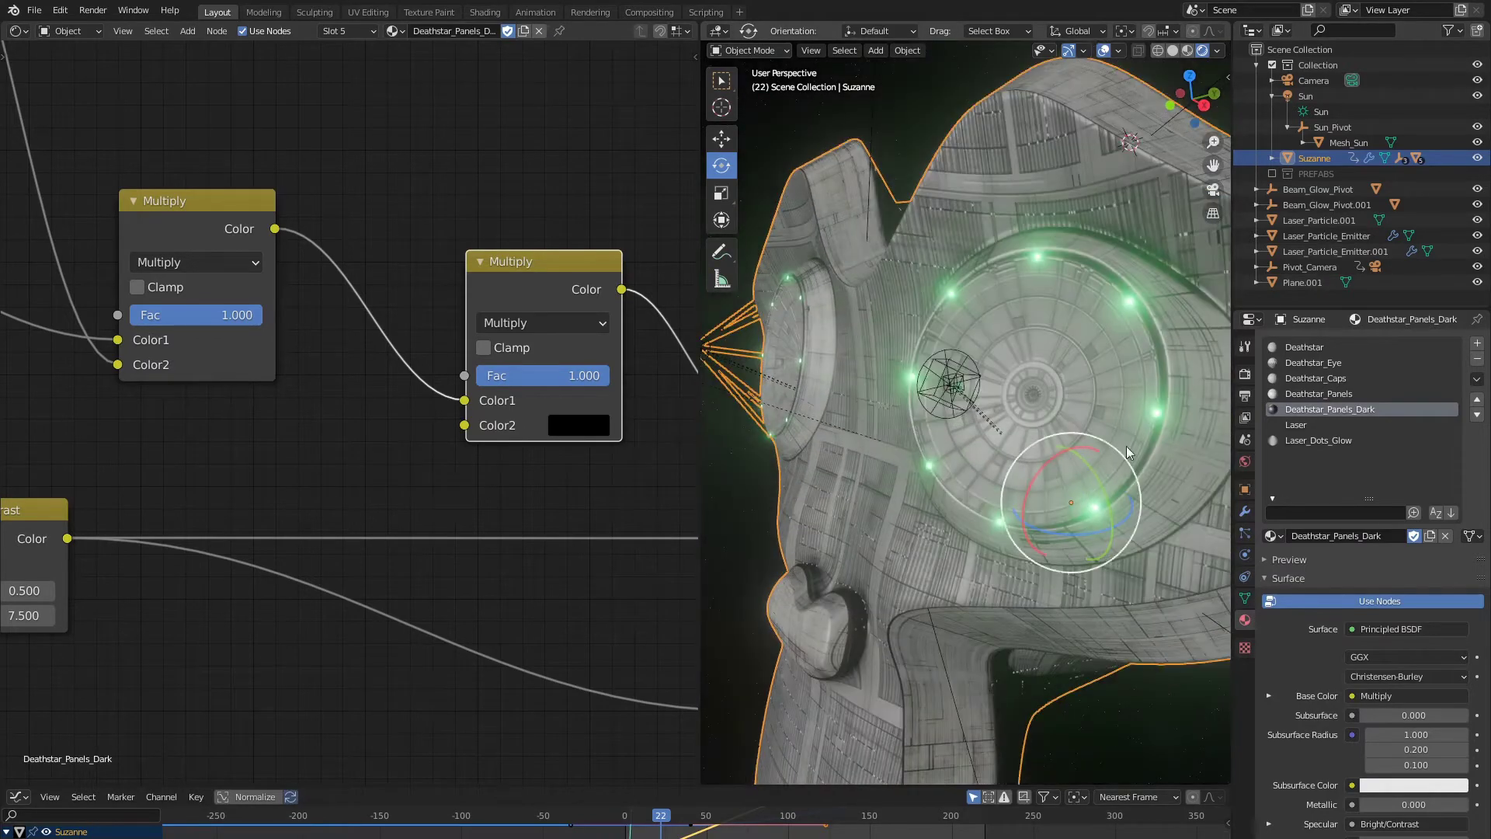
pyautogui.press('Tab')
pyautogui.click(1295, 425)
pyautogui.click(1371, 555)
pyautogui.scroll(4, 1067, 426)
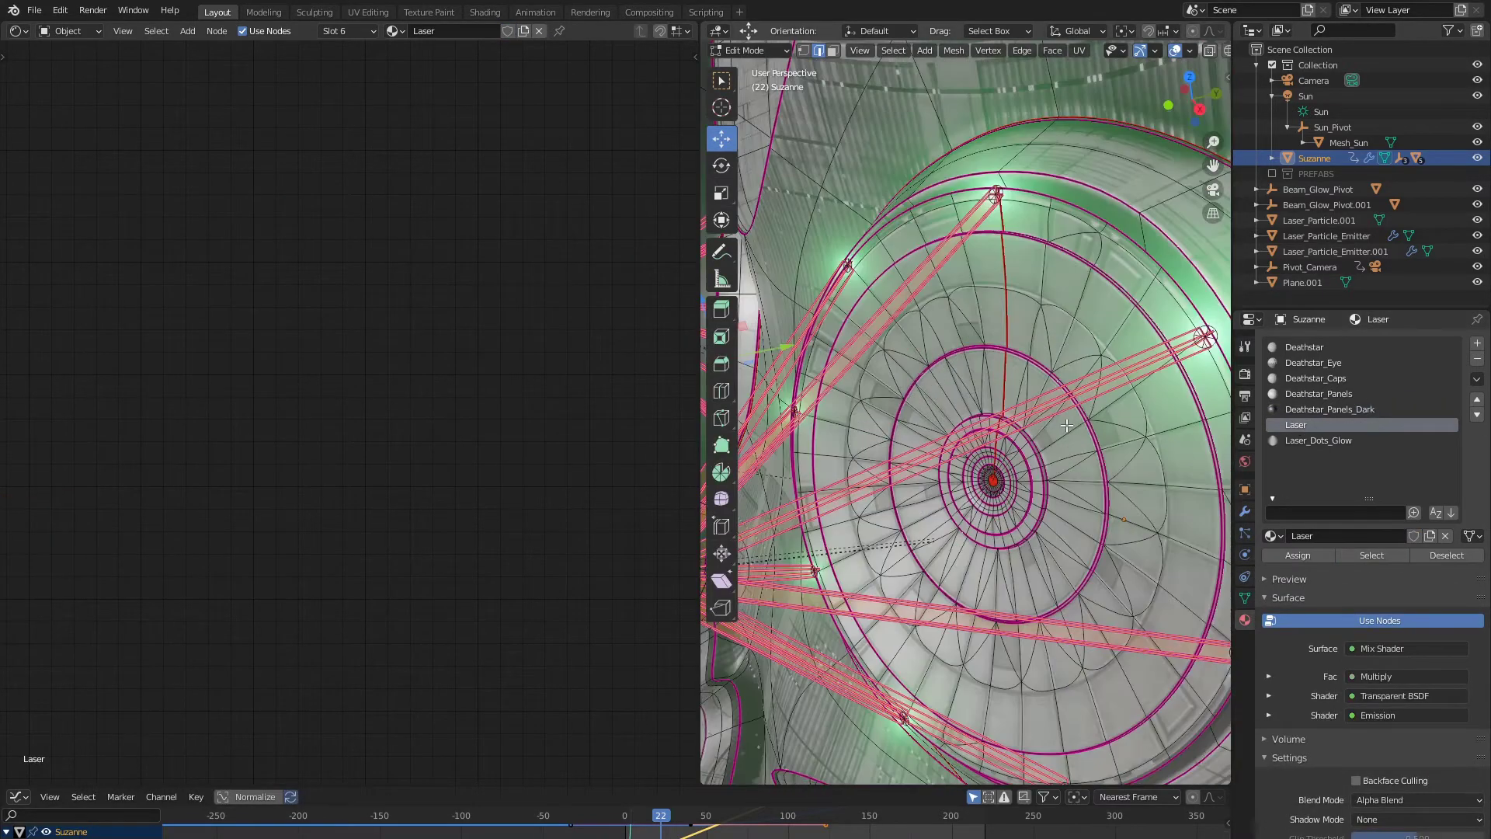
pyautogui.press('Tab')
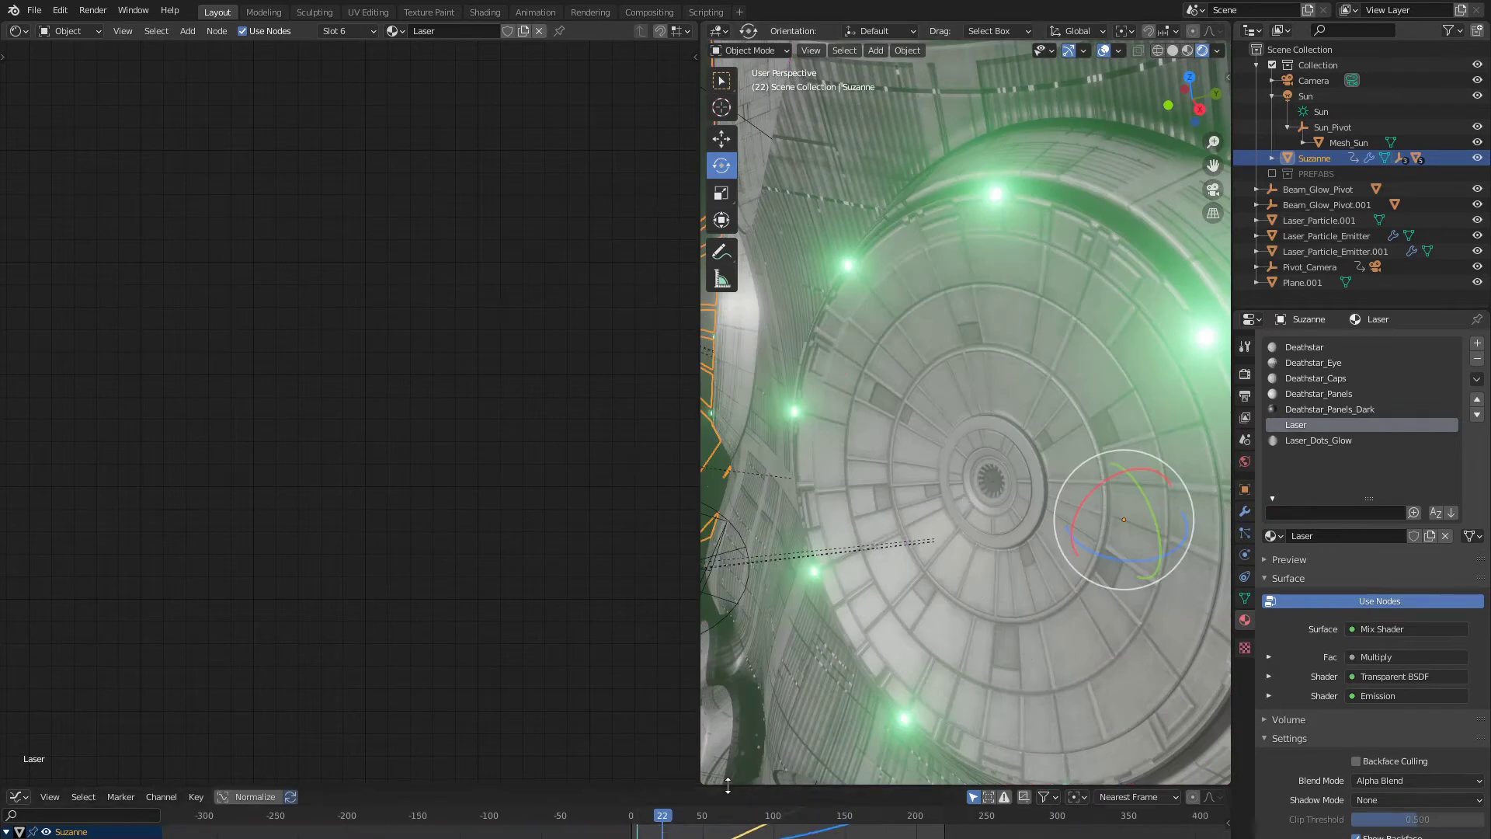
# Step: Enlarge the Graph Editor, scrub the animation to frame 69 and inspect the laser beams over the eye
pyautogui.moveTo(850, 786); pyautogui.dragTo(846, 630)
pyautogui.scroll(-1, 844, 711)
pyautogui.moveTo(845, 718); pyautogui.dragTo(693, 803, button='middle')
pyautogui.keyDown('ctrl'); pyautogui.moveTo(692, 803); pyautogui.dragTo(792, 823, button='middle'); pyautogui.keyUp('ctrl')
pyautogui.keyDown('shift'); pyautogui.moveTo(352, 746); pyautogui.dragTo(488, 745, button='right'); pyautogui.keyUp('shift')
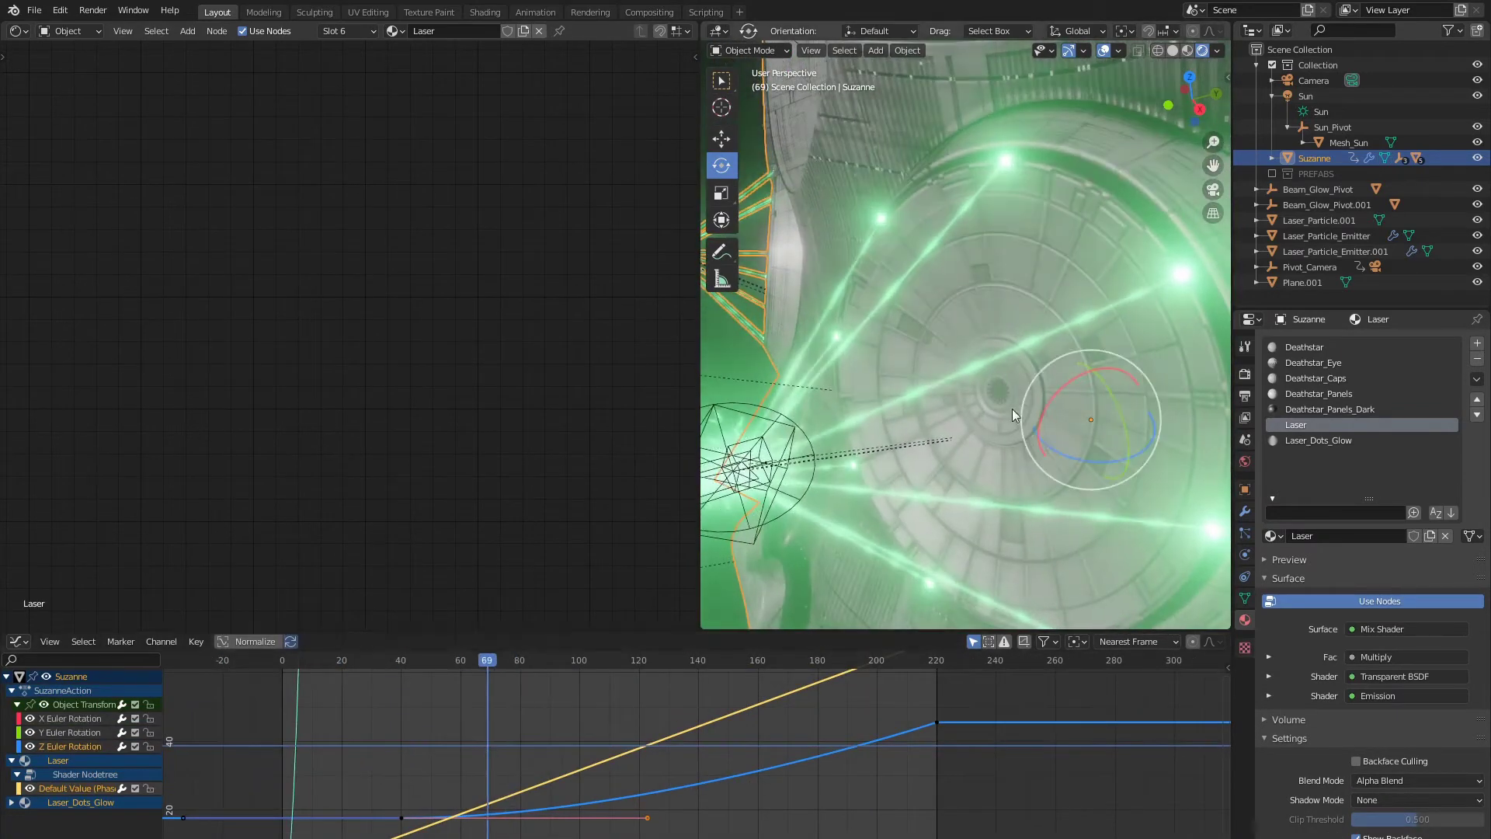
pyautogui.moveTo(1112, 374); pyautogui.dragTo(1031, 389, button='middle')
# Step: Clear the mesh selection in Edit Mode and select the faces using the Laser_Dots_Glow material
pyautogui.press('Tab')
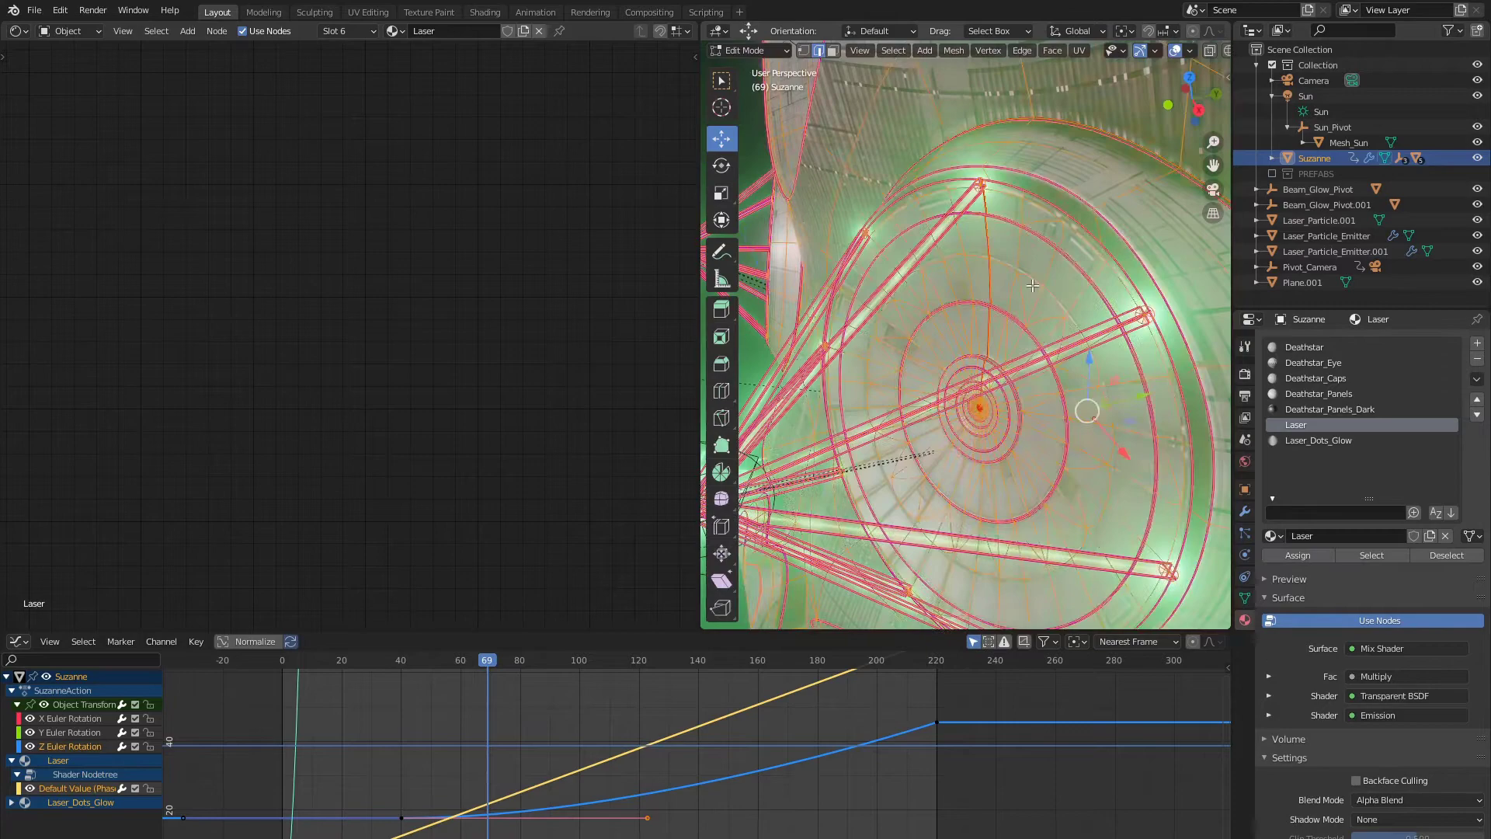
pyautogui.hotkey('alt', 'a')
pyautogui.click(1317, 441)
pyautogui.click(1371, 555)
pyautogui.moveTo(989, 248); pyautogui.dragTo(1017, 260, button='middle')
pyautogui.scroll(5, 1022, 267)
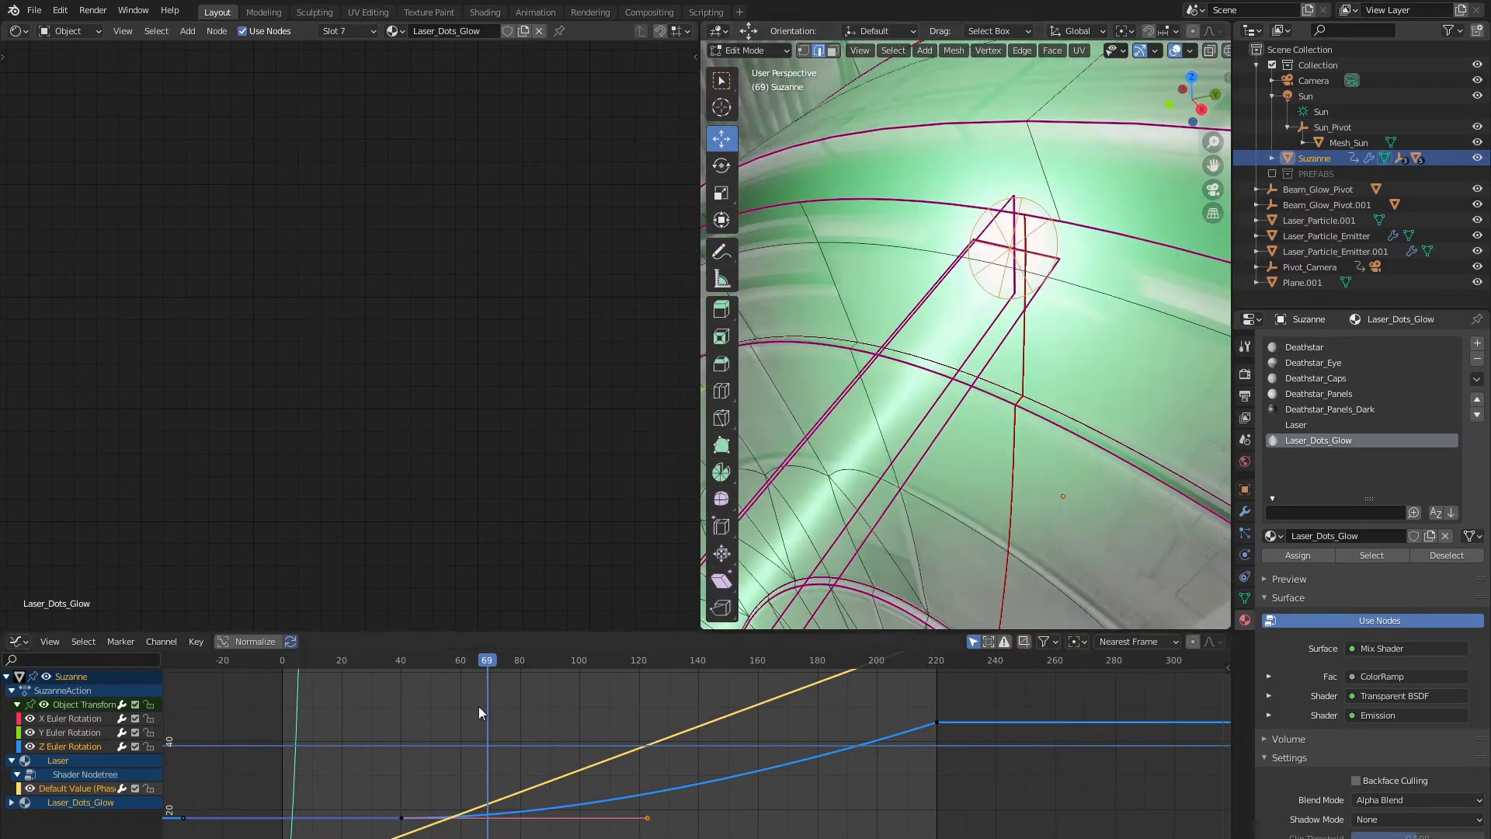
# Step: Scrub to frame 2 and select all linked faces of one laser beam in face select mode
pyautogui.moveTo(478, 706); pyautogui.dragTo(288, 768)
pyautogui.moveTo(975, 471); pyautogui.dragTo(988, 422, button='middle')
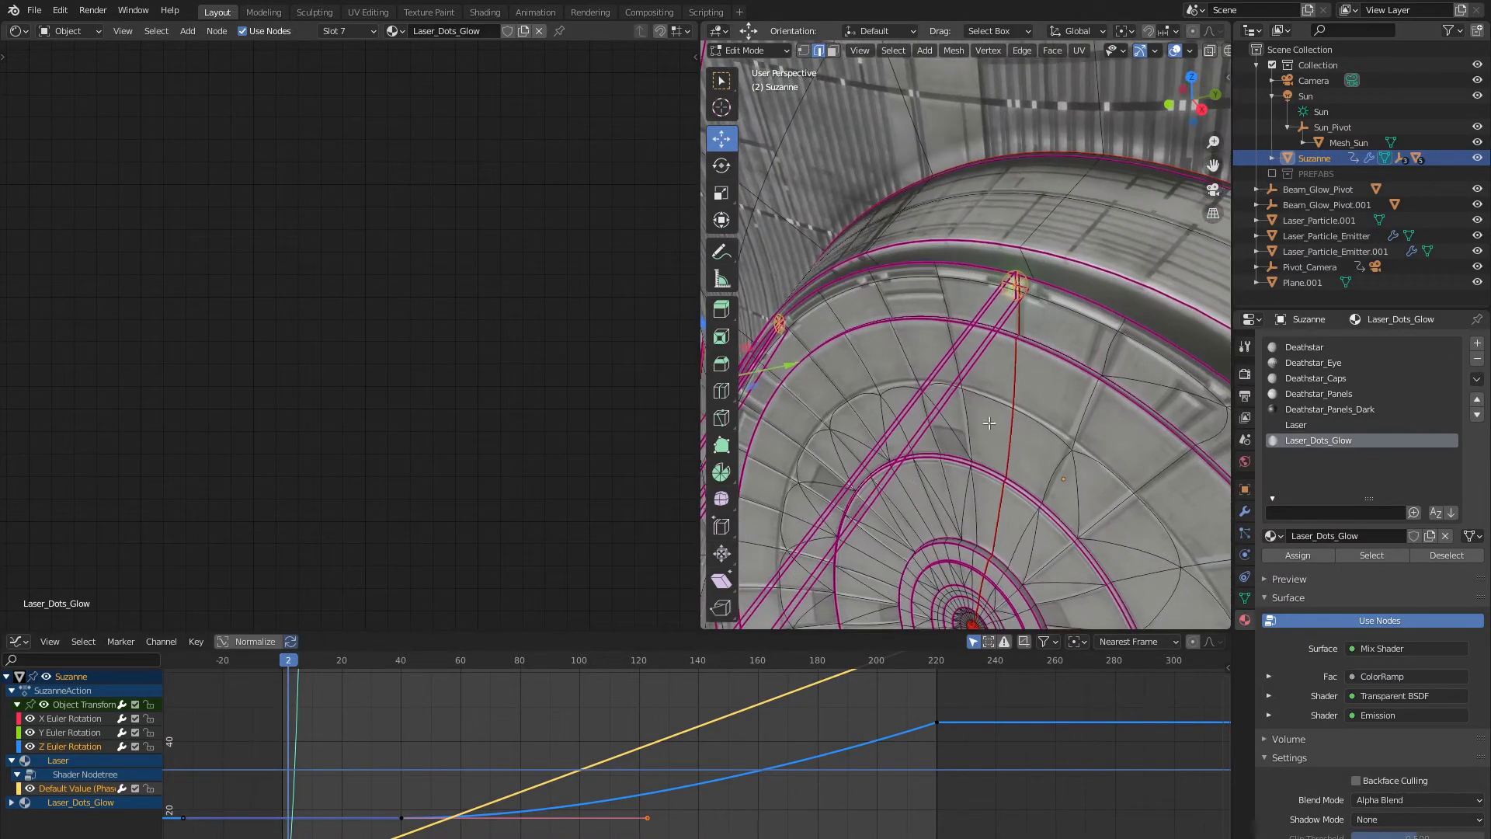
pyautogui.press('3')
pyautogui.press('a')
pyautogui.press('a')
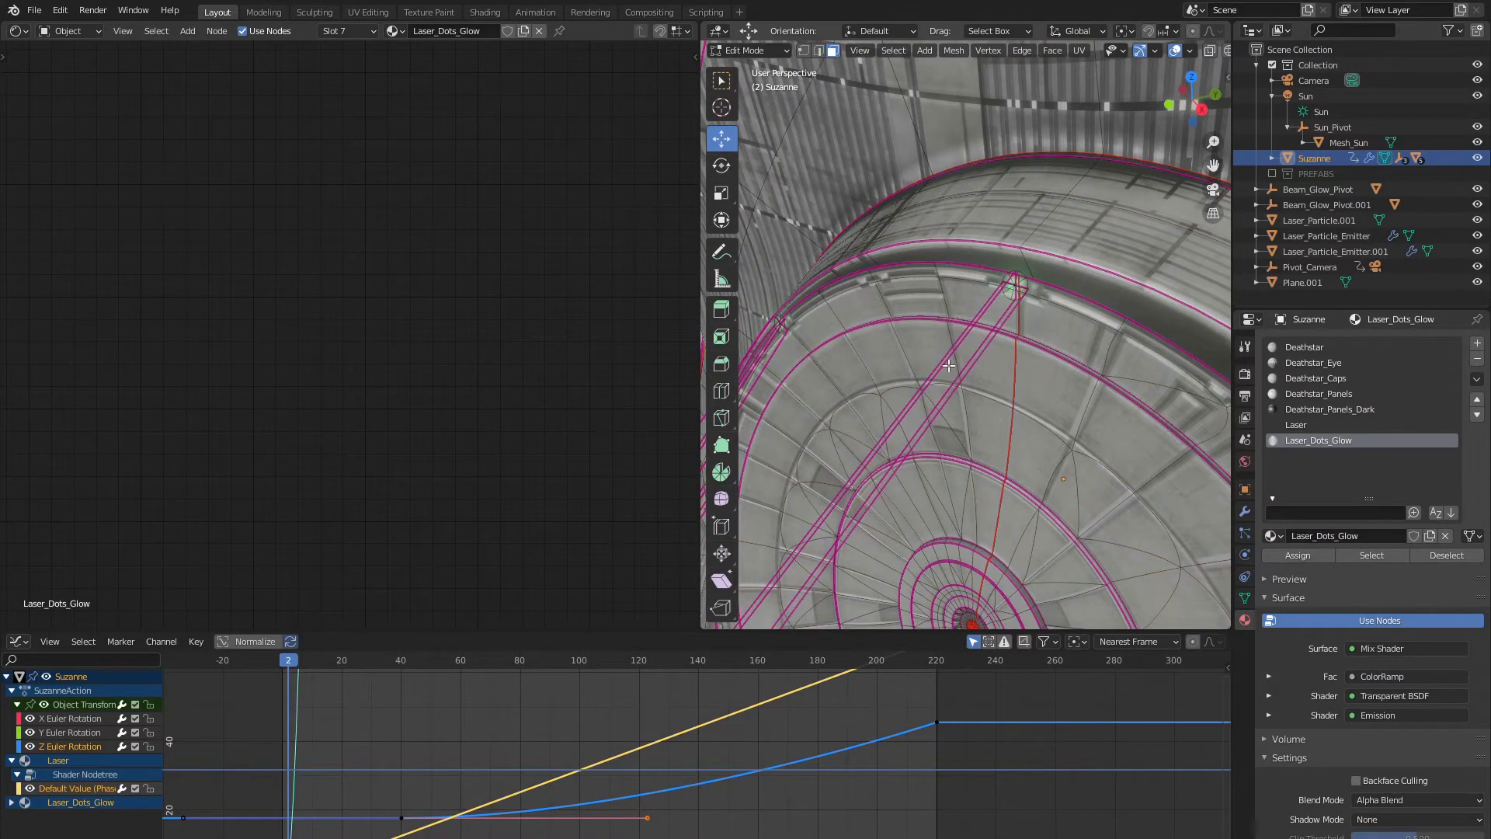
pyautogui.click(969, 370)
pyautogui.hotkey('ctrl', 'l')
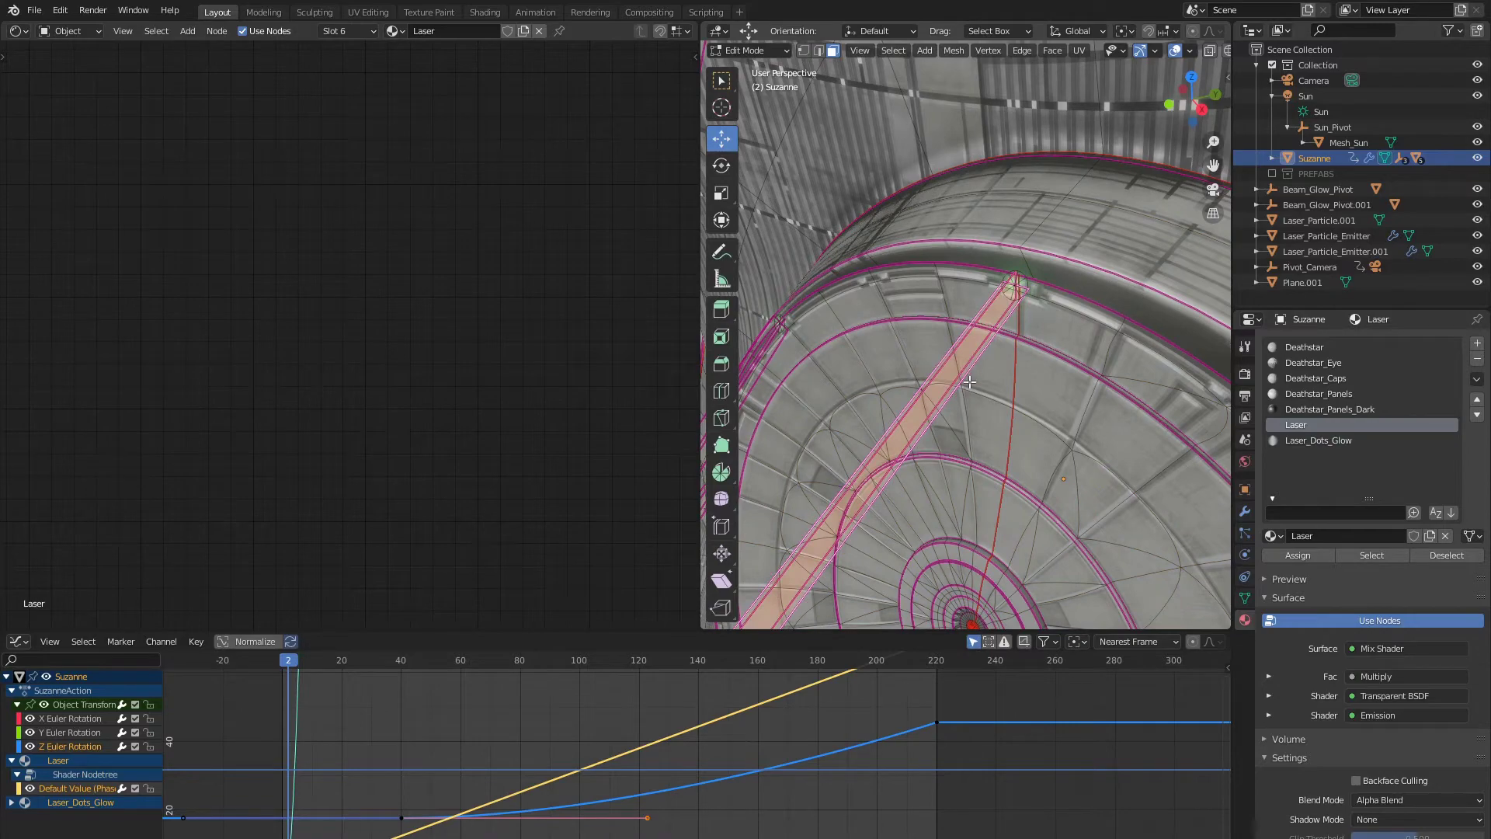
pyautogui.scroll(-5, 1066, 331)
pyautogui.keyDown('shift'); pyautogui.moveTo(1009, 435); pyautogui.dragTo(1044, 364, button='middle'); pyautogui.keyUp('shift')
pyautogui.scroll(2, 1064, 357)
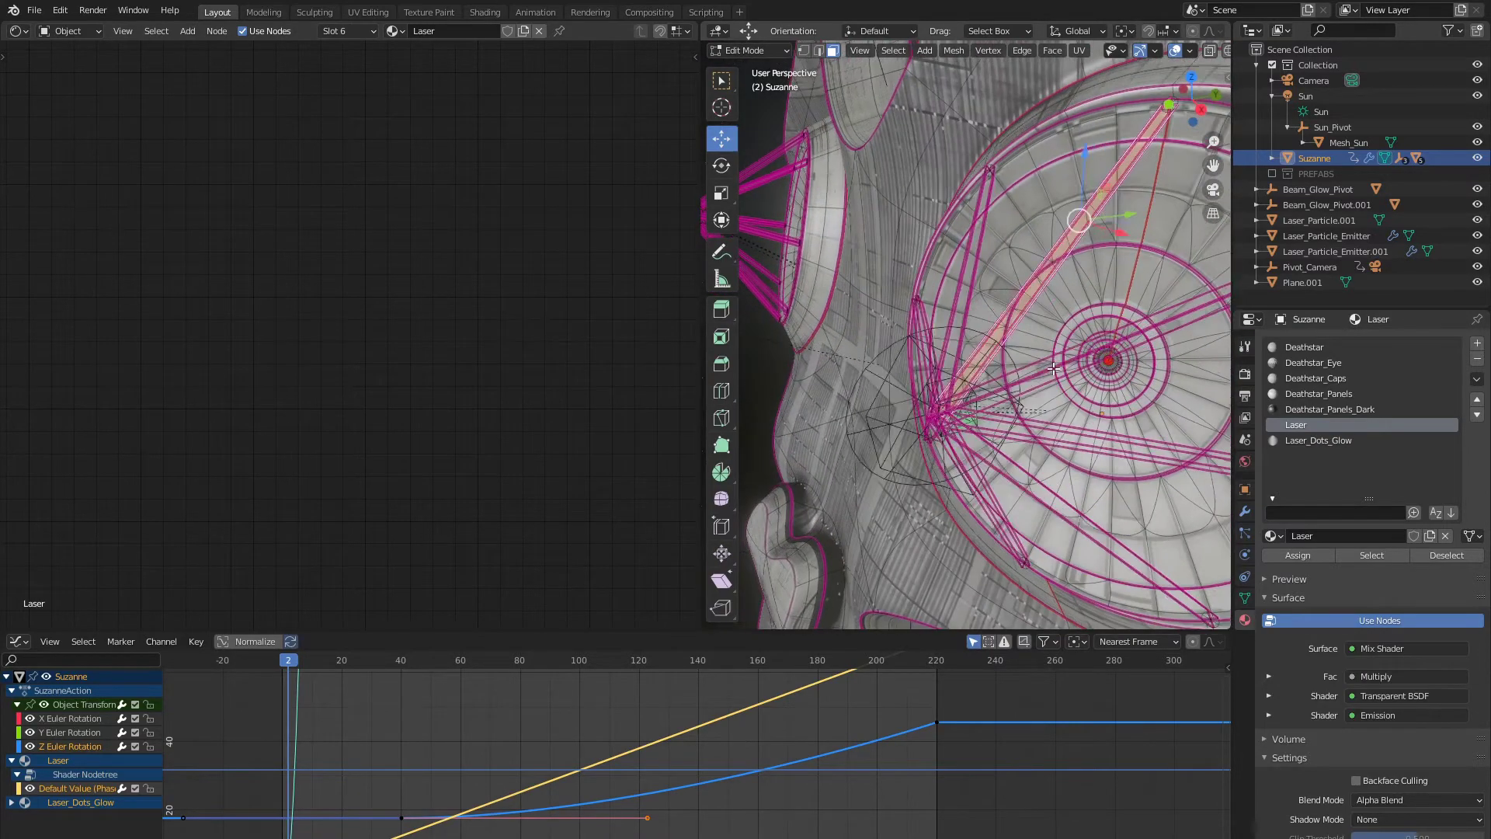
pyautogui.scroll(-3, 1041, 366)
pyautogui.scroll(2, 1040, 367)
# Step: Open the Laser_Dots_Glow nodes and check the animated Emission strength by scrubbing to frame 53 and viewing the dots in Object Mode
pyautogui.click(1298, 441)
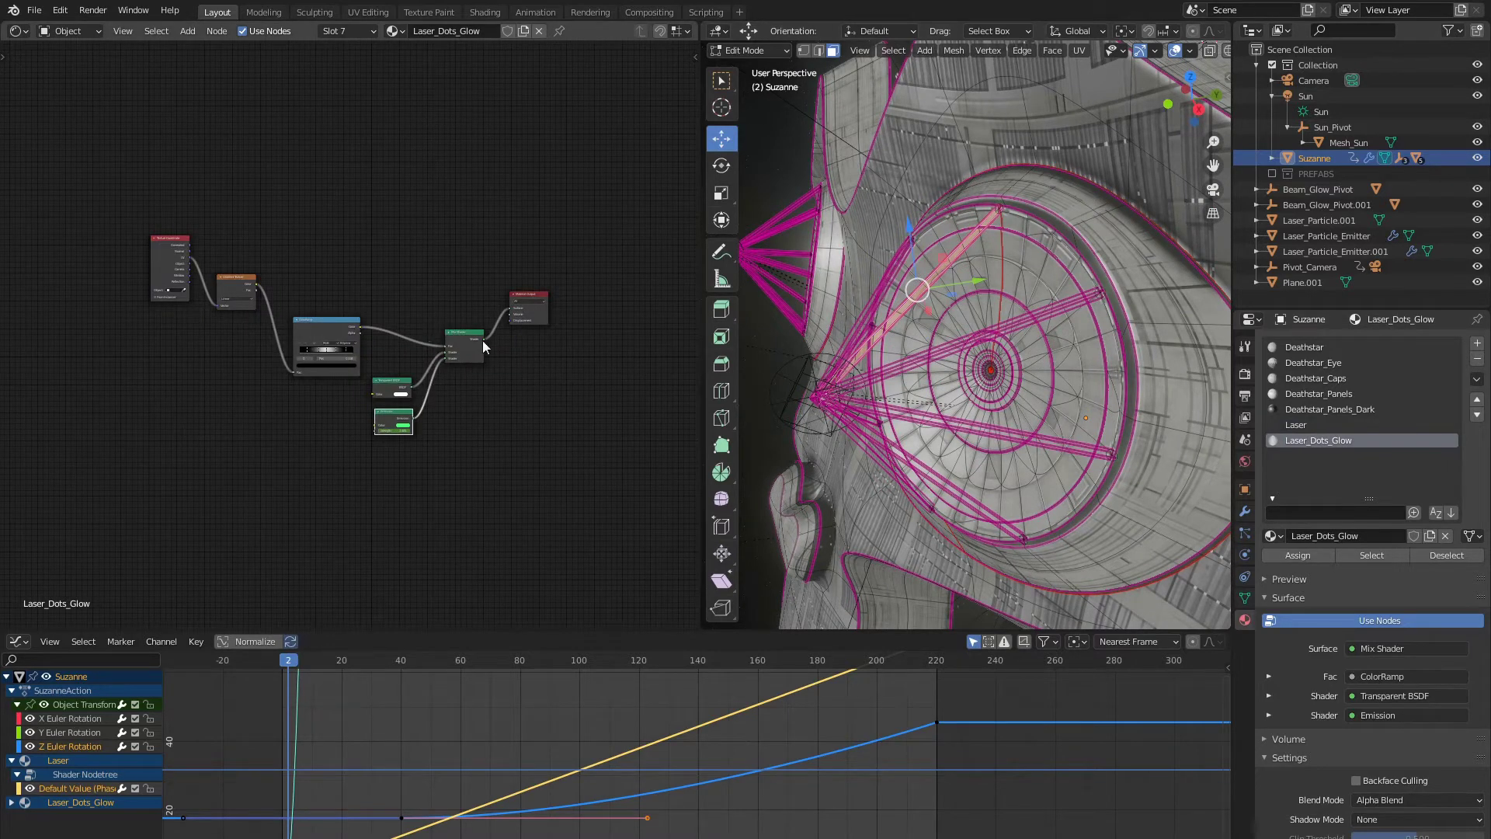
pyautogui.scroll(6, 423, 361)
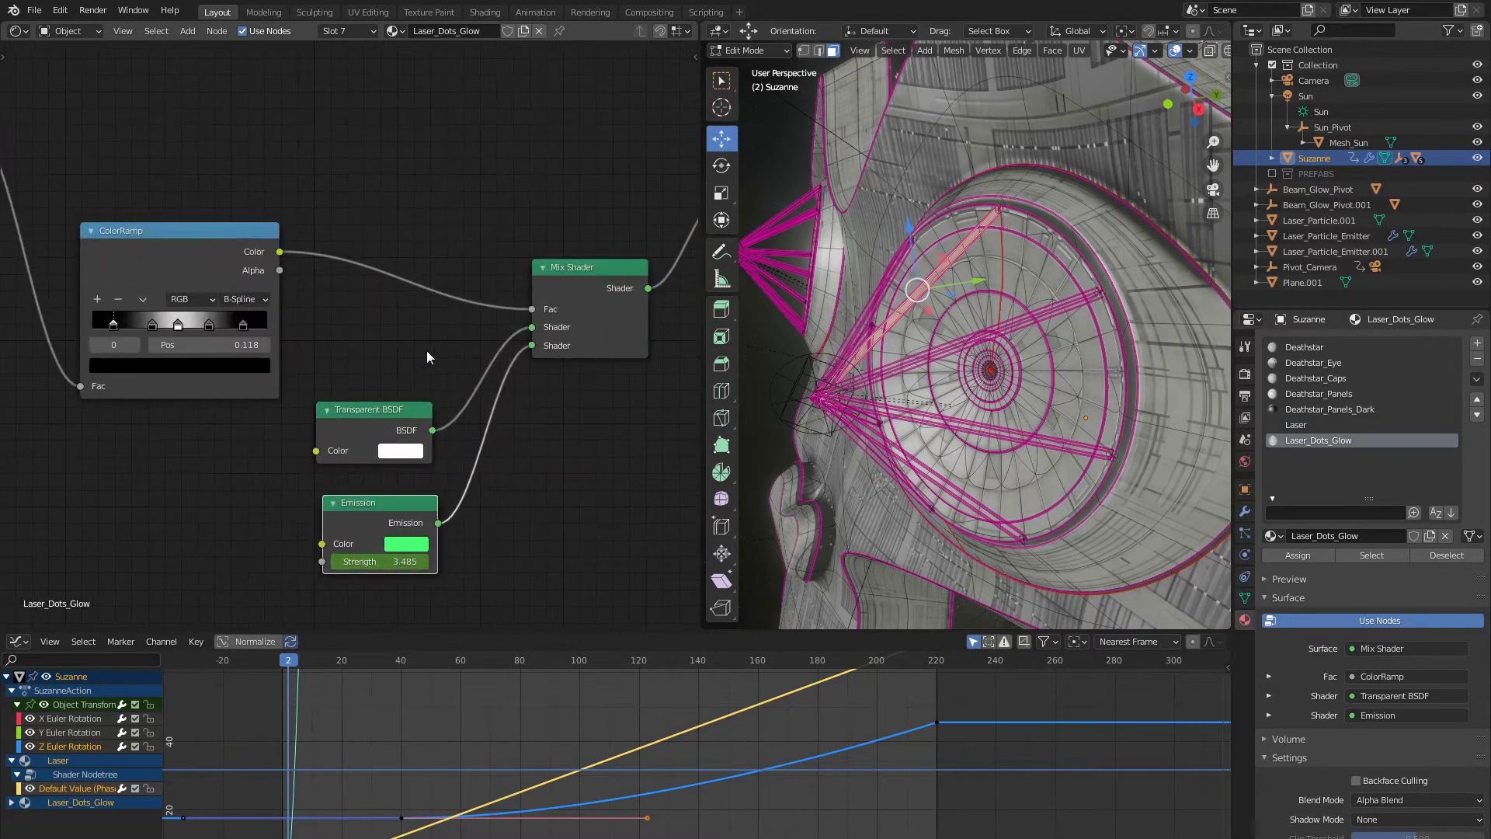
pyautogui.moveTo(296, 722); pyautogui.dragTo(441, 728)
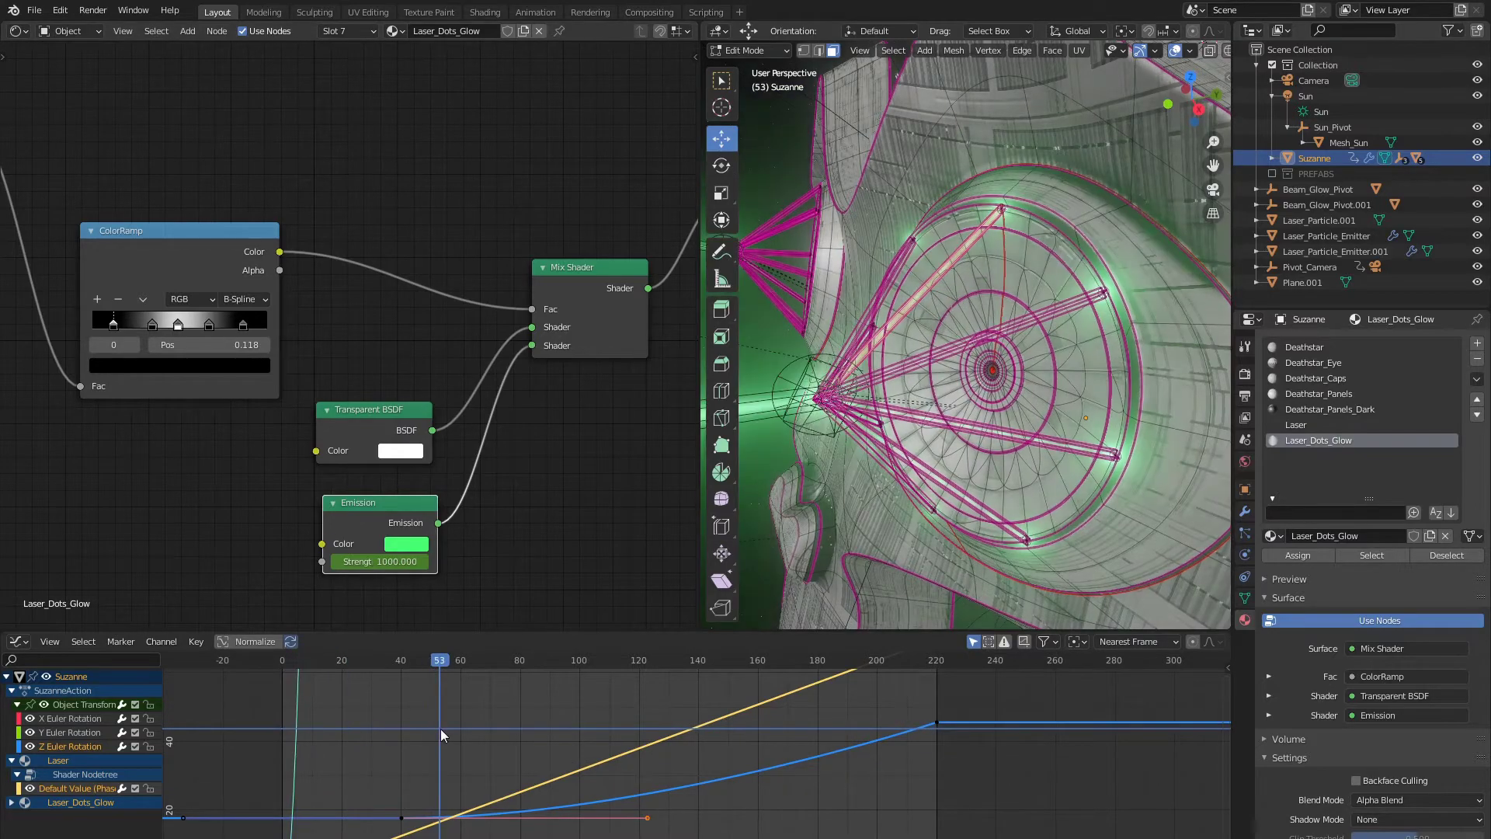
pyautogui.scroll(4, 959, 272)
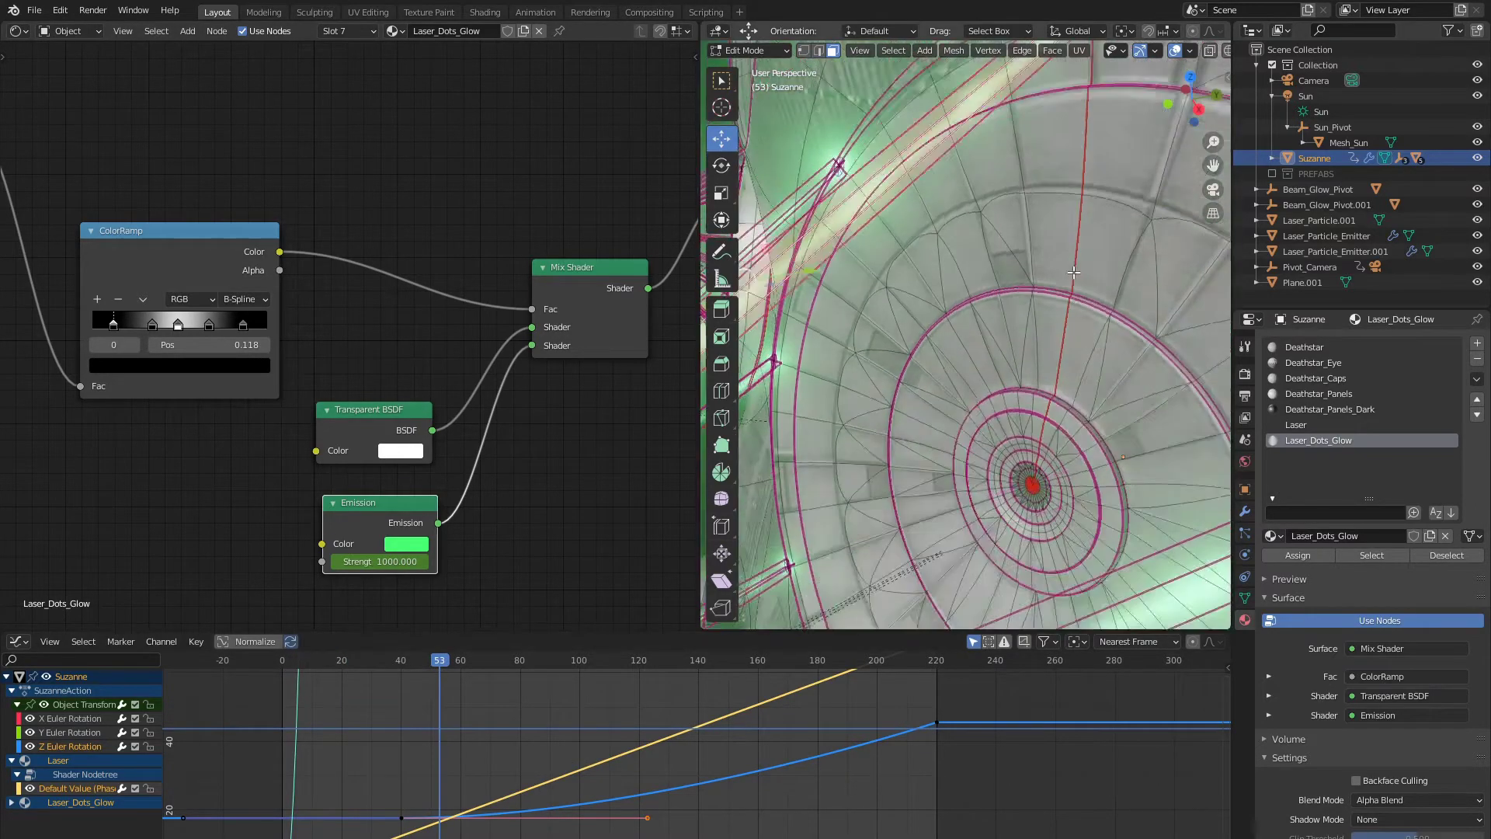
pyautogui.keyDown('shift'); pyautogui.moveTo(1081, 189); pyautogui.dragTo(1062, 323, button='middle'); pyautogui.keyUp('shift')
pyautogui.press('Tab')
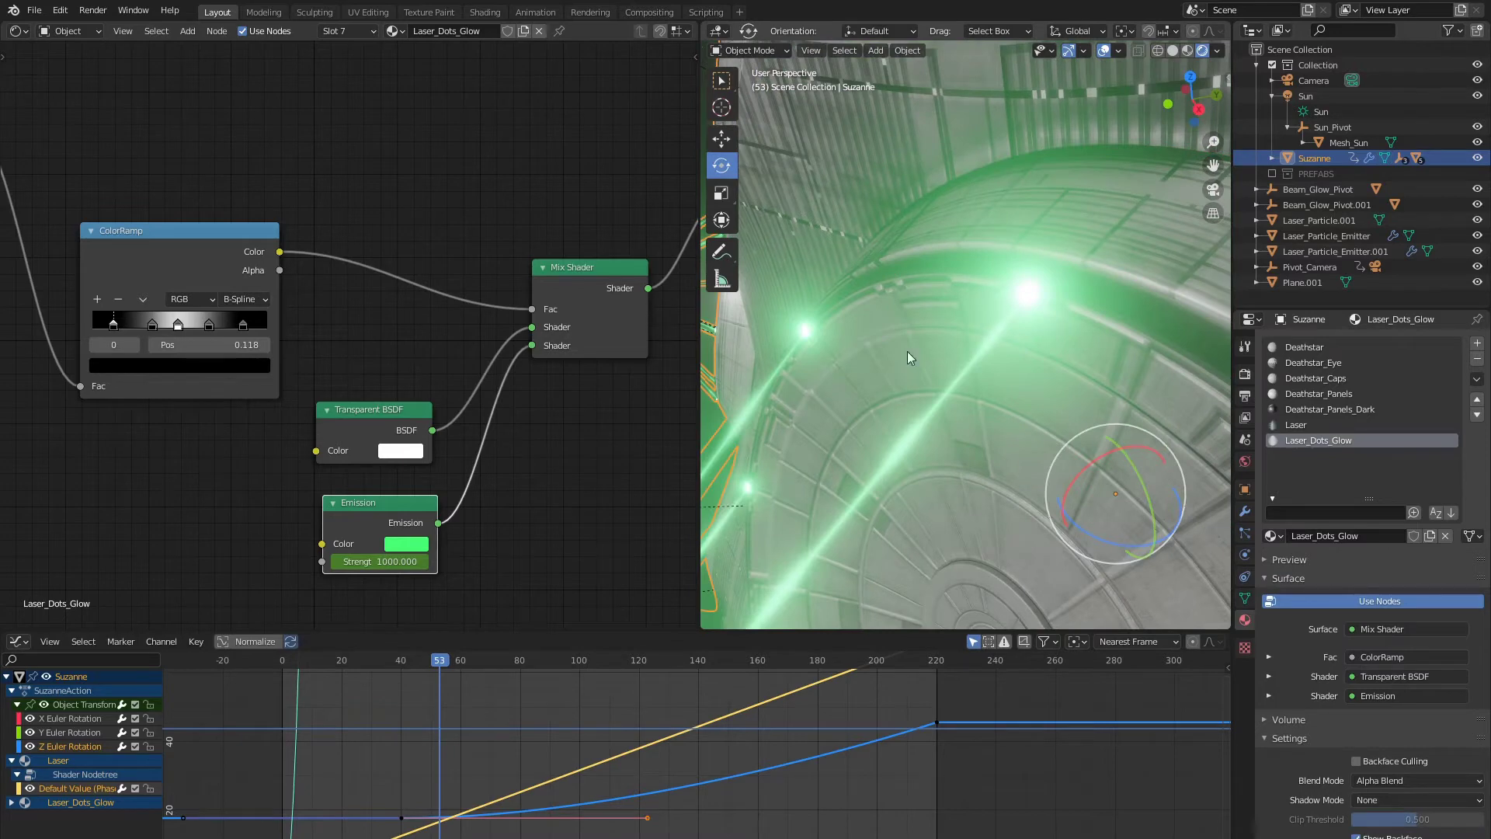
pyautogui.scroll(-5, 907, 351)
pyautogui.scroll(5, 927, 340)
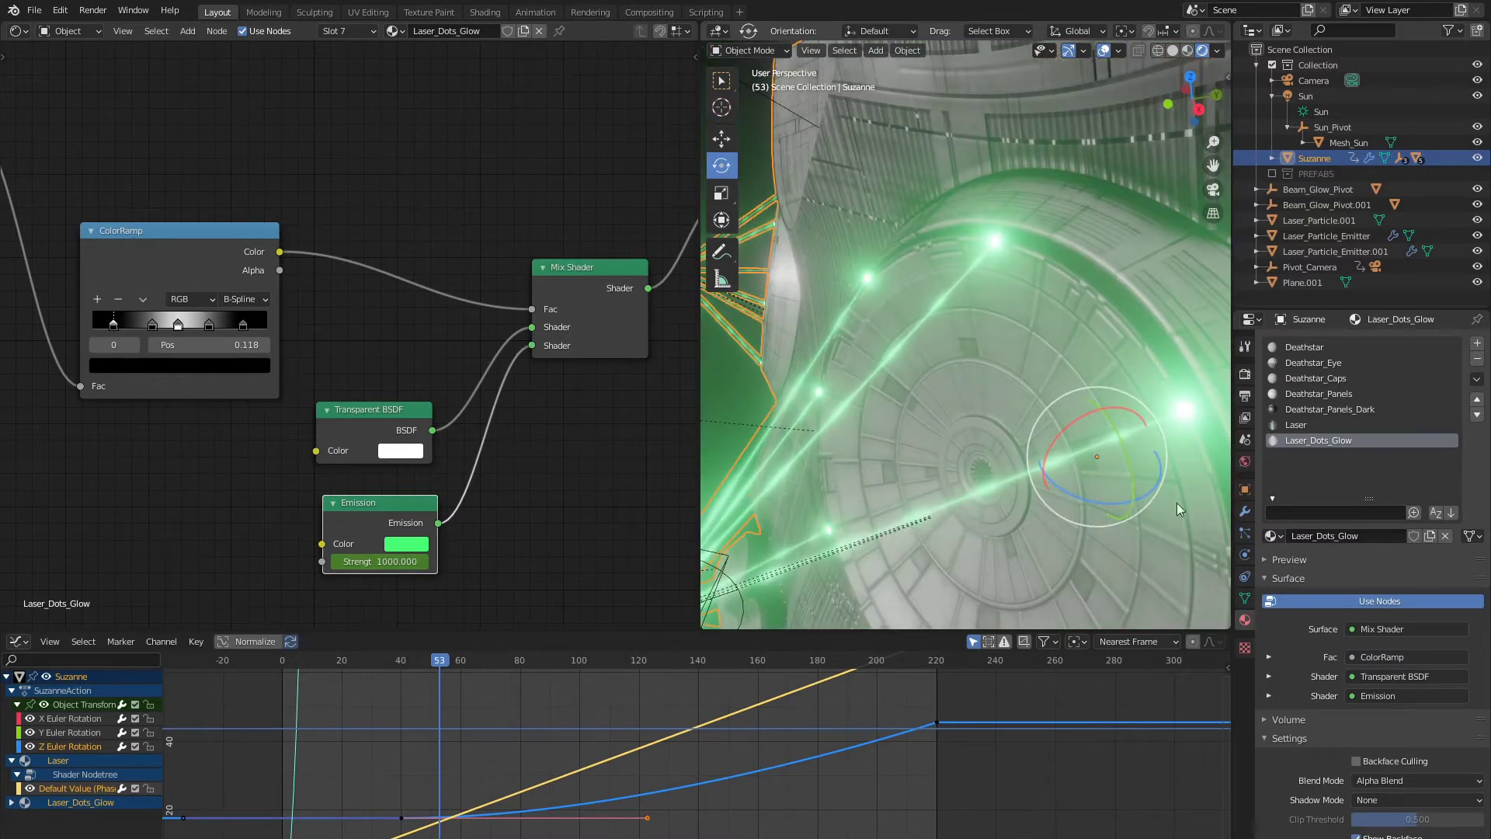
# Step: Open the Laser material's nodes and examine the Wave Texture's animated phase offset while scrubbing to frame 90
pyautogui.click(1297, 425)
pyautogui.press('Home')
pyautogui.scroll(6, 288, 349)
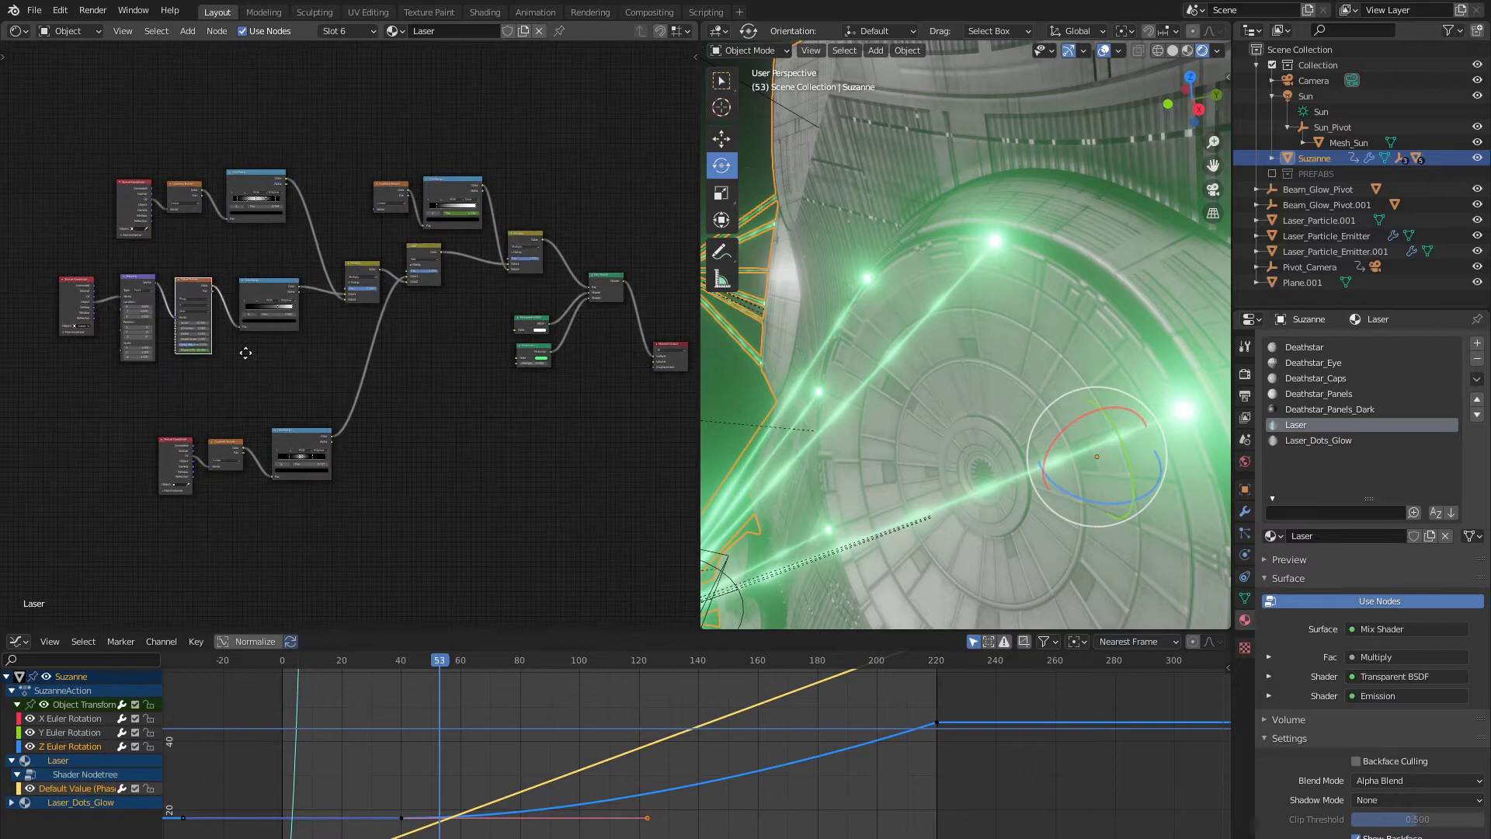
pyautogui.moveTo(243, 352); pyautogui.dragTo(479, 509, button='middle')
pyautogui.scroll(1, 376, 436)
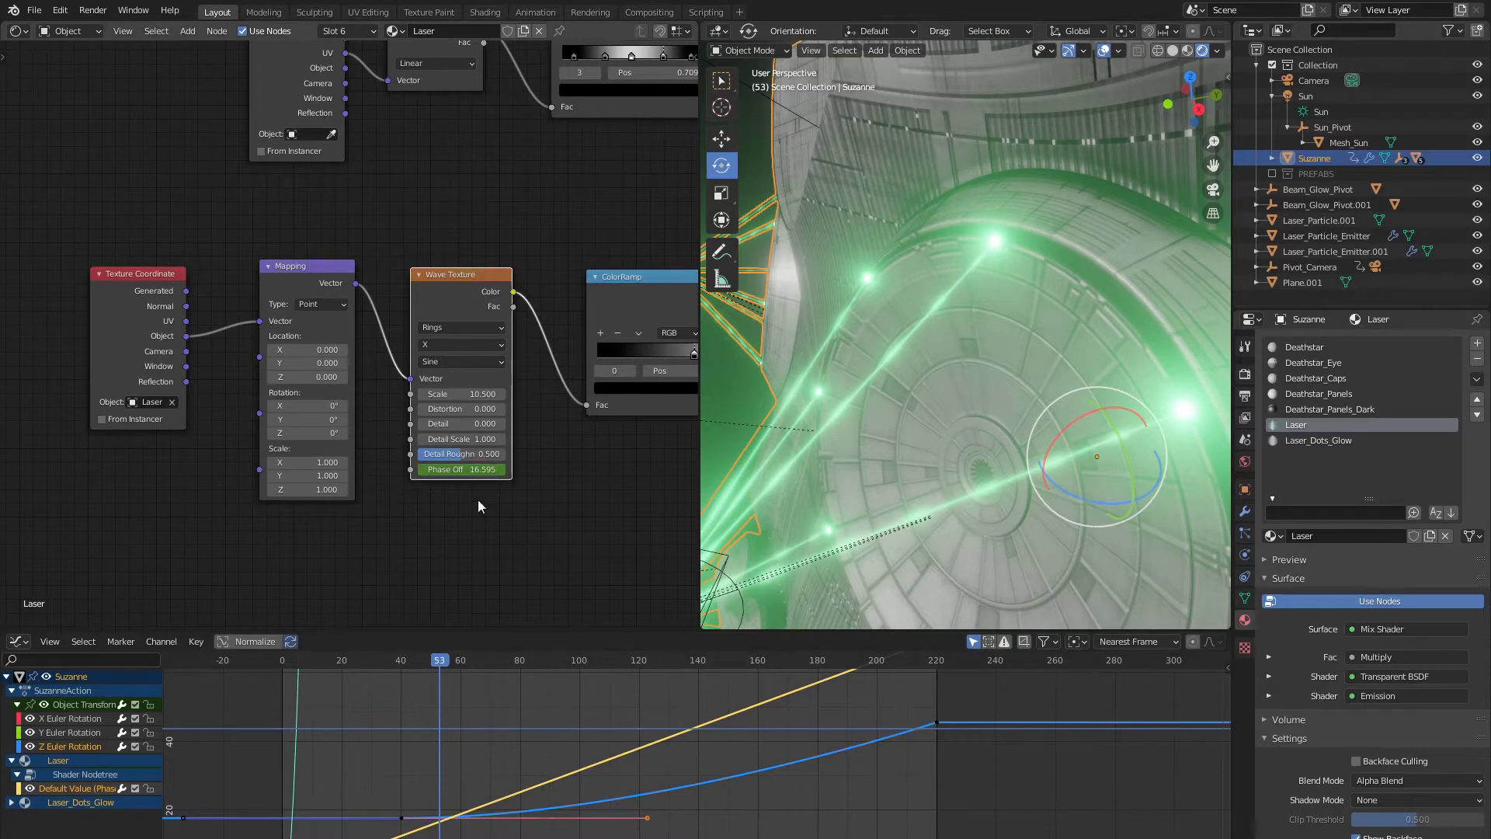
pyautogui.scroll(3, 478, 506)
pyautogui.moveTo(434, 720); pyautogui.dragTo(549, 738)
pyautogui.scroll(-4, 397, 279)
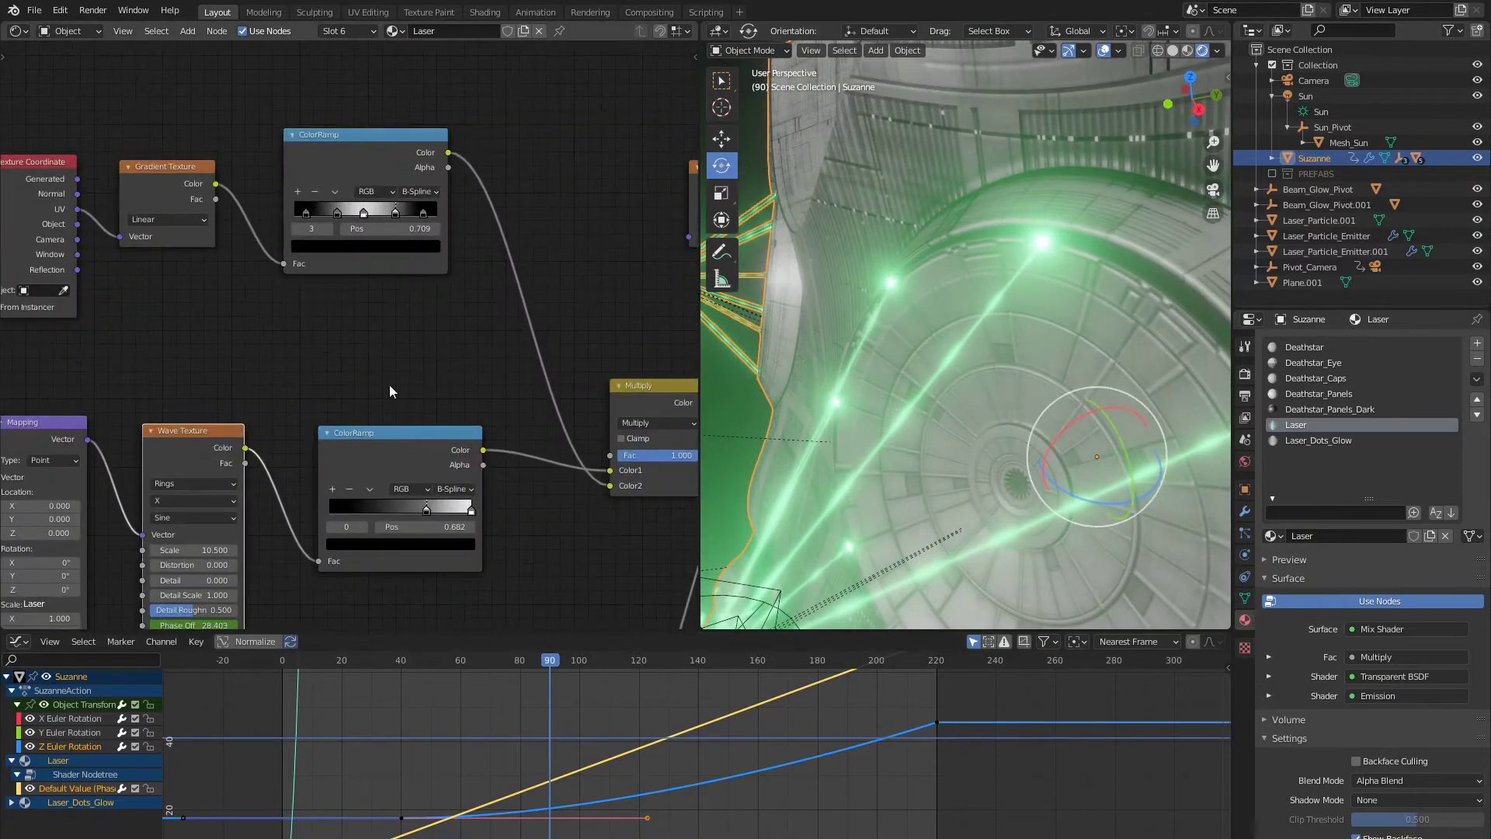
# Step: Examine how the Gradient Texture's ColorRamp is multiplied with the Wave Texture's ColorRamp and compare it with the beams
pyautogui.moveTo(465, 389); pyautogui.dragTo(443, 339, button='middle')
pyautogui.scroll(2, 444, 340)
pyautogui.moveTo(419, 268); pyautogui.dragTo(442, 380, button='middle')
pyautogui.moveTo(390, 468); pyautogui.dragTo(388, 452, button='middle')
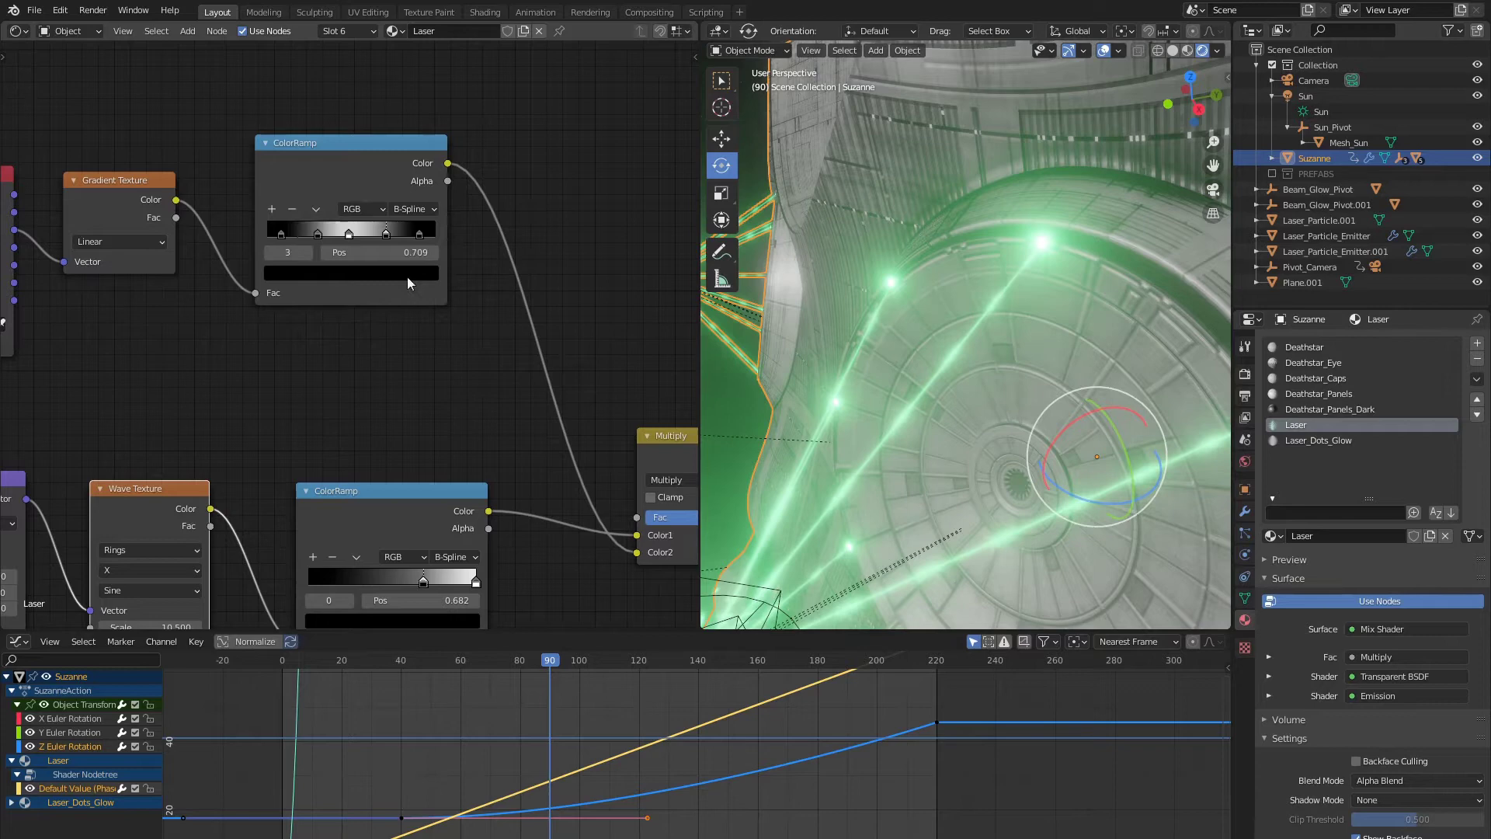
pyautogui.scroll(5, 913, 429)
pyautogui.scroll(-3, 913, 429)
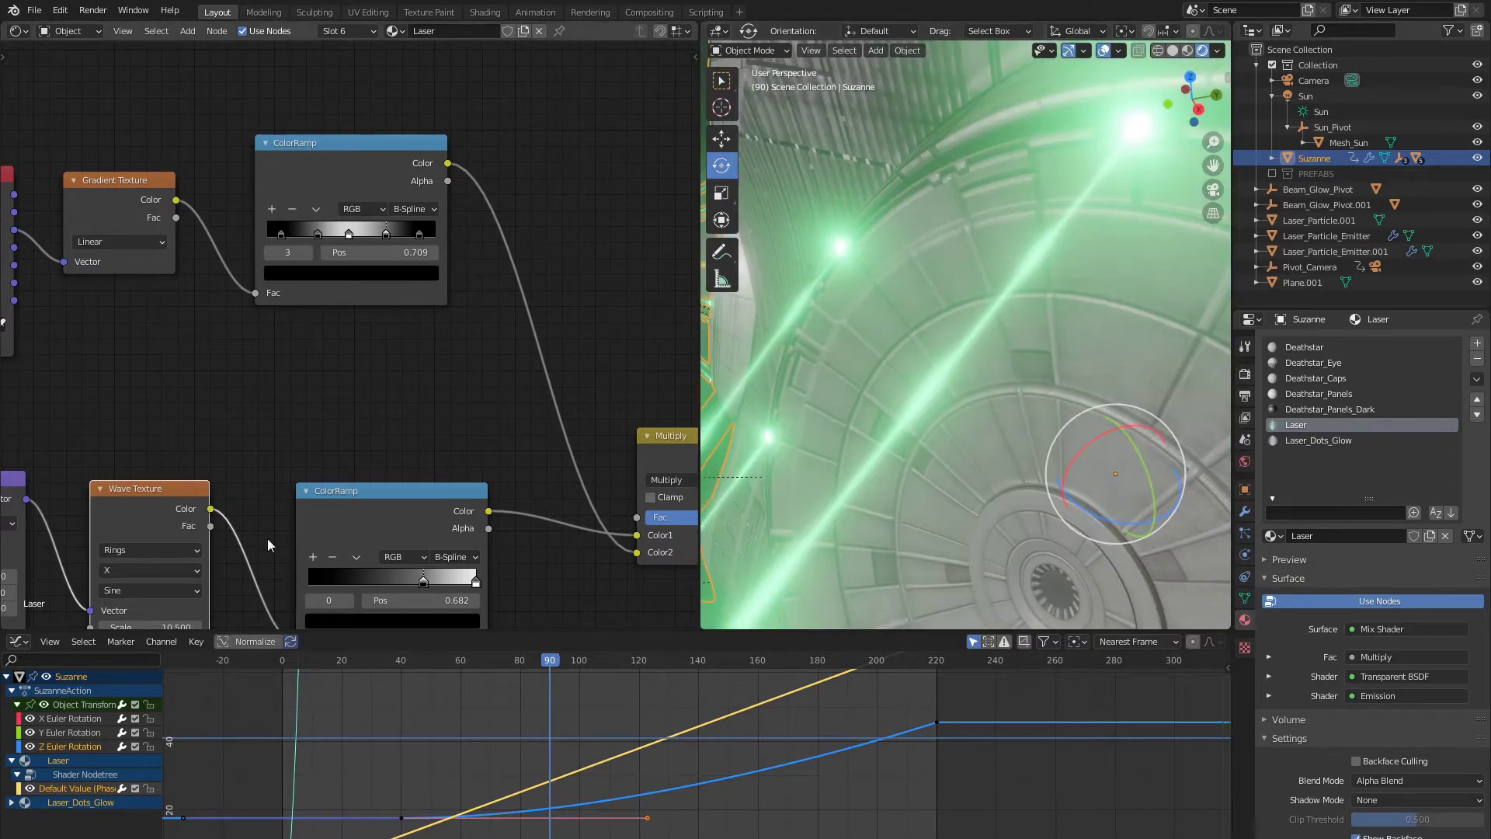
# Step: Set the wave ColorRamp's stop 0 to position 0.764 and the gradient ColorRamp's stop 3 to 0.664
pyautogui.moveTo(388, 579); pyautogui.dragTo(418, 579)
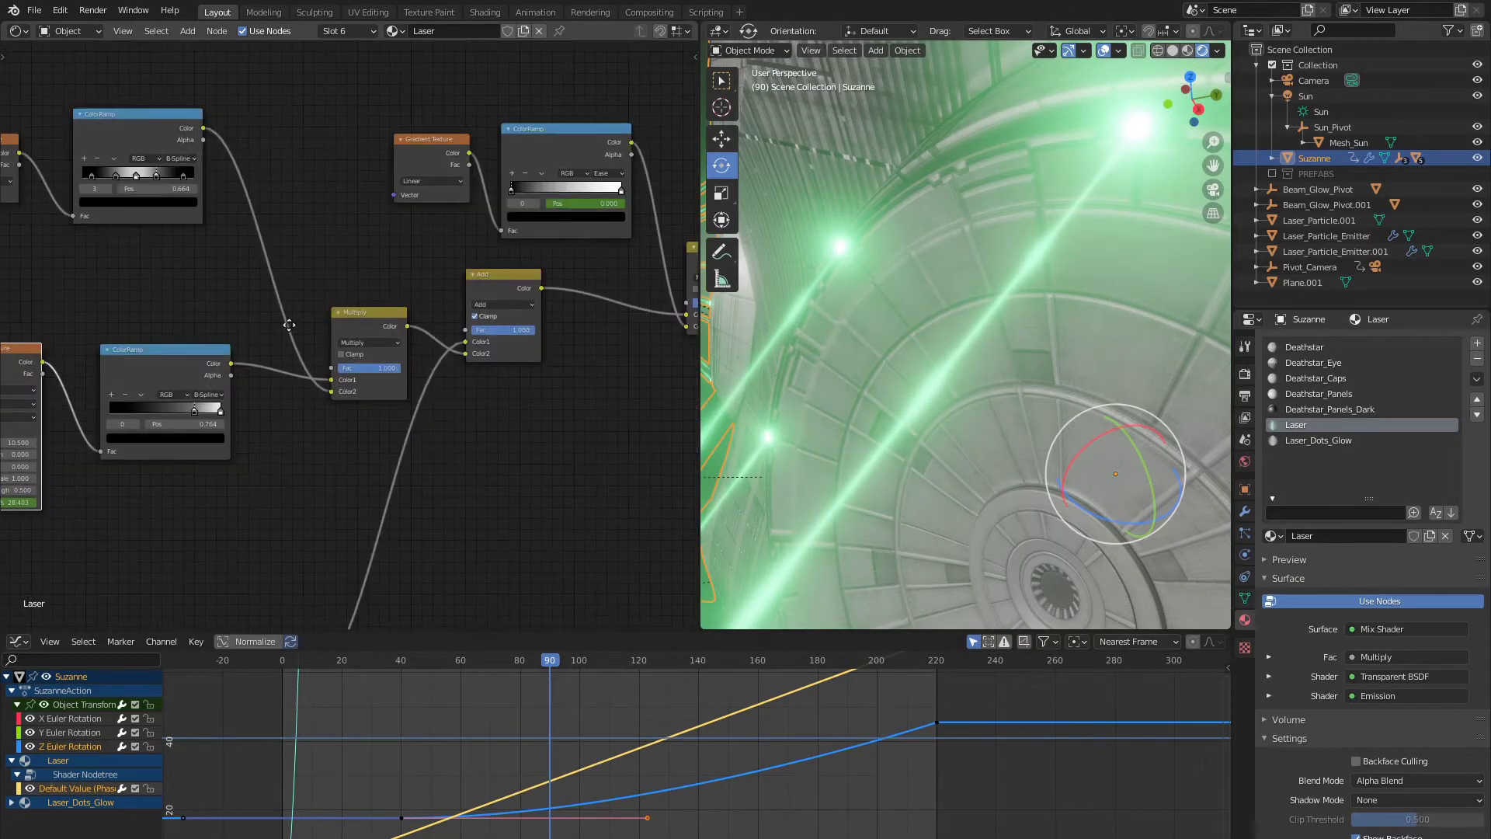
pyautogui.moveTo(420, 273); pyautogui.dragTo(306, 390, button='middle')
pyautogui.scroll(1, 365, 322)
# Step: Try sliding the Ease ColorRamp's stops, leave its white stop at 1.000 and inspect the beams meeting before the eye
pyautogui.moveTo(412, 309)
pyautogui.mouseDown()
pyautogui.moveTo(477, 309)
pyautogui.moveTo(396, 309)
pyautogui.mouseUp()
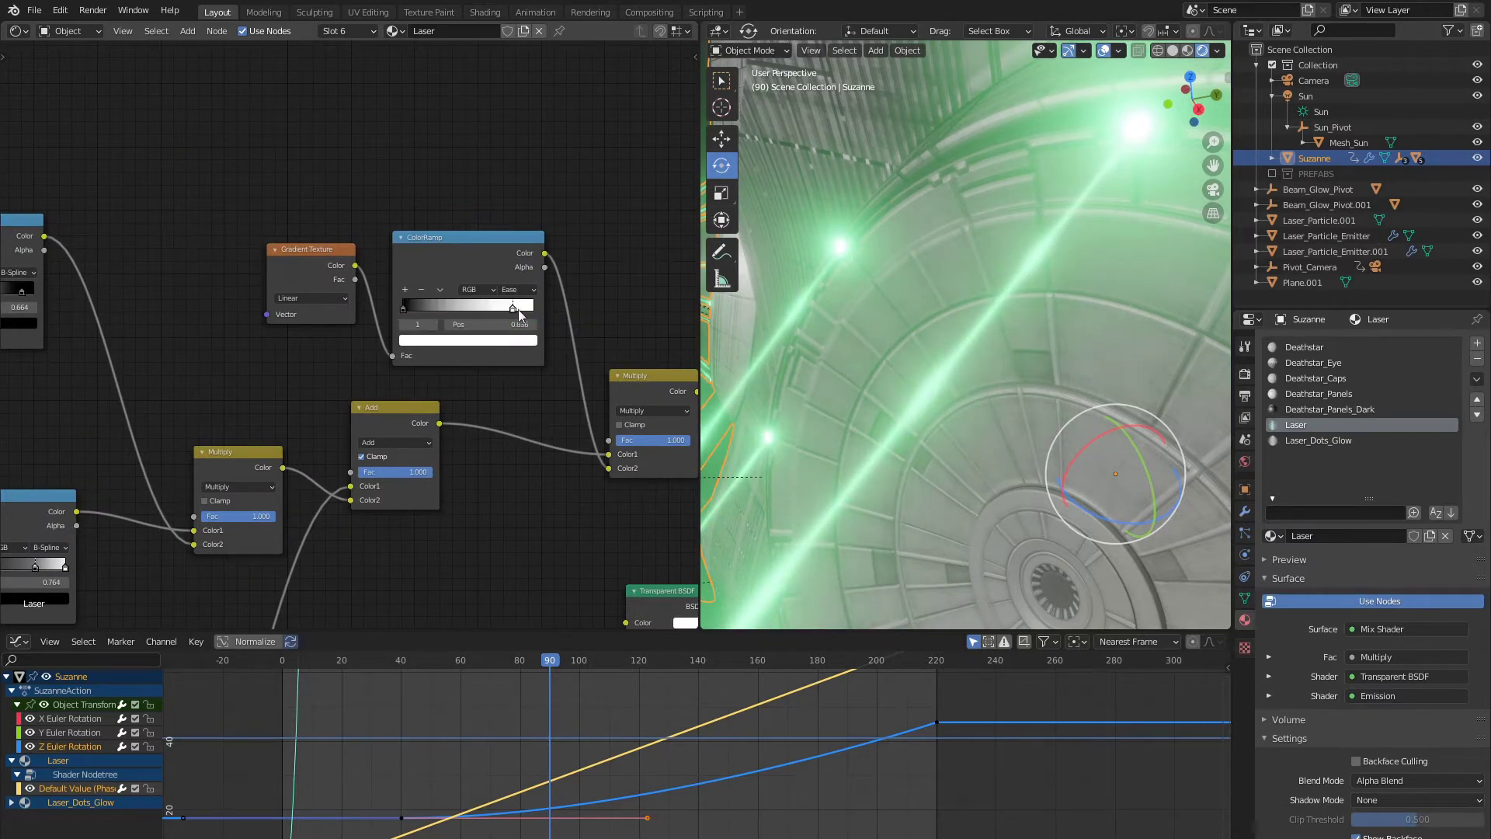
pyautogui.moveTo(513, 308); pyautogui.dragTo(536, 309)
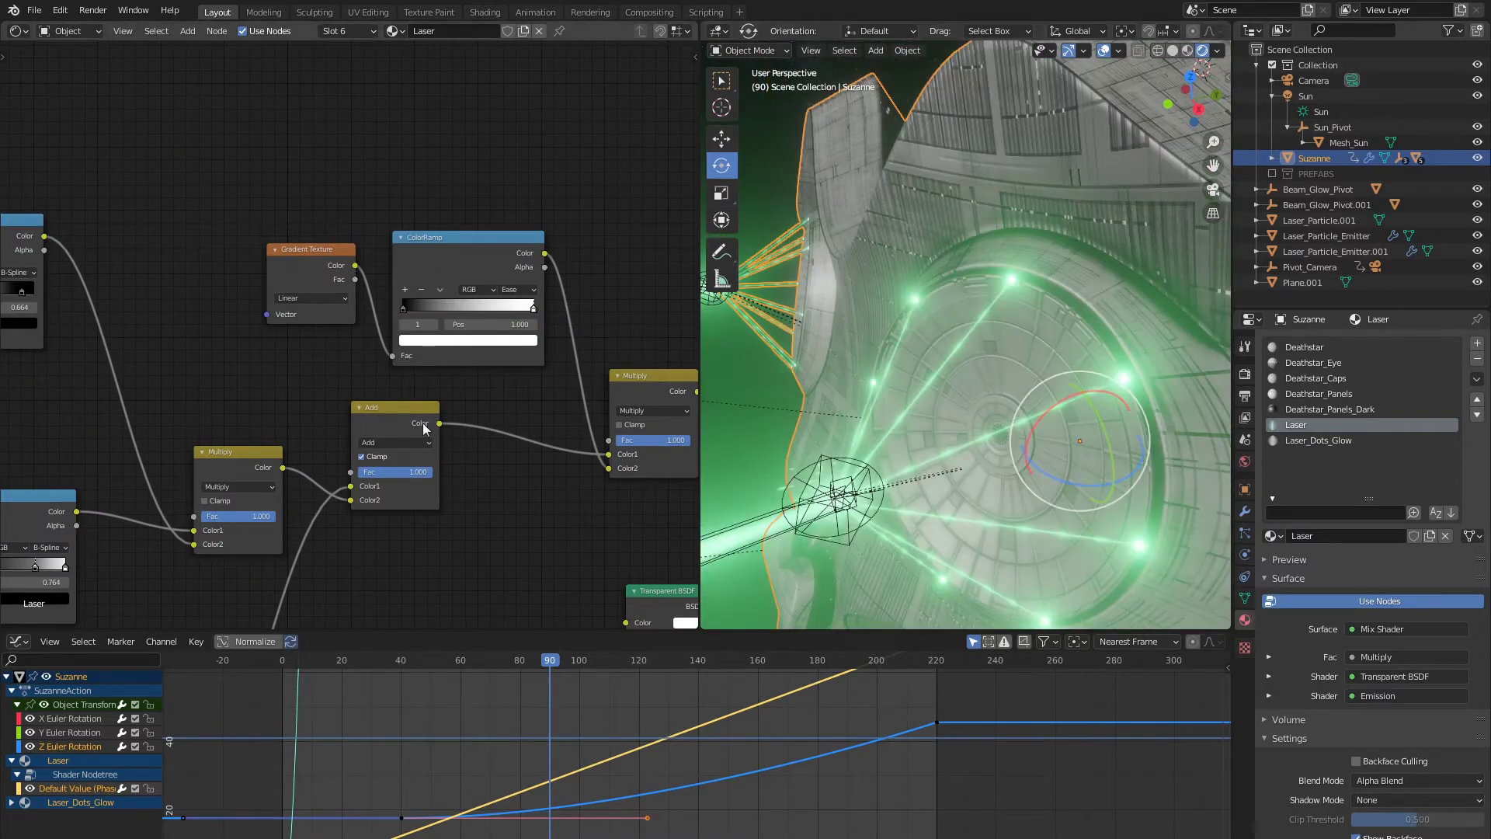
pyautogui.moveTo(480, 427); pyautogui.dragTo(434, 339, button='middle')
pyautogui.scroll(-4, 434, 339)
pyautogui.scroll(-1, 925, 431)
pyautogui.keyDown('shift'); pyautogui.moveTo(924, 431); pyautogui.dragTo(953, 455, button='middle'); pyautogui.keyUp('shift')
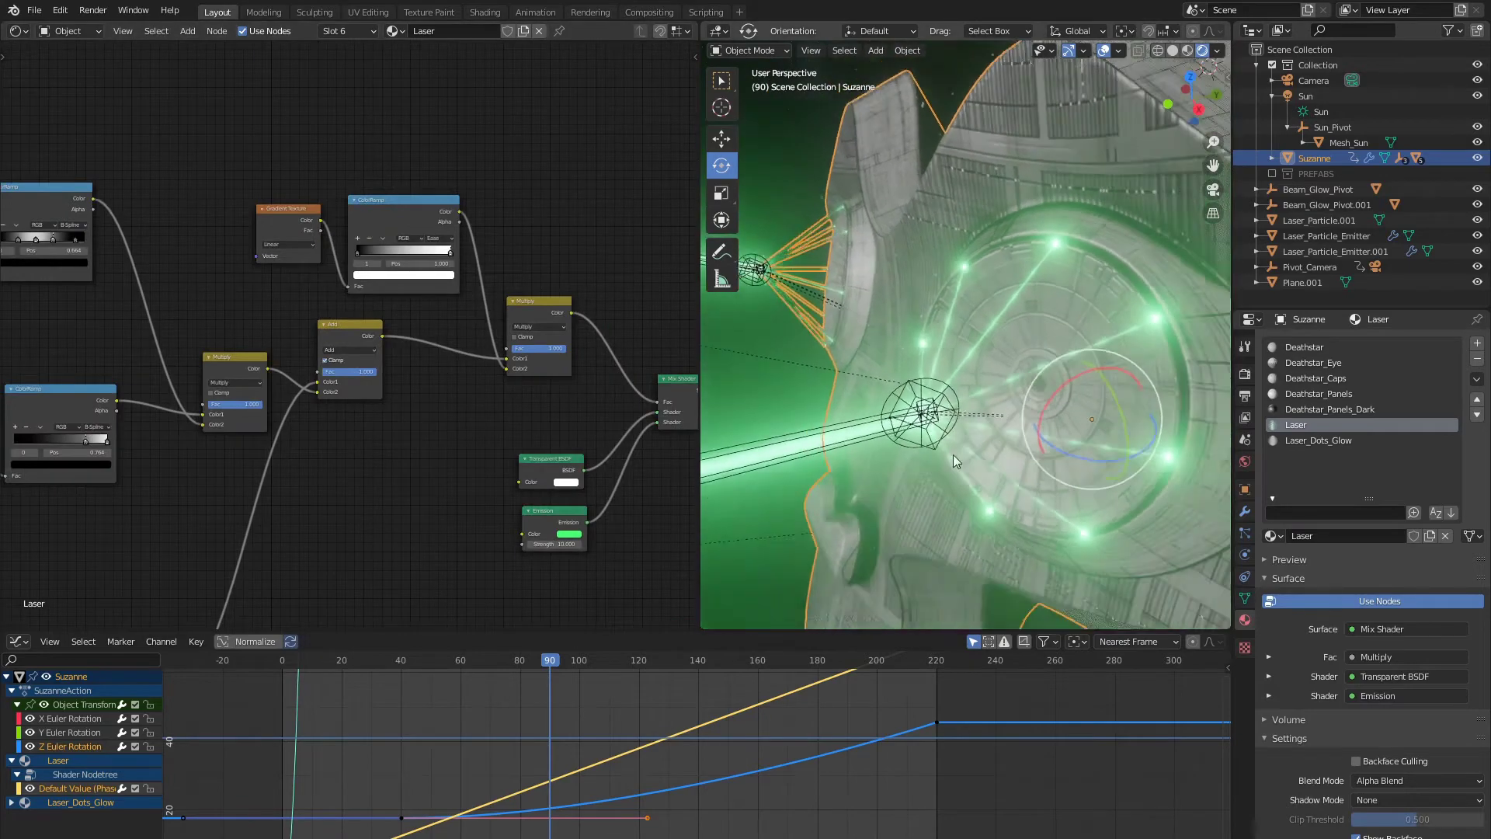
# Step: Select the main green laser beam, scrub to frame 61 and examine the animated Mix factor in its Laser_Beam material
pyautogui.click(851, 419)
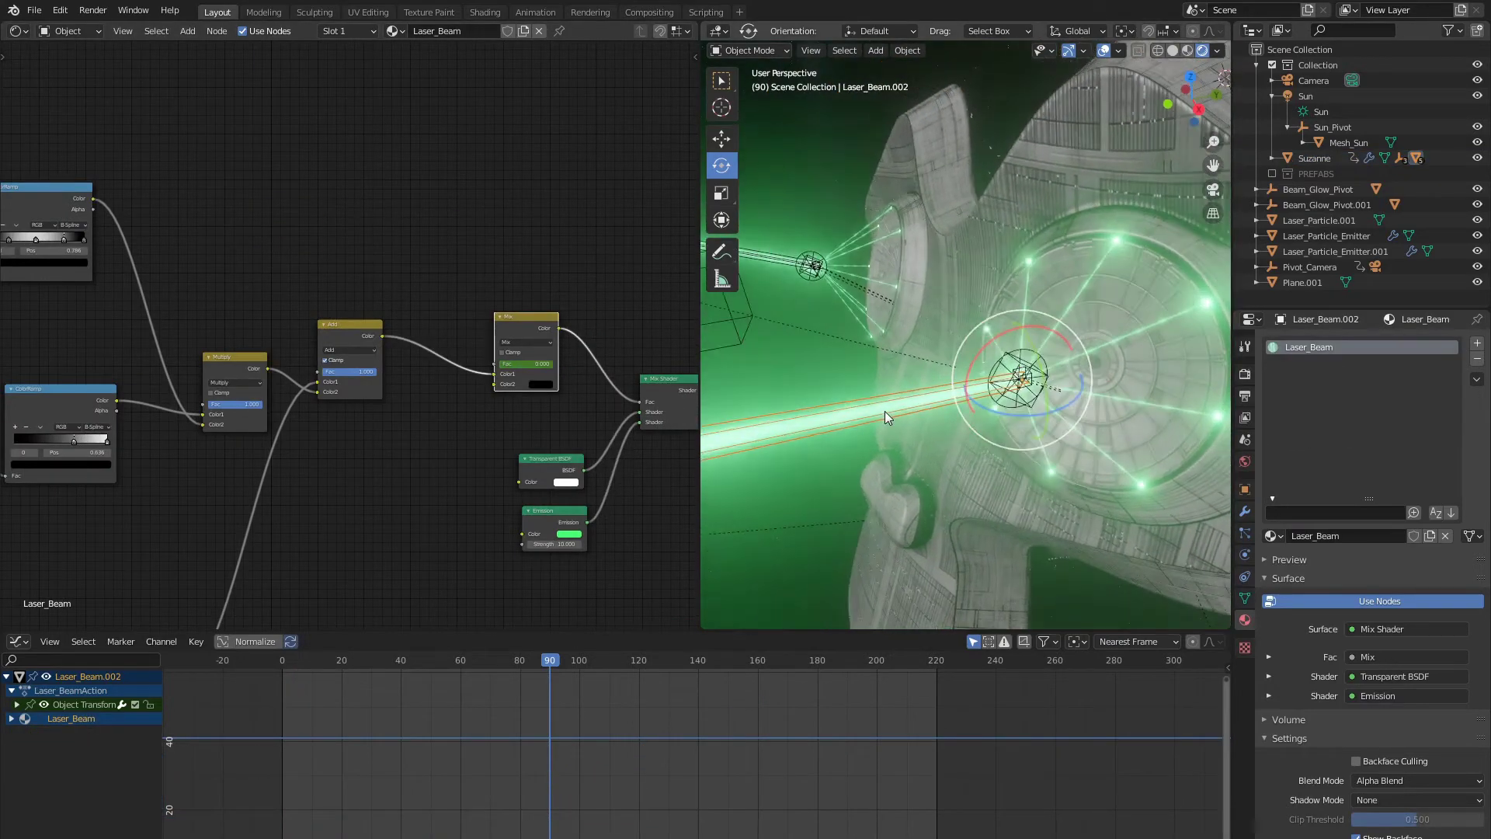
pyautogui.moveTo(540, 707); pyautogui.dragTo(465, 705)
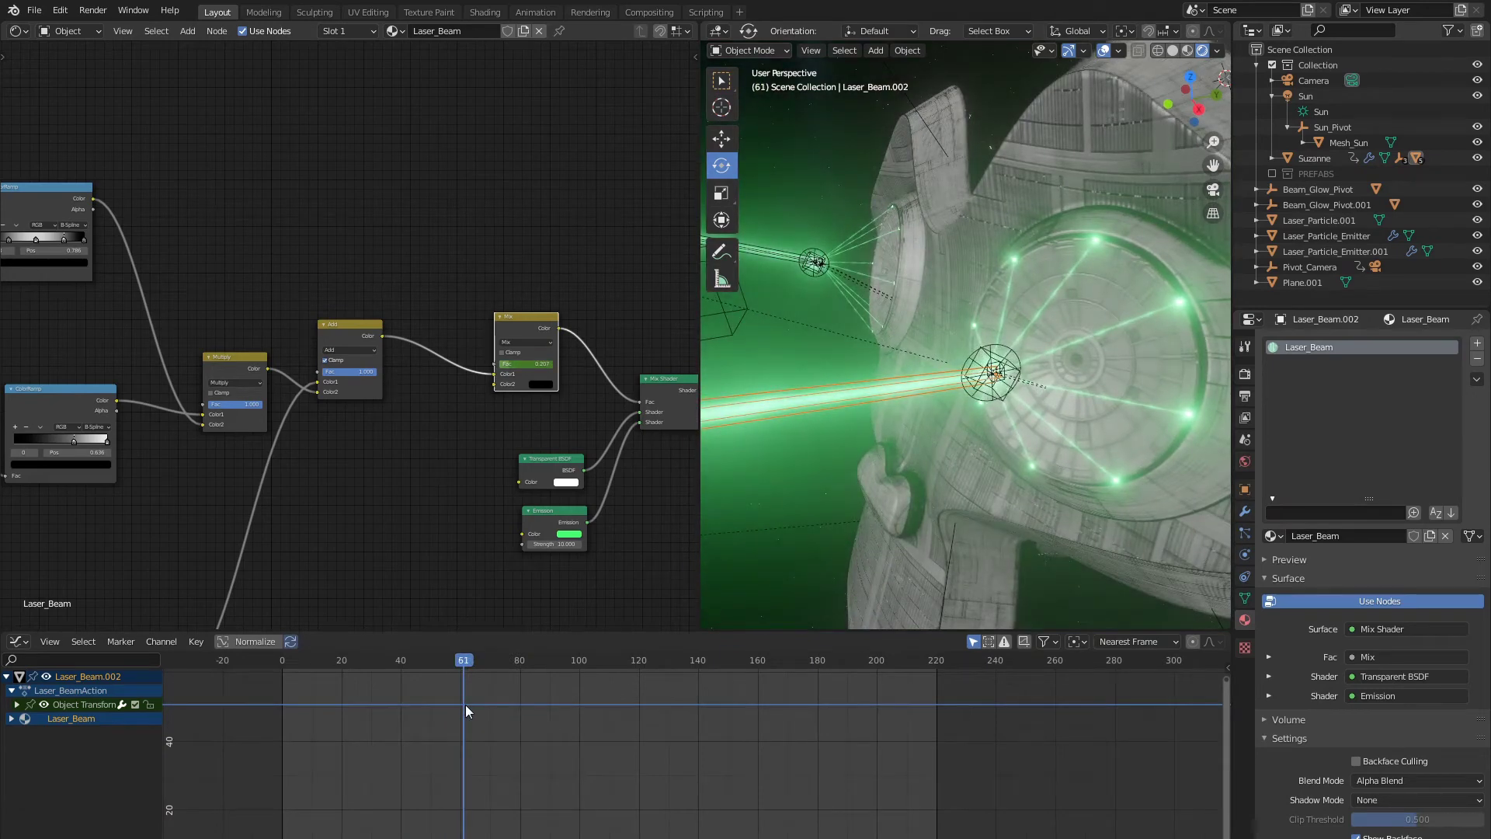
pyautogui.moveTo(401, 372); pyautogui.dragTo(295, 429, button='middle')
pyautogui.scroll(-11, 435, 348)
pyautogui.scroll(8, 528, 385)
pyautogui.scroll(10, 495, 371)
pyautogui.moveTo(496, 418); pyautogui.dragTo(429, 406, button='middle')
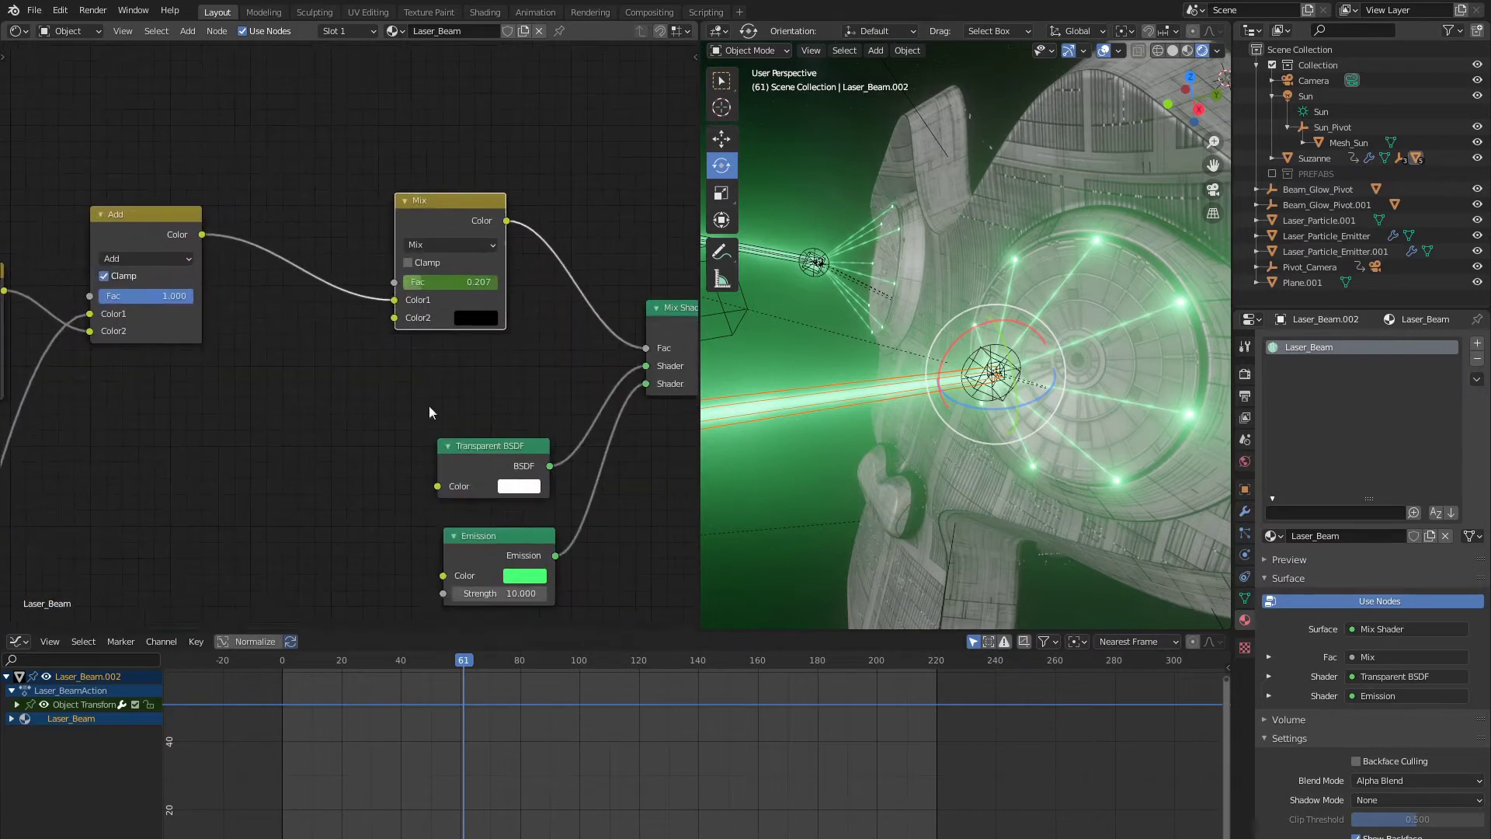
# Step: Scrub the timeline to frame 74 and examine how the animated Mix factor changes the Laser_Beam material
pyautogui.moveTo(417, 757); pyautogui.dragTo(502, 762)
pyautogui.moveTo(296, 352); pyautogui.dragTo(409, 354, button='middle')
pyautogui.scroll(-2, 411, 365)
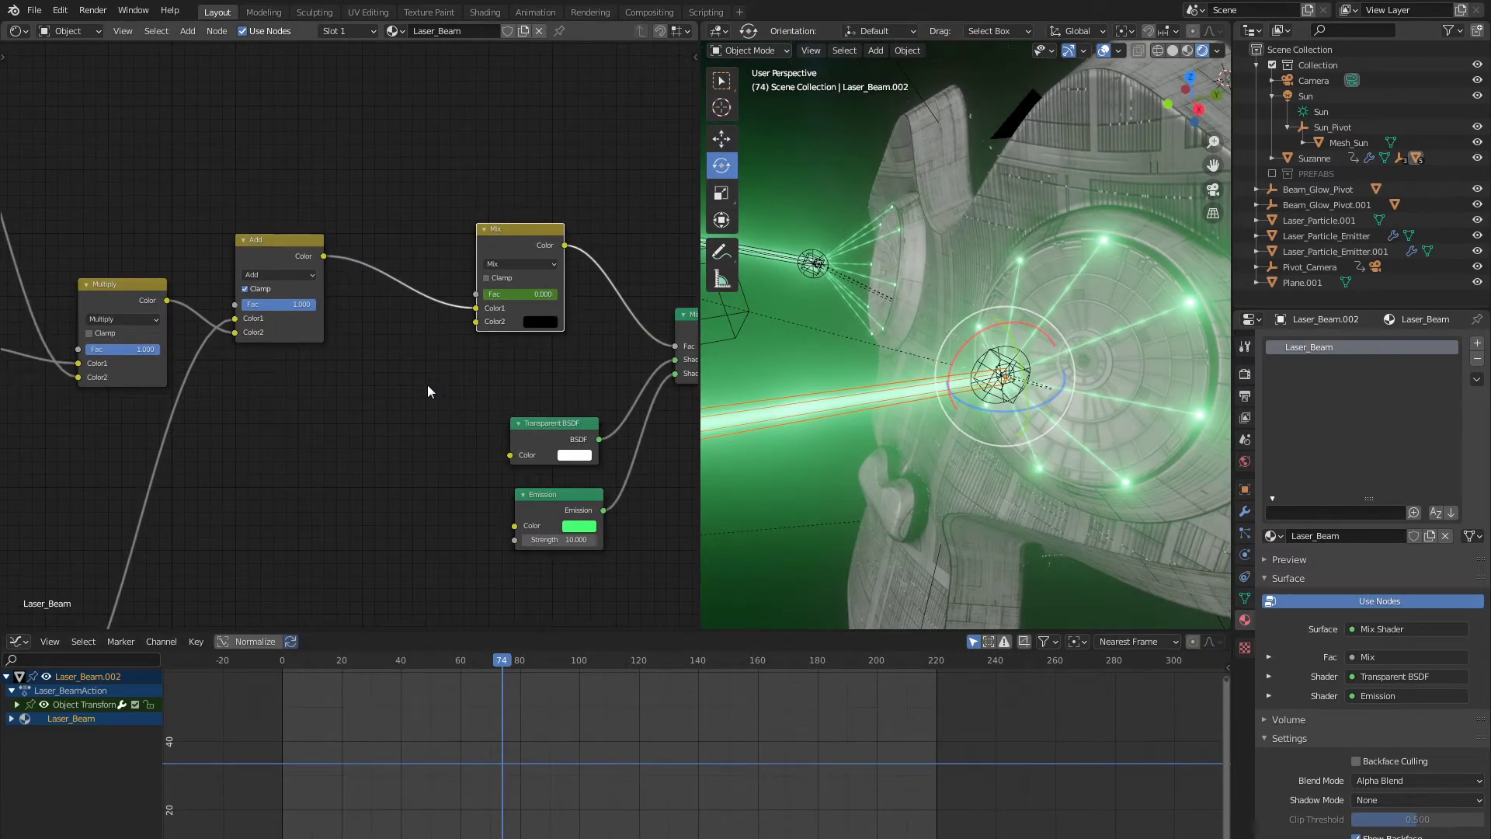
# Step: Select the Laser_Particle_Emitter where the beams meet and scrub to frame 94 to watch its particles
pyautogui.moveTo(996, 380); pyautogui.dragTo(1012, 378, button='middle')
pyautogui.press('KP_5')
pyautogui.scroll(6, 945, 317)
pyautogui.keyDown('shift'); pyautogui.moveTo(1082, 332); pyautogui.dragTo(1211, 395, button='middle'); pyautogui.keyUp('shift')
pyautogui.scroll(4, 1015, 315)
pyautogui.click(980, 334)
pyautogui.moveTo(481, 764); pyautogui.dragTo(560, 745)
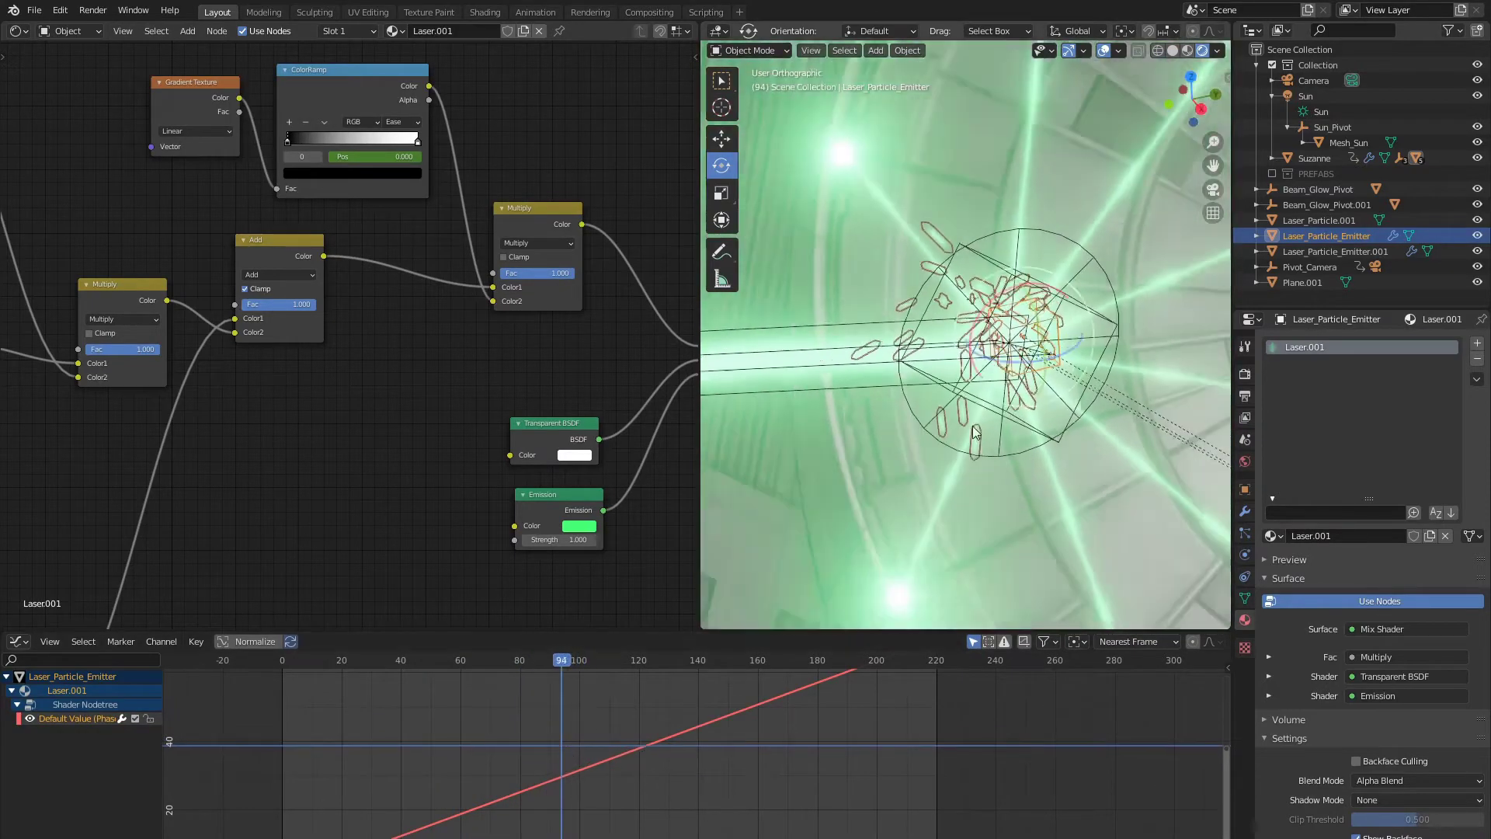
# Step: Examine the Laser_Particle_Emitter's particle settings from emission through render, scrubbing to frame 81 to inspect the particles
pyautogui.scroll(-2, 975, 433)
pyautogui.moveTo(975, 433); pyautogui.dragTo(971, 404, button='middle')
pyautogui.scroll(-2, 944, 385)
pyautogui.click(1245, 534)
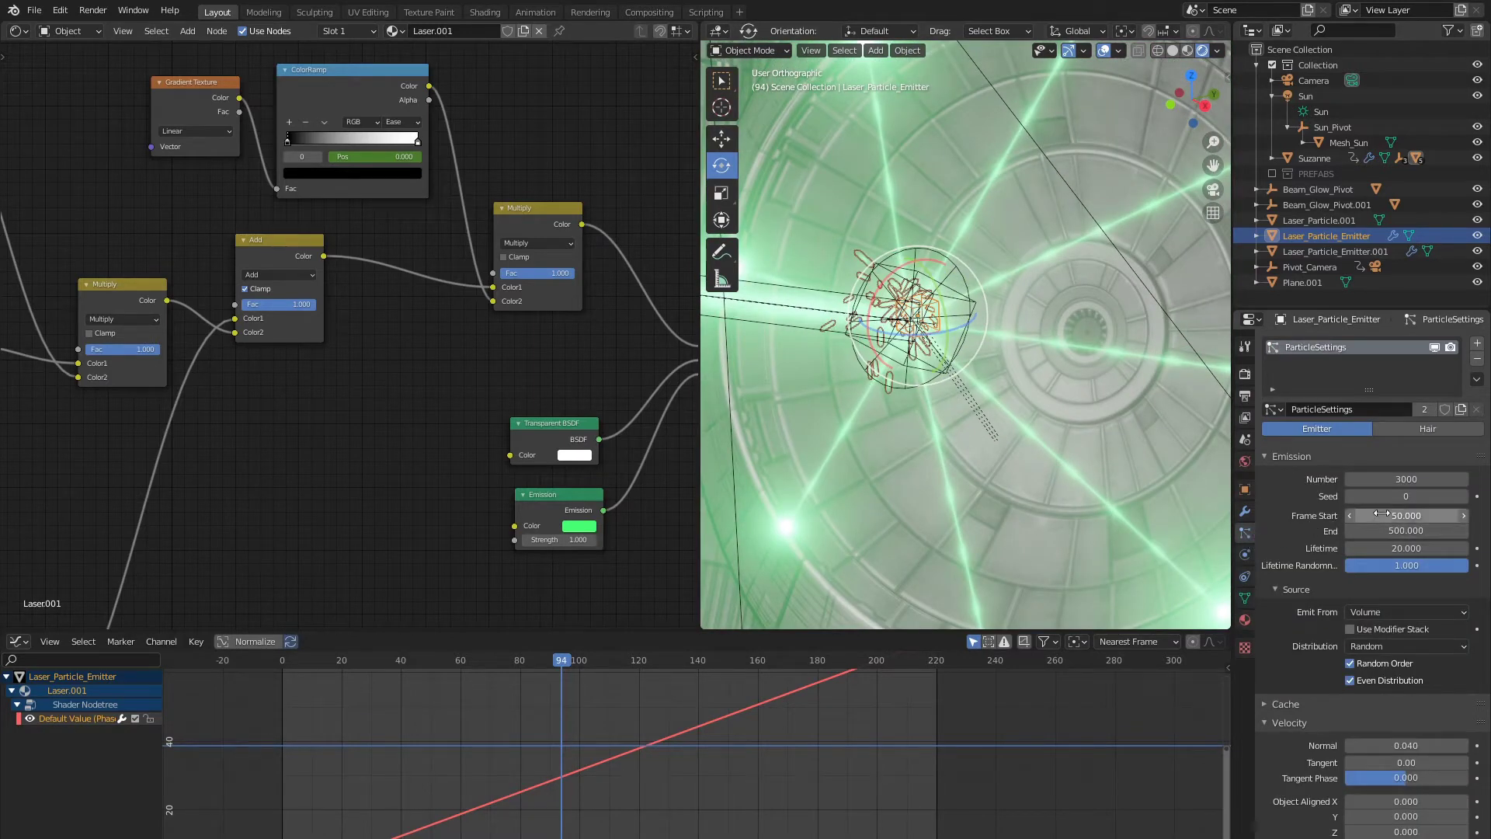
pyautogui.moveTo(584, 703); pyautogui.dragTo(522, 721)
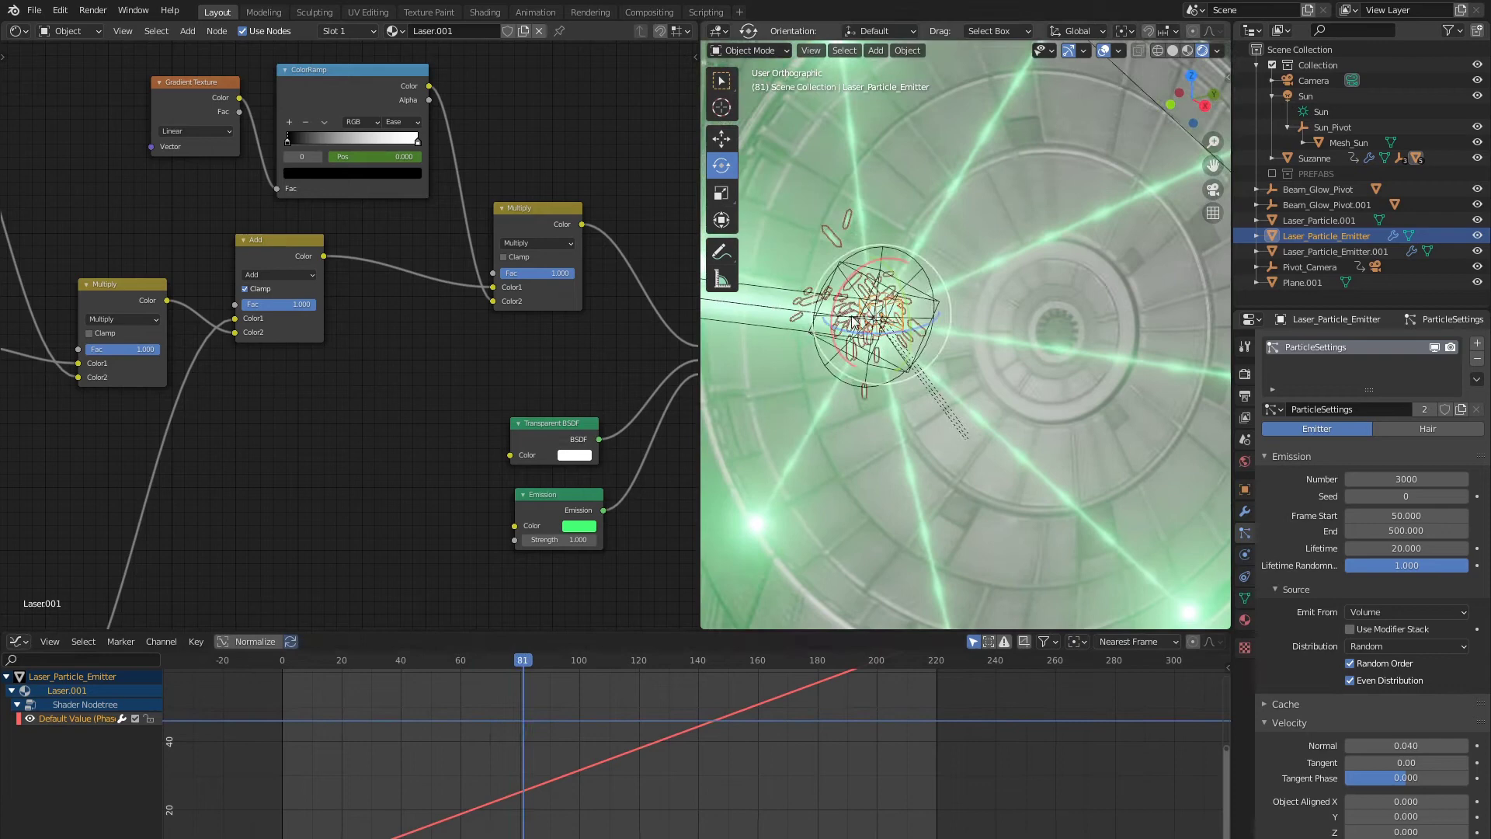
pyautogui.scroll(3, 957, 358)
pyautogui.scroll(3, 970, 371)
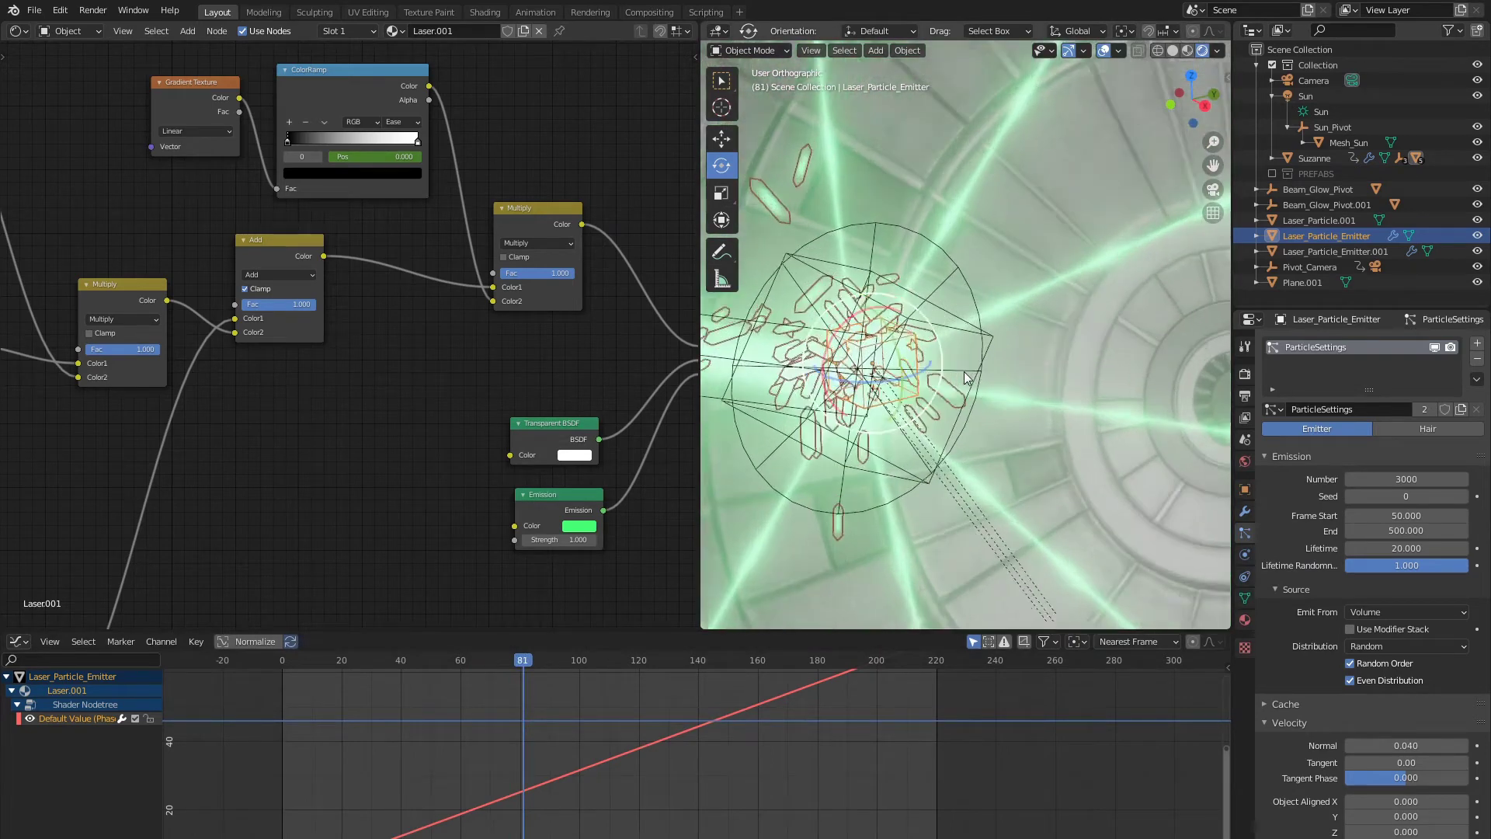
pyautogui.scroll(-12, 1404, 714)
pyautogui.scroll(-2, 1403, 715)
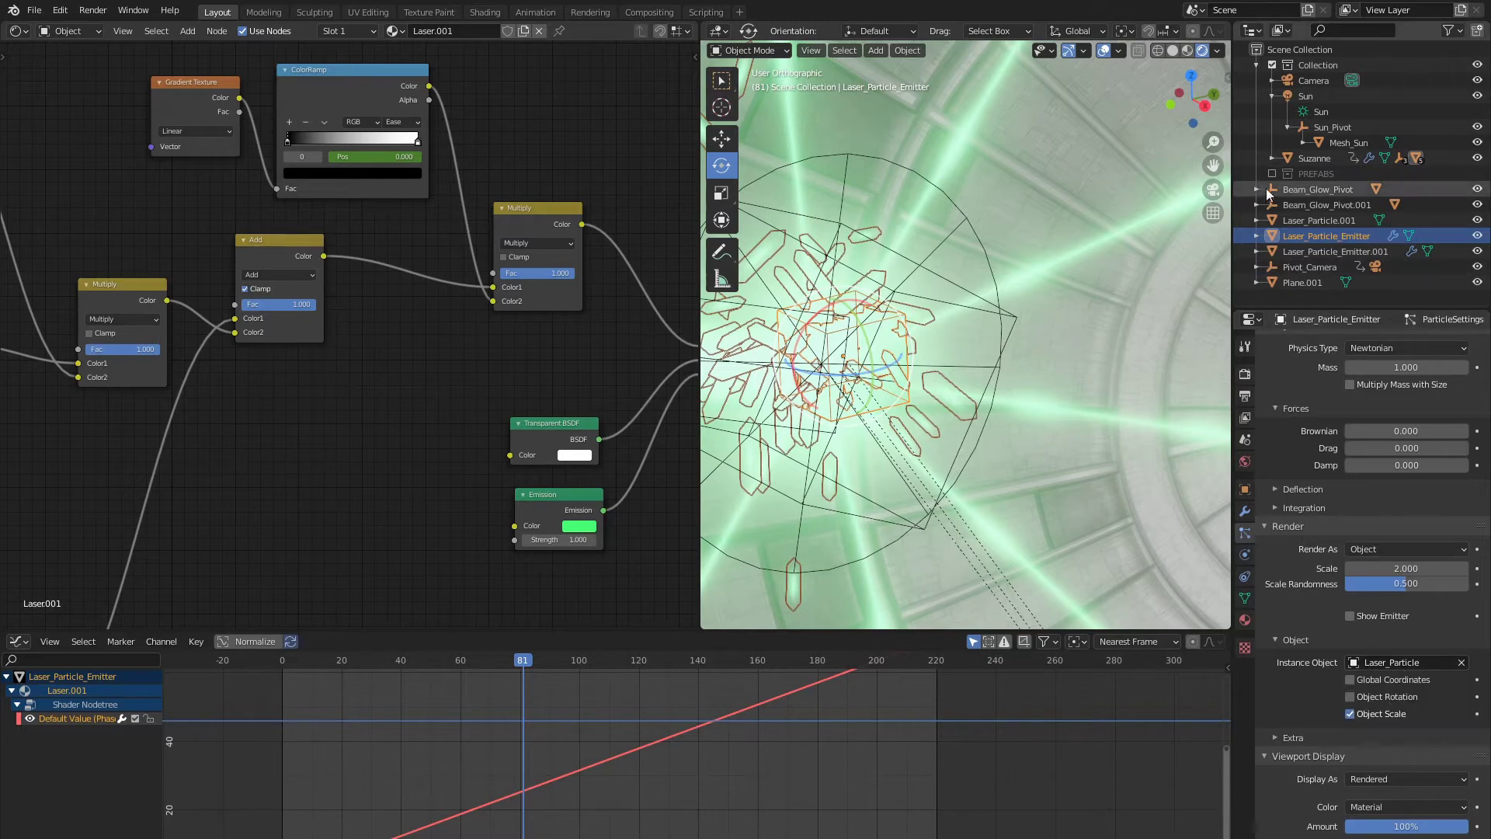
# Step: Select Laser_Particle.001, frame it in the viewport and examine its Laser_Particle material nodes
pyautogui.click(1330, 219)
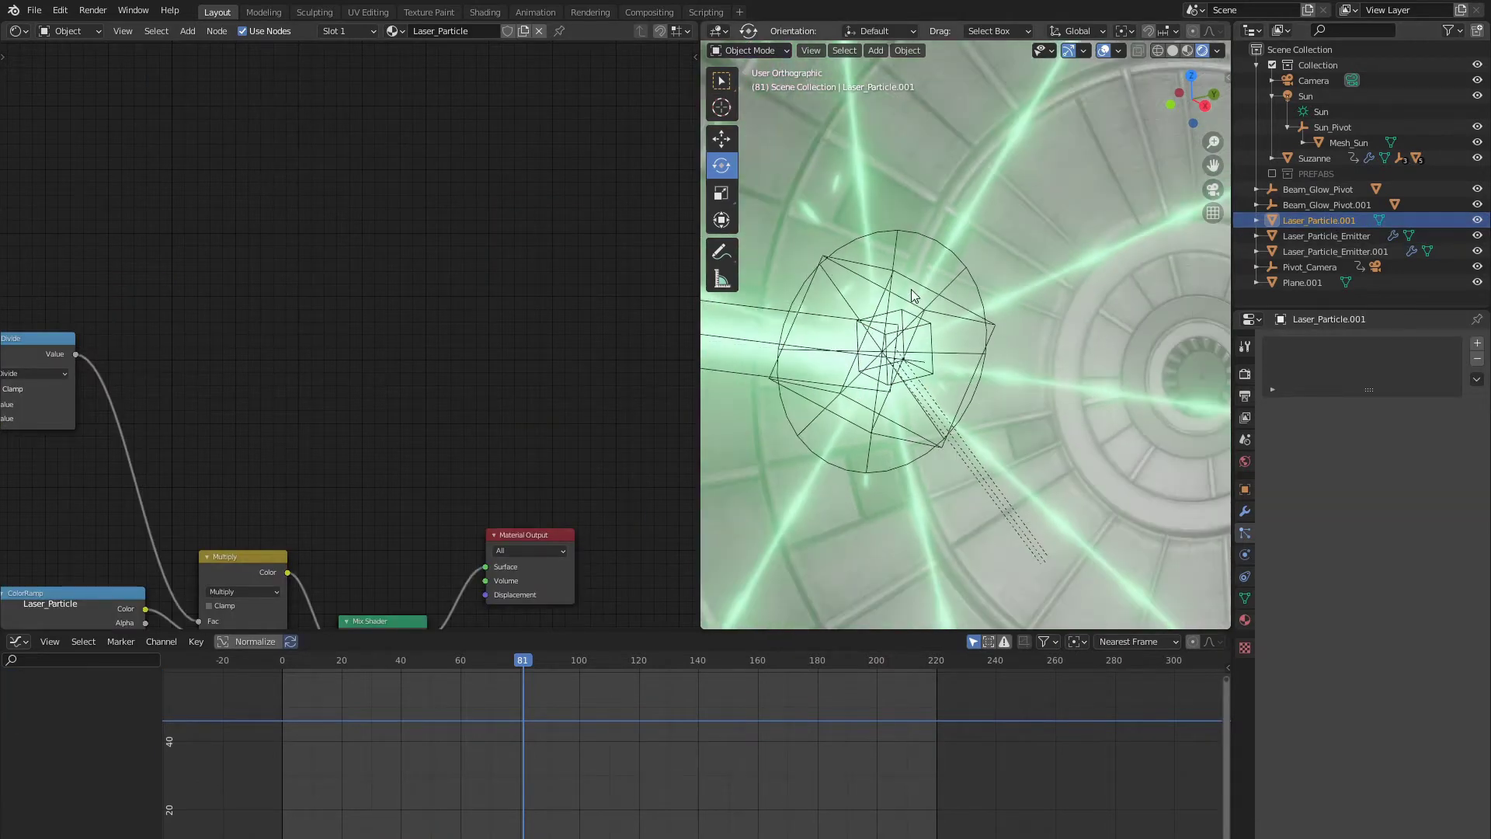
pyautogui.press('KP_Decimal')
pyautogui.moveTo(1052, 374); pyautogui.dragTo(988, 419, button='middle')
pyautogui.click(1245, 620)
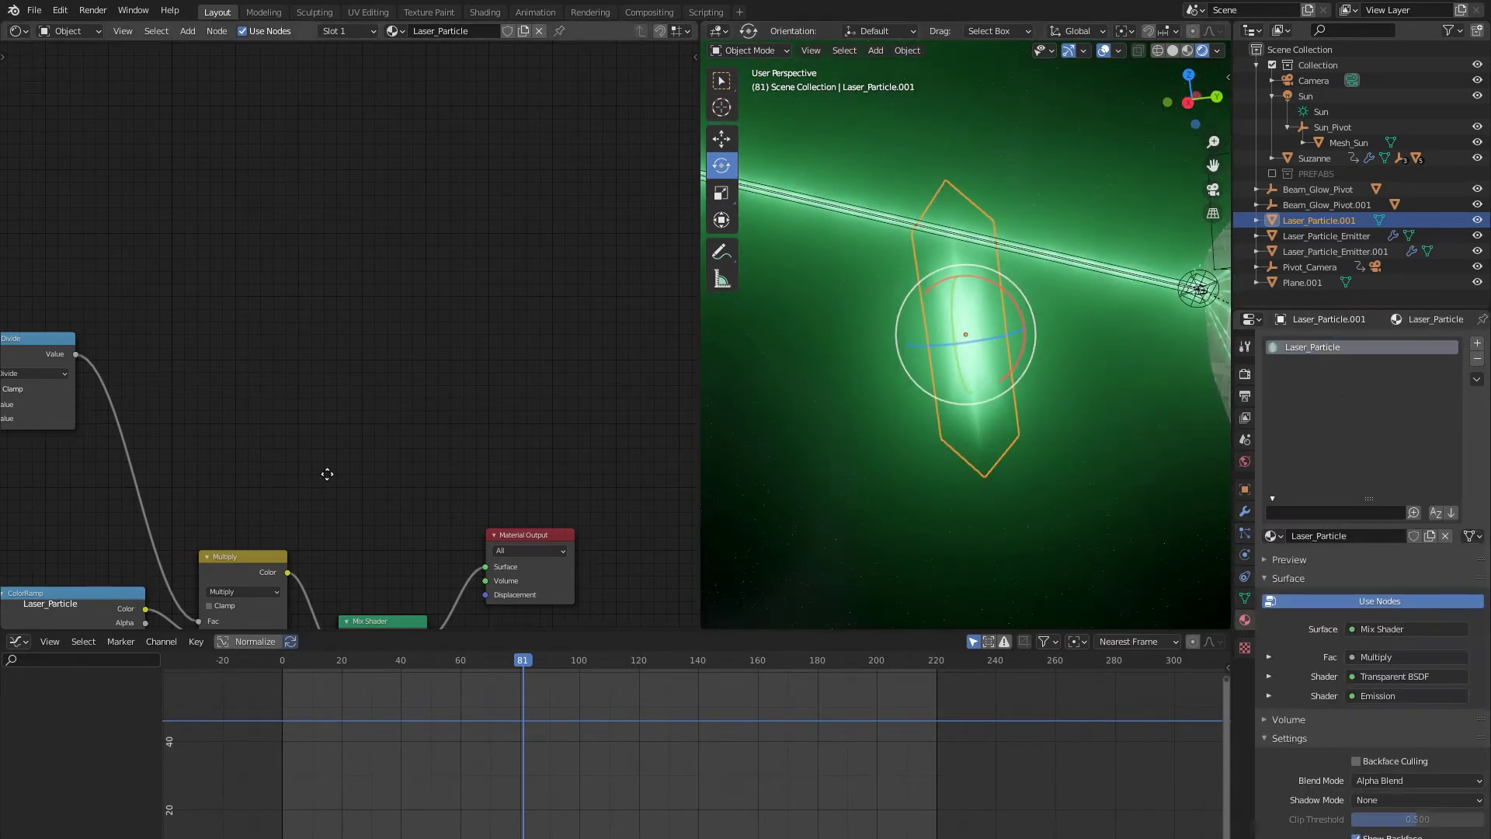
pyautogui.scroll(-8, 348, 339)
pyautogui.moveTo(327, 474); pyautogui.dragTo(391, 356, button='middle')
pyautogui.scroll(5, 391, 356)
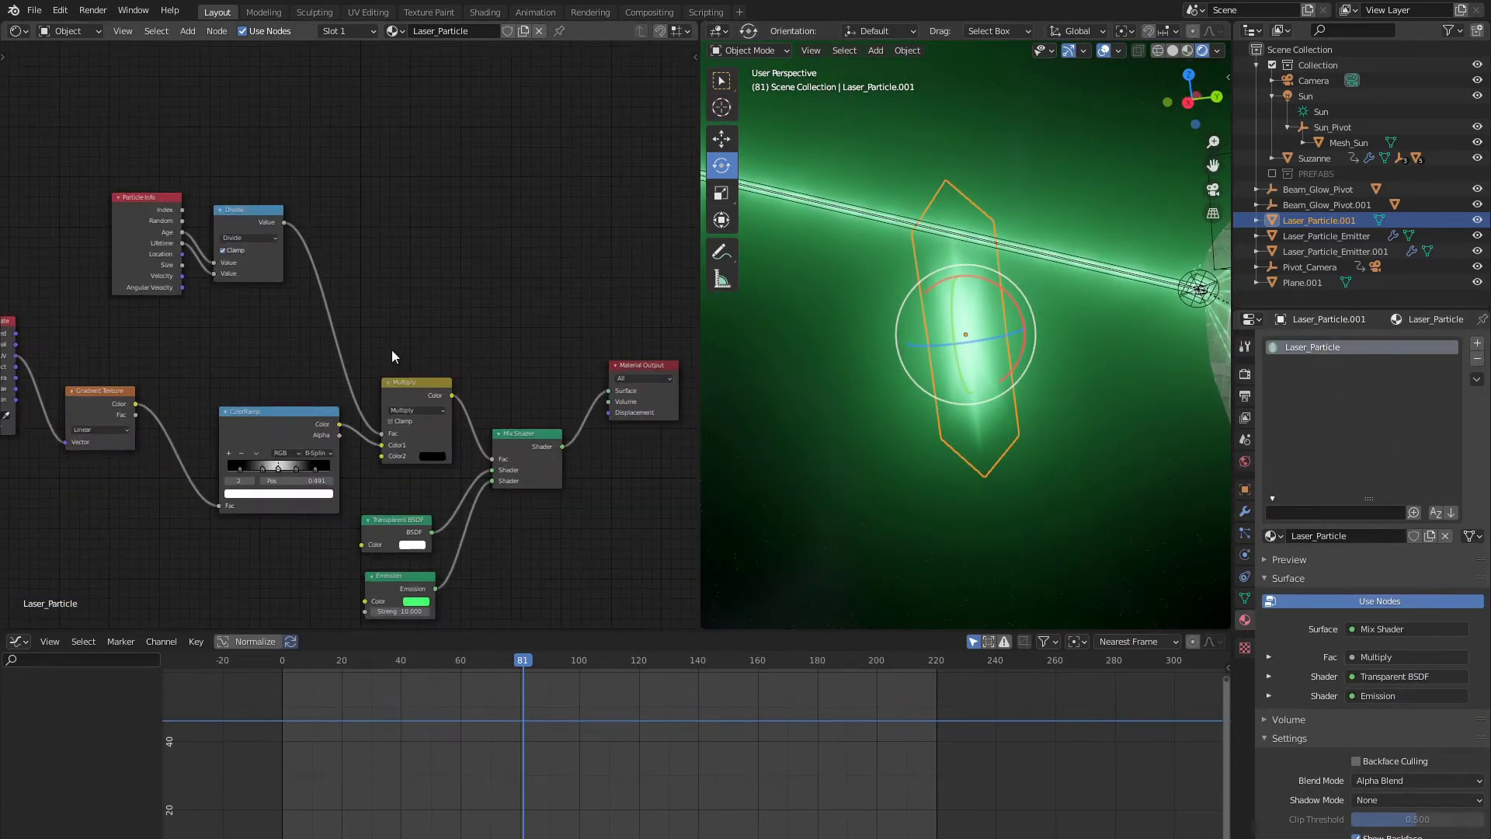
pyautogui.moveTo(912, 356); pyautogui.dragTo(930, 355, button='middle')
pyautogui.scroll(-1, 930, 355)
pyautogui.scroll(2, 930, 355)
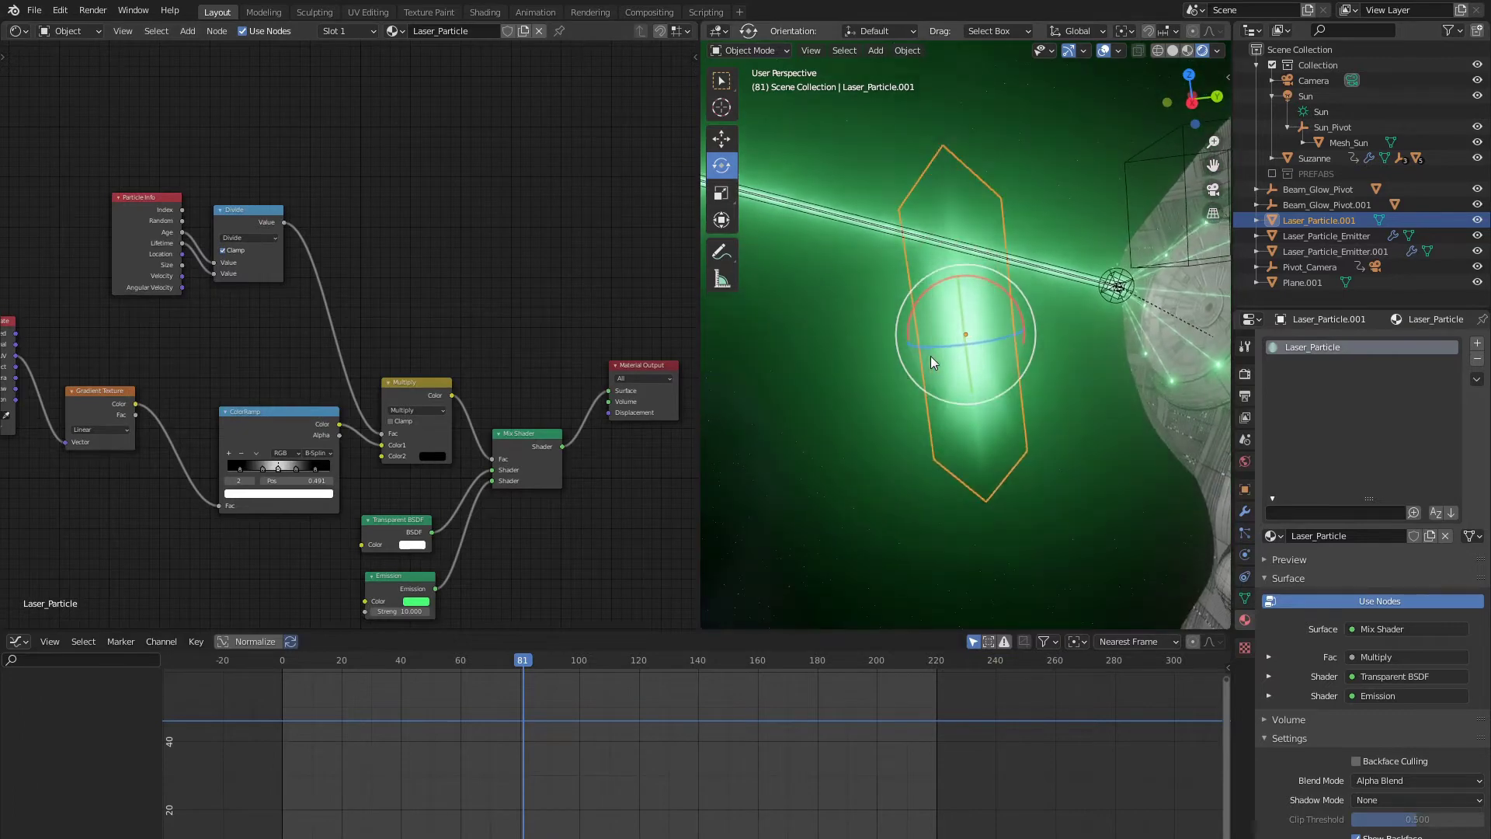
# Step: Enter Edit Mode on Laser_Particle.001 and show its UV layout in the UV Editor
pyautogui.press('Tab')
pyautogui.click(26, 35)
pyautogui.click(53, 127)
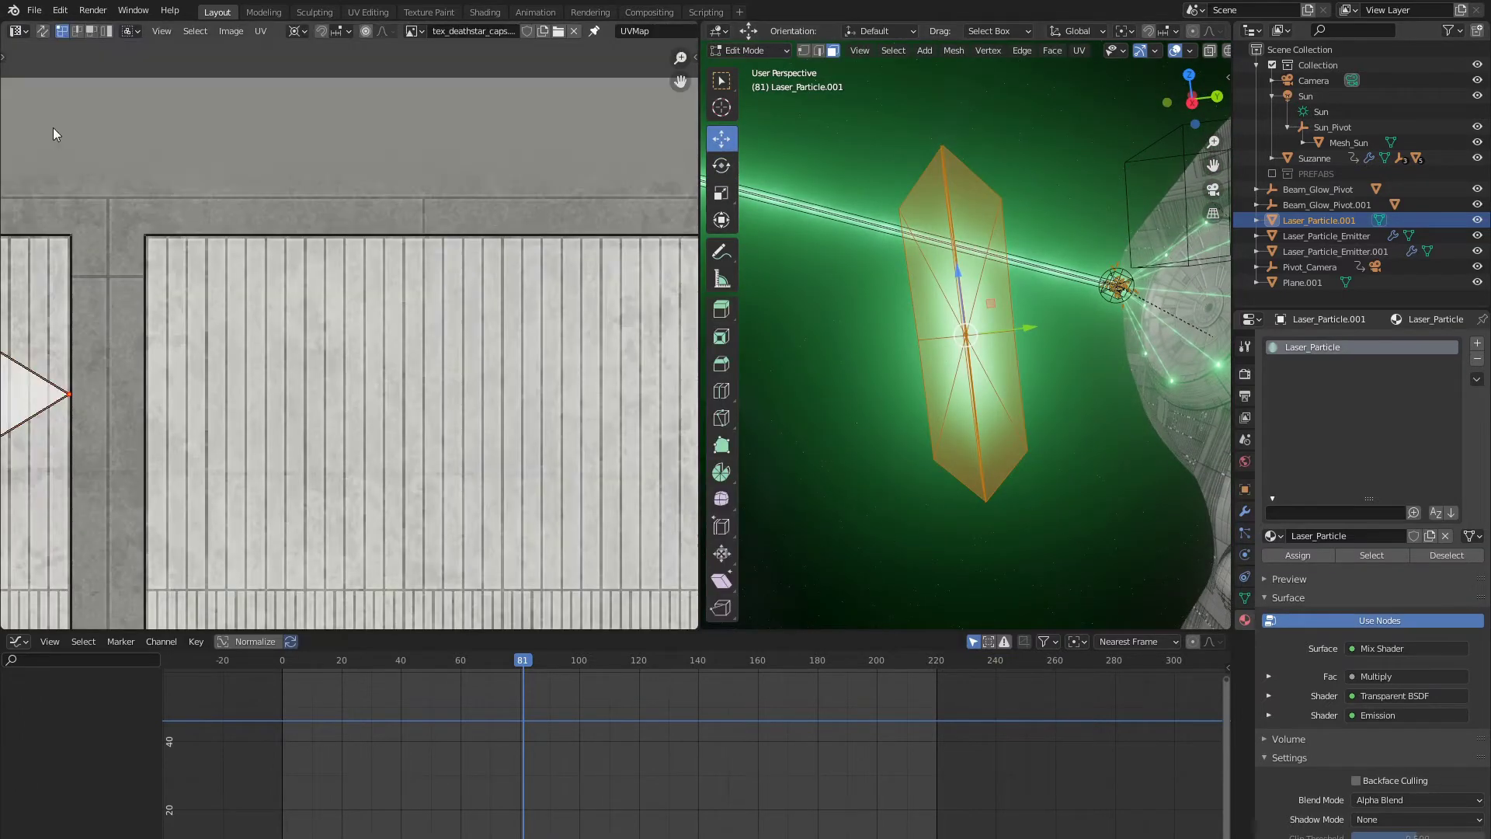
pyautogui.scroll(-5, 369, 283)
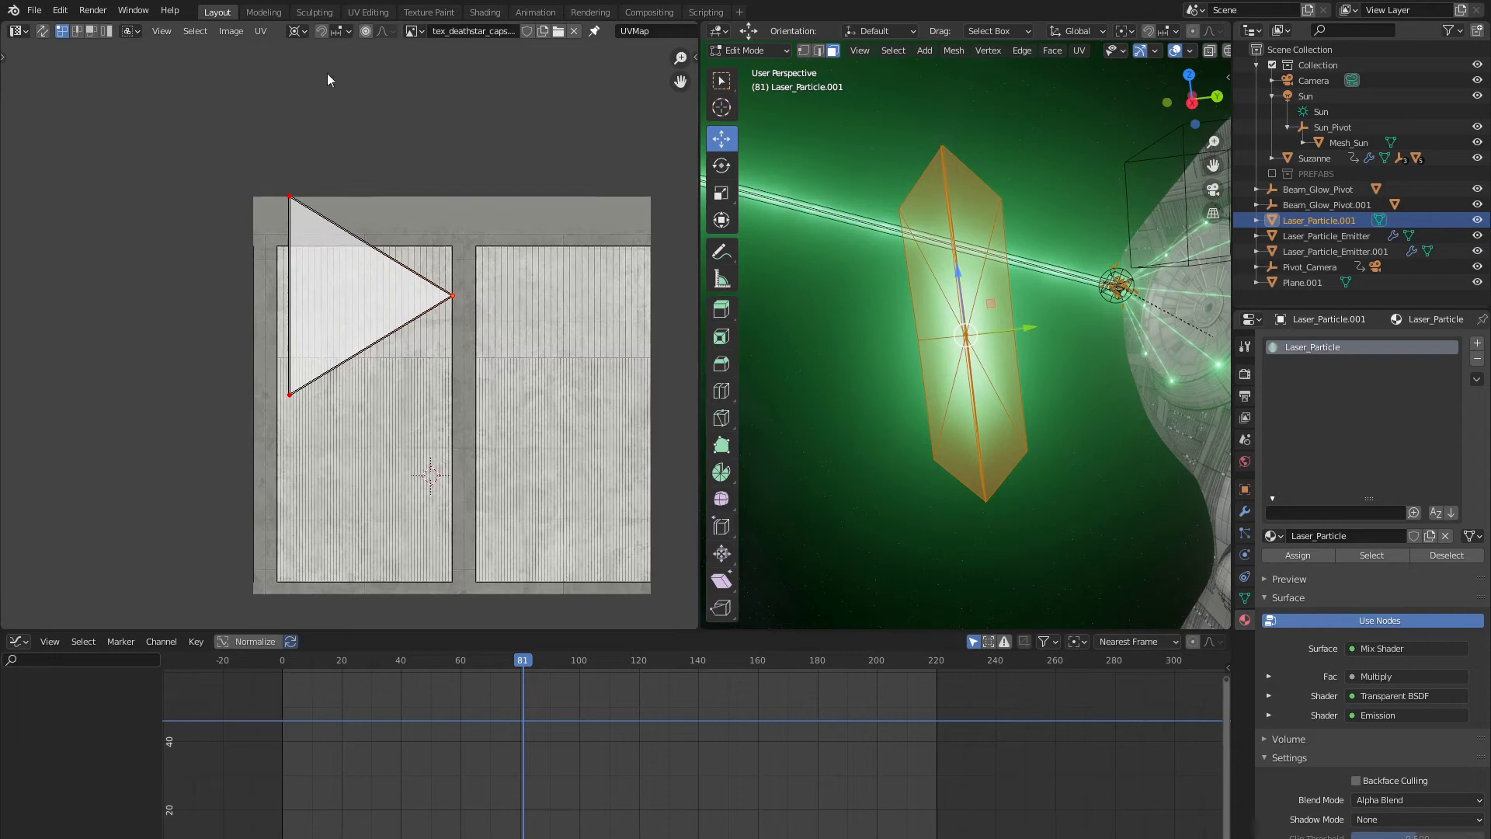
# Step: Change the image behind the particle's UVs to uv_test and inspect the triangle layout
pyautogui.click(414, 32)
pyautogui.write('y')
pyautogui.press('BackSpace')
pyautogui.write('uv')
pyautogui.press('Return')
pyautogui.scroll(-3, 398, 373)
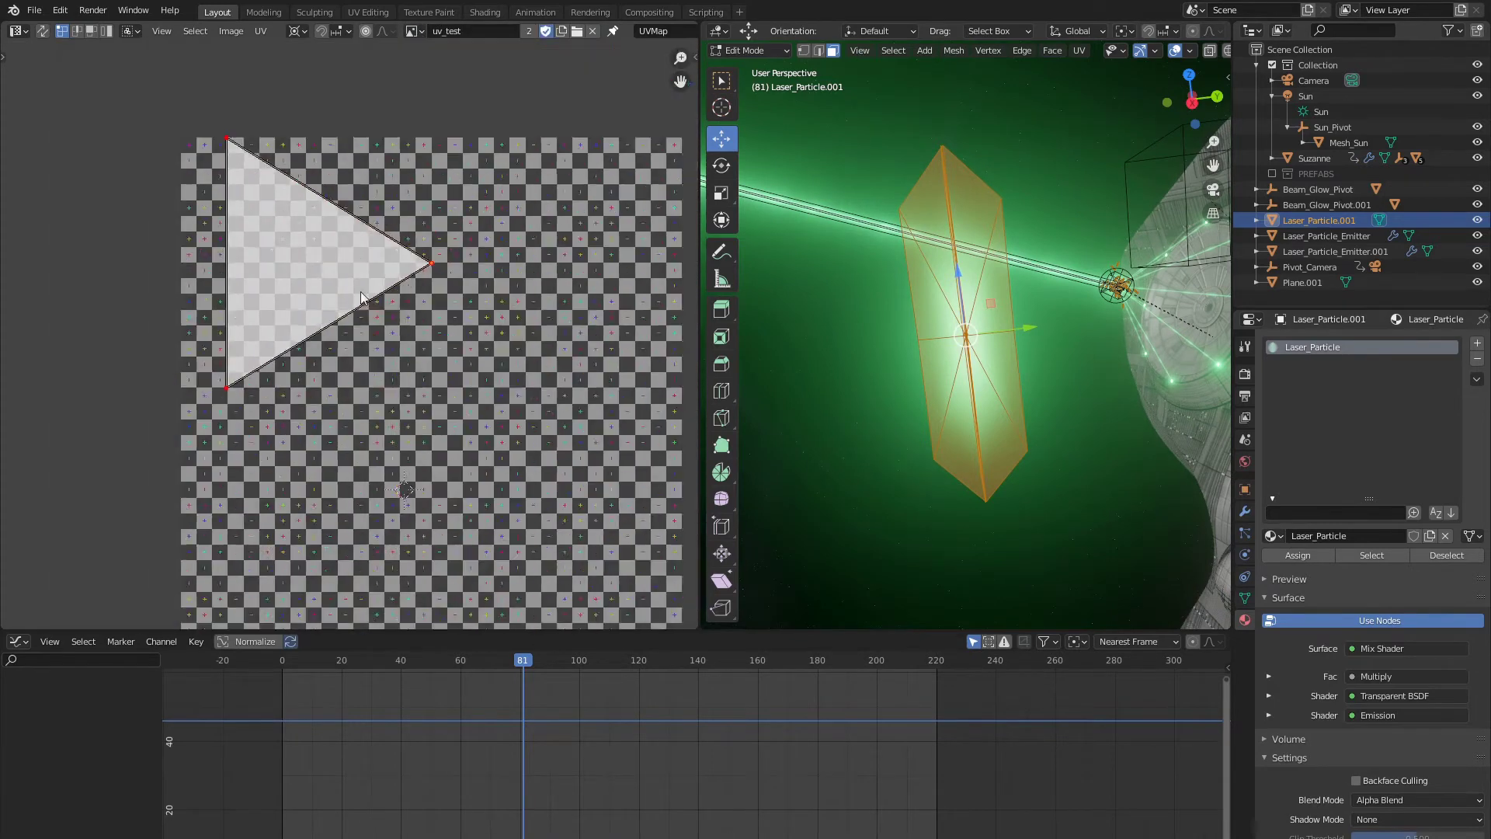
pyautogui.scroll(3, 386, 301)
pyautogui.scroll(-5, 388, 307)
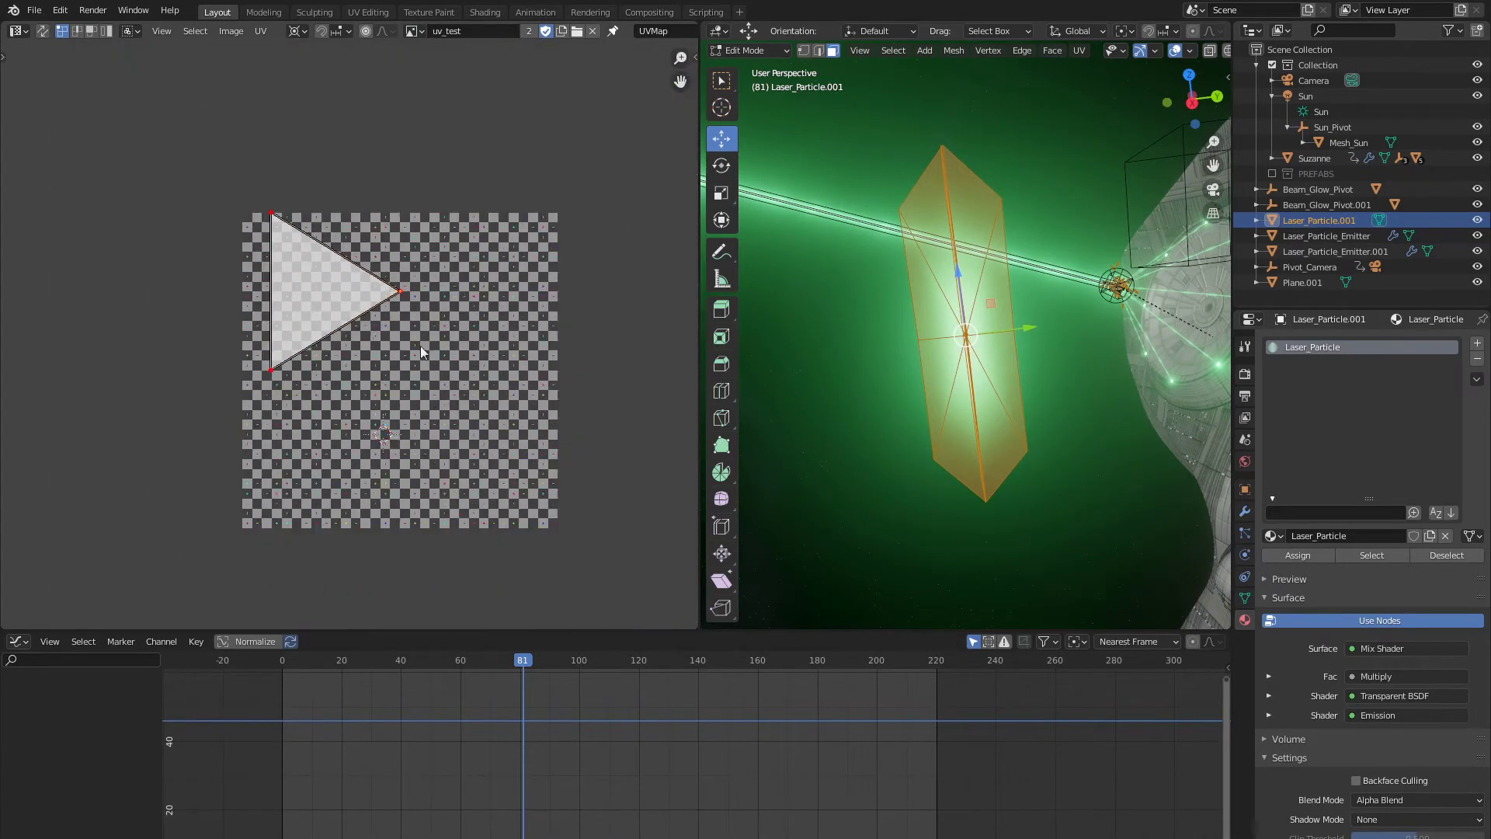
pyautogui.scroll(2, 400, 322)
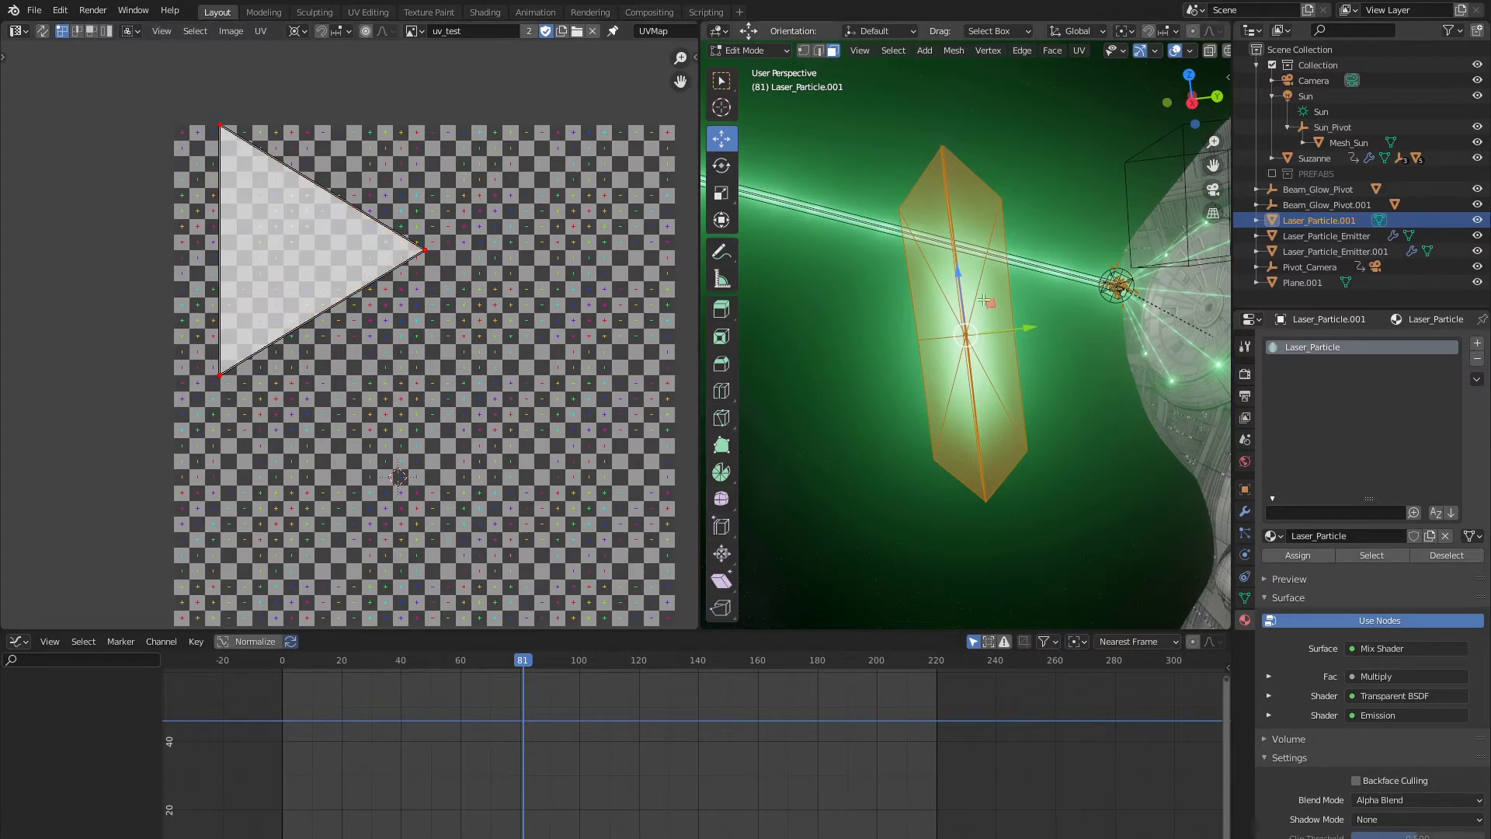
# Step: Hide the viewport overlays and try sliding the particle's UVs along X to see how the glow responds
pyautogui.click(1176, 51)
pyautogui.moveTo(391, 219); pyautogui.dragTo(390, 219)
pyautogui.press('g')
pyautogui.press('x')
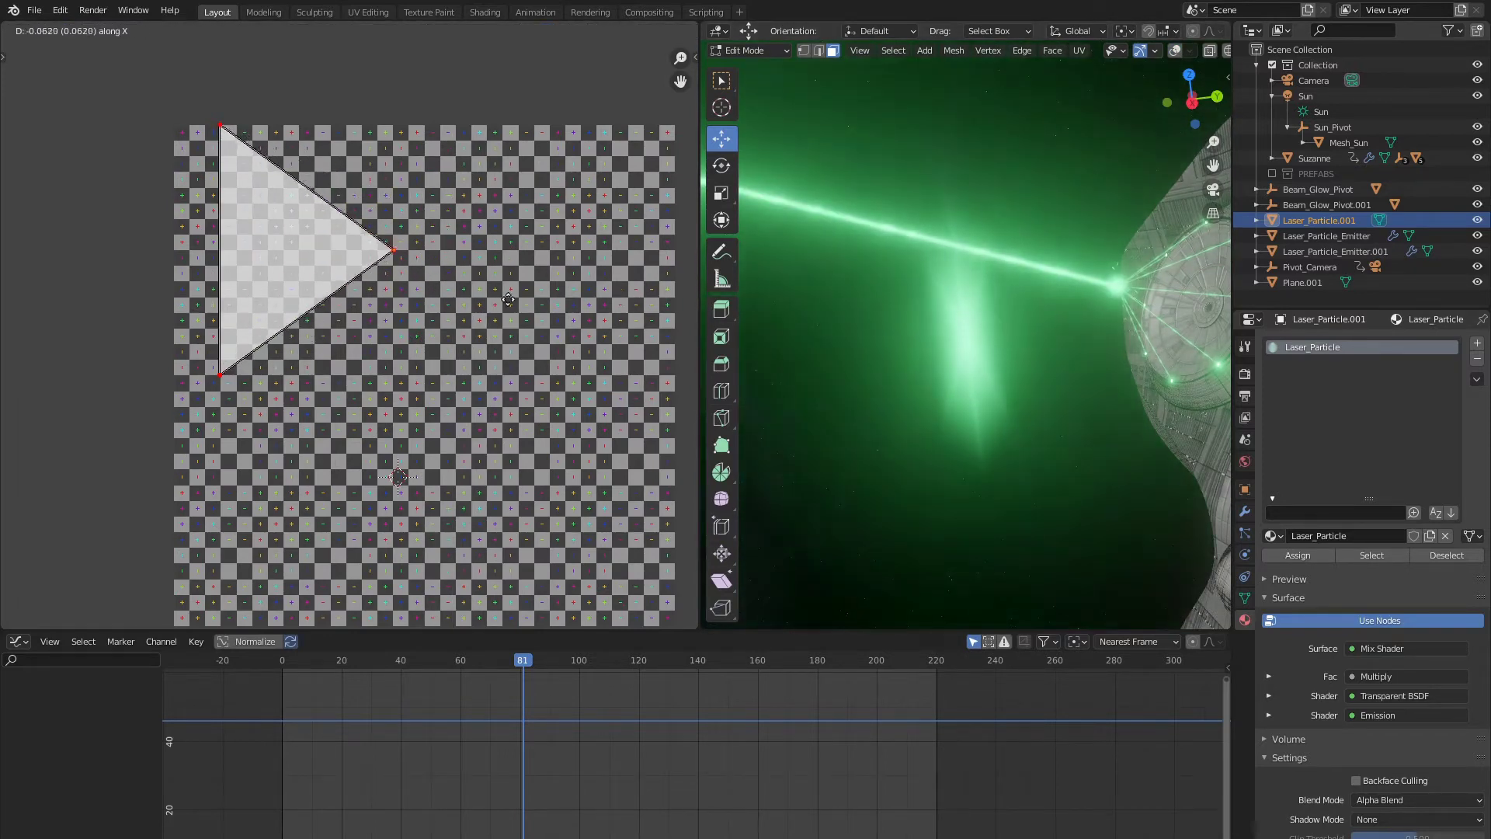
pyautogui.click(571, 300)
pyautogui.moveTo(949, 411)
pyautogui.mouseDown(button='middle')
pyautogui.moveTo(991, 539)
pyautogui.moveTo(1022, 539)
pyautogui.moveTo(960, 548)
pyautogui.moveTo(992, 543)
pyautogui.moveTo(954, 409)
pyautogui.mouseUp(button='middle')
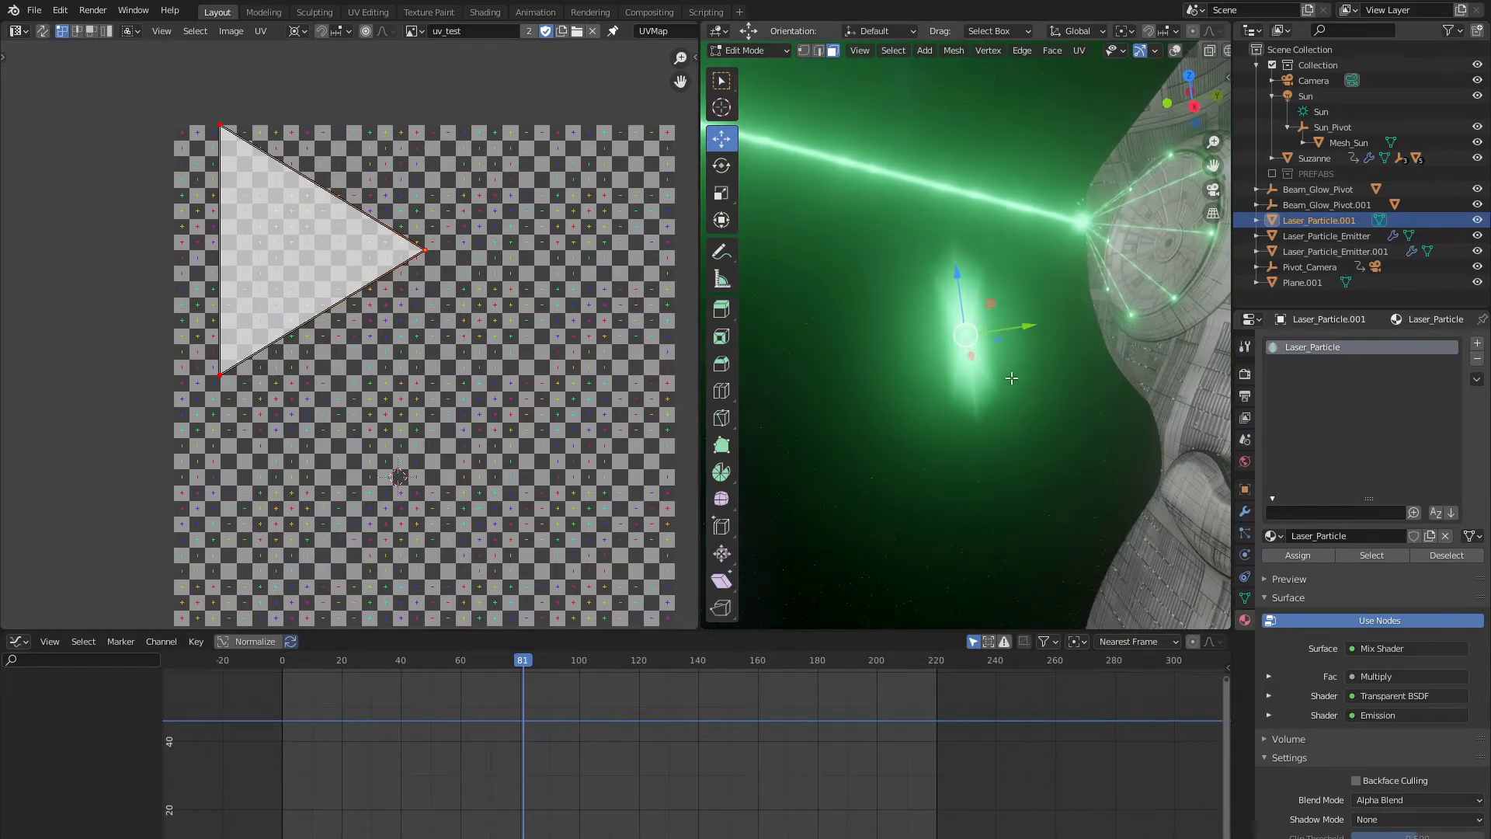
# Step: Bring the whole Suzanne into view and display the World node tree in the Shader Editor
pyautogui.moveTo(1164, 462); pyautogui.dragTo(1214, 469, button='middle')
pyautogui.scroll(-15, 1215, 469)
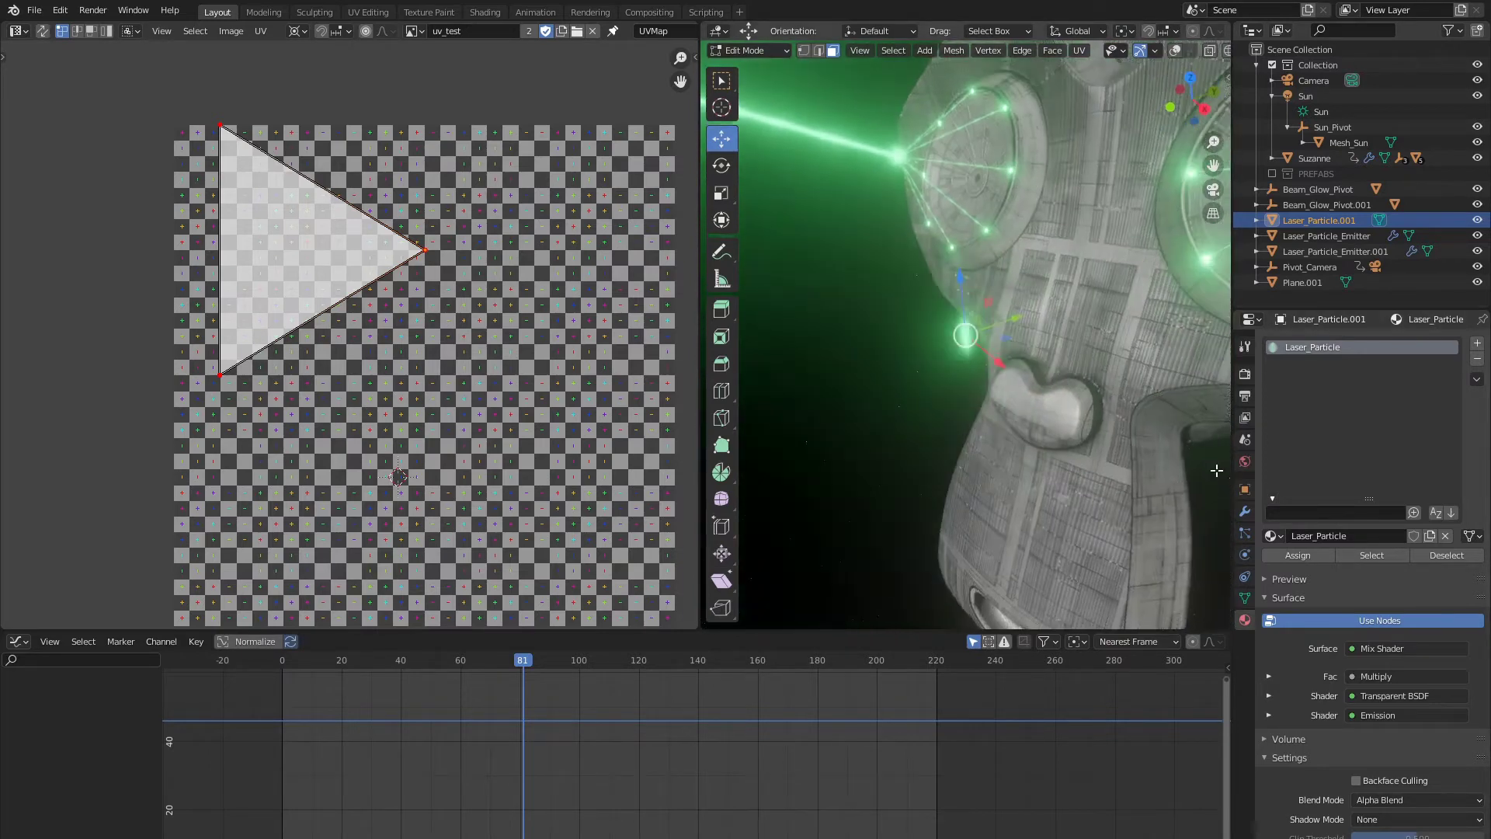
pyautogui.keyDown('shift'); pyautogui.moveTo(1143, 366); pyautogui.dragTo(1102, 275, button='middle'); pyautogui.keyUp('shift')
pyautogui.scroll(4, 1047, 447)
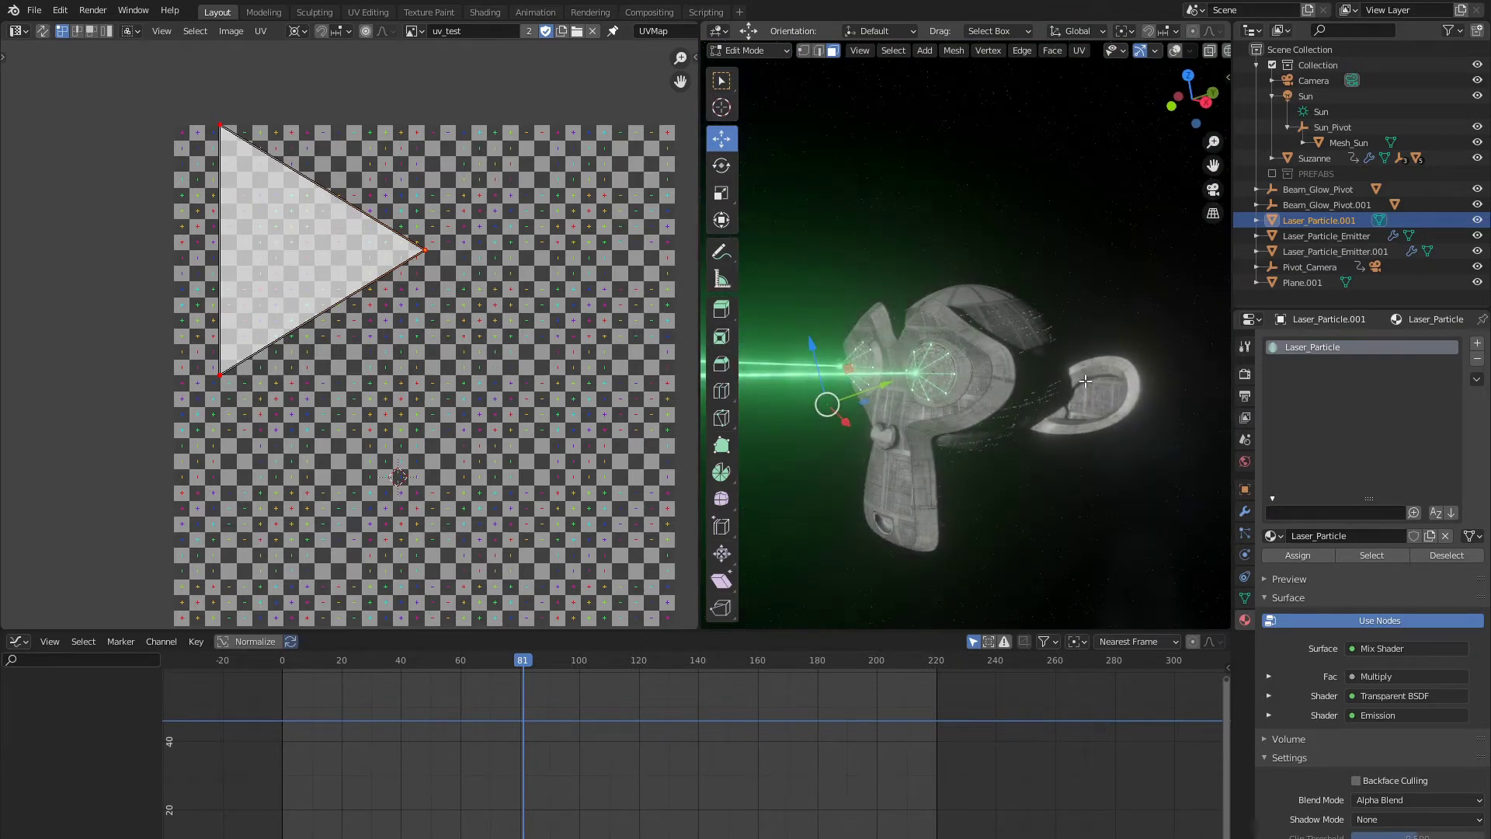
pyautogui.click(19, 32)
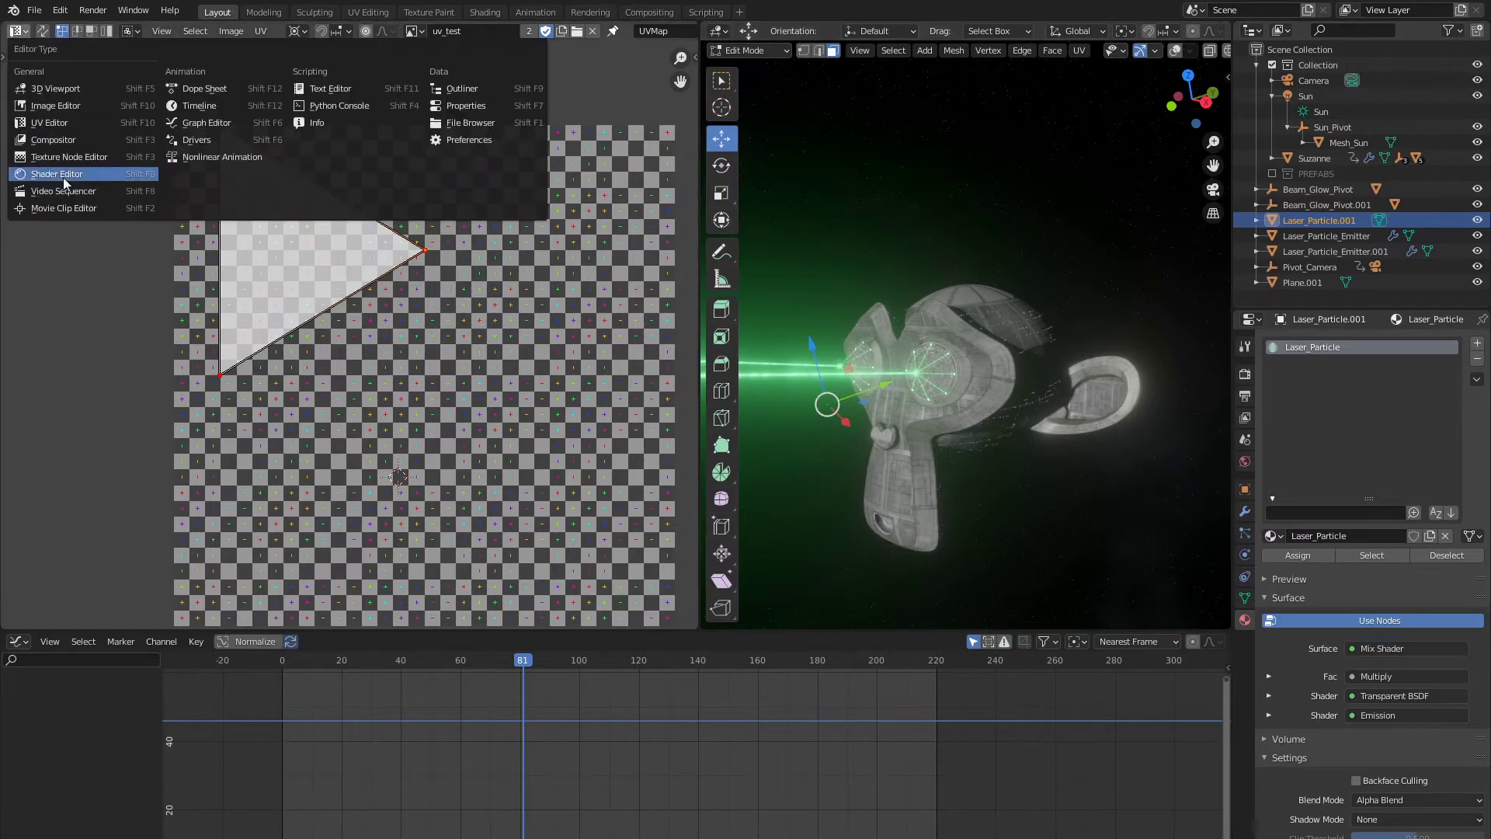
pyautogui.click(65, 175)
pyautogui.click(78, 67)
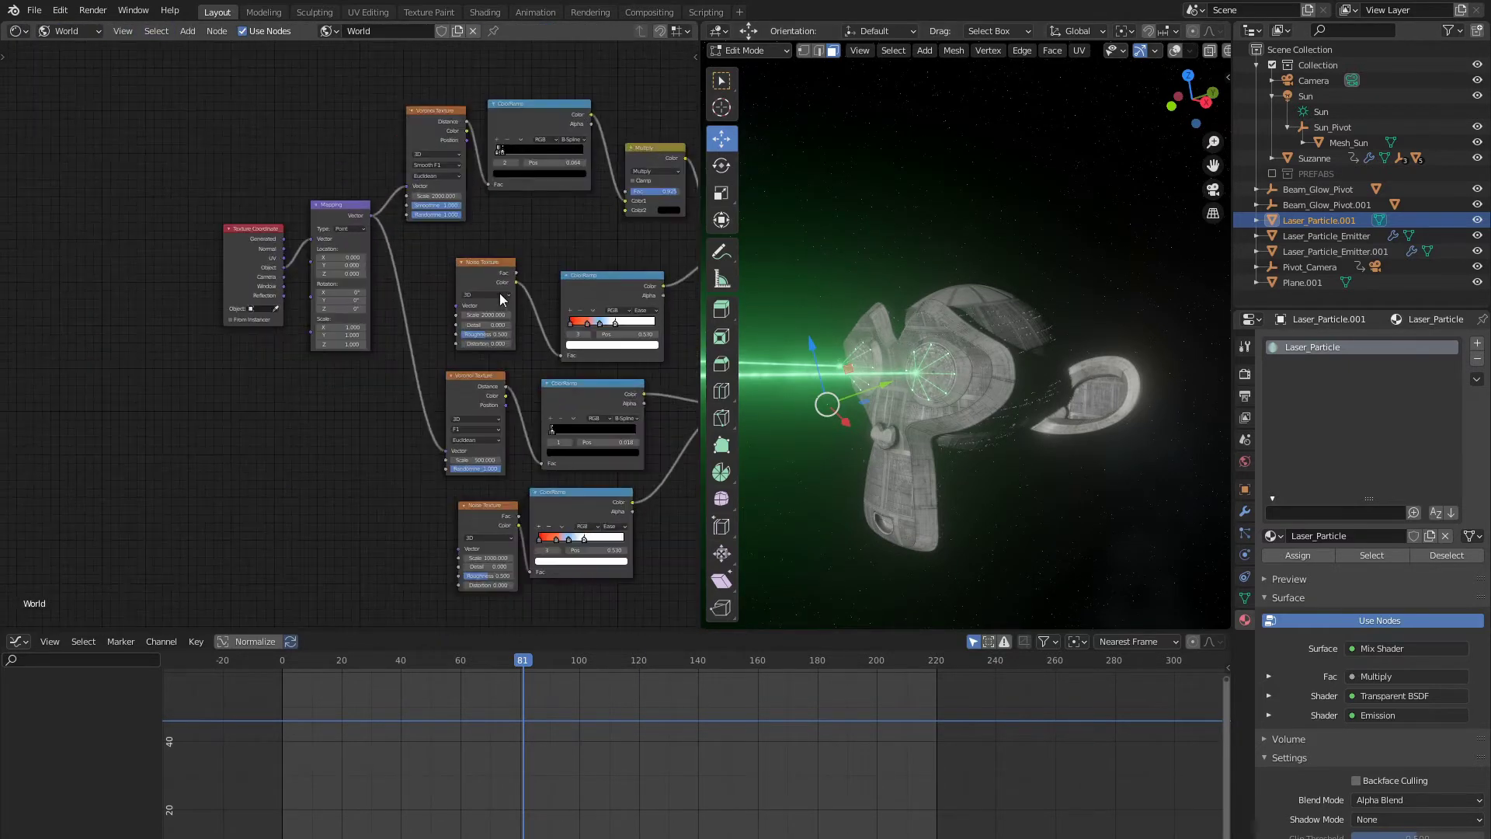
# Step: Examine the World node tree from the star textures through the nebula noise and overlay nodes to the output
pyautogui.moveTo(490, 252); pyautogui.dragTo(462, 245, button='middle')
pyautogui.scroll(4, 469, 249)
pyautogui.moveTo(536, 319); pyautogui.dragTo(433, 234, button='middle')
pyautogui.moveTo(577, 220); pyautogui.dragTo(469, 249, button='middle')
pyautogui.scroll(-2, 469, 249)
pyautogui.moveTo(590, 250)
pyautogui.mouseDown(button='middle')
pyautogui.moveTo(474, 252)
pyautogui.moveTo(421, 290)
pyautogui.mouseUp(button='middle')
pyautogui.moveTo(693, 314); pyautogui.dragTo(448, 284, button='middle')
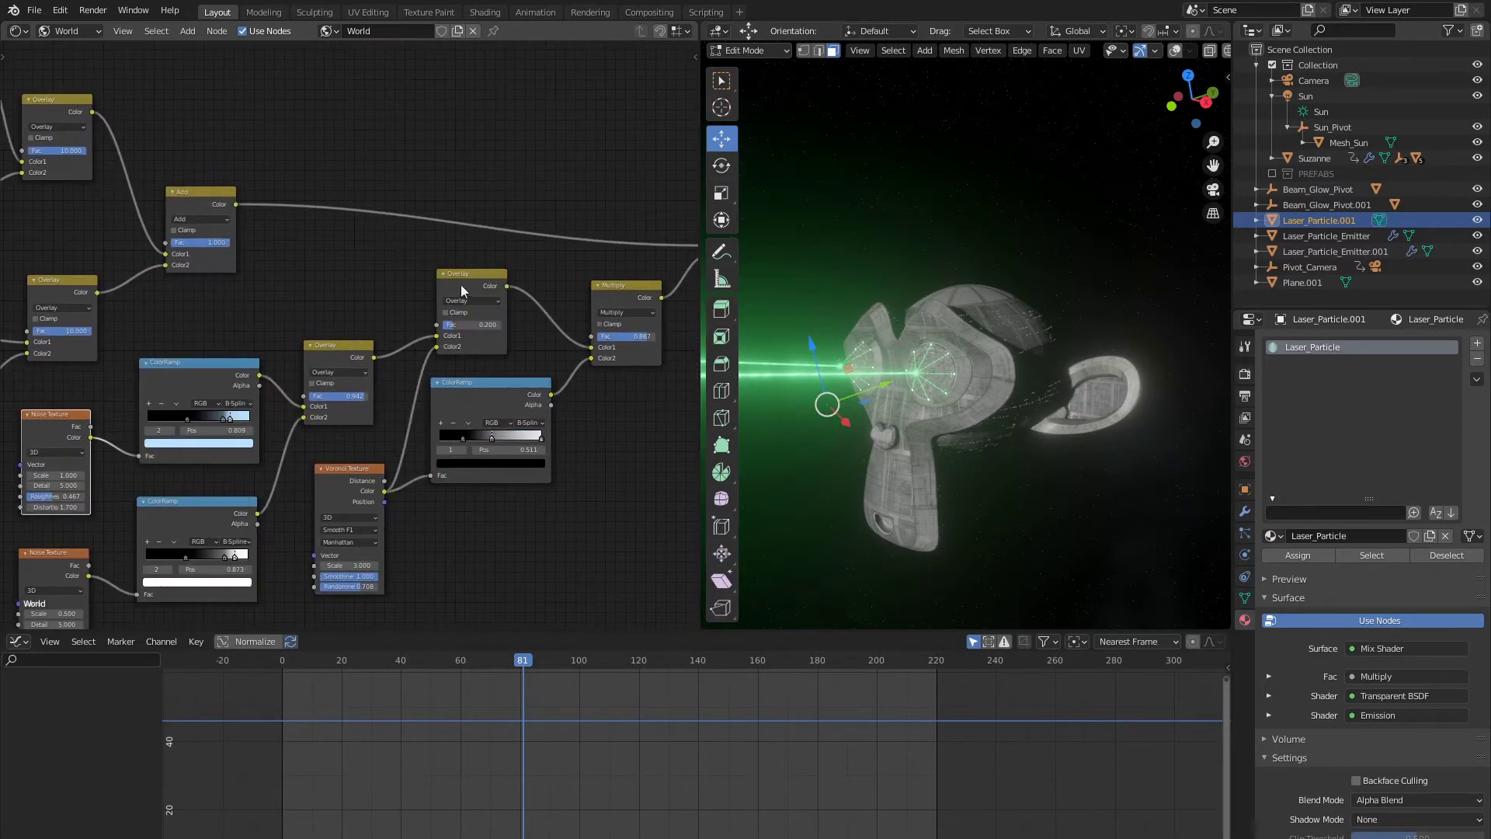
pyautogui.moveTo(687, 271)
pyautogui.mouseDown(button='middle')
pyautogui.moveTo(444, 299)
pyautogui.moveTo(278, 368)
pyautogui.mouseUp(button='middle')
# Step: Set the World Background node's strength to 50
pyautogui.scroll(9, 342, 340)
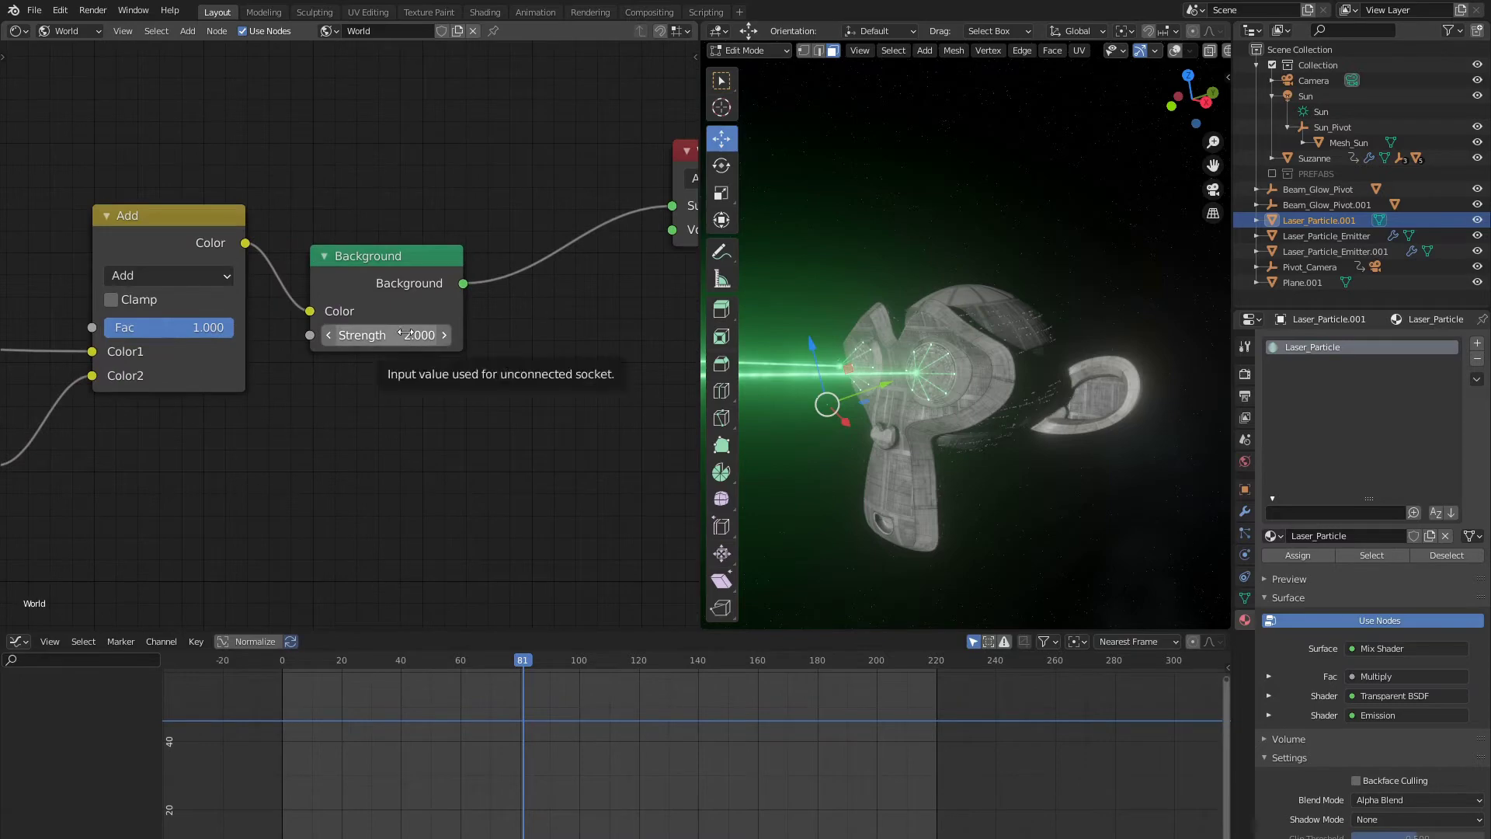
pyautogui.write('50')
pyautogui.press('Return')
# Step: Widen the 3D viewport and inspect the stars and nebula around Suzanne from several angles
pyautogui.moveTo(892, 342); pyautogui.dragTo(953, 322, button='middle')
pyautogui.moveTo(698, 328); pyautogui.dragTo(322, 349)
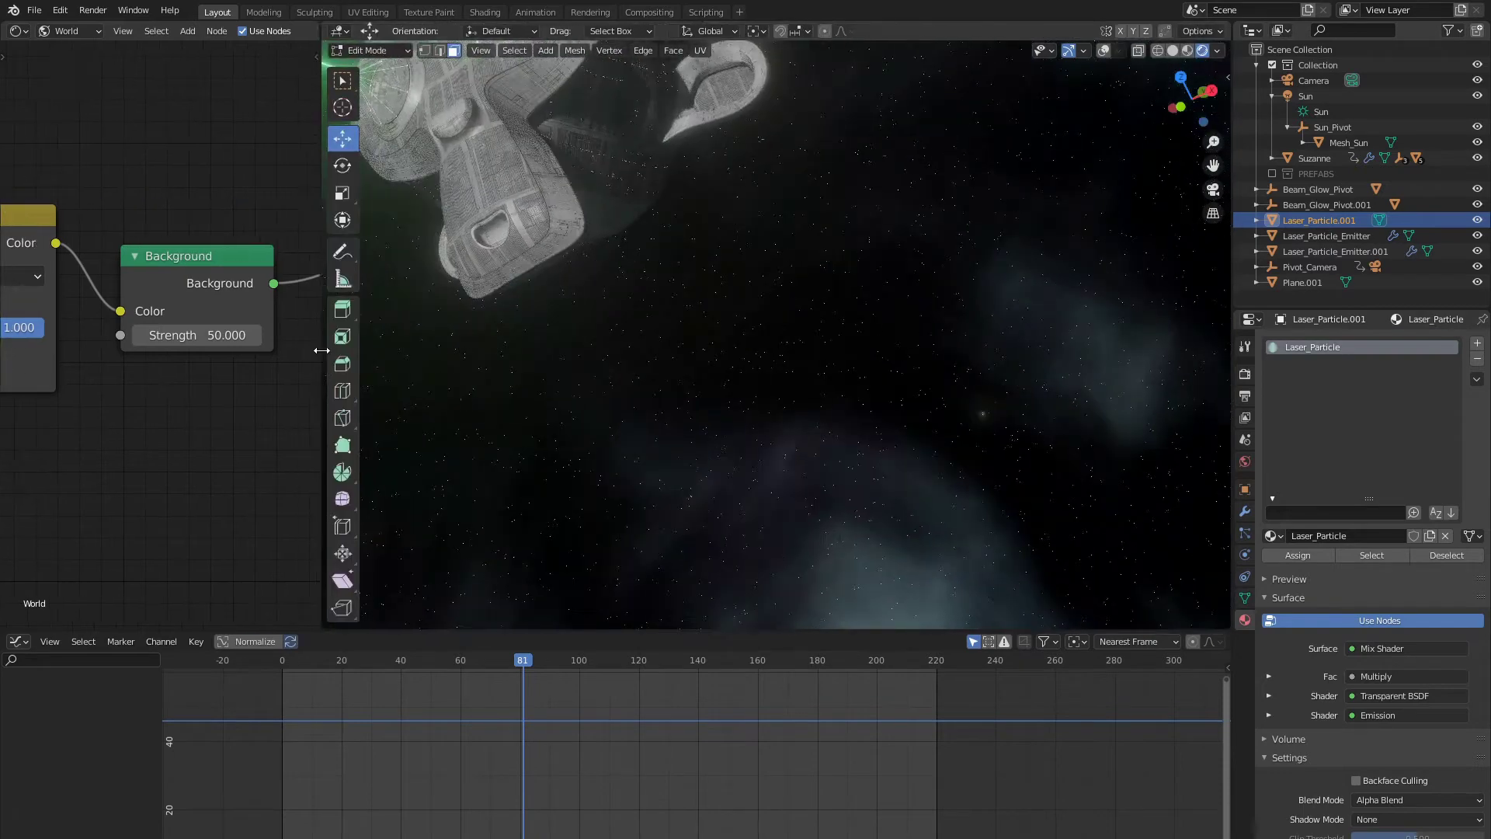
pyautogui.scroll(-3, 870, 170)
pyautogui.keyDown('shift'); pyautogui.moveTo(873, 163); pyautogui.dragTo(363, 330, button='middle'); pyautogui.keyUp('shift')
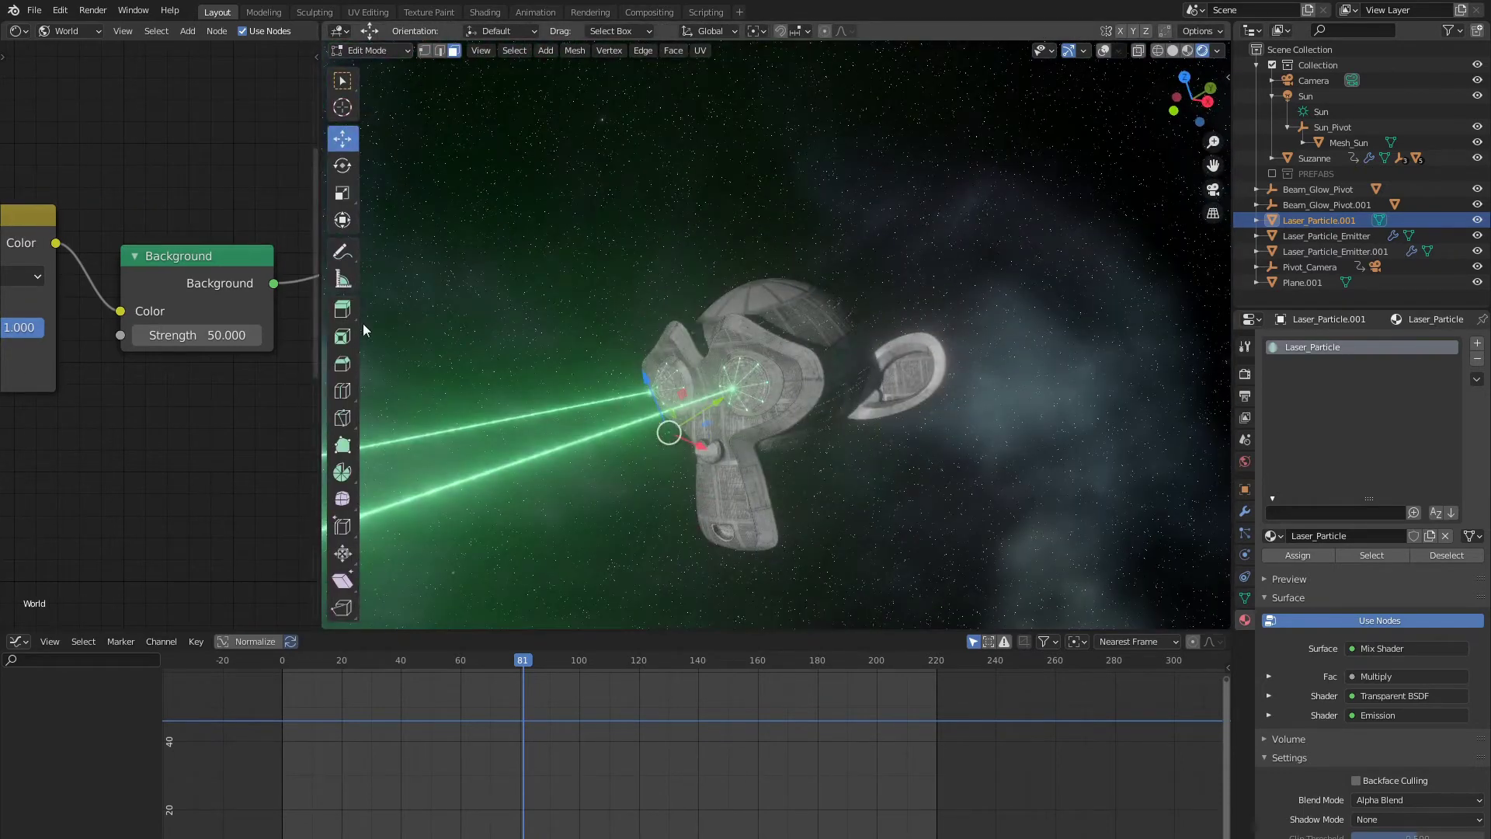
pyautogui.moveTo(365, 320); pyautogui.dragTo(324, 322)
pyautogui.moveTo(1018, 286); pyautogui.dragTo(1088, 340, button='middle')
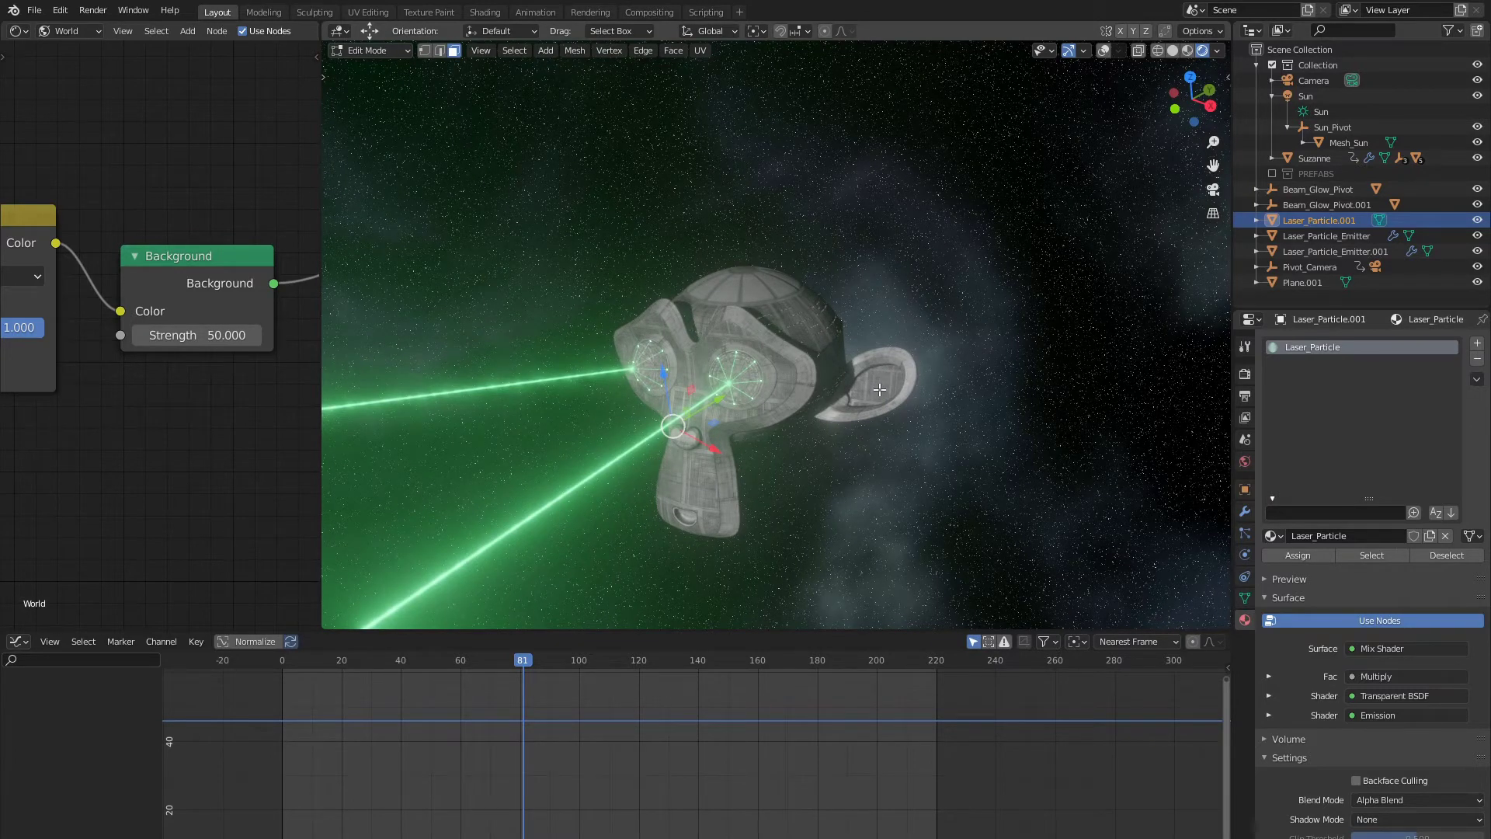
pyautogui.moveTo(879, 397); pyautogui.dragTo(639, 355, button='middle')
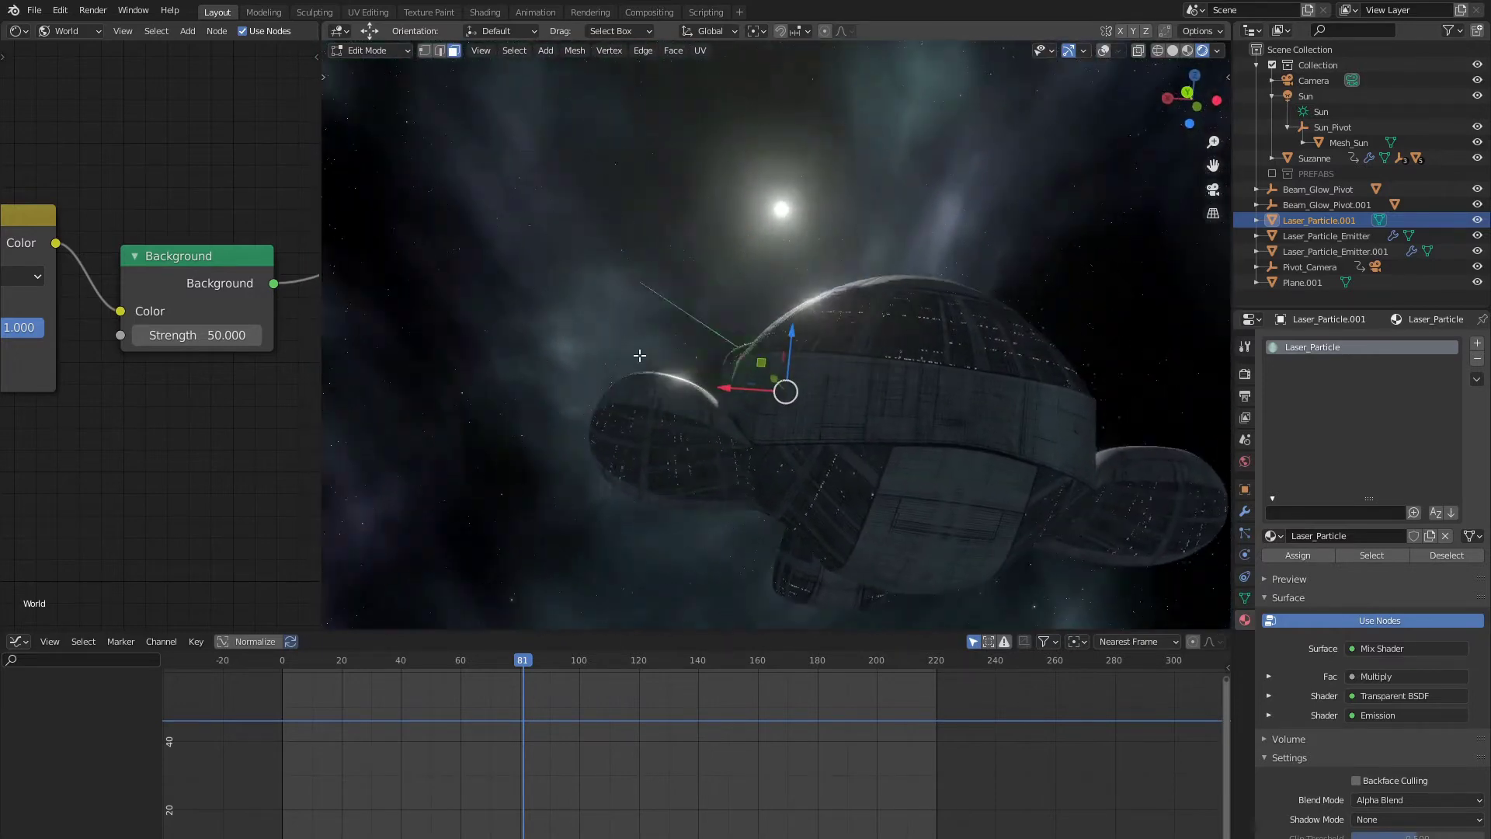
# Step: Leave Edit Mode, select Mesh_Sun and toggle Eevee's Bloom off and on to compare the sun's glow
pyautogui.press('Tab')
pyautogui.click(784, 208)
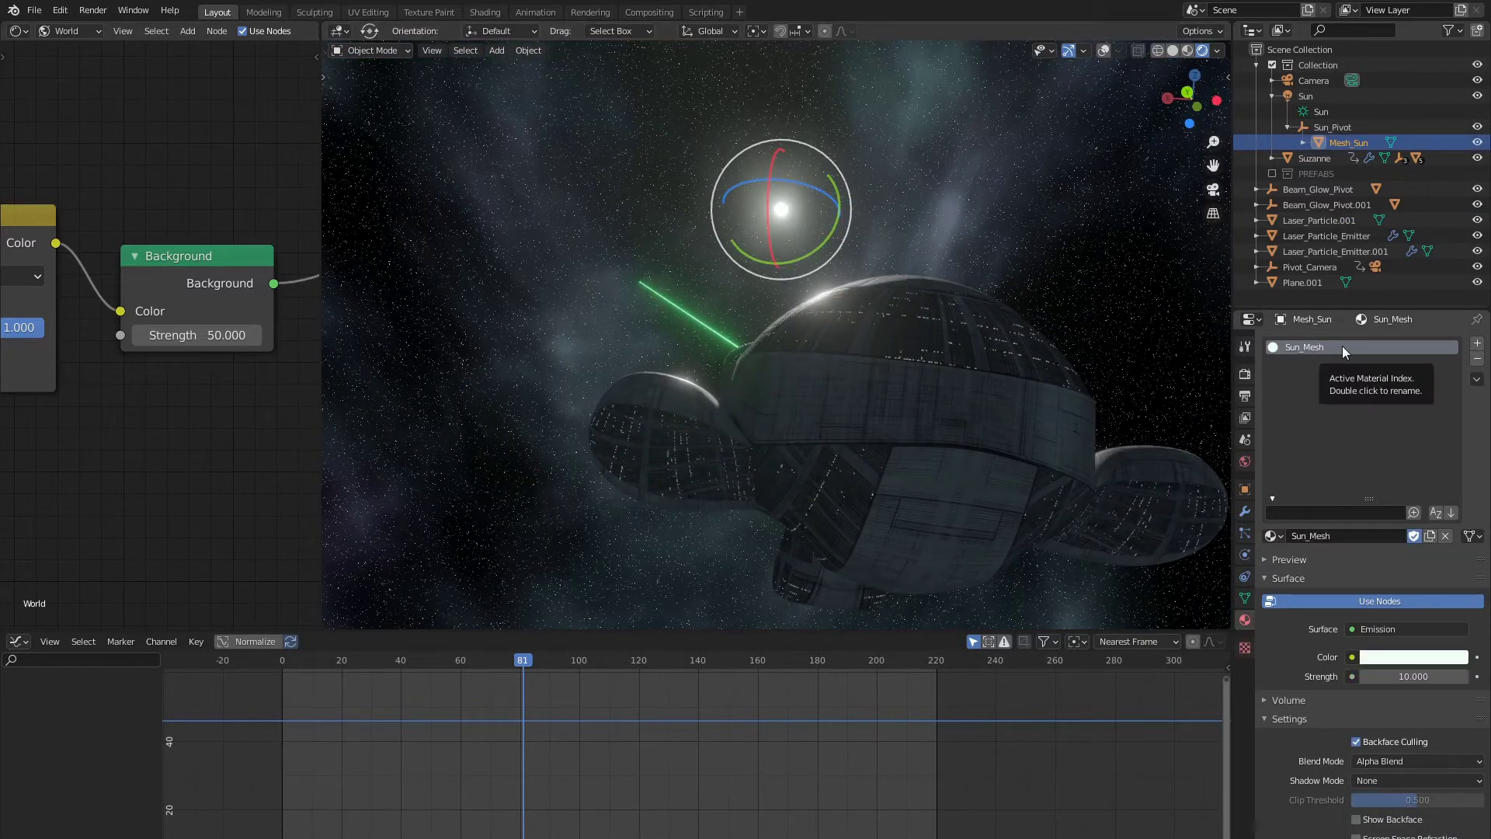
pyautogui.click(1245, 374)
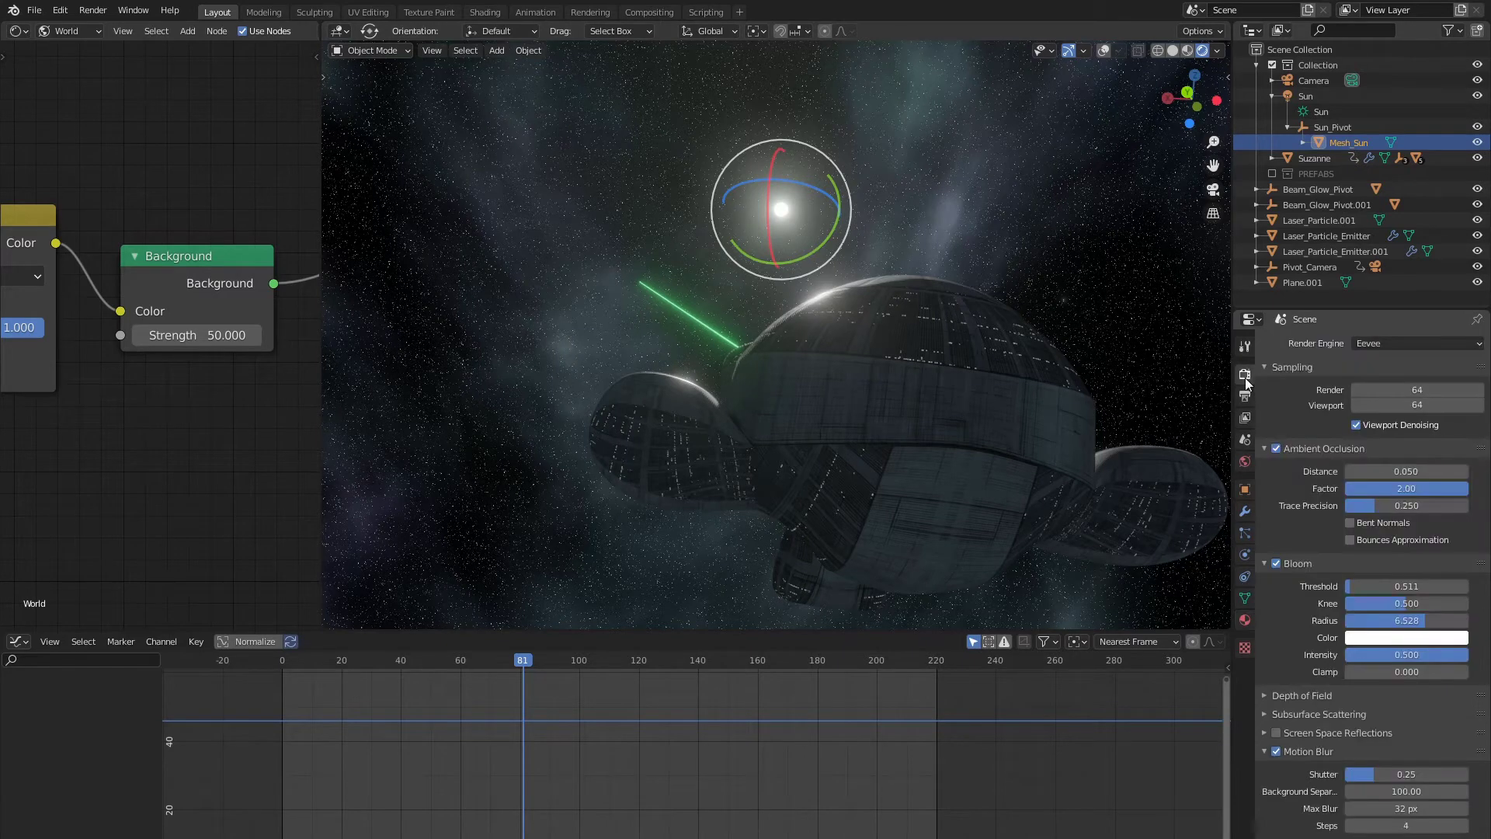
pyautogui.click(1276, 563)
pyautogui.click(1276, 563)
pyautogui.click(1276, 563)
pyautogui.click(1276, 563)
# Step: Examine the Sun_Mesh material's emission surface, blend mode and shadow mode settings
pyautogui.click(1244, 621)
pyautogui.scroll(-2, 1360, 621)
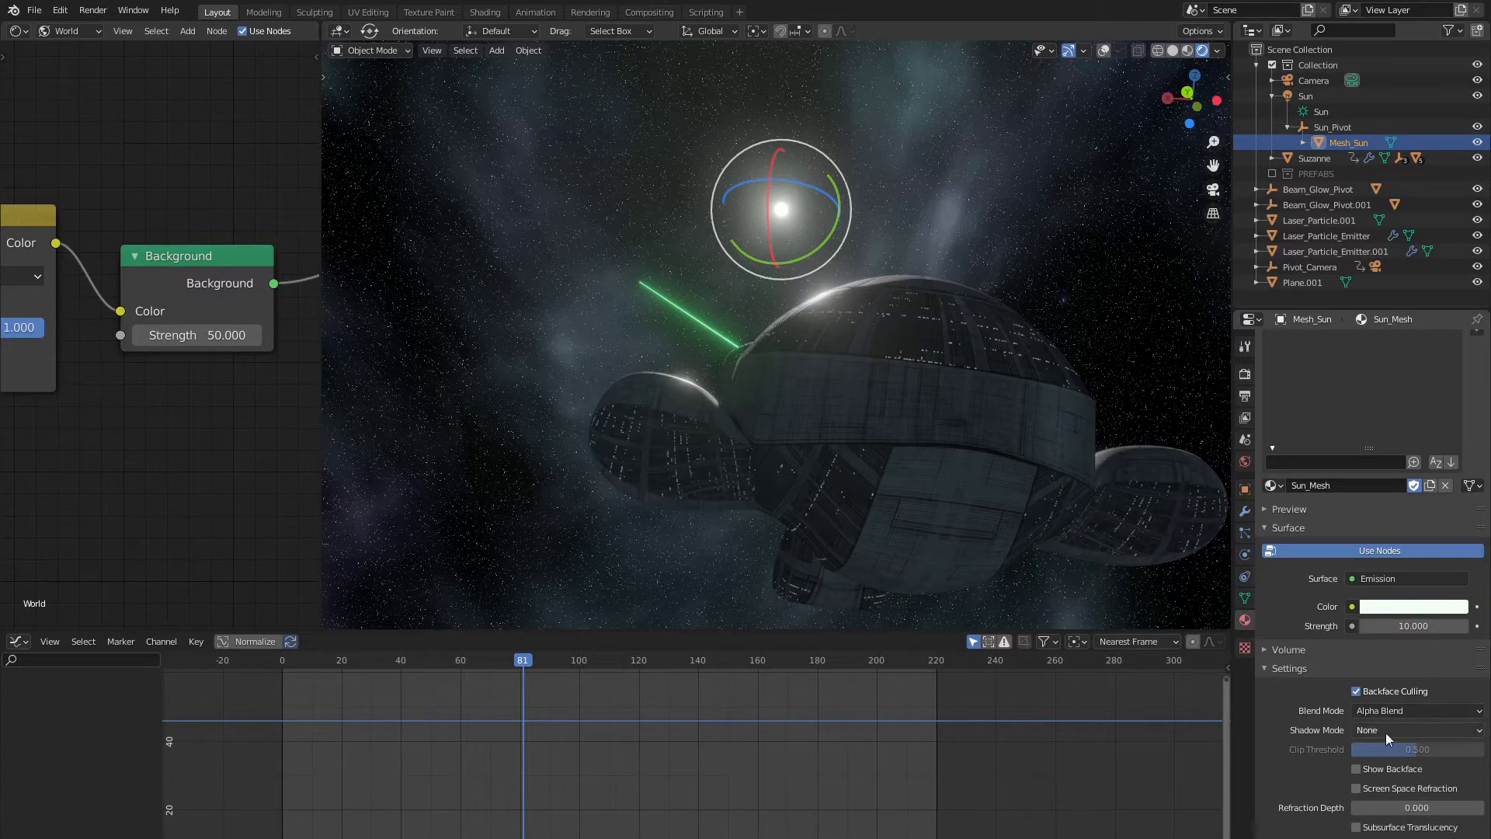
pyautogui.click(1385, 733)
pyautogui.scroll(-5, 778, 423)
# Step: Select the 3ds Max logo object Plane.001 and view it up close
pyautogui.moveTo(778, 423); pyautogui.dragTo(879, 343, button='middle')
pyautogui.click(963, 382)
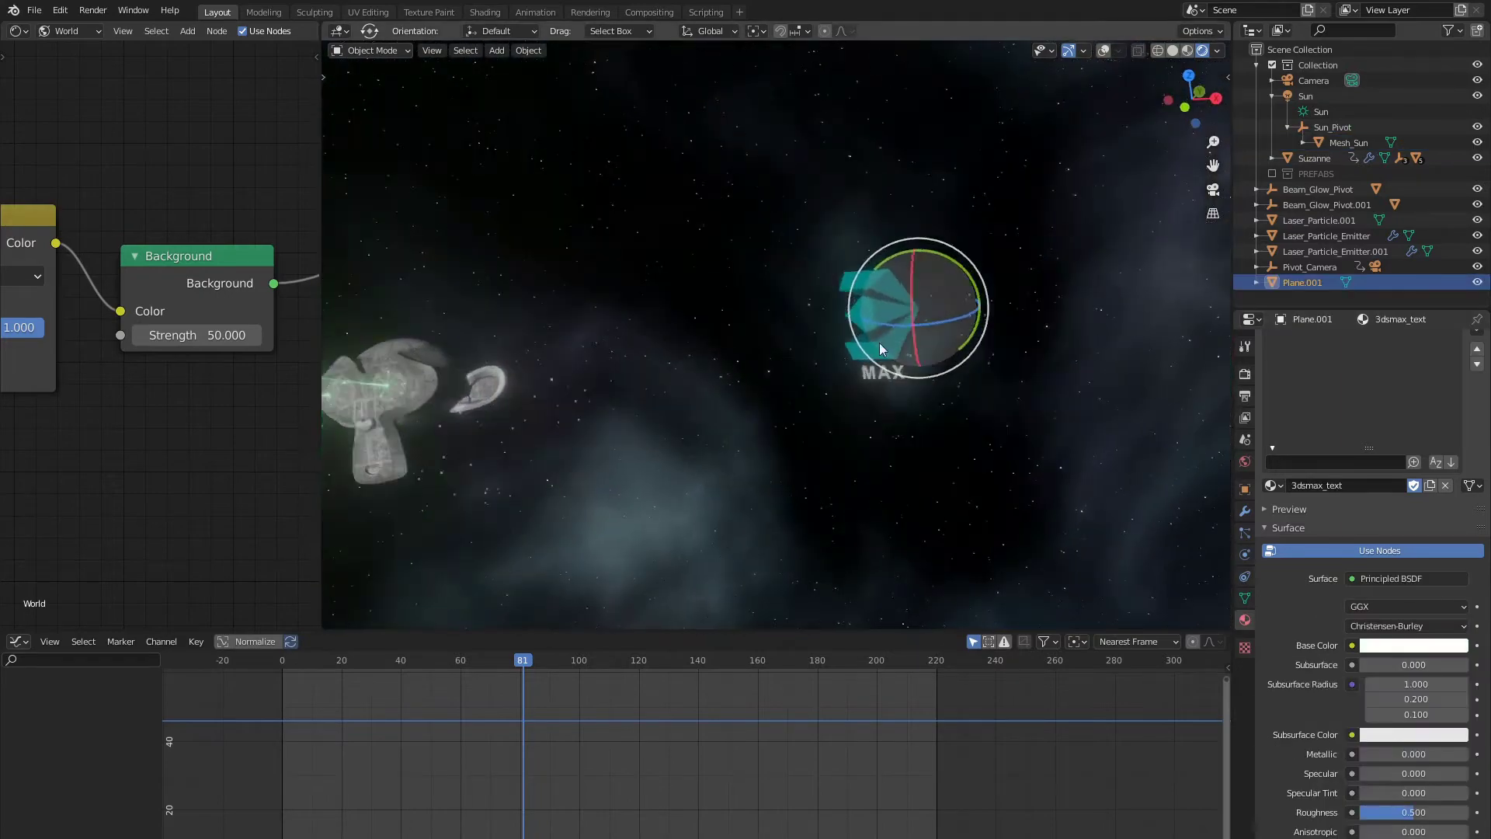
pyautogui.scroll(5, 879, 343)
pyautogui.keyDown('shift'); pyautogui.moveTo(982, 315); pyautogui.dragTo(925, 316, button='middle'); pyautogui.keyUp('shift')
pyautogui.scroll(3, 1323, 371)
pyautogui.scroll(-2, 828, 337)
pyautogui.keyDown('shift'); pyautogui.moveTo(828, 337); pyautogui.dragTo(786, 318, button='middle'); pyautogui.keyUp('shift')
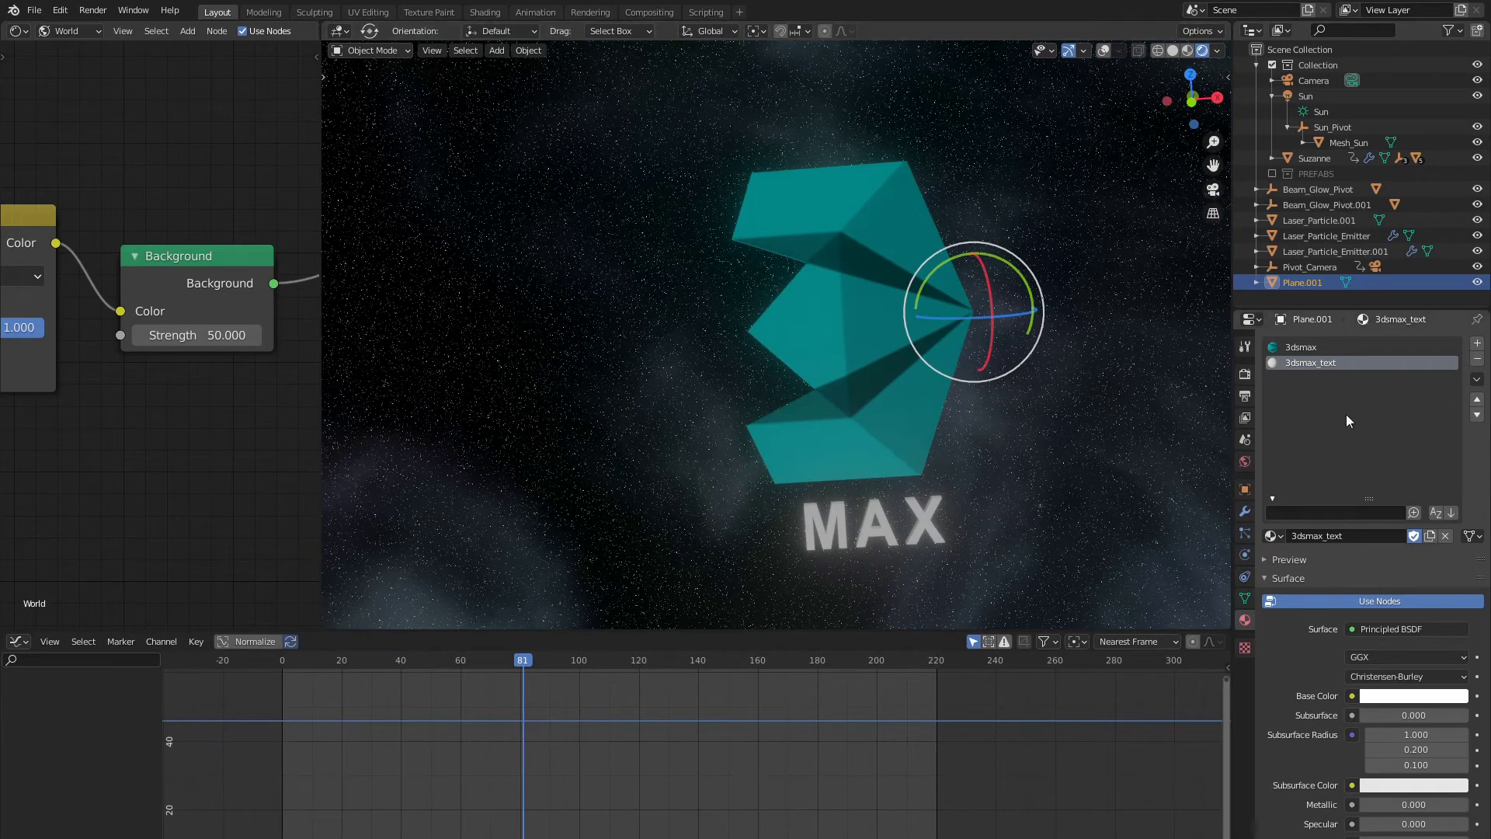
# Step: Choose the logo's 3dsmax material slot, enter Edit Mode and turn the viewport overlays back on
pyautogui.click(1301, 346)
pyautogui.press('Tab')
pyautogui.click(1106, 52)
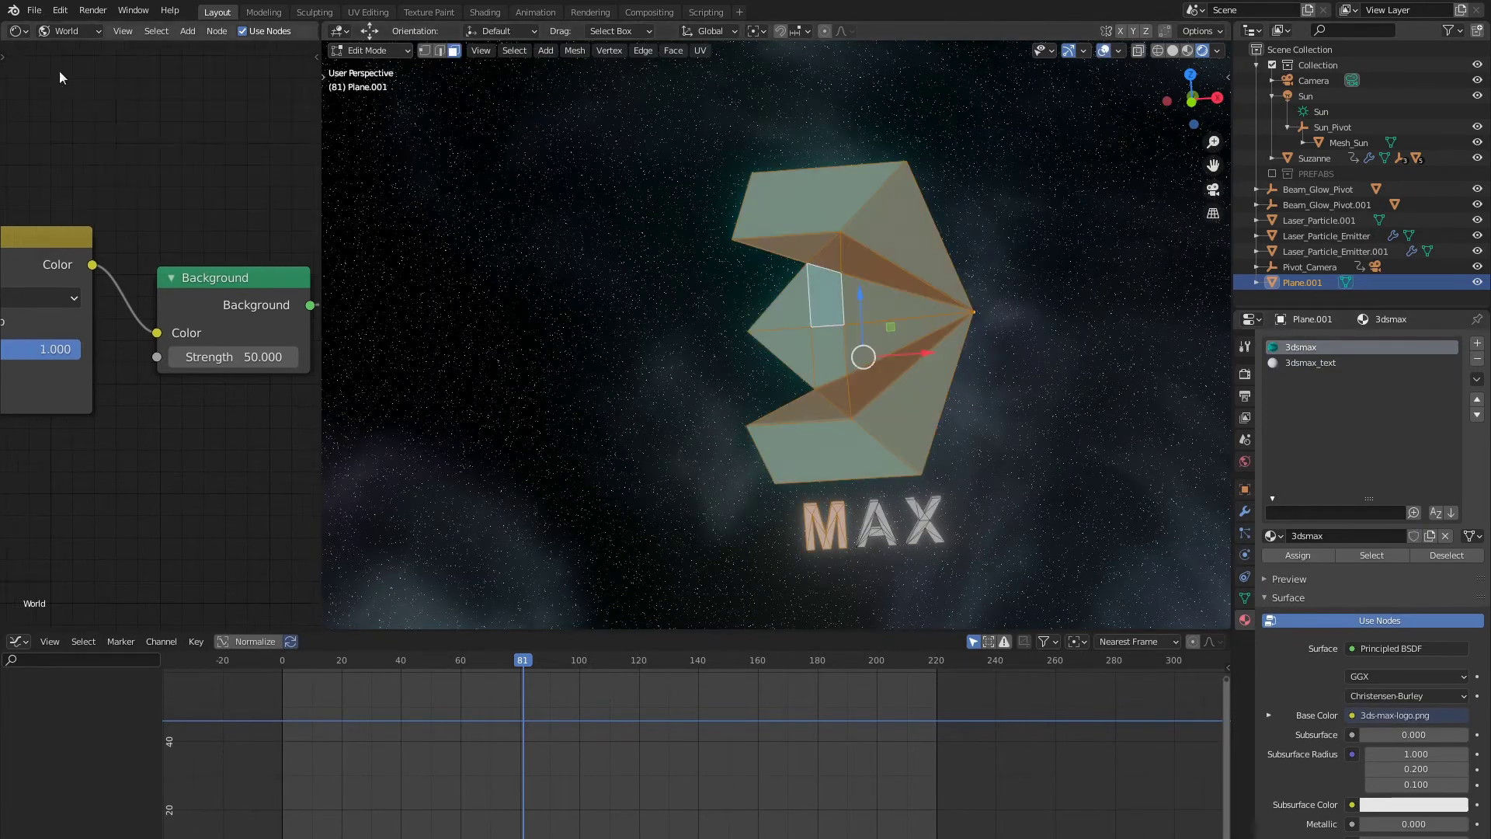
# Step: Show the logo's UV layout in the UV Editor over the 3ds-max-logo.png image
pyautogui.click(18, 30)
pyautogui.click(47, 121)
pyautogui.click(157, 32)
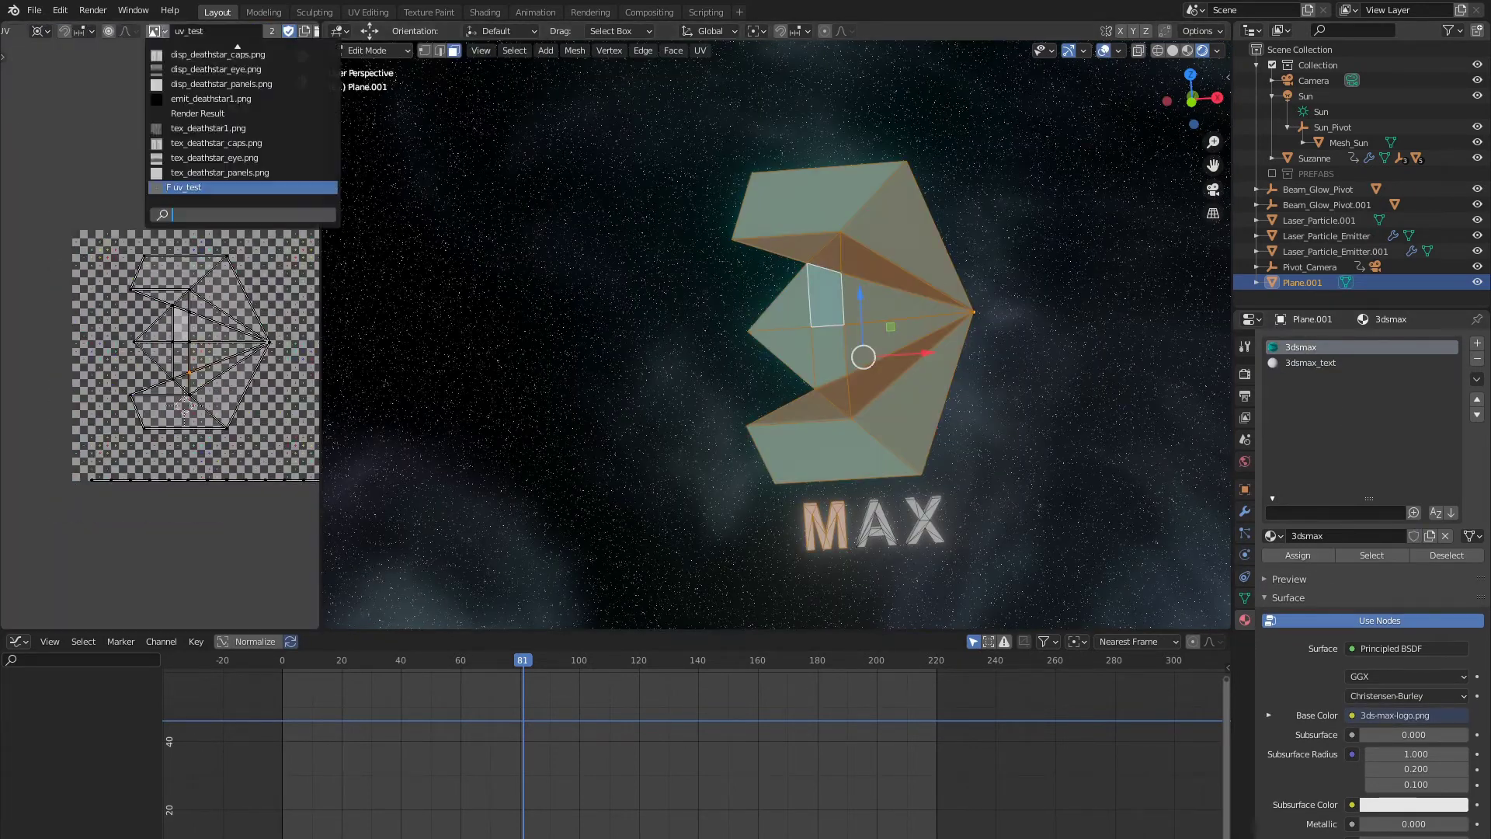
pyautogui.write('3ds')
pyautogui.press('Return')
pyautogui.scroll(2, 183, 269)
pyautogui.moveTo(225, 284); pyautogui.dragTo(150, 274, button='middle')
pyautogui.scroll(1, 149, 273)
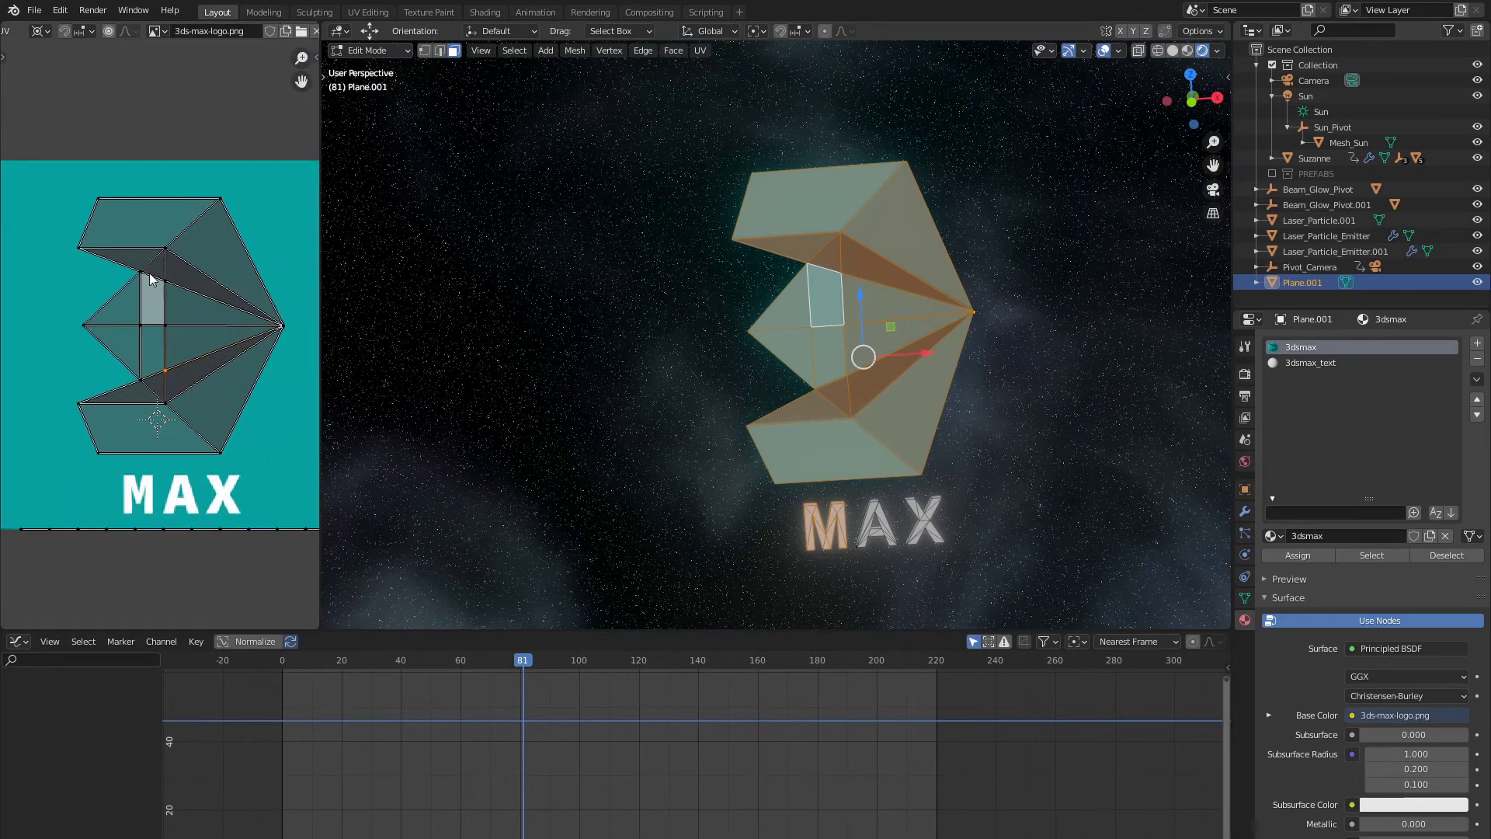
# Step: Leave Edit Mode on the logo, select Suzanne and frame it close up with the viewport overlays hidden
pyautogui.press('Tab')
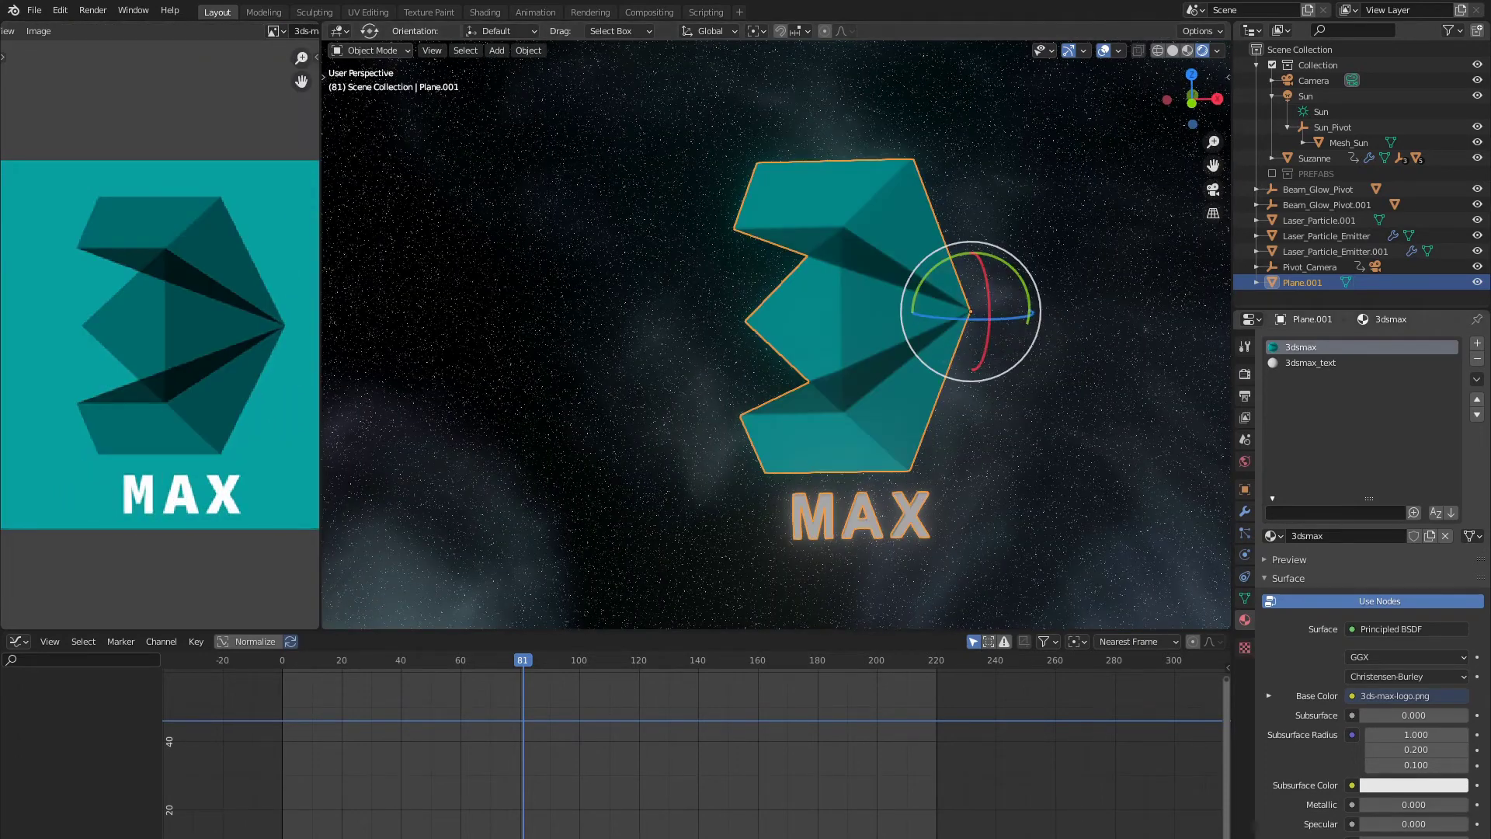
pyautogui.moveTo(921, 354); pyautogui.dragTo(859, 352, button='middle')
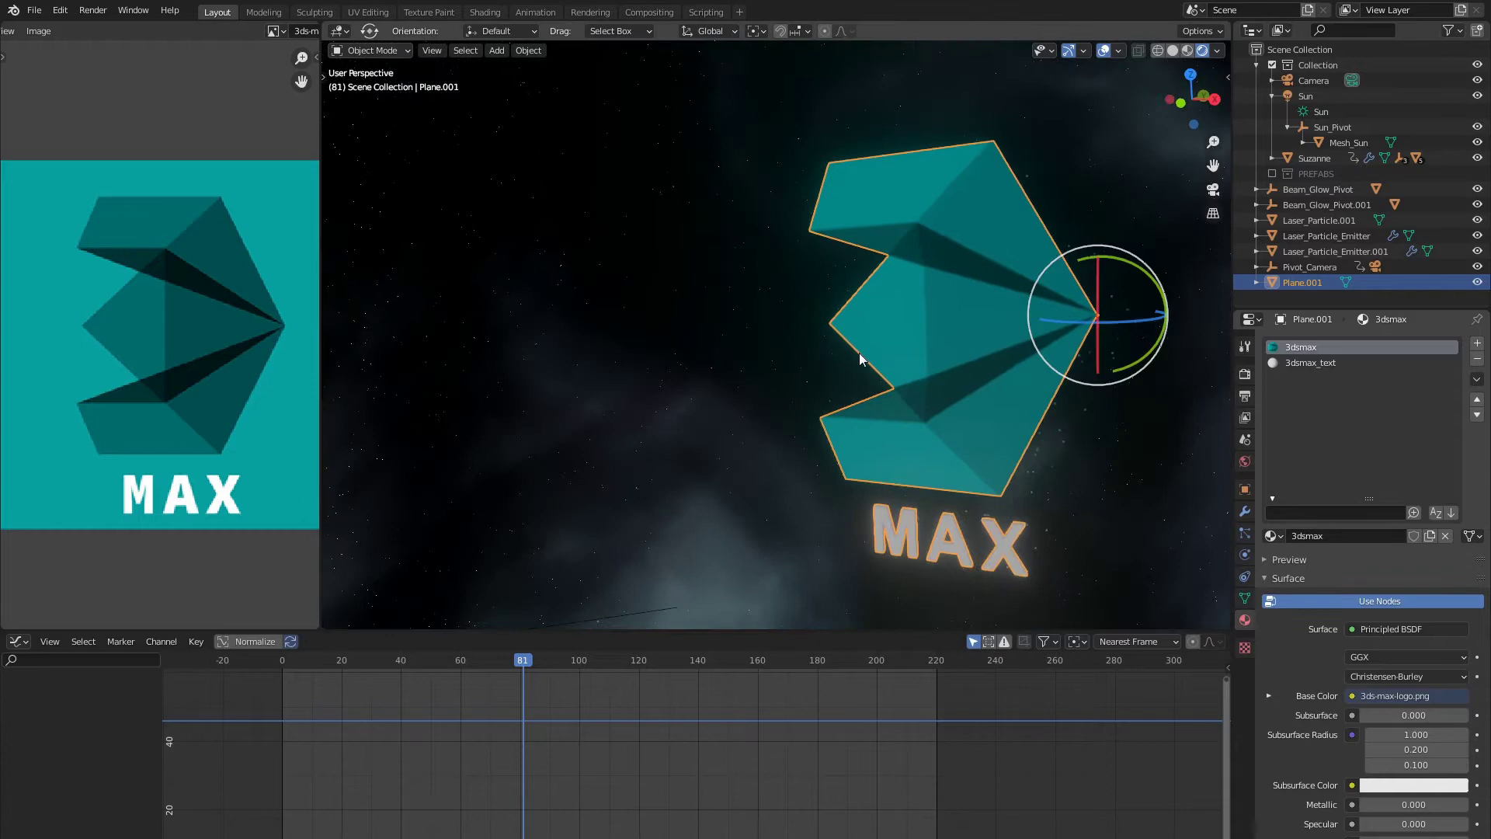
pyautogui.scroll(-10, 859, 353)
pyautogui.scroll(1, 668, 357)
pyautogui.keyDown('shift'); pyautogui.moveTo(668, 357); pyautogui.dragTo(823, 390, button='middle'); pyautogui.keyUp('shift')
pyautogui.click(883, 413)
pyautogui.press('KP_Decimal')
pyautogui.press('KP_5')
pyautogui.scroll(4, 823, 390)
pyautogui.click(1103, 51)
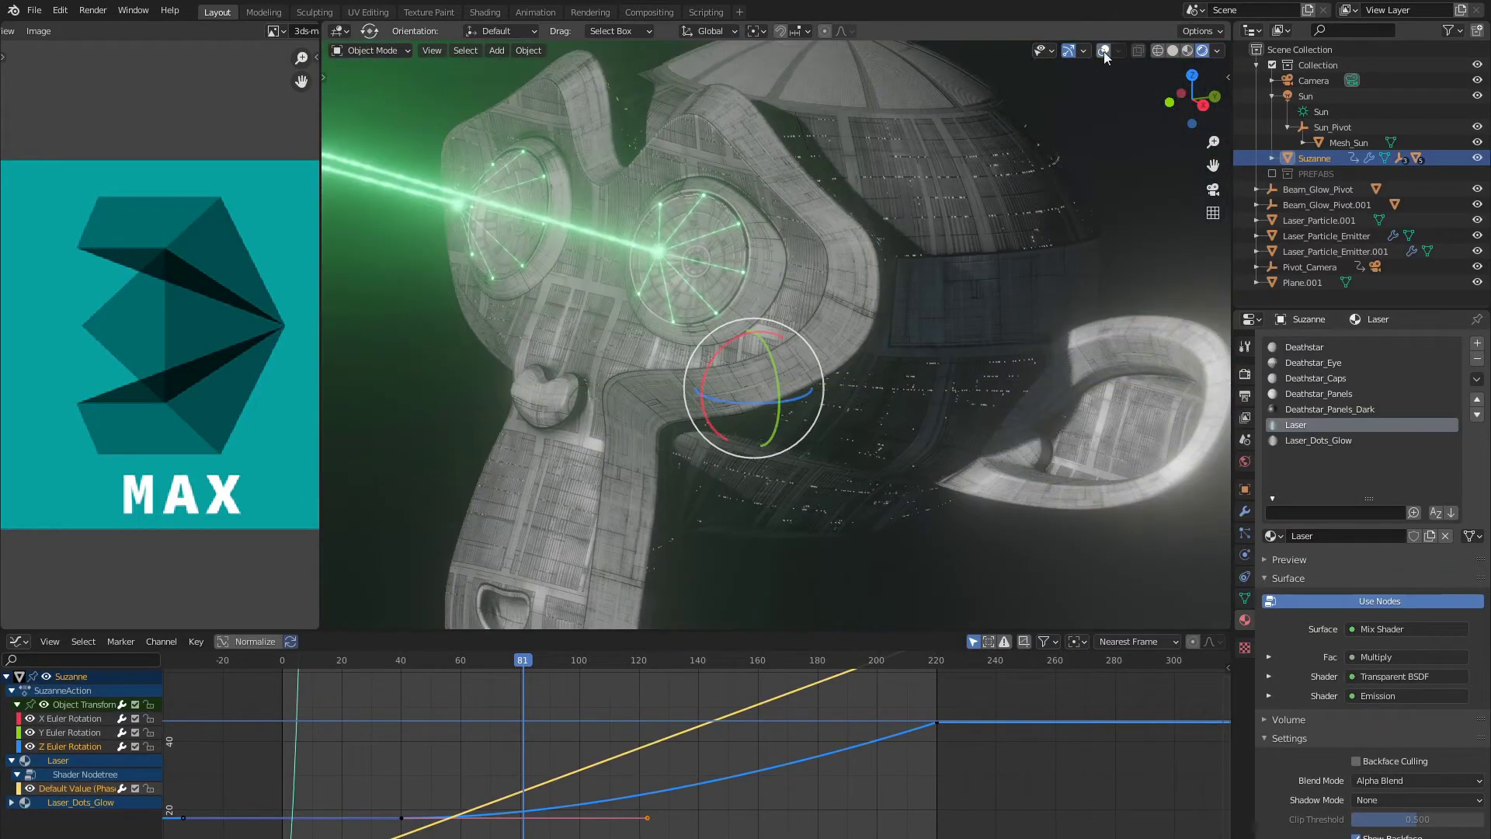
# Step: Switch the viewport to solid shading and show the Camera object's lens settings
pyautogui.scroll(-1, 953, 310)
pyautogui.keyDown('shift'); pyautogui.moveTo(885, 264); pyautogui.dragTo(917, 291, button='middle'); pyautogui.keyUp('shift')
pyautogui.press('z')
pyautogui.click(952, 306)
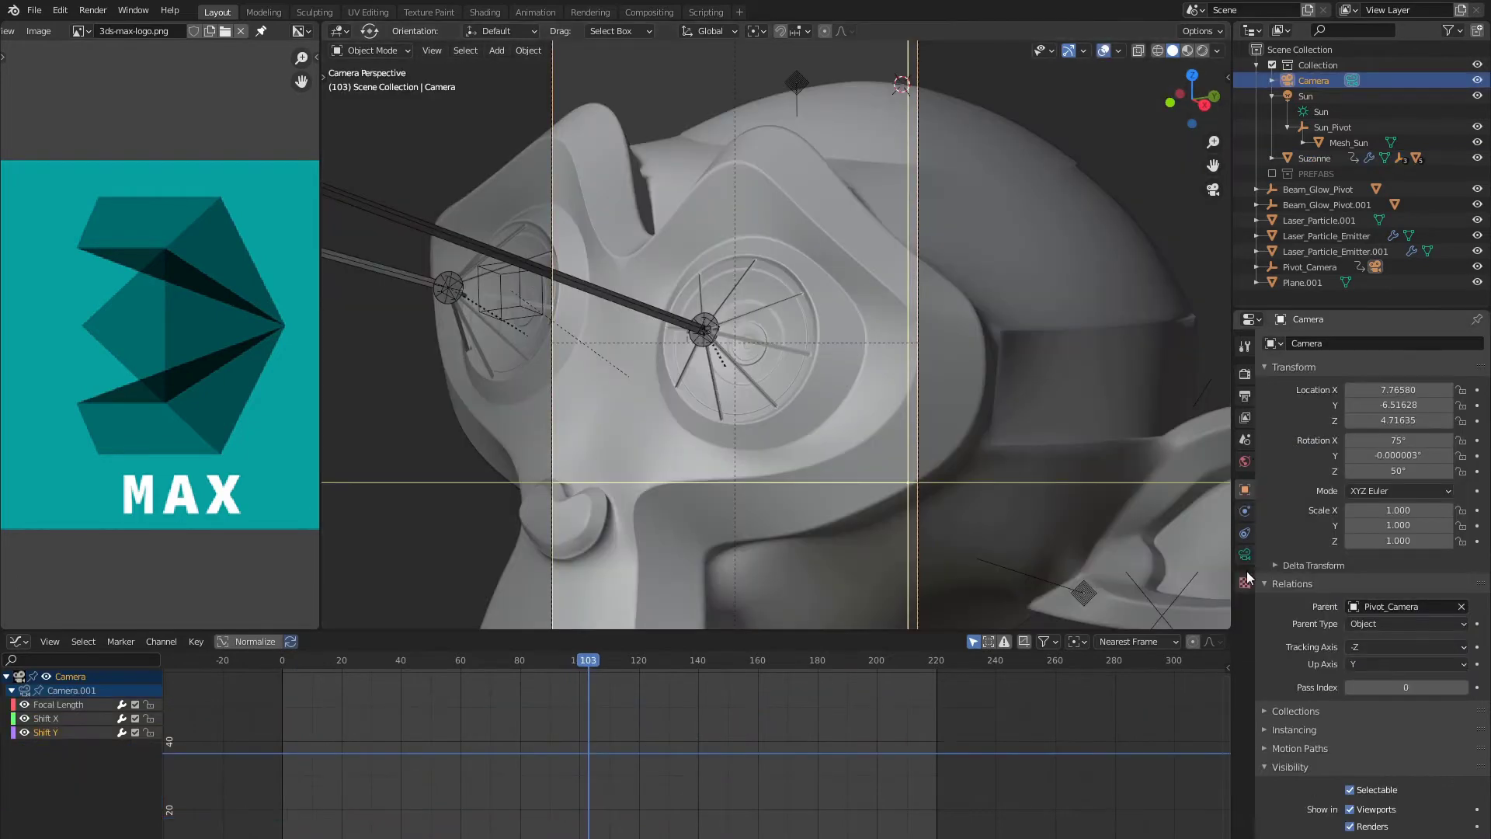
pyautogui.click(1245, 555)
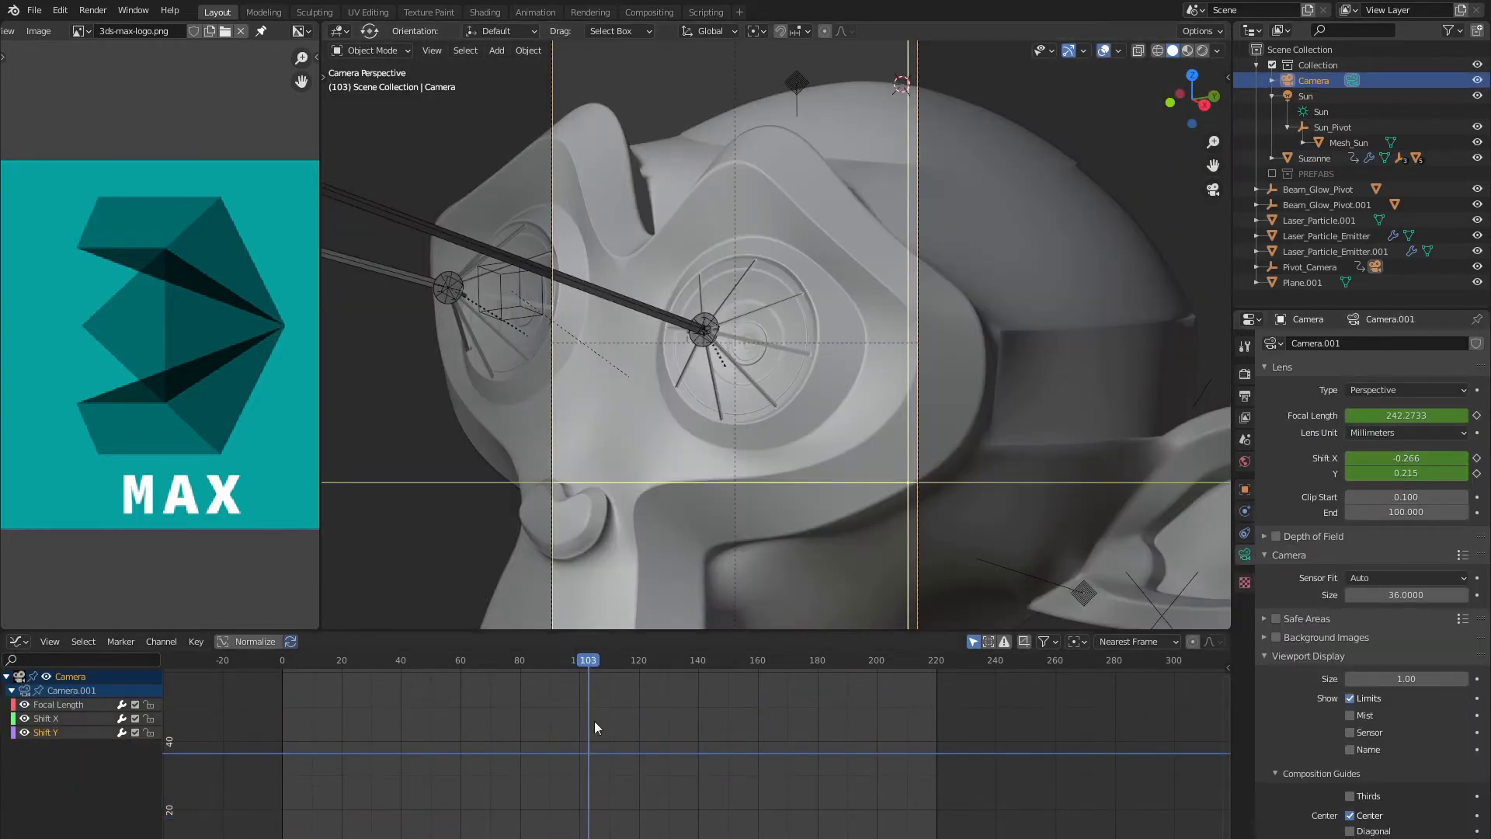
# Step: Scrub through the camera's focal length and shift animation to frame 185, viewing the camera from outside
pyautogui.moveTo(593, 721); pyautogui.dragTo(868, 772)
pyautogui.scroll(-3, 784, 365)
pyautogui.moveTo(753, 310); pyautogui.dragTo(758, 358, button='middle')
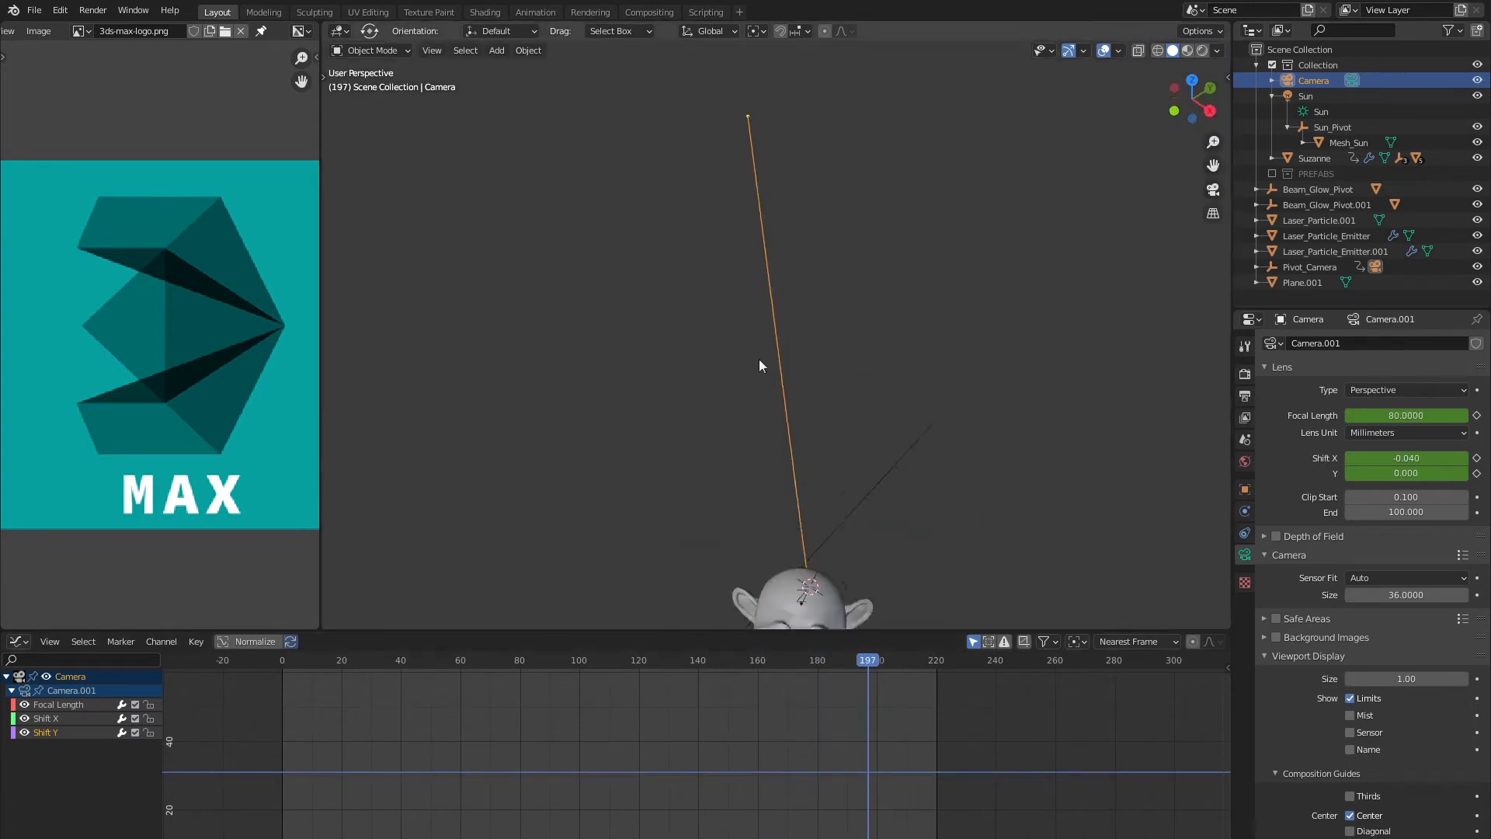
pyautogui.scroll(-5, 822, 349)
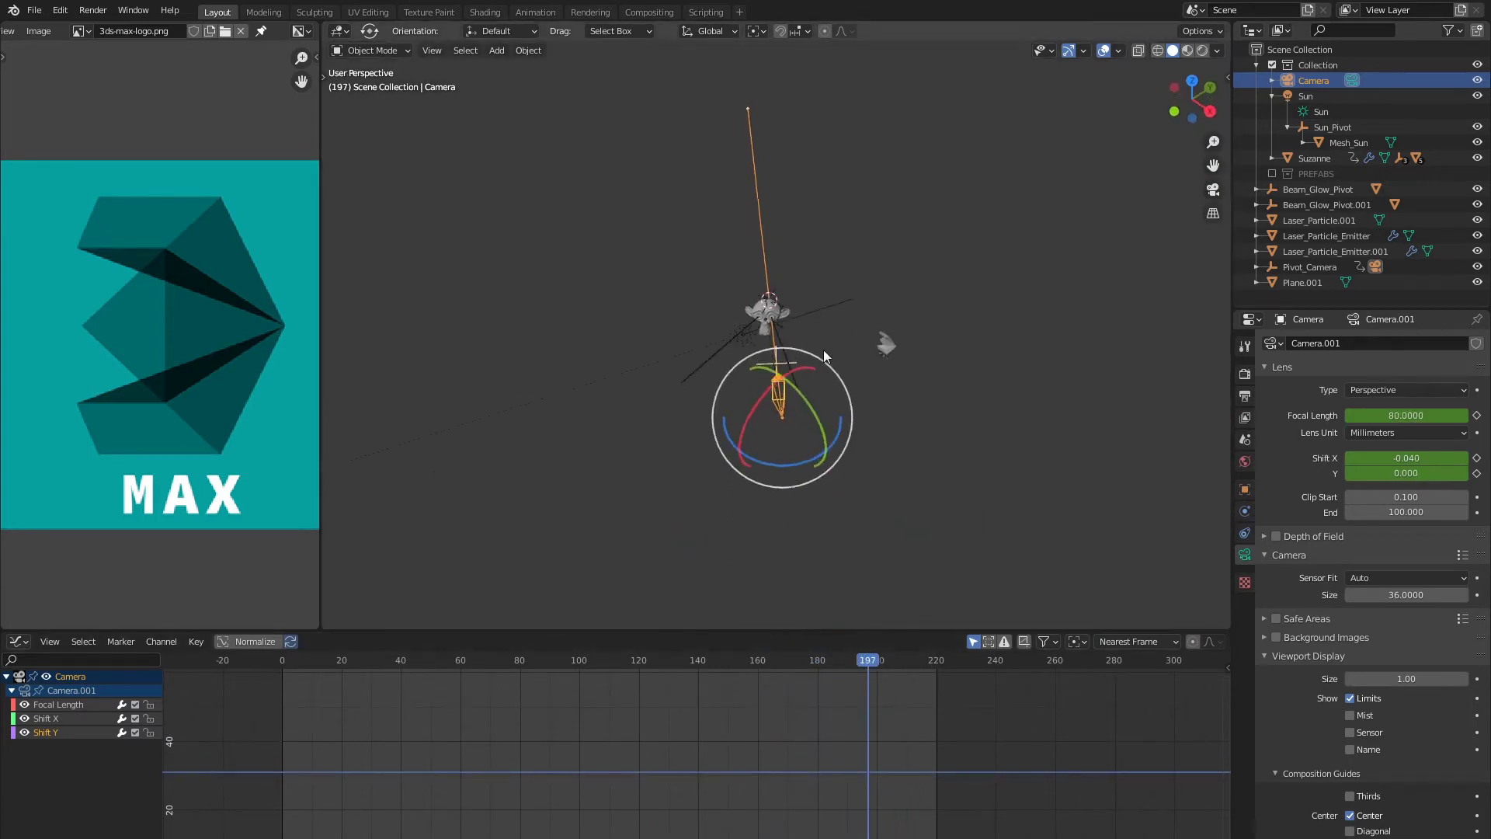
pyautogui.moveTo(700, 733)
pyautogui.mouseDown()
pyautogui.moveTo(692, 762)
pyautogui.moveTo(882, 764)
pyautogui.moveTo(523, 761)
pyautogui.moveTo(565, 735)
pyautogui.moveTo(738, 750)
pyautogui.moveTo(733, 711)
pyautogui.moveTo(888, 731)
pyautogui.moveTo(828, 727)
pyautogui.mouseUp()
# Step: Look through the camera in rendered shading and scrub the timeline back to frame 55
pyautogui.press('KP_0')
pyautogui.press('z')
pyautogui.click(803, 327)
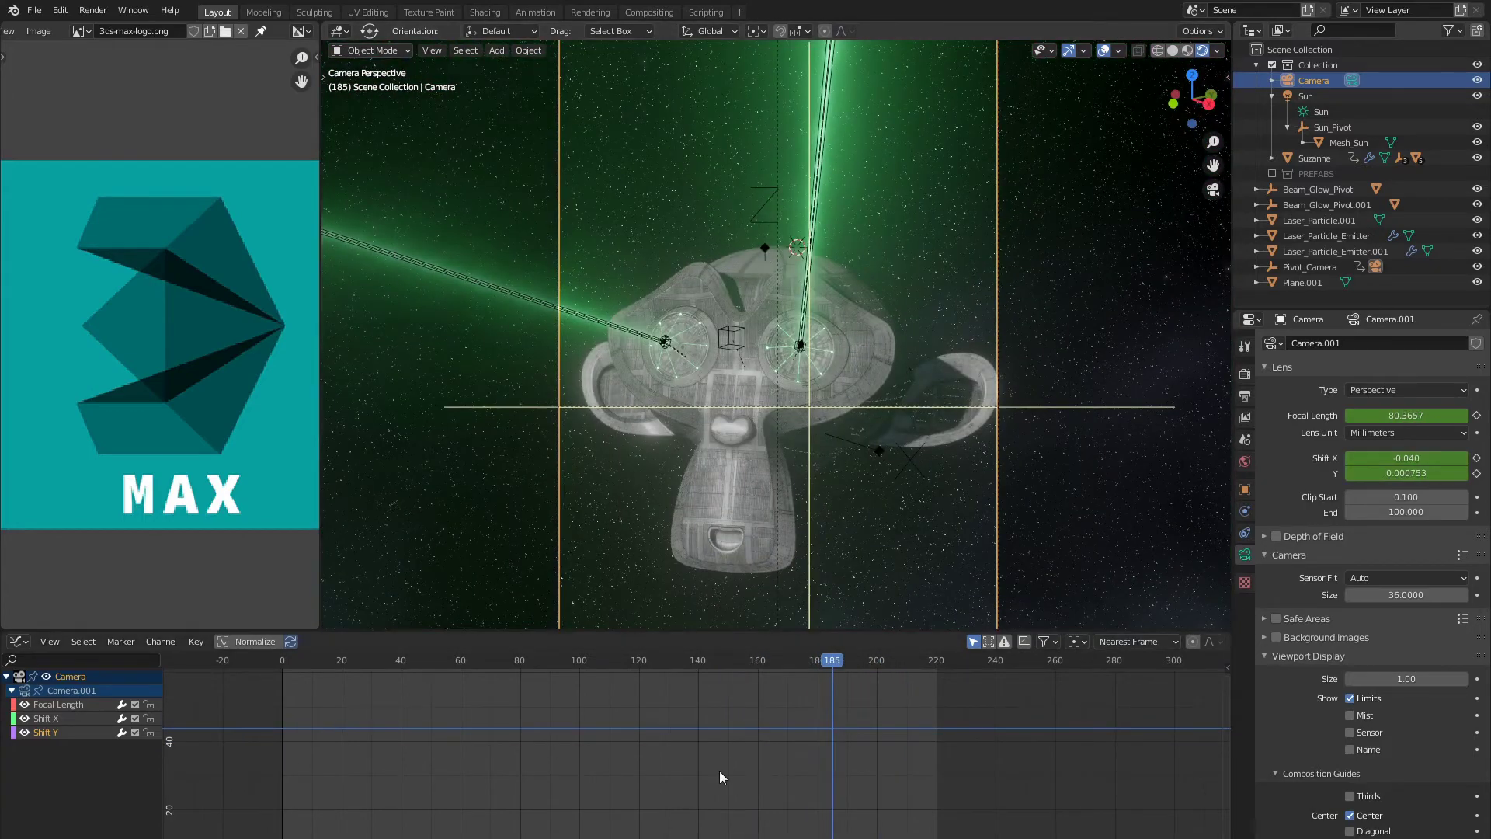
pyautogui.moveTo(584, 771); pyautogui.dragTo(448, 745)
# Step: Leave the camera view, select the Laser_Beam.002 object at Suzanne's eye, and return to the camera view
pyautogui.press('KP_0')
pyautogui.scroll(6, 669, 403)
pyautogui.scroll(3, 691, 382)
pyautogui.click(474, 290)
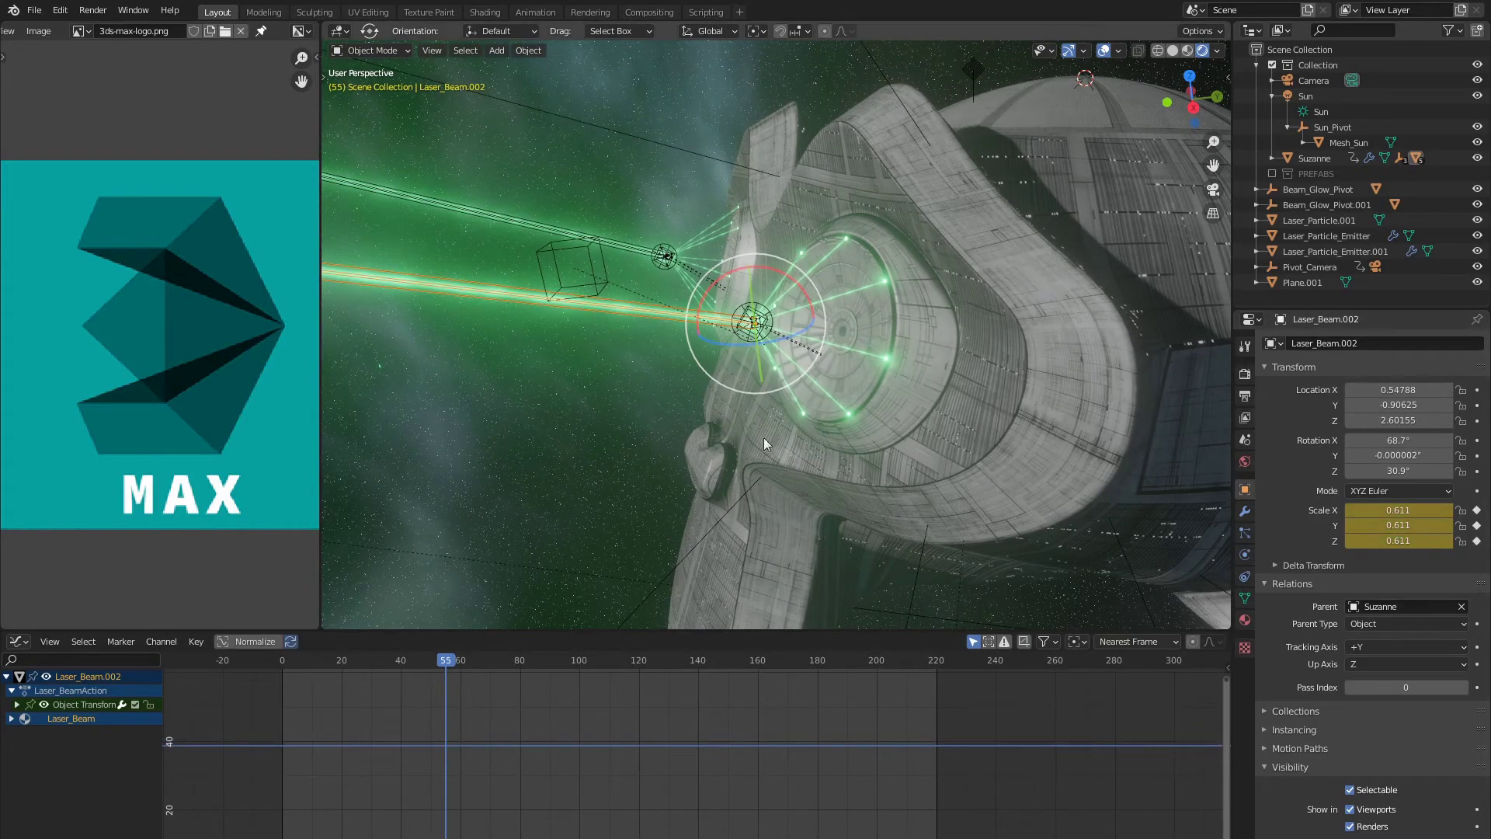
pyautogui.press('KP_0')
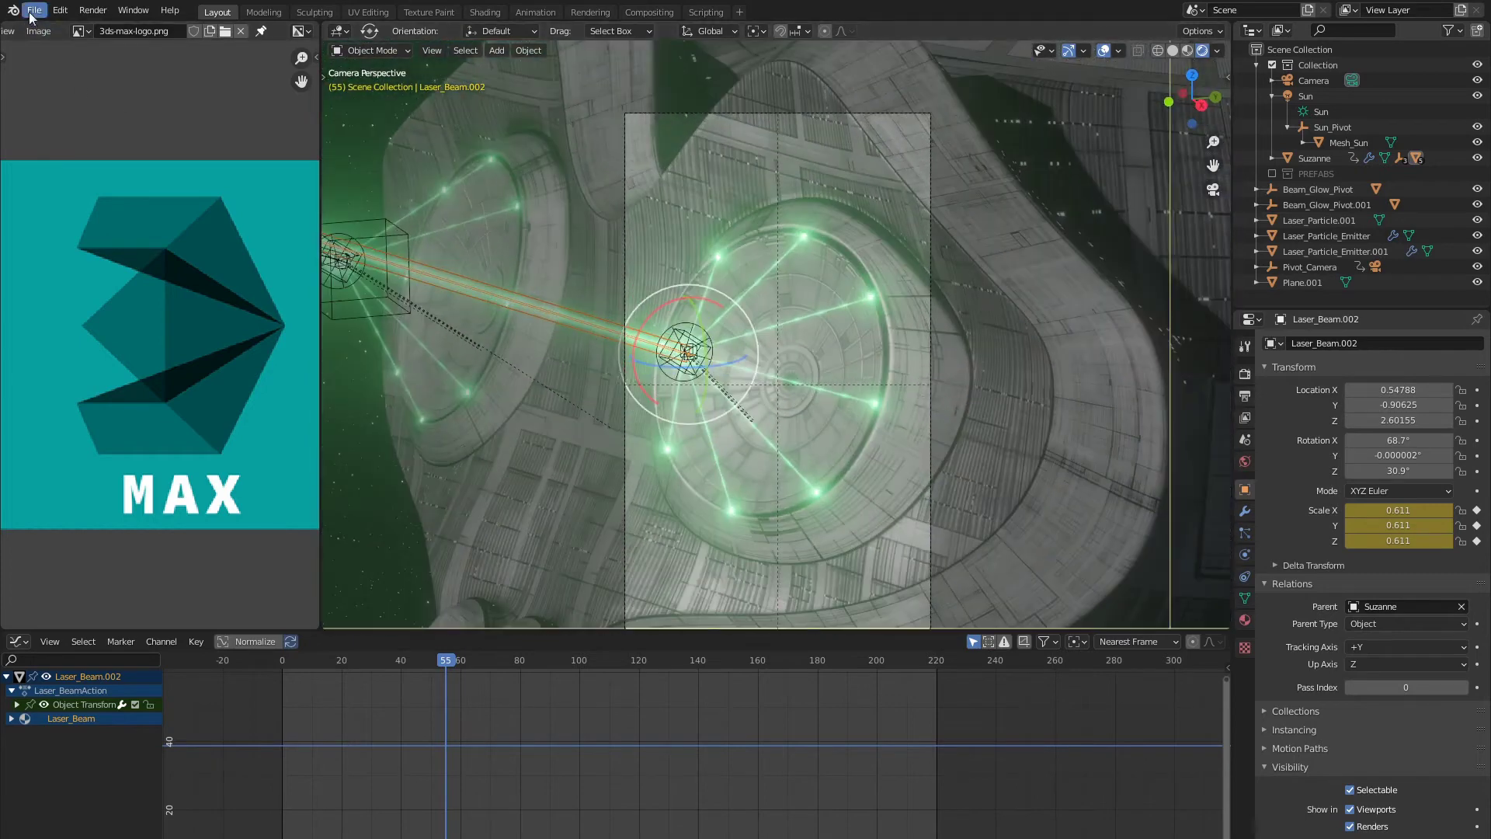
# Step: Open the recent scene file that contains the 3ds Max logo explosion
pyautogui.click(31, 13)
pyautogui.moveTo(54, 60)
pyautogui.click(273, 77)
pyautogui.click(762, 491)
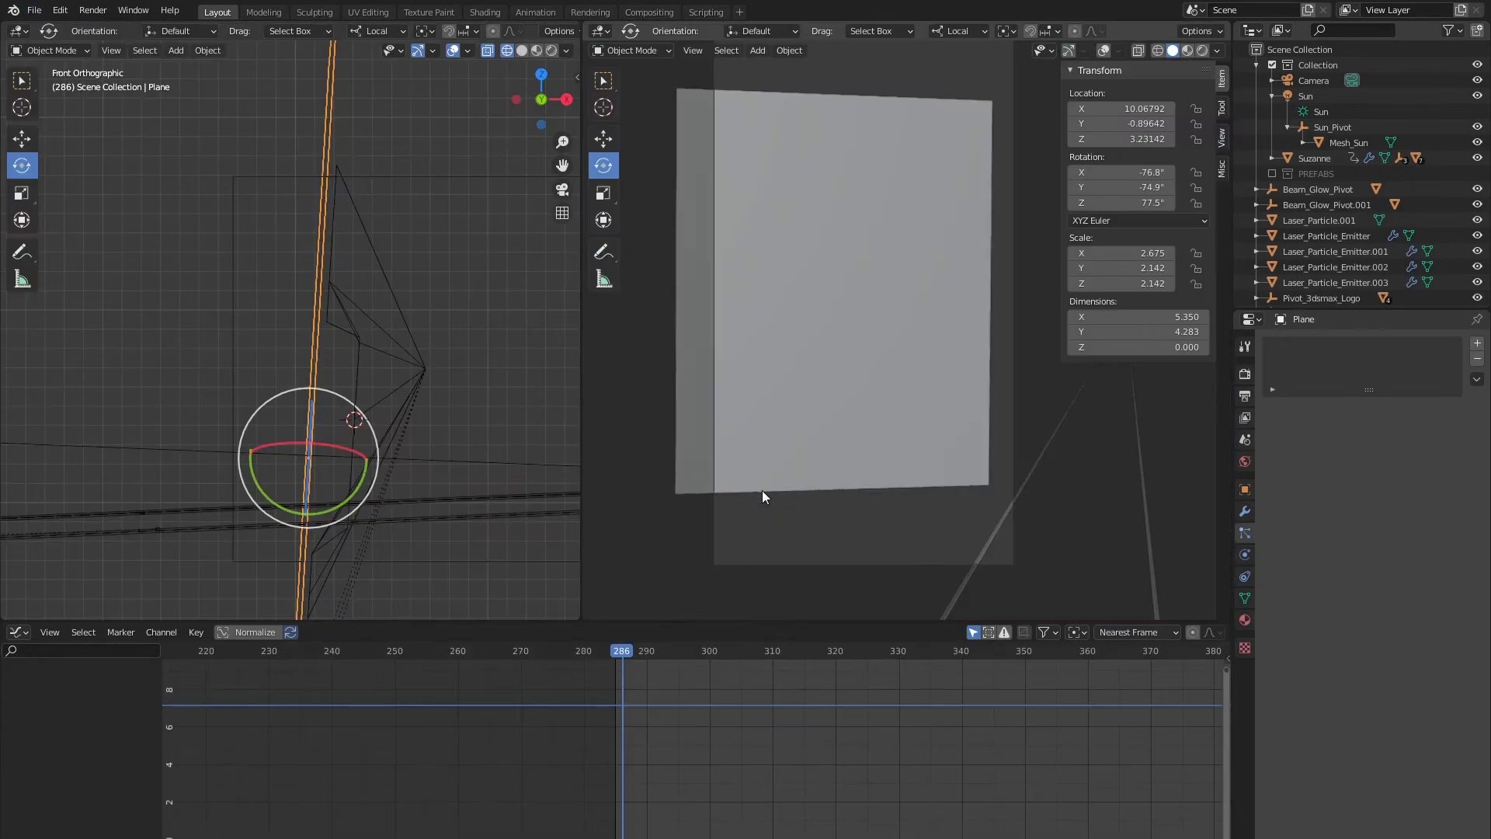
# Step: Enlarge the rendered logo viewport by shrinking the timeline, the wireframe view and the transform sidebar
pyautogui.scroll(1, 860, 335)
pyautogui.keyDown('shift'); pyautogui.moveTo(859, 328); pyautogui.dragTo(821, 337, button='middle'); pyautogui.keyUp('shift')
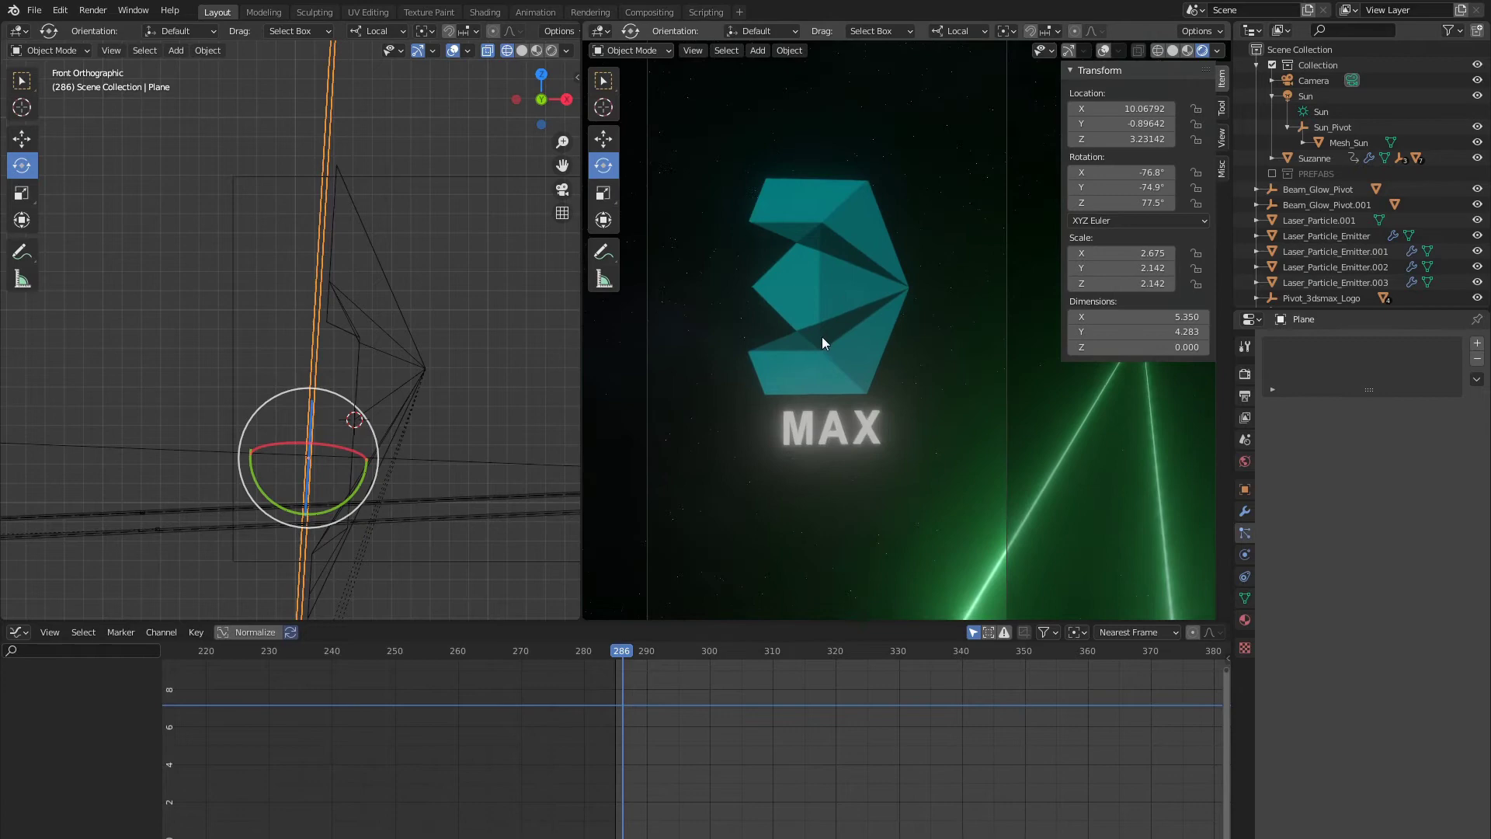
pyautogui.scroll(-6, 838, 722)
pyautogui.moveTo(839, 722); pyautogui.dragTo(664, 738, button='middle')
pyautogui.moveTo(730, 622); pyautogui.dragTo(766, 767)
pyautogui.scroll(2, 786, 392)
pyautogui.moveTo(580, 210); pyautogui.dragTo(433, 129)
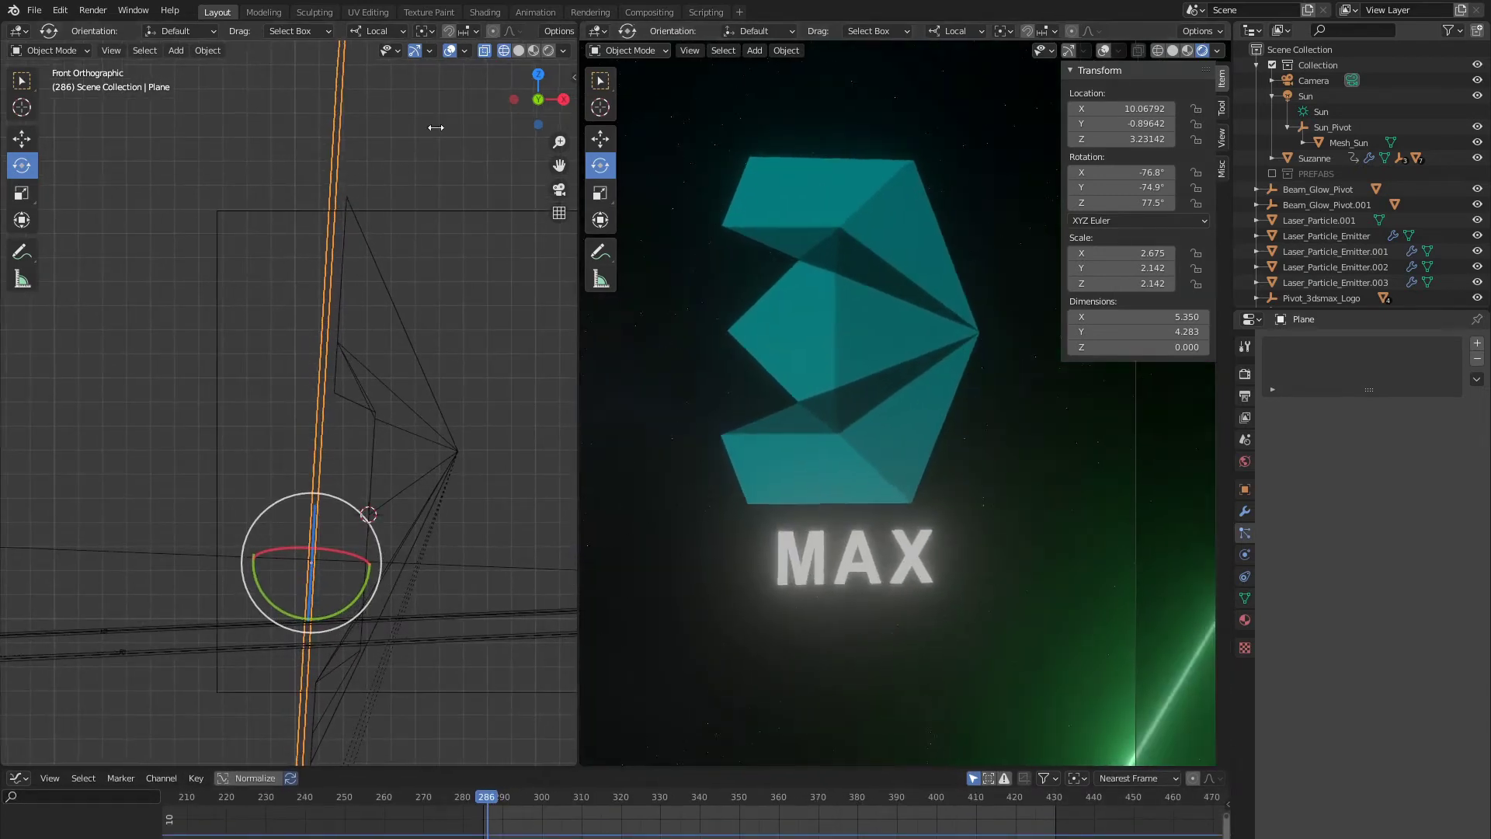
pyautogui.moveTo(1061, 148); pyautogui.dragTo(1175, 147)
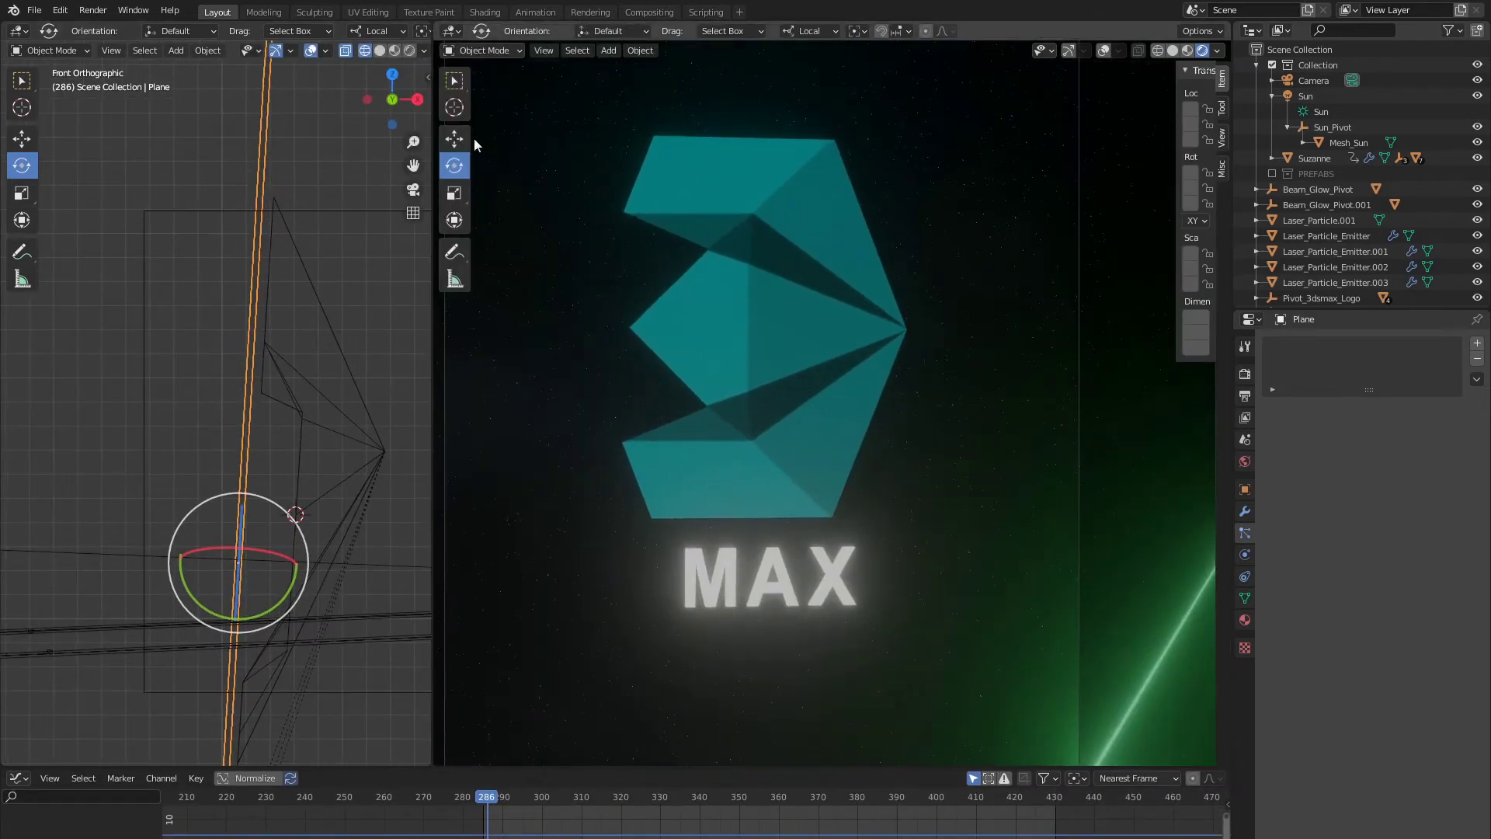
pyautogui.moveTo(475, 143); pyautogui.dragTo(439, 143)
# Step: Play the logo explosion from frame 286 and stop at frame 406
pyautogui.press('space')
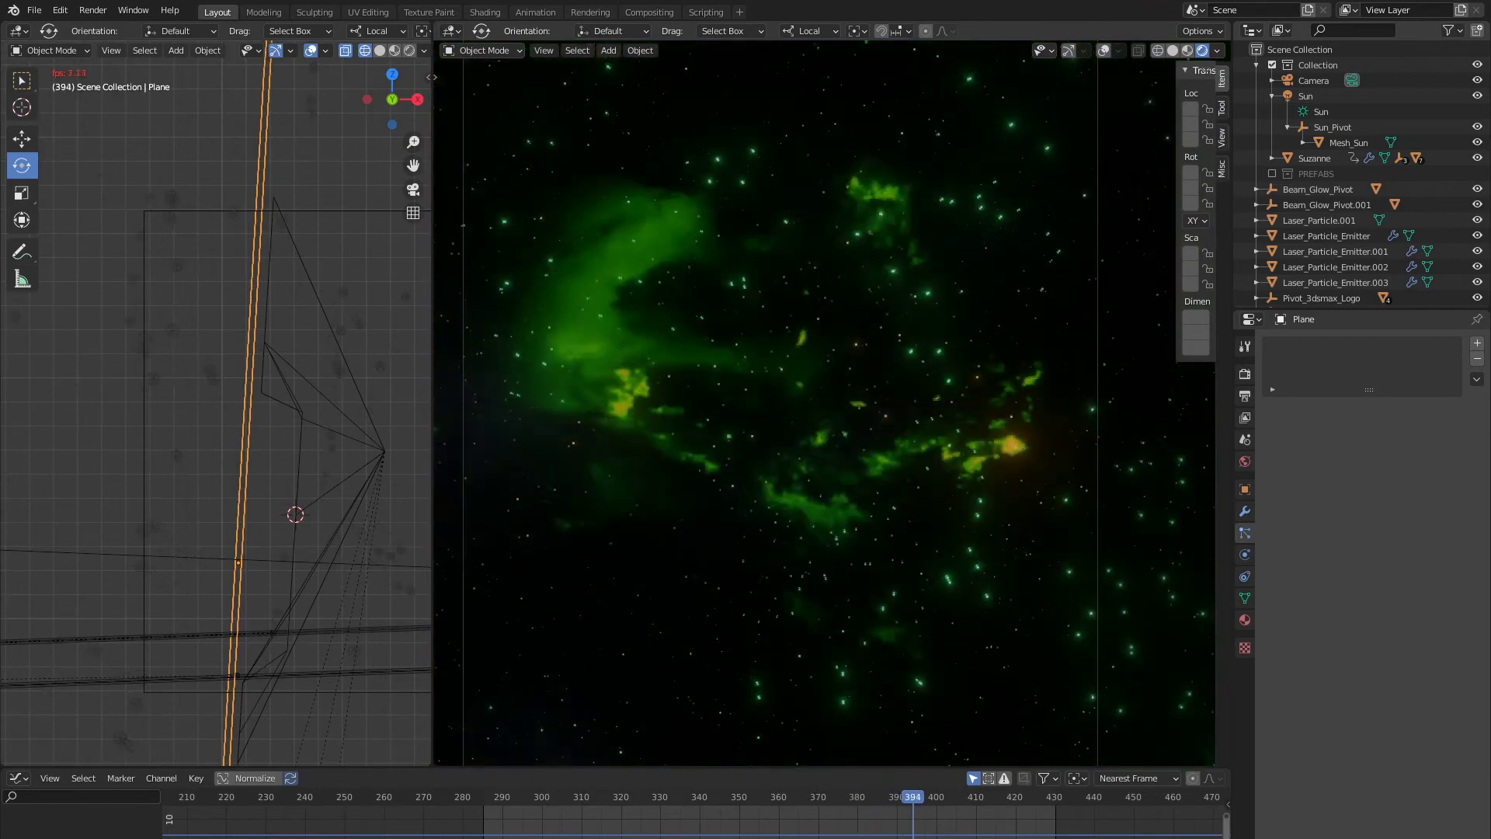
pyautogui.press('space')
pyautogui.scroll(-1, 909, 468)
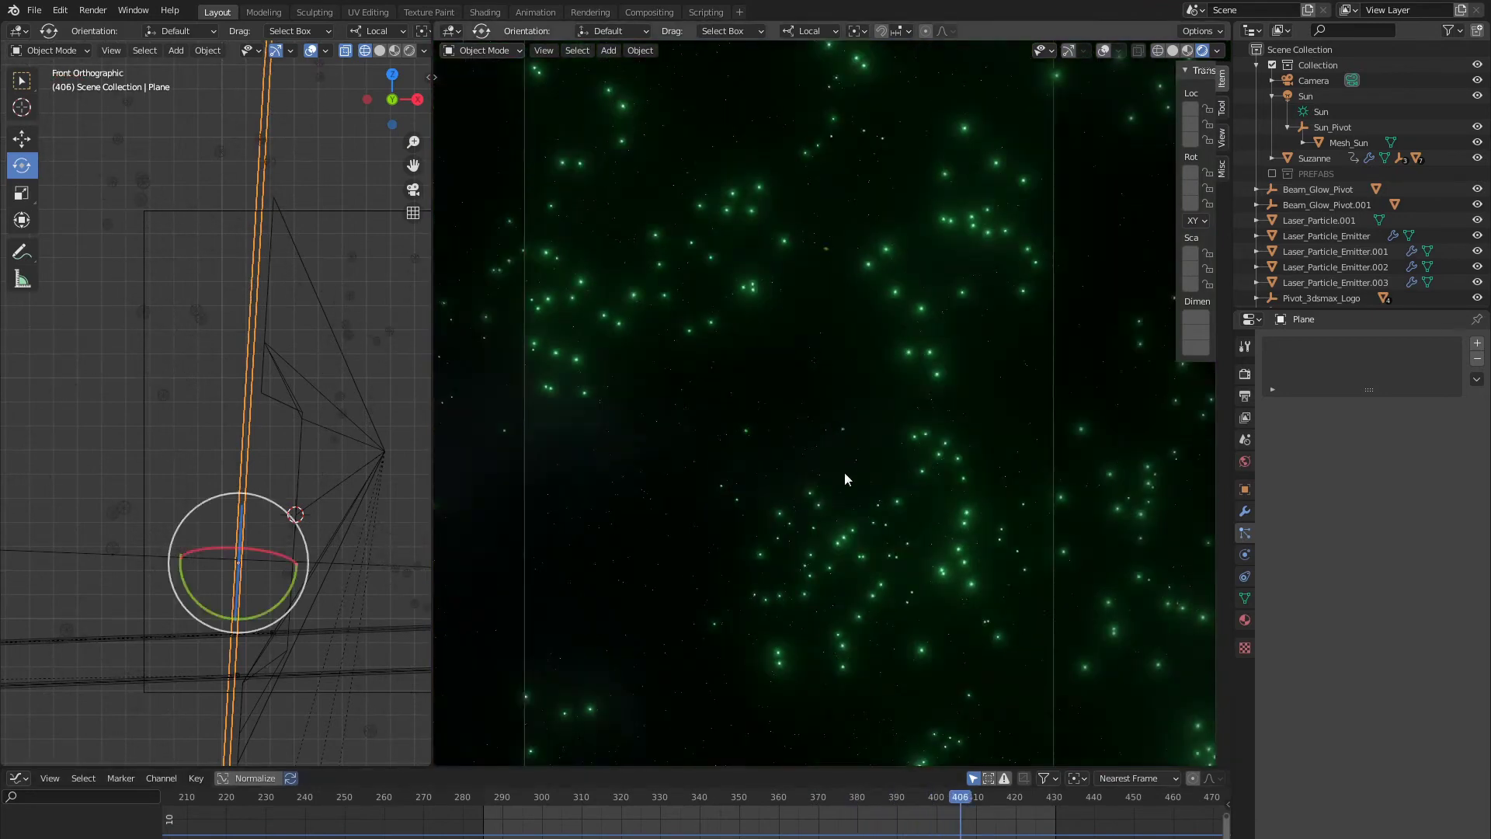
pyautogui.moveTo(845, 472); pyautogui.dragTo(789, 556, button='middle')
pyautogui.scroll(-6, 789, 556)
# Step: Return to start frame 285 and play the explosion from behind Suzanne, stopping at frame 345
pyautogui.hotkey('shift', 'Left')
pyautogui.scroll(6, 809, 534)
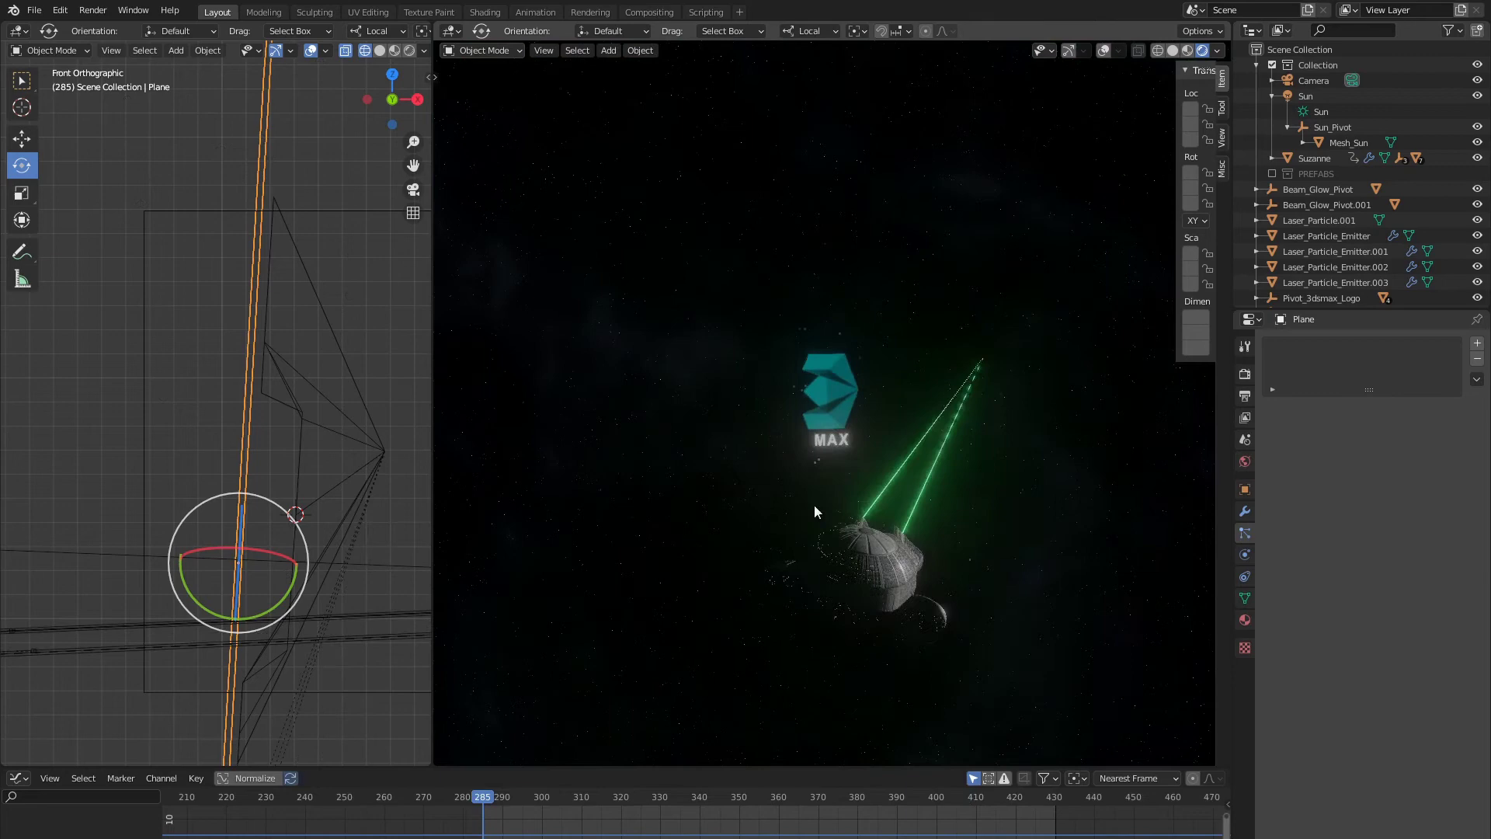
pyautogui.scroll(3, 898, 544)
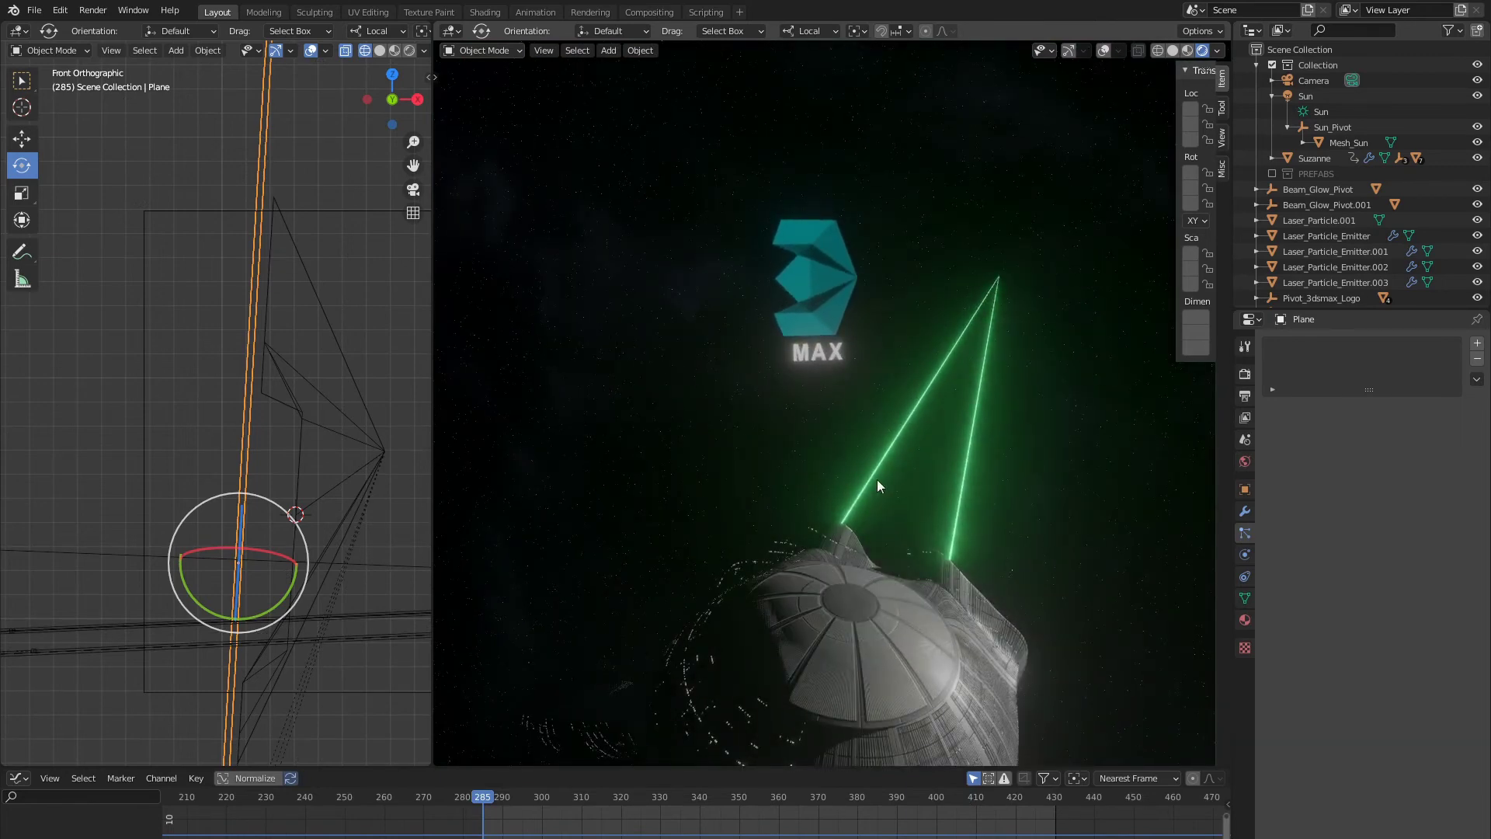
pyautogui.press('space')
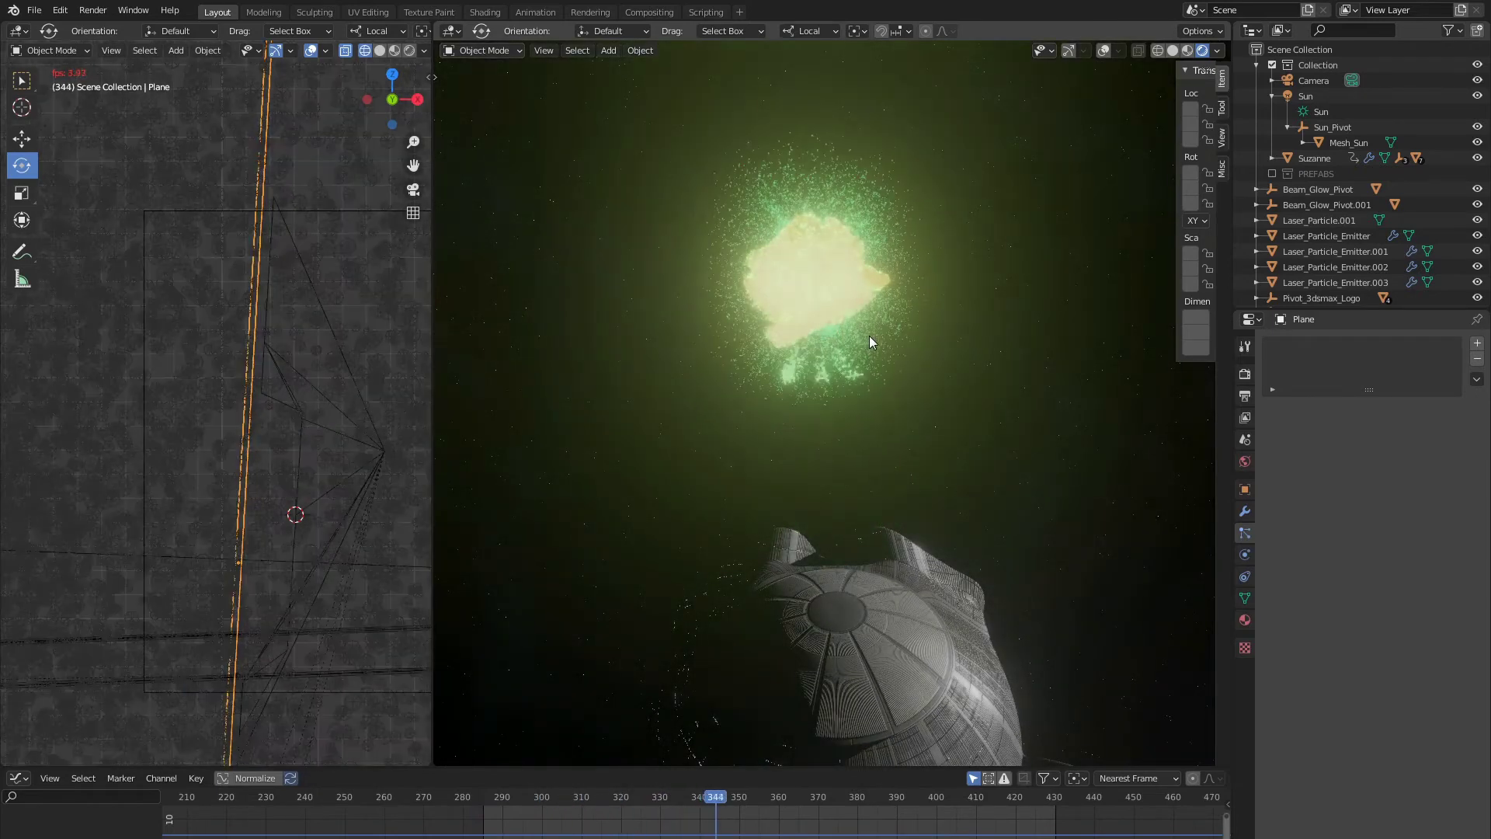
pyautogui.press('space')
# Step: Switch to solid shading, select the explosion plane with its Laser_Explosion material shown, and turn the overlays on
pyautogui.press('z')
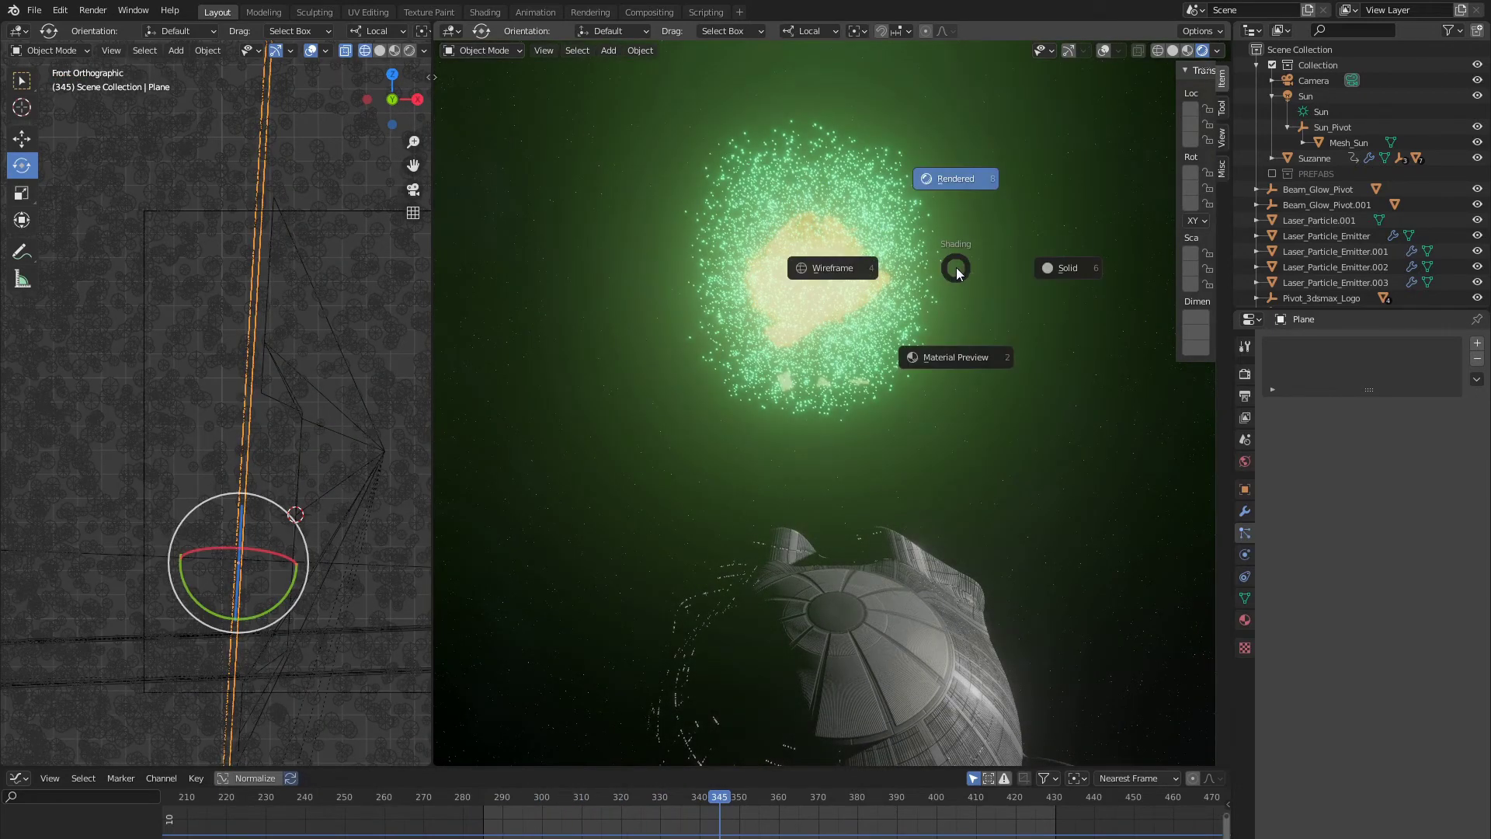
pyautogui.click(1048, 268)
pyautogui.moveTo(738, 440); pyautogui.dragTo(749, 216, button='middle')
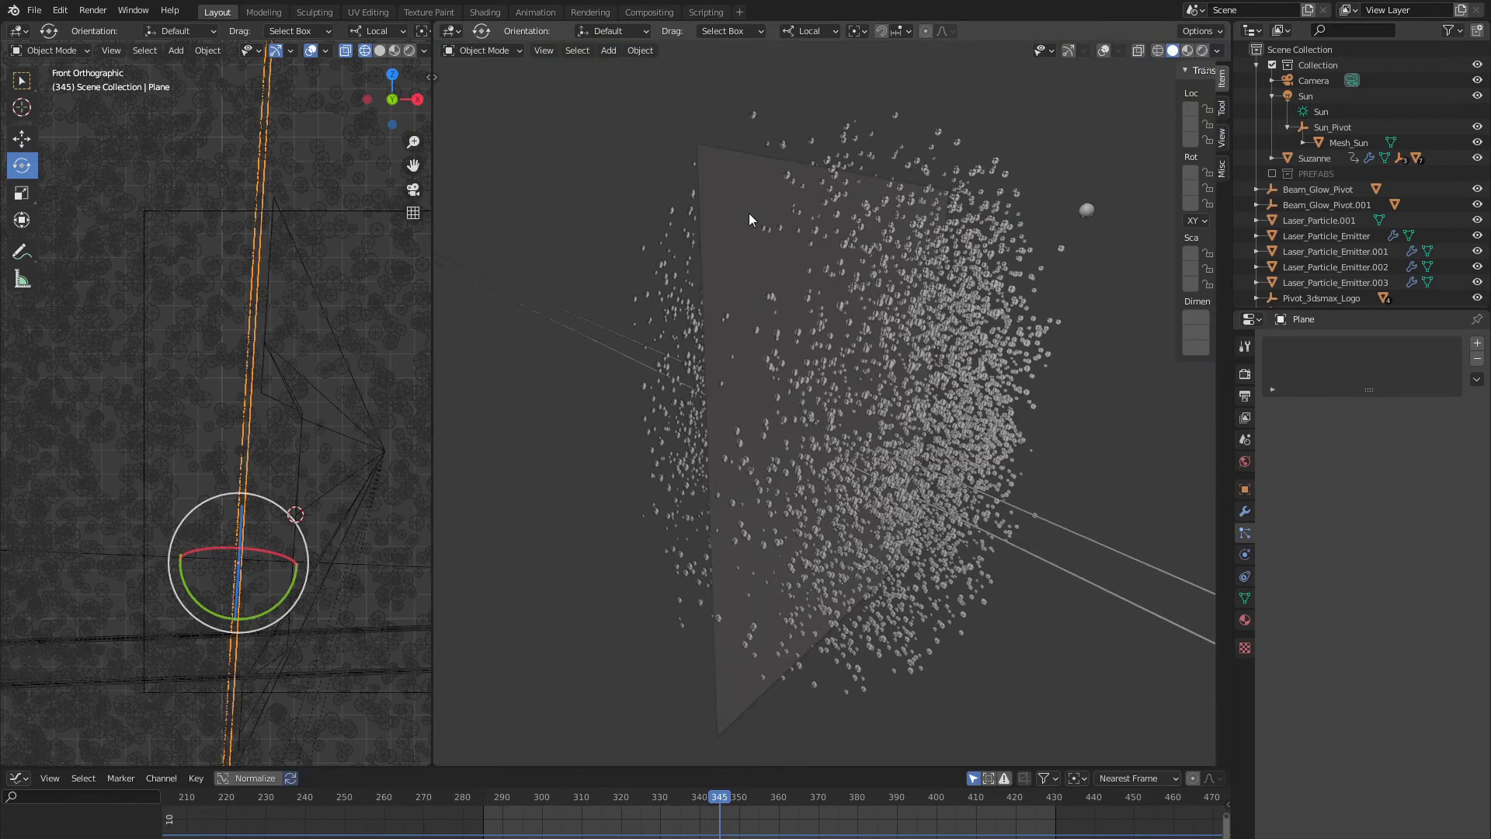
pyautogui.click(749, 218)
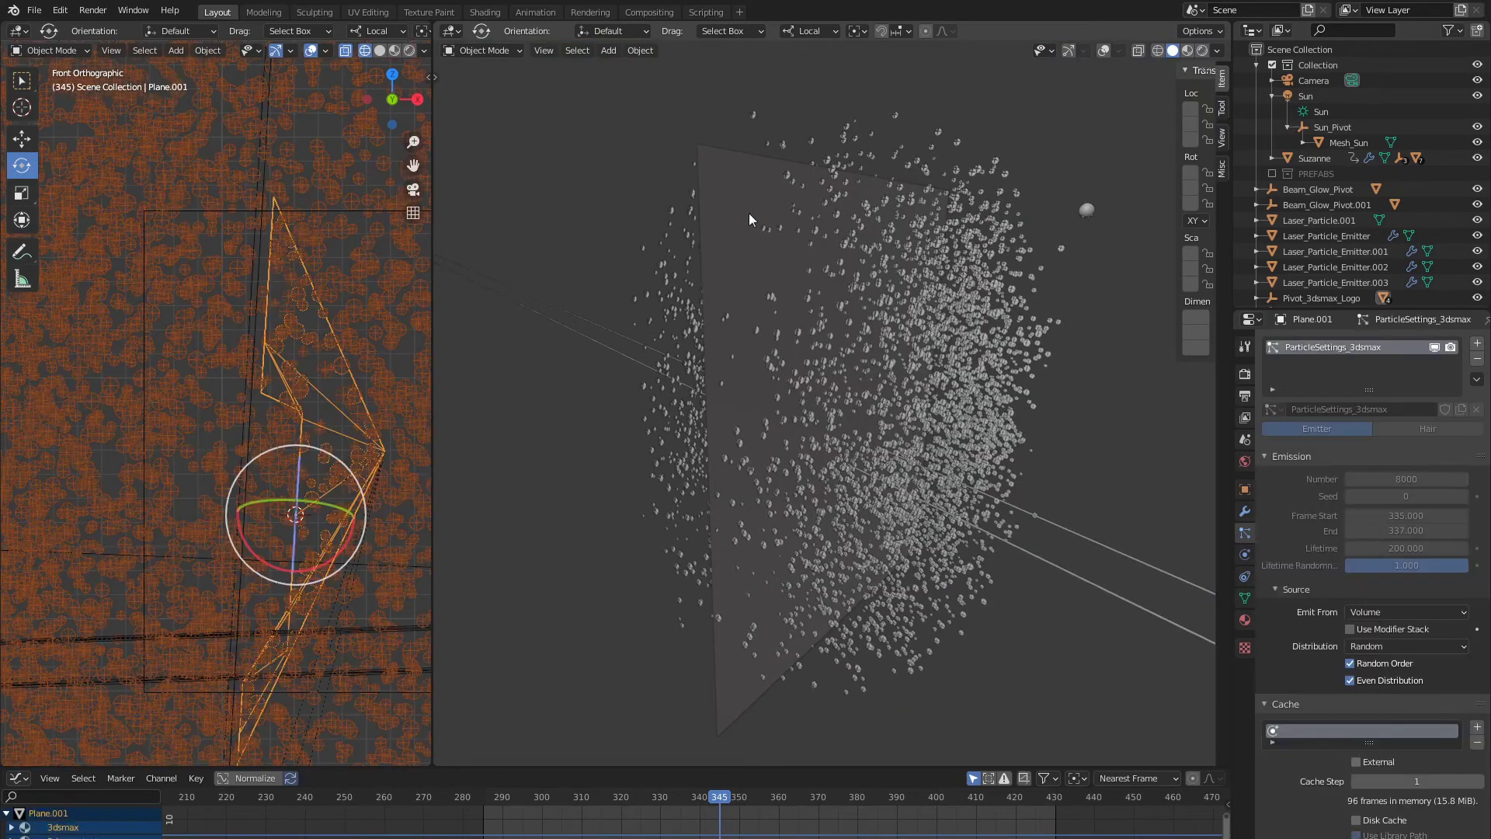
pyautogui.click(1244, 620)
pyautogui.click(729, 171)
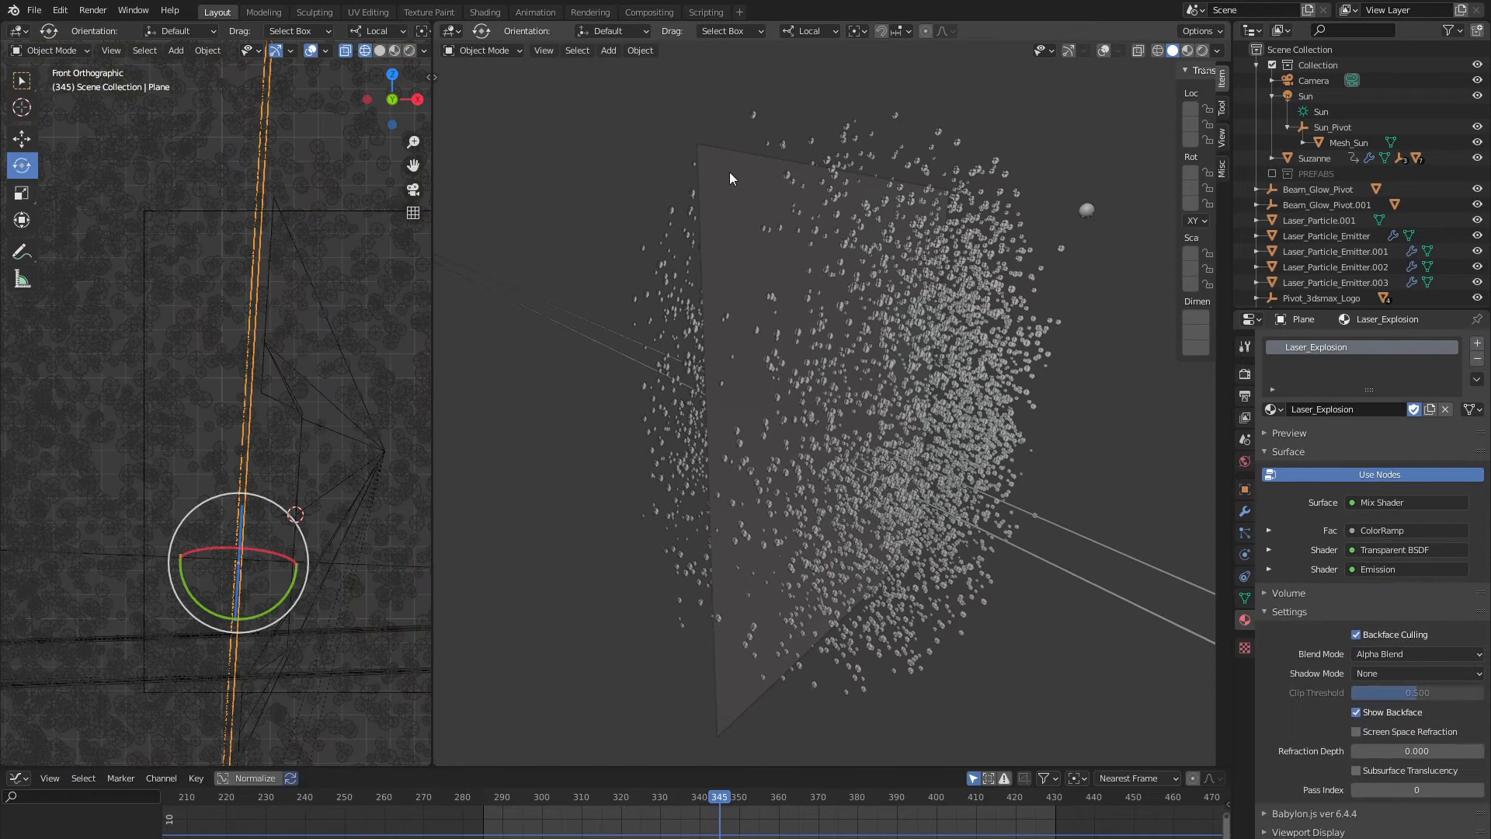
pyautogui.click(1102, 51)
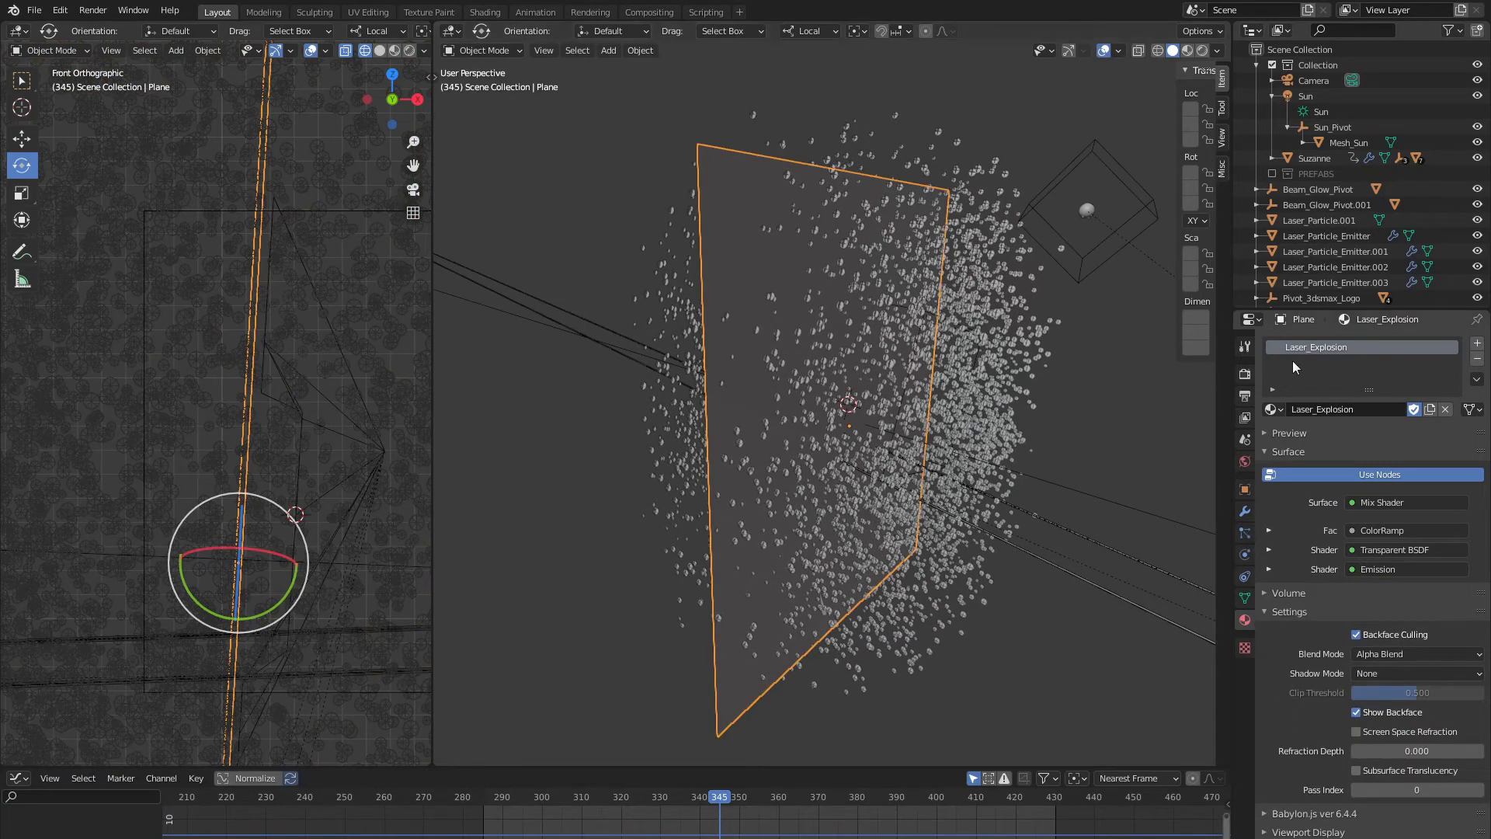
# Step: Show the Laser_Explosion nodes in a widened Shader Editor and set the viewport to rendered shading
pyautogui.click(20, 31)
pyautogui.click(46, 169)
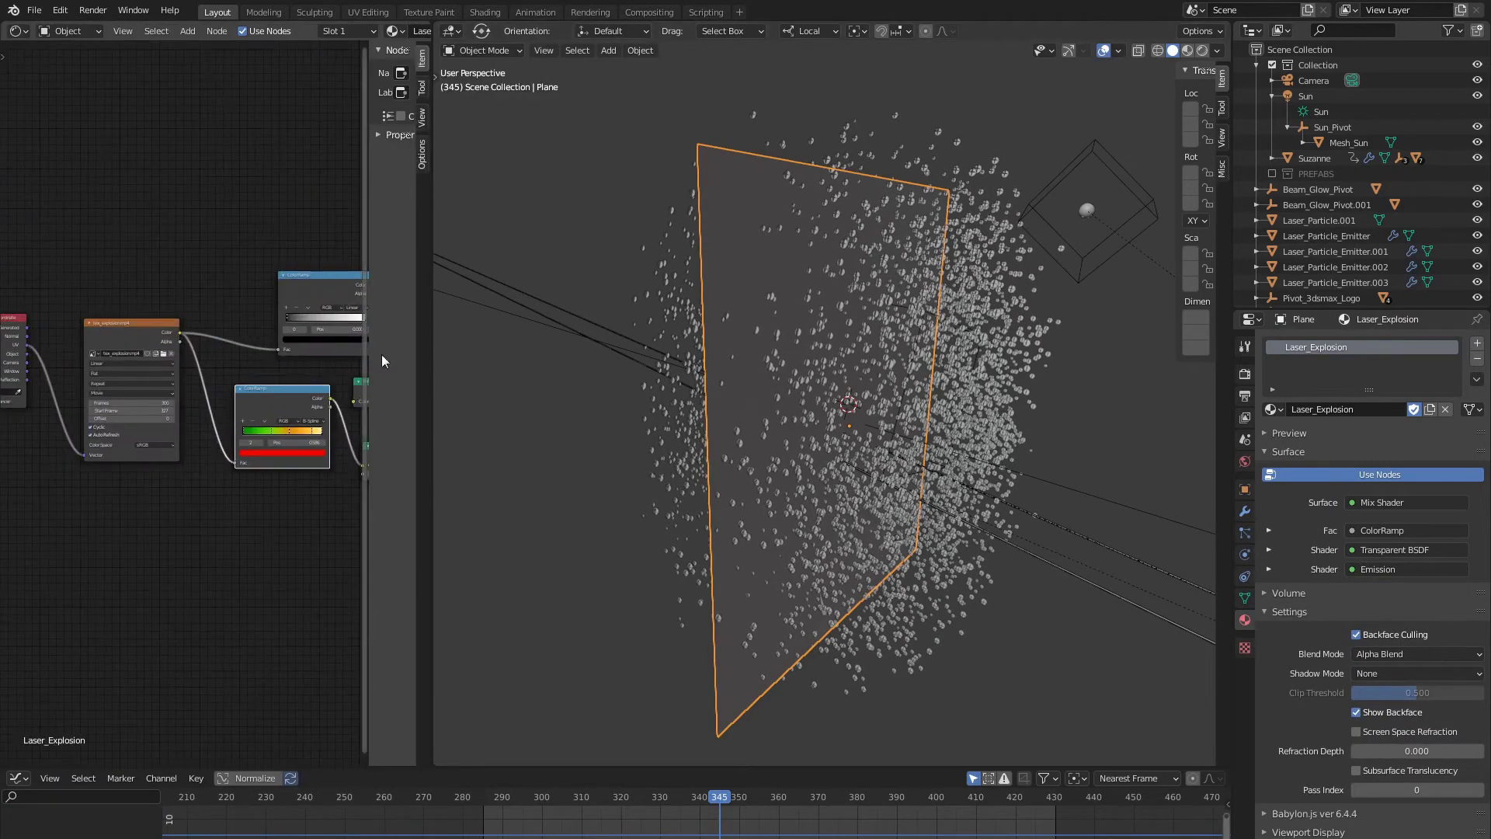
pyautogui.moveTo(433, 420); pyautogui.dragTo(825, 419)
pyautogui.press('z')
pyautogui.click(943, 357)
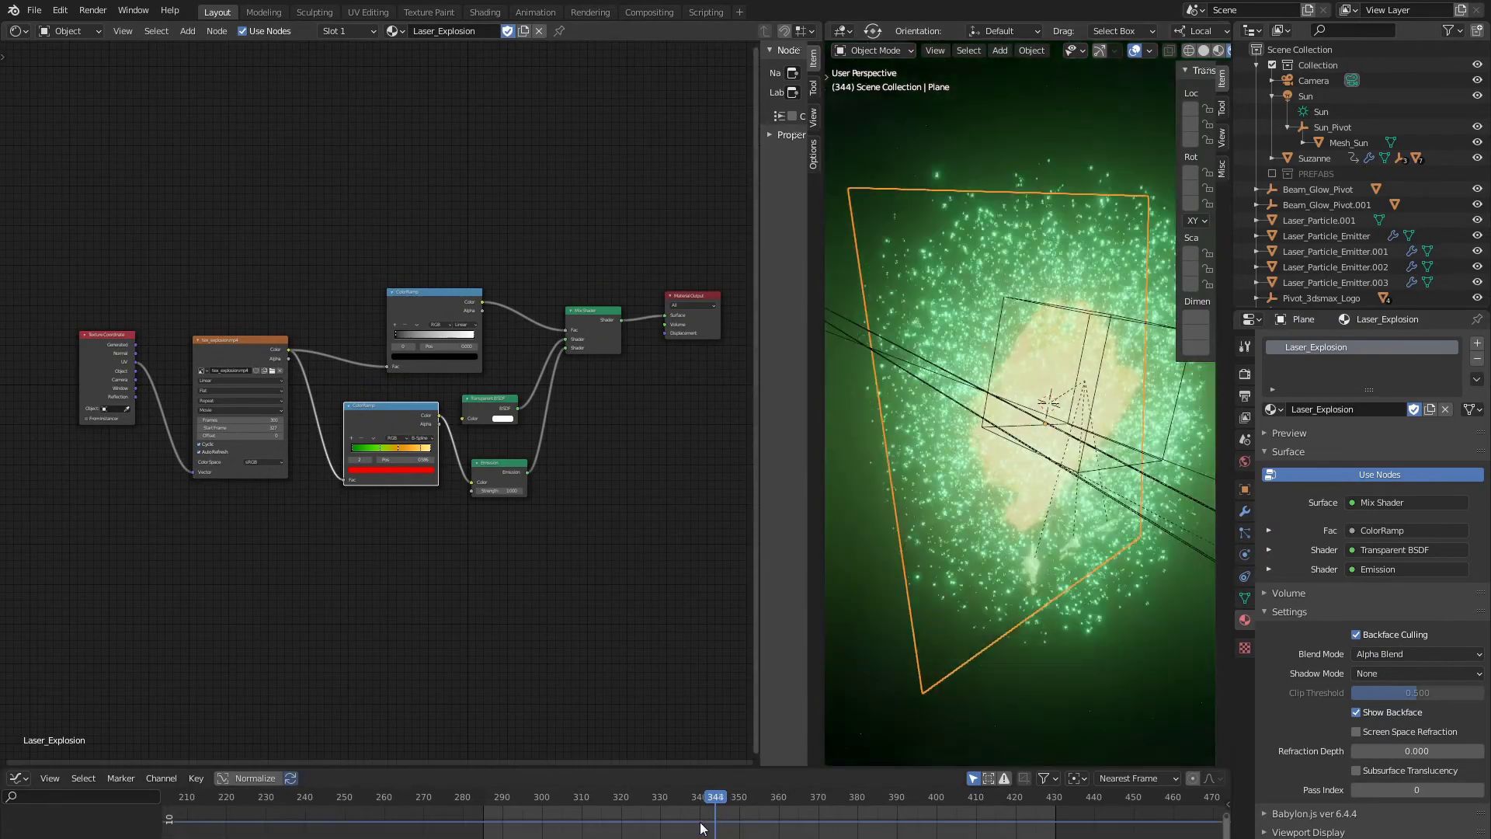
# Step: Scrub to frame 365 and view the explosion plane beside its tex_explosion.mp4 texture node
pyautogui.moveTo(929, 525); pyautogui.dragTo(1045, 382, button='middle')
pyautogui.scroll(2, 1045, 382)
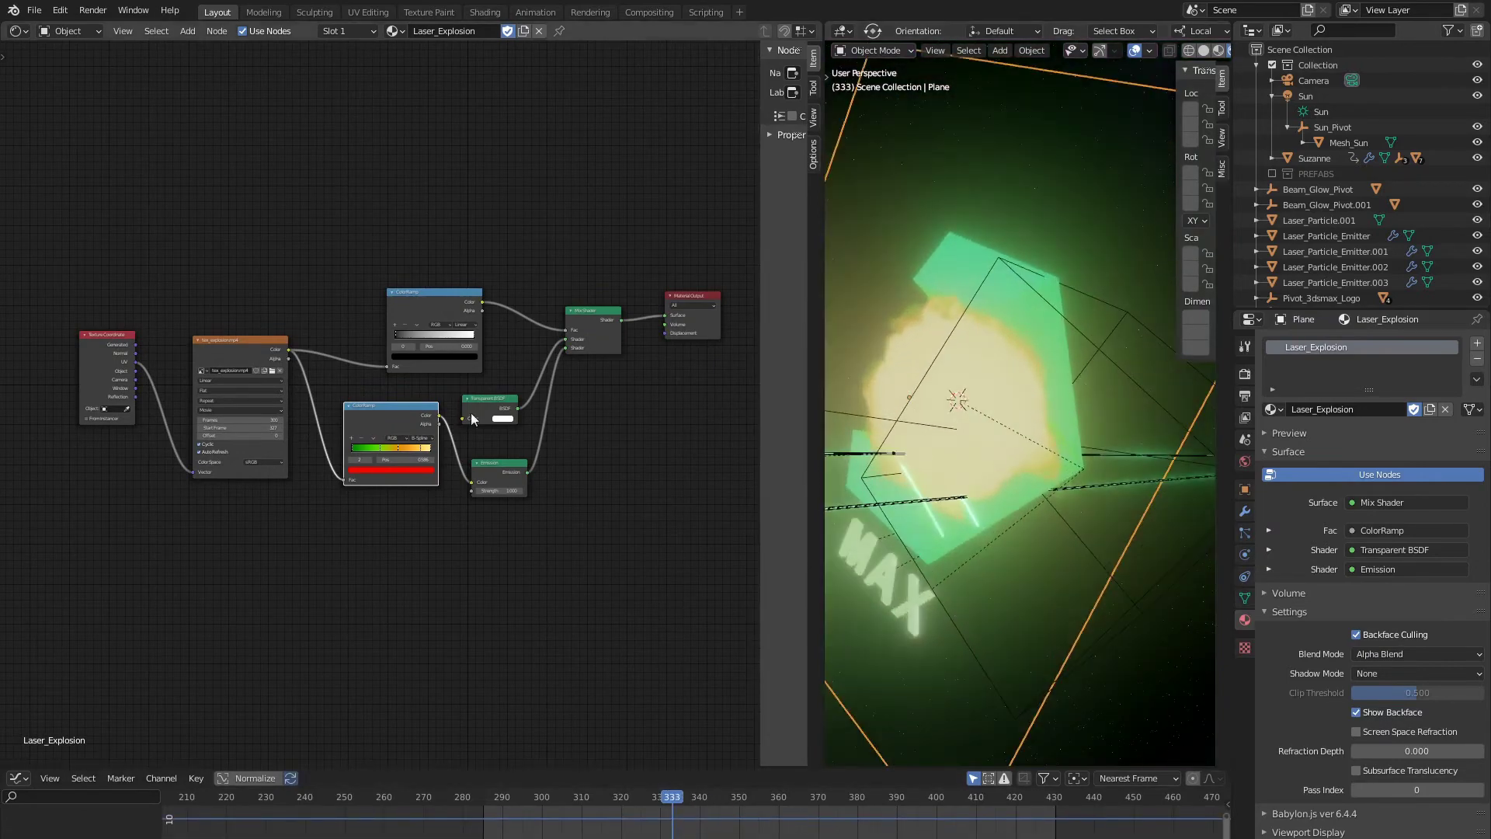
pyautogui.scroll(10, 426, 501)
pyautogui.moveTo(439, 497); pyautogui.dragTo(473, 493, button='middle')
pyautogui.moveTo(767, 800); pyautogui.dragTo(798, 798)
pyautogui.keyDown('shift'); pyautogui.moveTo(1027, 505); pyautogui.dragTo(1067, 508, button='middle'); pyautogui.keyUp('shift')
# Step: Examine the colour and transparency ColorRamp stops and how they feed the Emission, Transparent BSDF and Mix Shader nodes
pyautogui.moveTo(459, 499)
pyautogui.mouseDown()
pyautogui.moveTo(482, 504)
pyautogui.moveTo(463, 503)
pyautogui.mouseUp()
pyautogui.moveTo(513, 500); pyautogui.dragTo(479, 510)
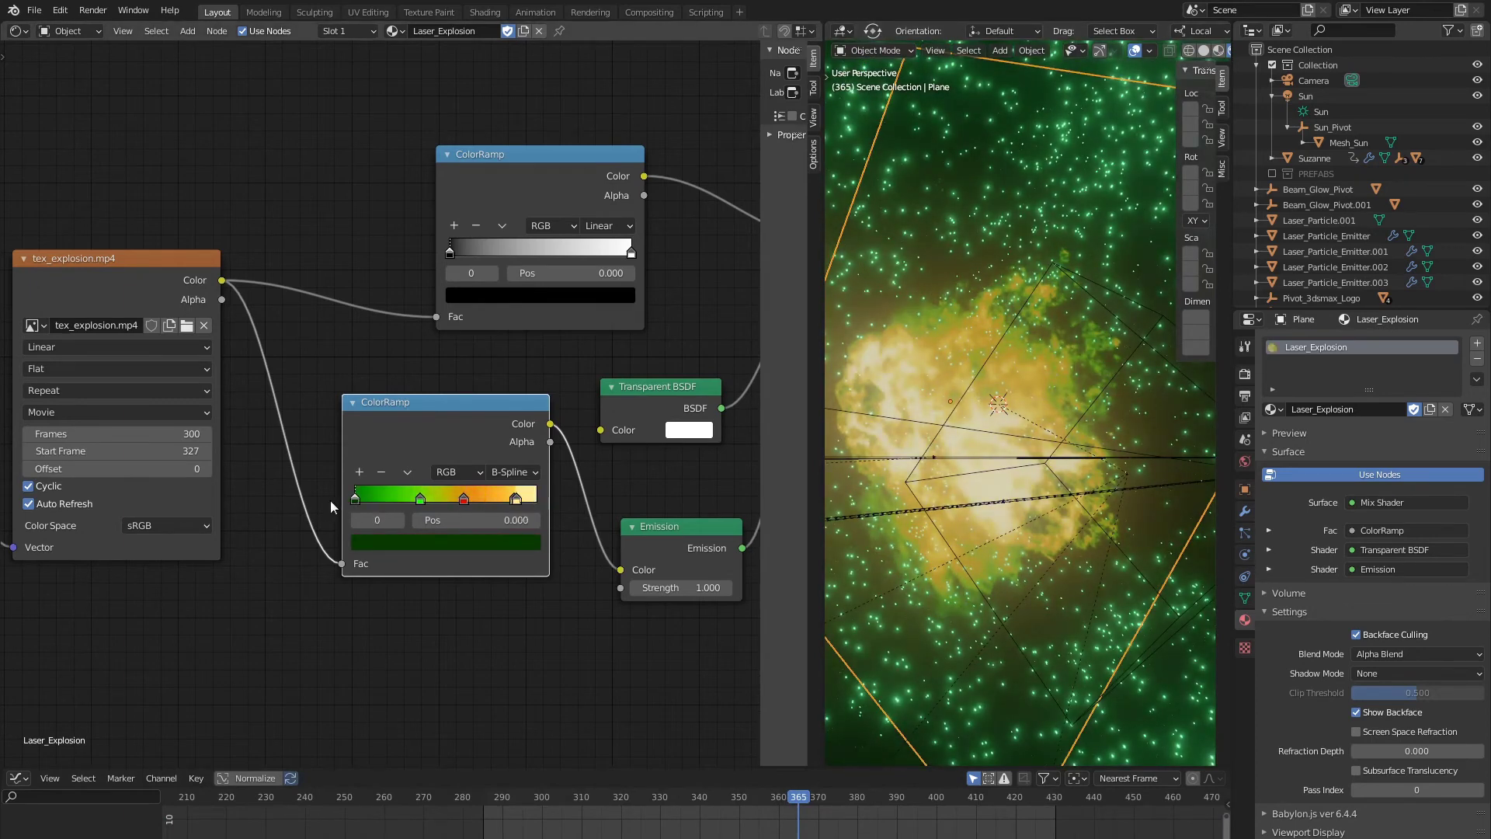
pyautogui.moveTo(380, 353); pyautogui.dragTo(207, 525, button='middle')
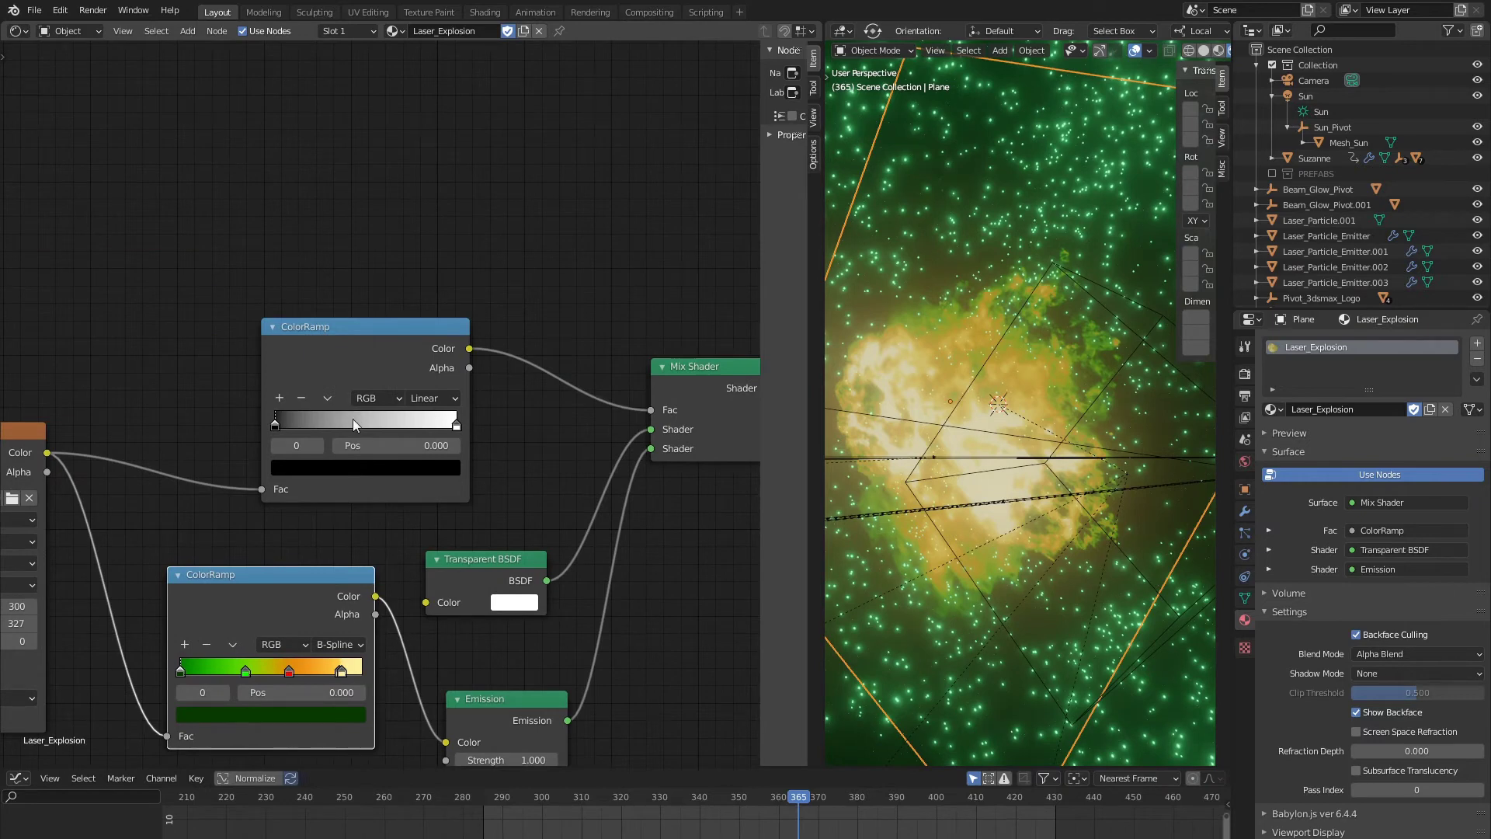
pyautogui.moveTo(353, 435); pyautogui.dragTo(306, 397, button='middle')
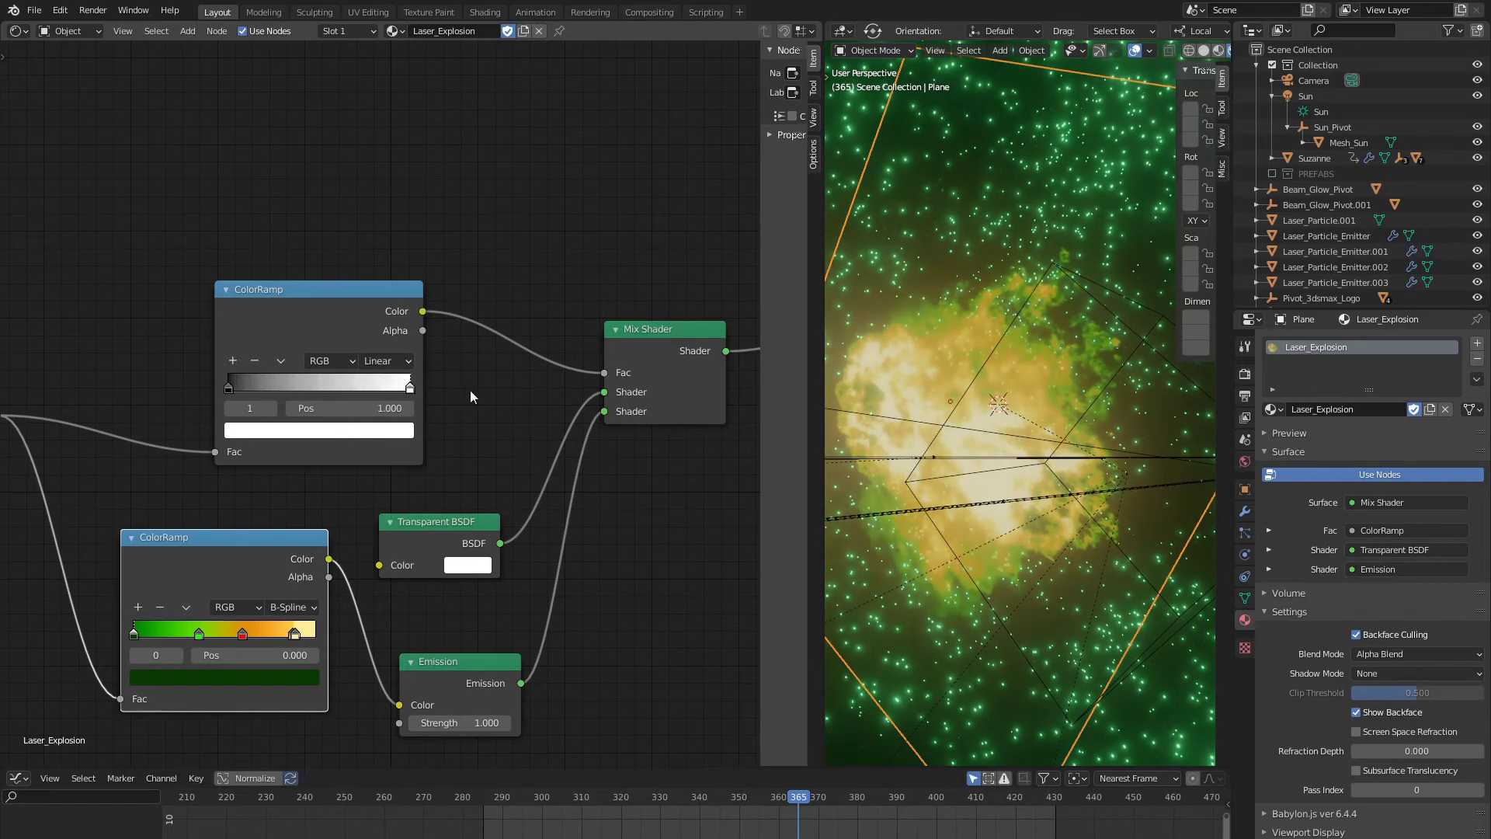
pyautogui.moveTo(518, 410); pyautogui.dragTo(402, 280, button='middle')
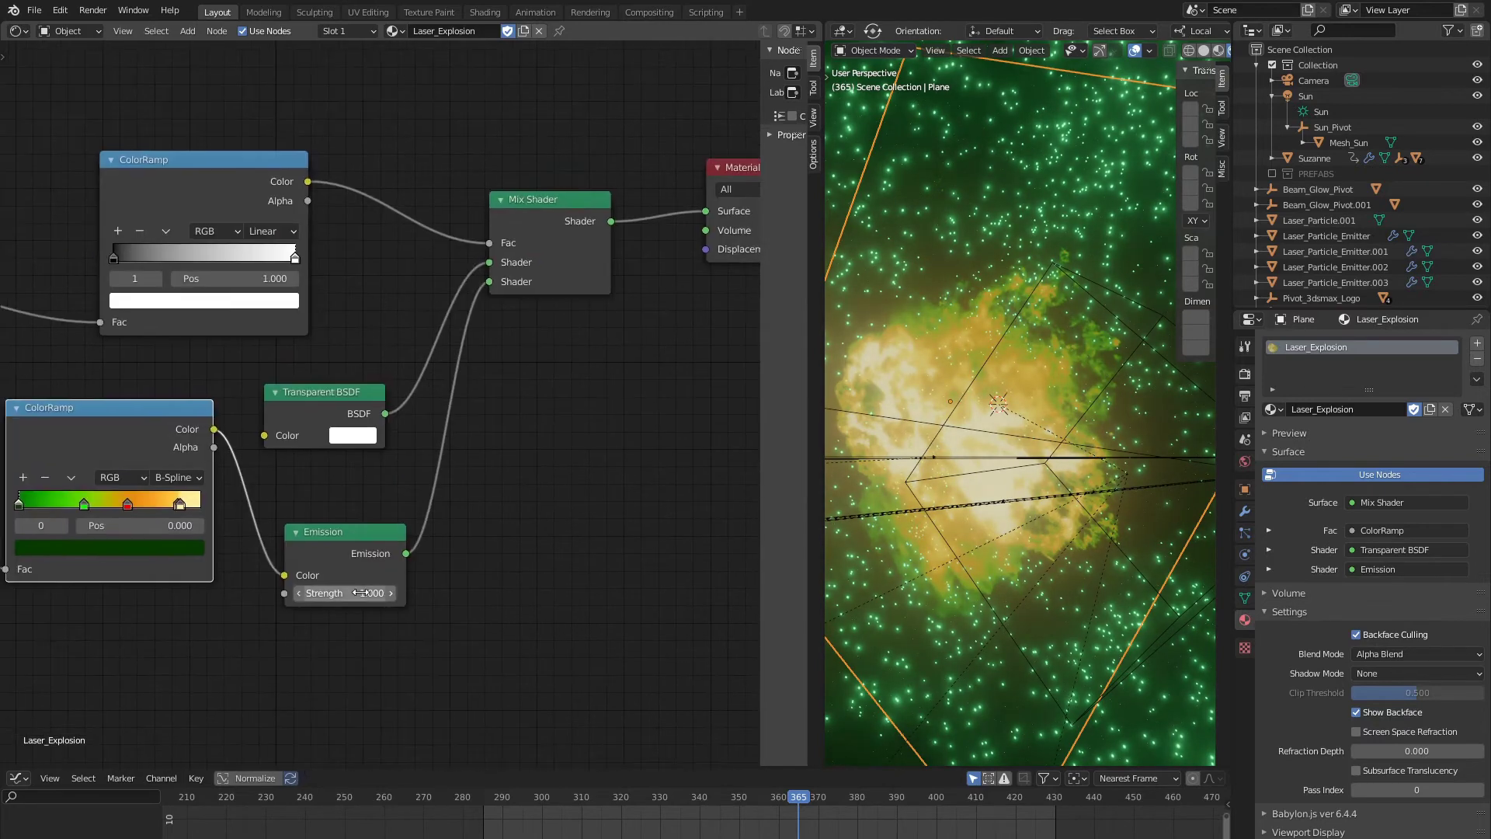
# Step: Try an Emission strength of 6.1 on the Laser_Explosion material, and undo the change
pyautogui.moveTo(360, 593); pyautogui.dragTo(400, 592)
pyautogui.moveTo(971, 466); pyautogui.dragTo(1010, 470, button='middle')
pyautogui.moveTo(760, 458); pyautogui.dragTo(835, 457)
pyautogui.moveTo(822, 338); pyautogui.dragTo(551, 341)
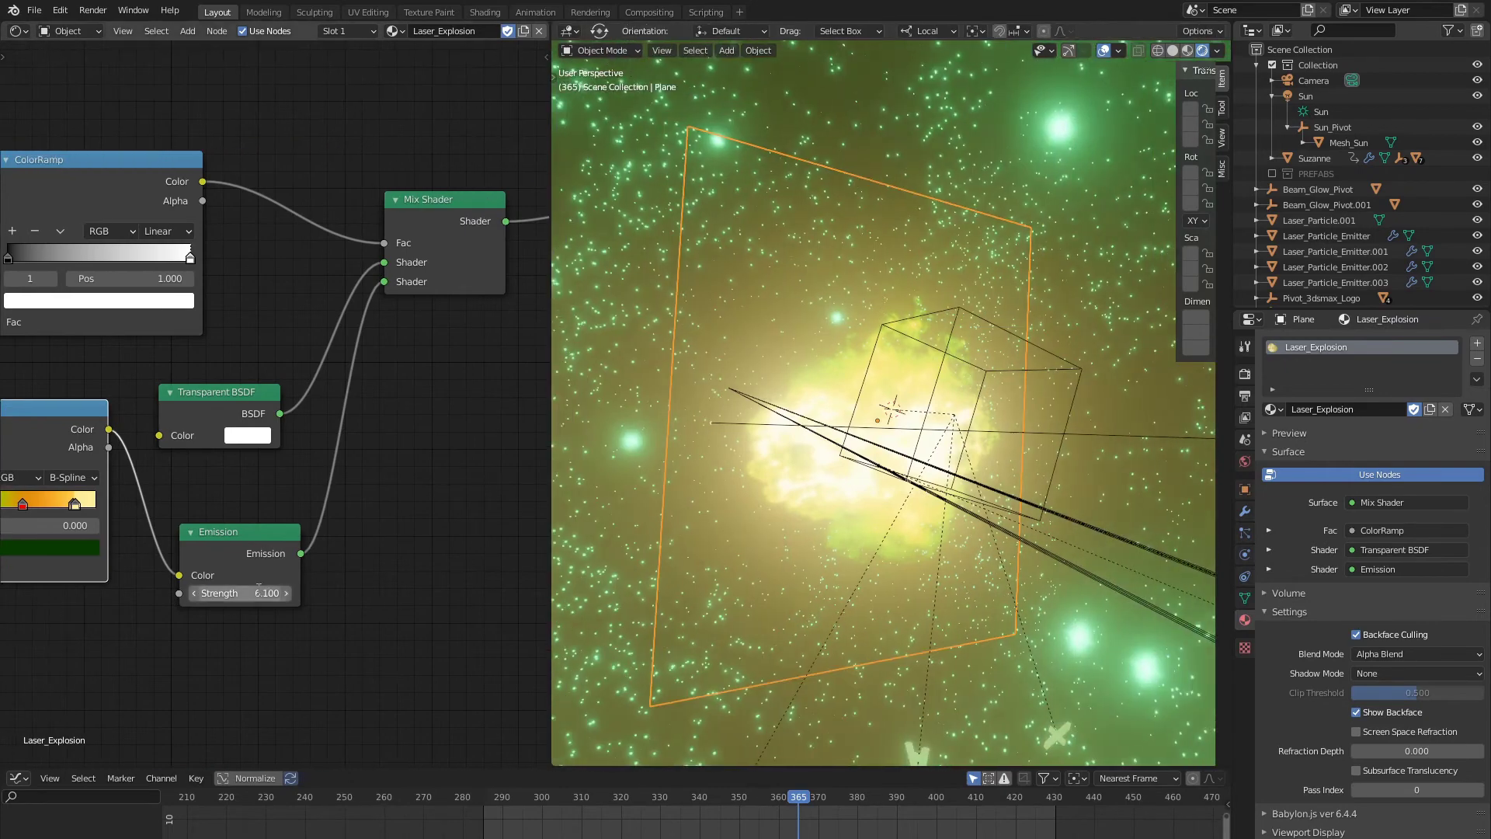
pyautogui.hotkey('ctrl', 'z')
# Step: Play the animation from frame 285 and scrub to frame 305, examining the laser beam cutting into the 3ds Max logo
pyautogui.moveTo(941, 392); pyautogui.dragTo(892, 395, button='middle')
pyautogui.hotkey('shift', 'Left')
pyautogui.scroll(4, 925, 585)
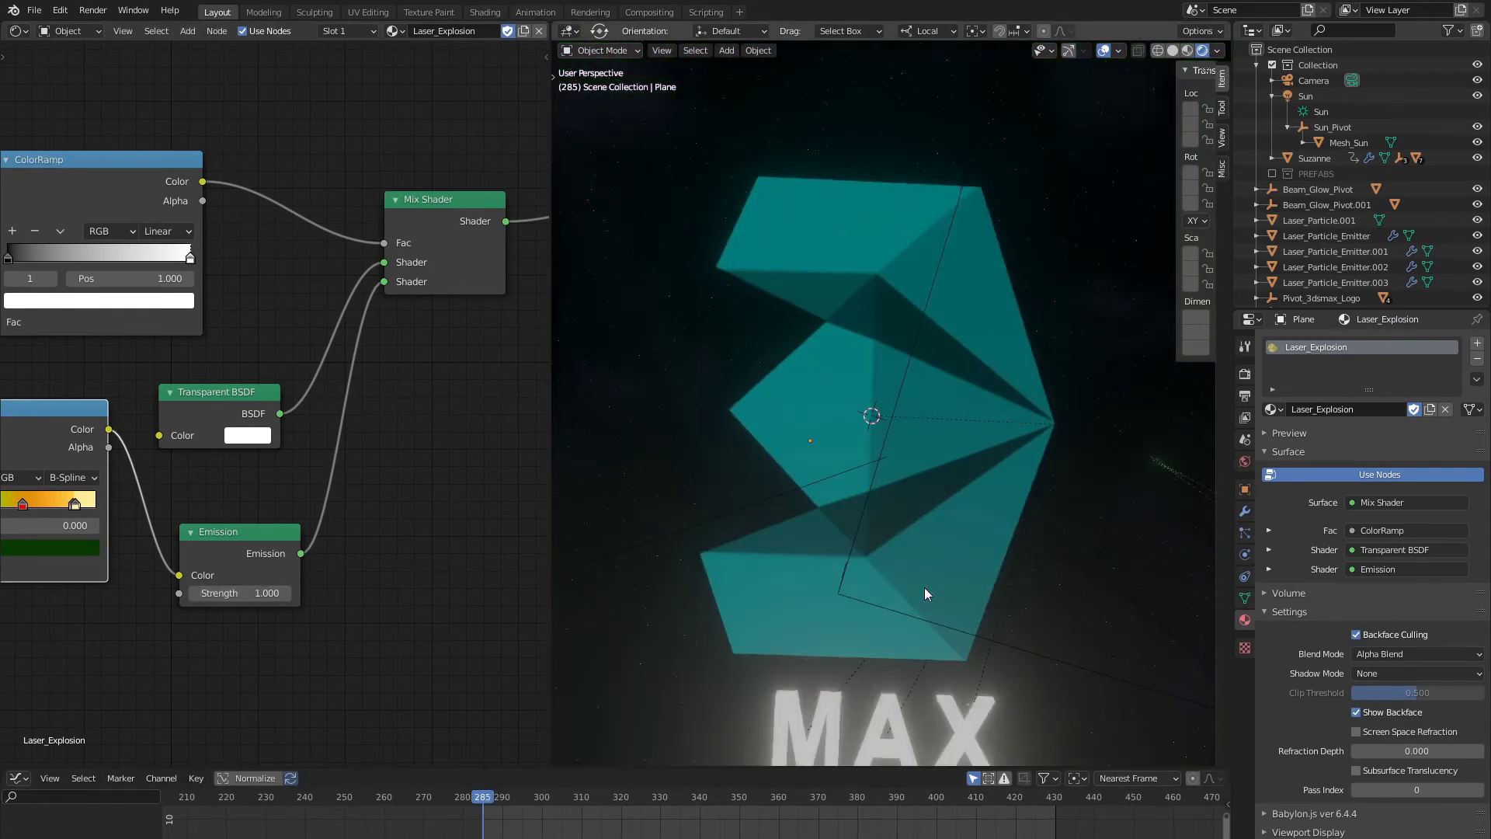
pyautogui.press('space')
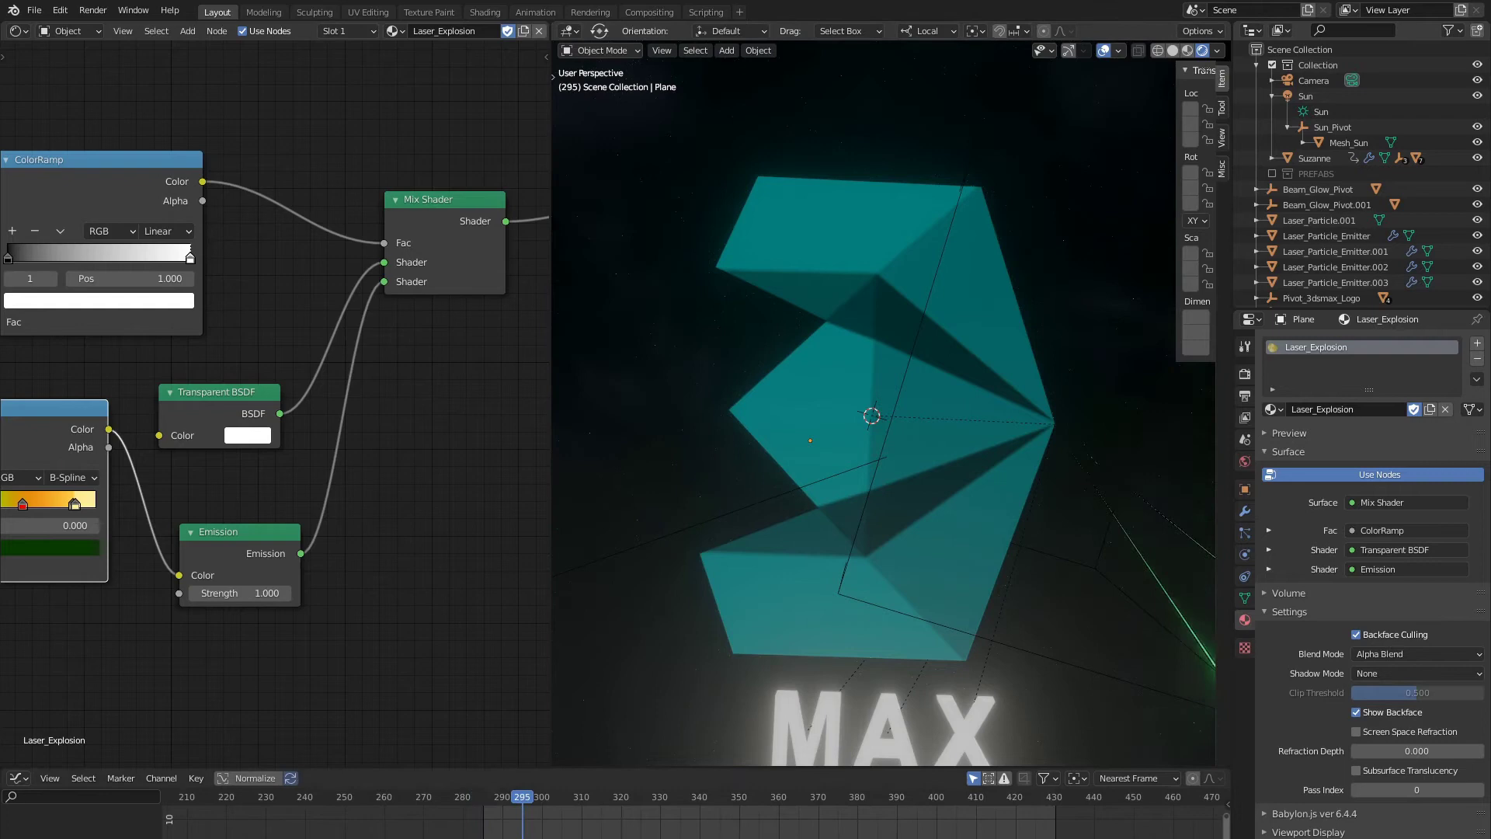
pyautogui.scroll(5, 878, 620)
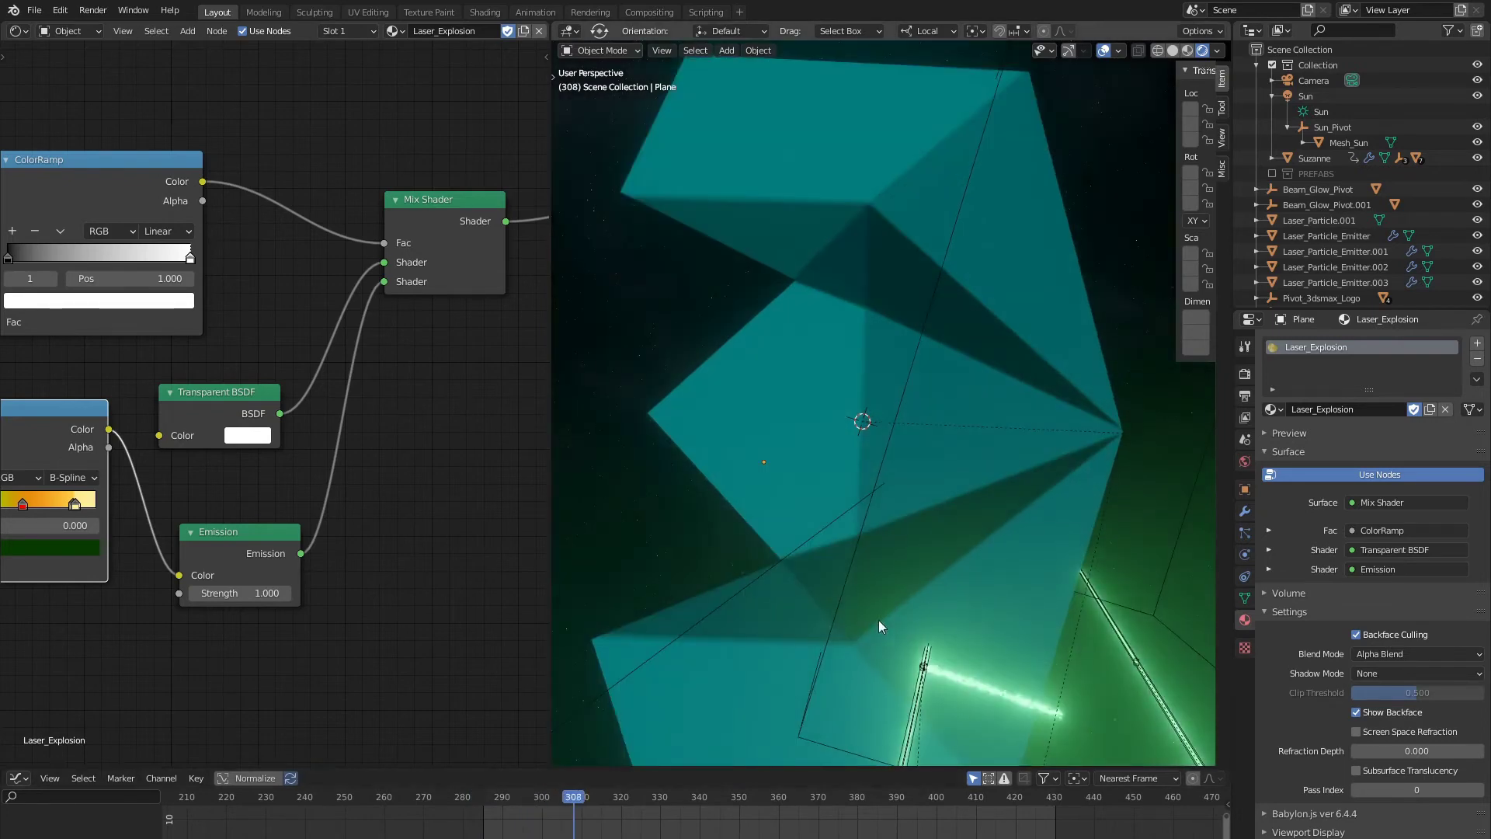
pyautogui.keyDown('shift'); pyautogui.moveTo(924, 528); pyautogui.dragTo(901, 465, button='middle'); pyautogui.keyUp('shift')
pyautogui.scroll(2, 923, 453)
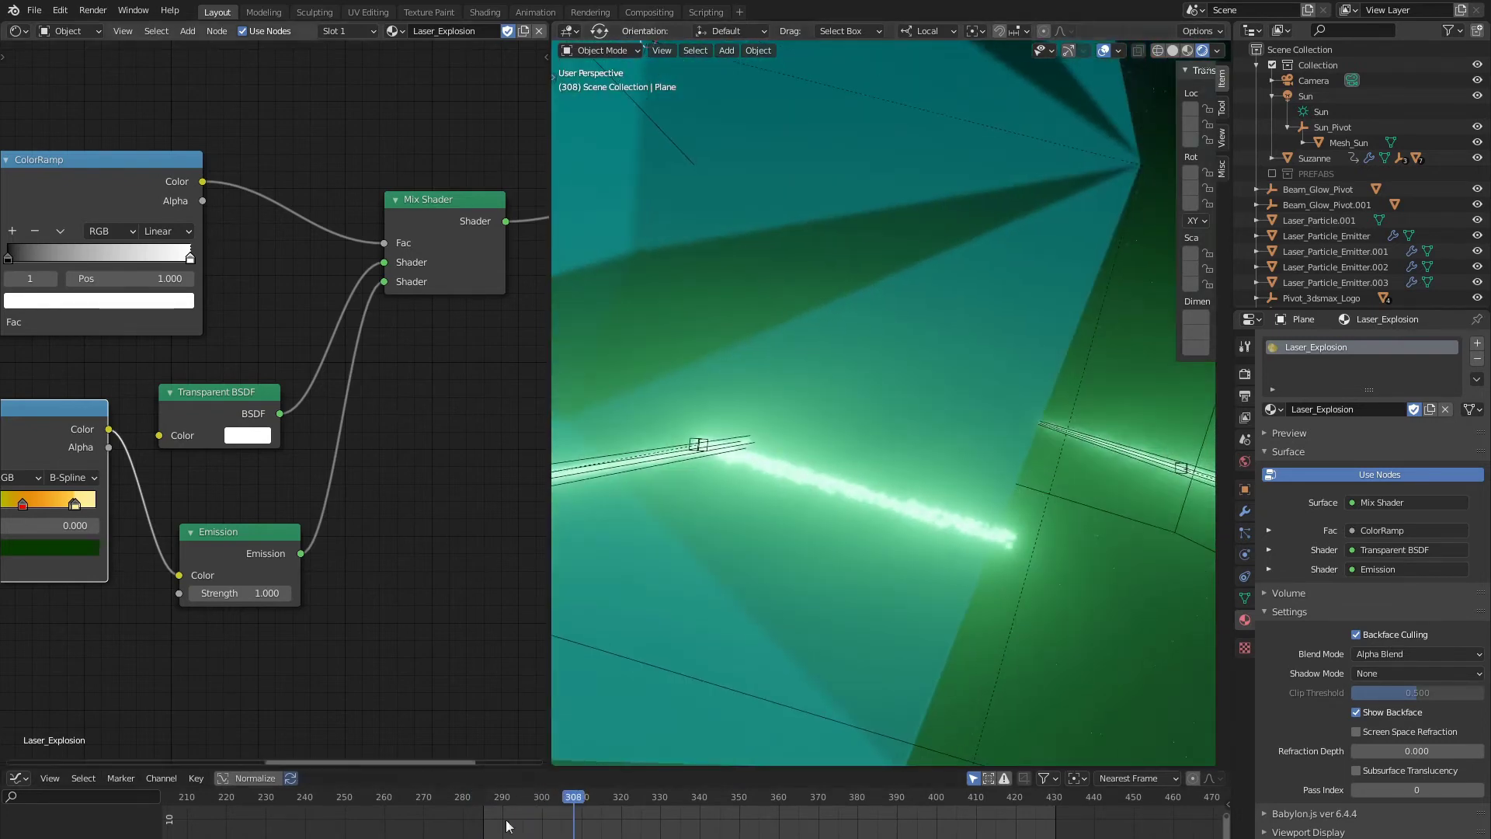
pyautogui.moveTo(571, 836); pyautogui.dragTo(561, 837)
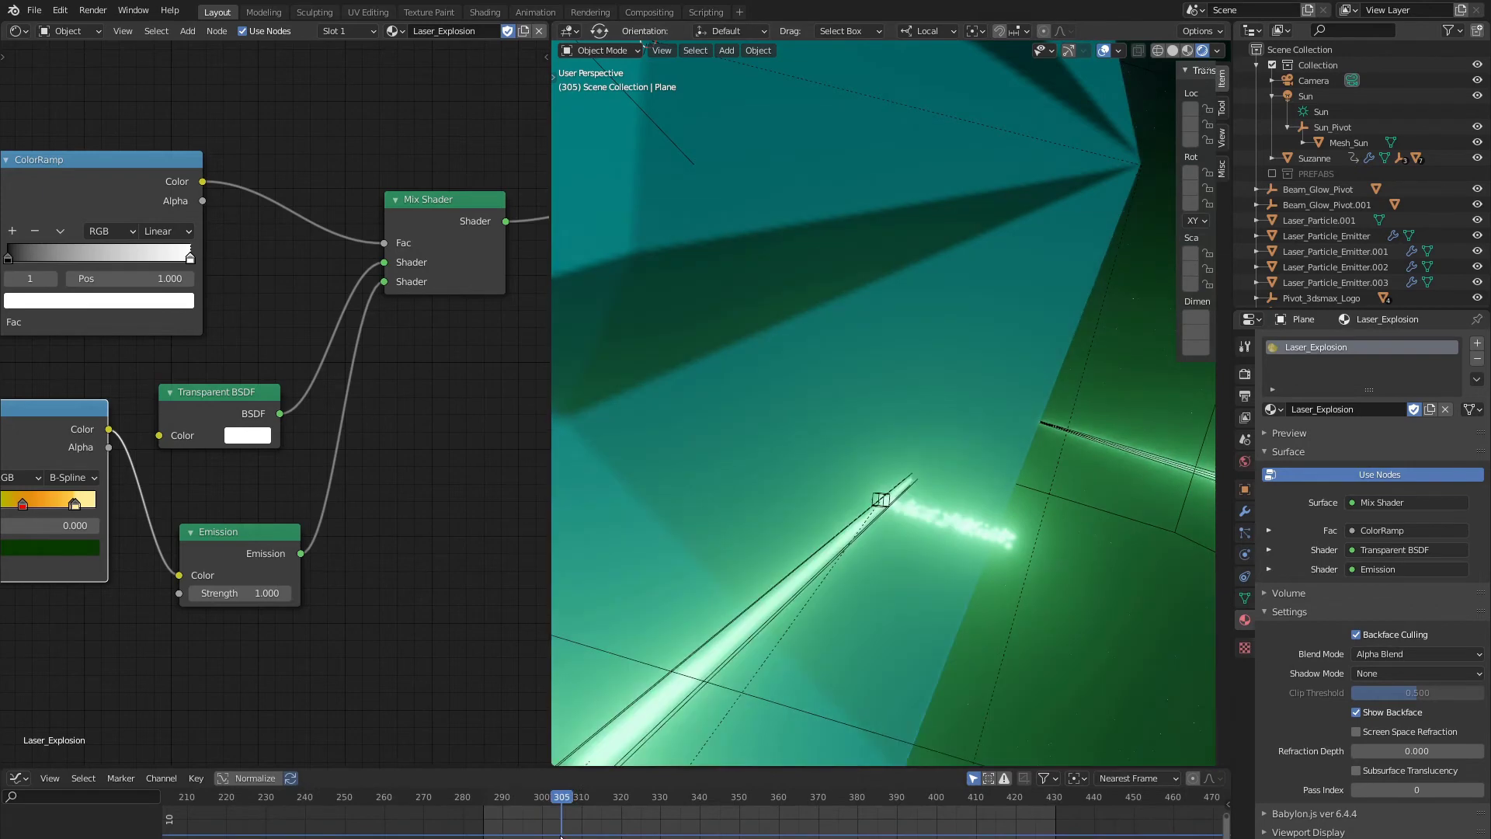
# Step: Select Laser_Particle_Emitter.003 at the beam's impact point and show its ParticleSettings_Target2 particle settings
pyautogui.click(881, 499)
pyautogui.click(882, 500)
pyautogui.moveTo(881, 500); pyautogui.dragTo(672, 464, button='middle')
pyautogui.click(672, 464)
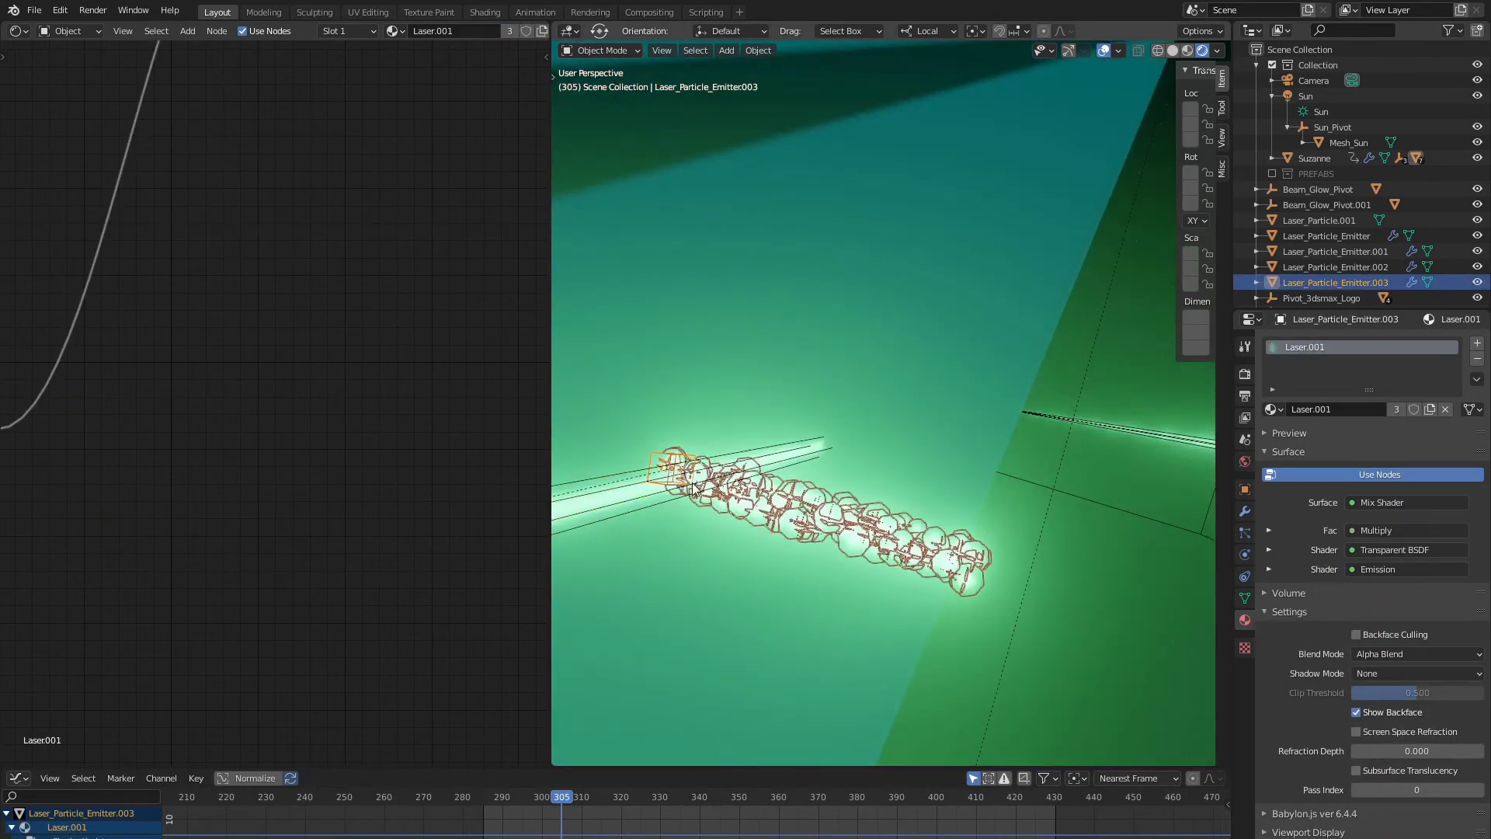
pyautogui.scroll(-5, 1010, 415)
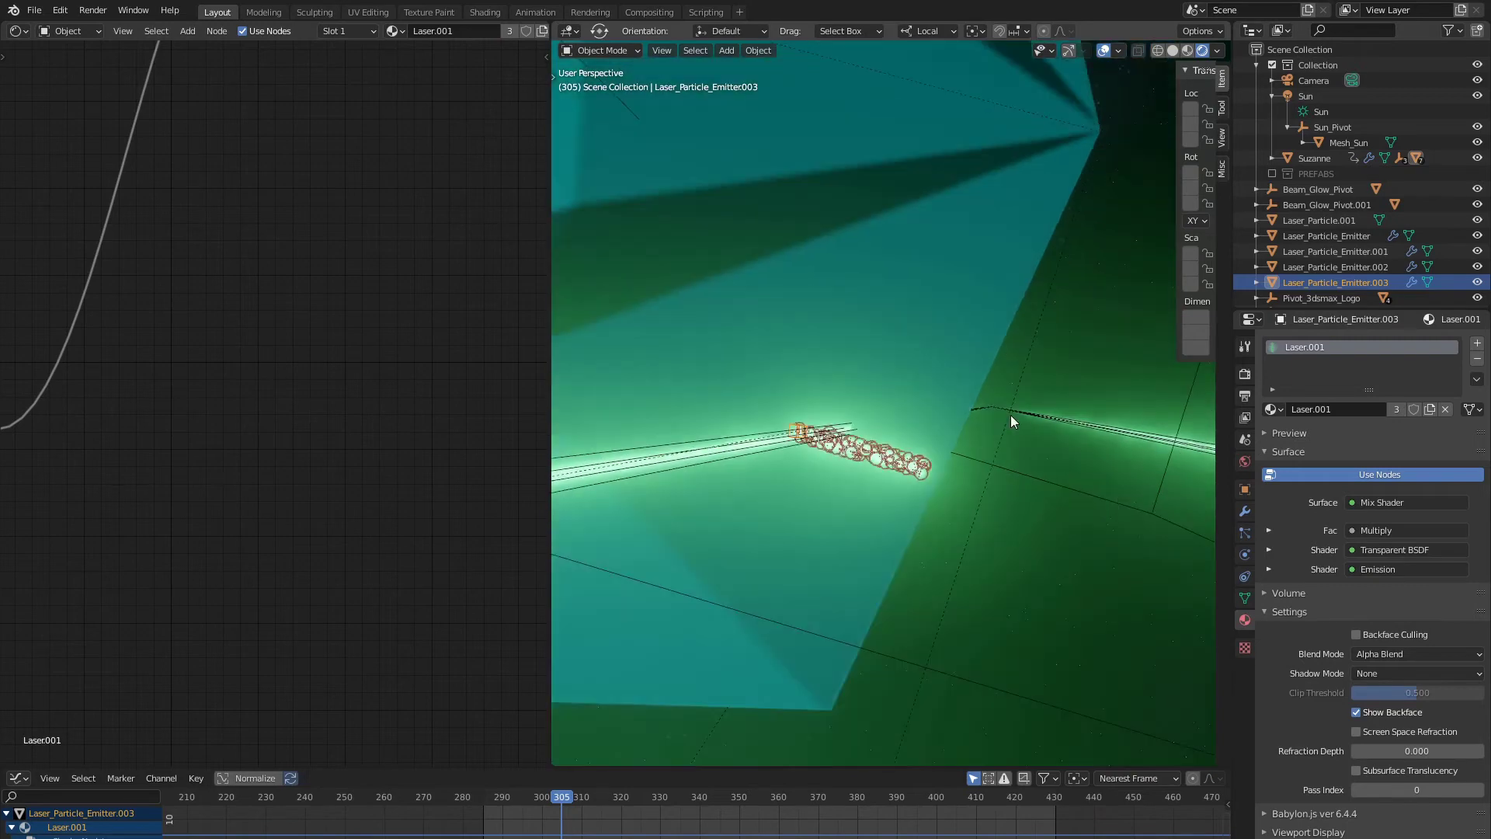
pyautogui.click(1244, 535)
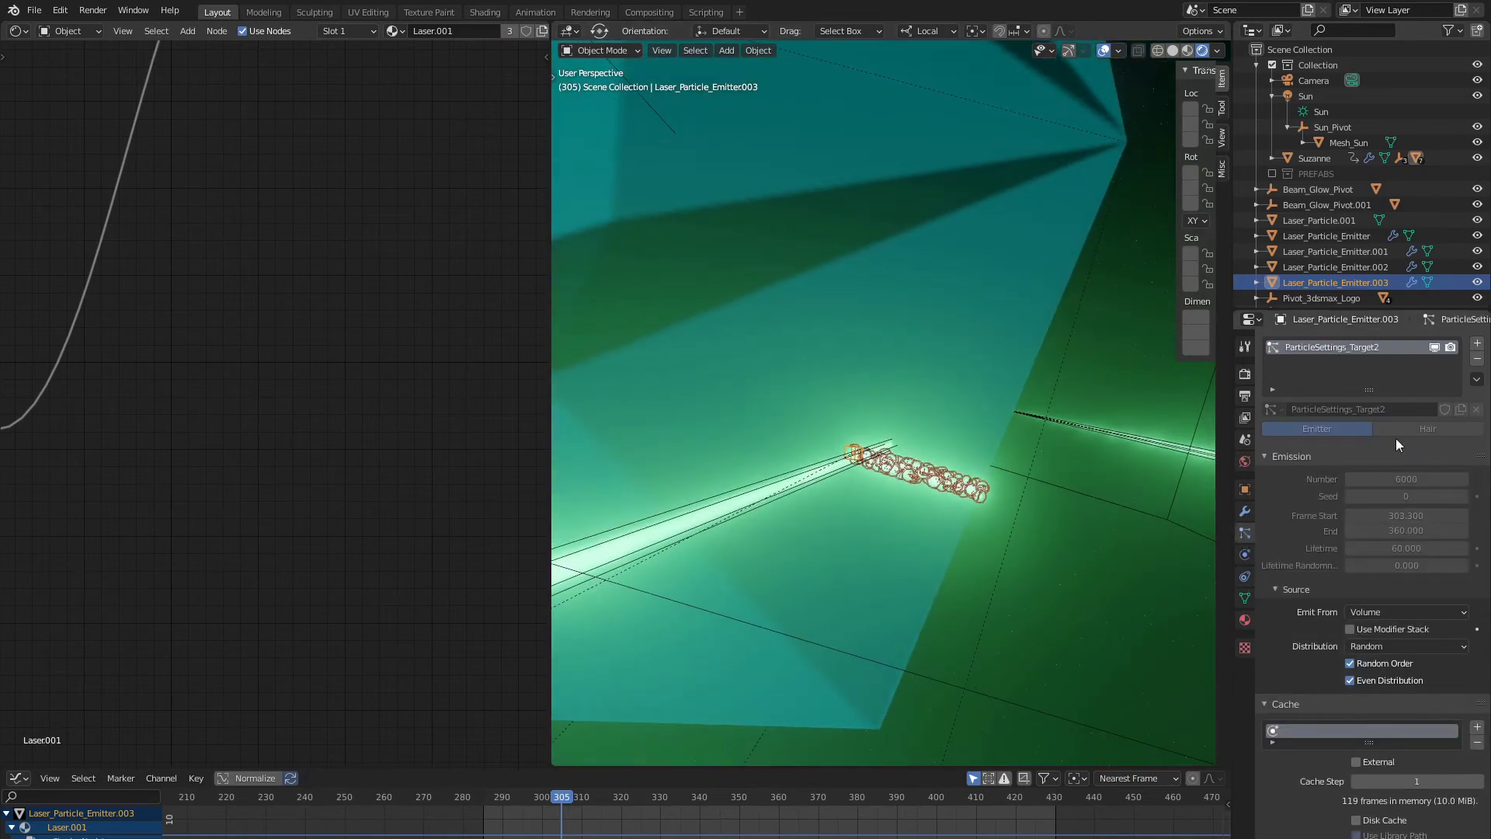
# Step: Go to frame 314 and select Laser_Particle_Emitter.002 on the second beam to show its ParticleSettings_Target settings
pyautogui.moveTo(560, 819); pyautogui.dragTo(553, 820)
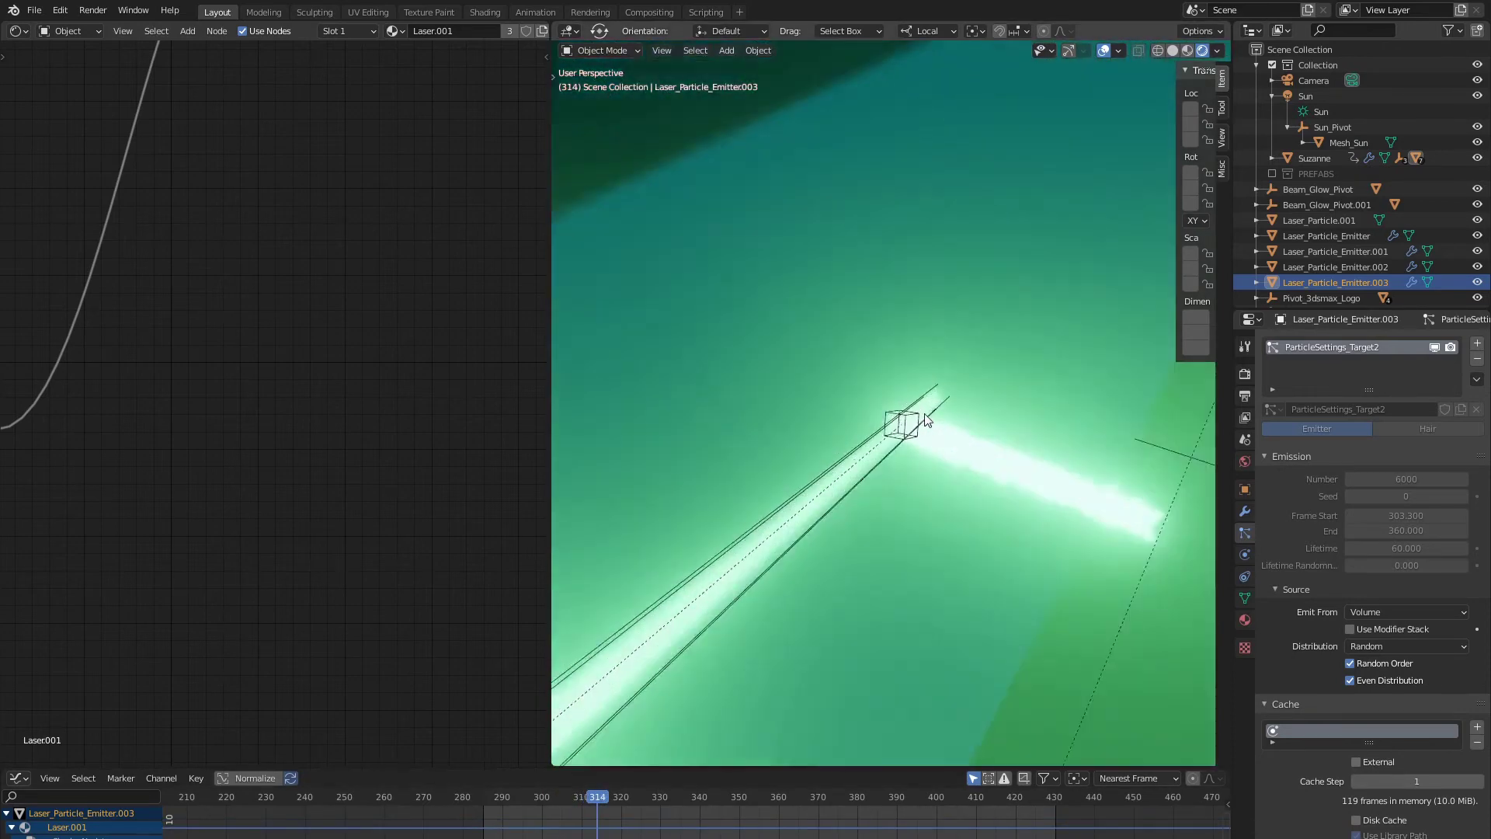
pyautogui.scroll(5, 926, 419)
pyautogui.click(930, 439)
pyautogui.click(930, 439)
pyautogui.scroll(-9, 930, 440)
pyautogui.moveTo(930, 439)
pyautogui.mouseDown(button='middle')
pyautogui.moveTo(890, 453)
pyautogui.moveTo(728, 445)
pyautogui.moveTo(739, 489)
pyautogui.moveTo(952, 472)
pyautogui.moveTo(931, 465)
pyautogui.mouseUp(button='middle')
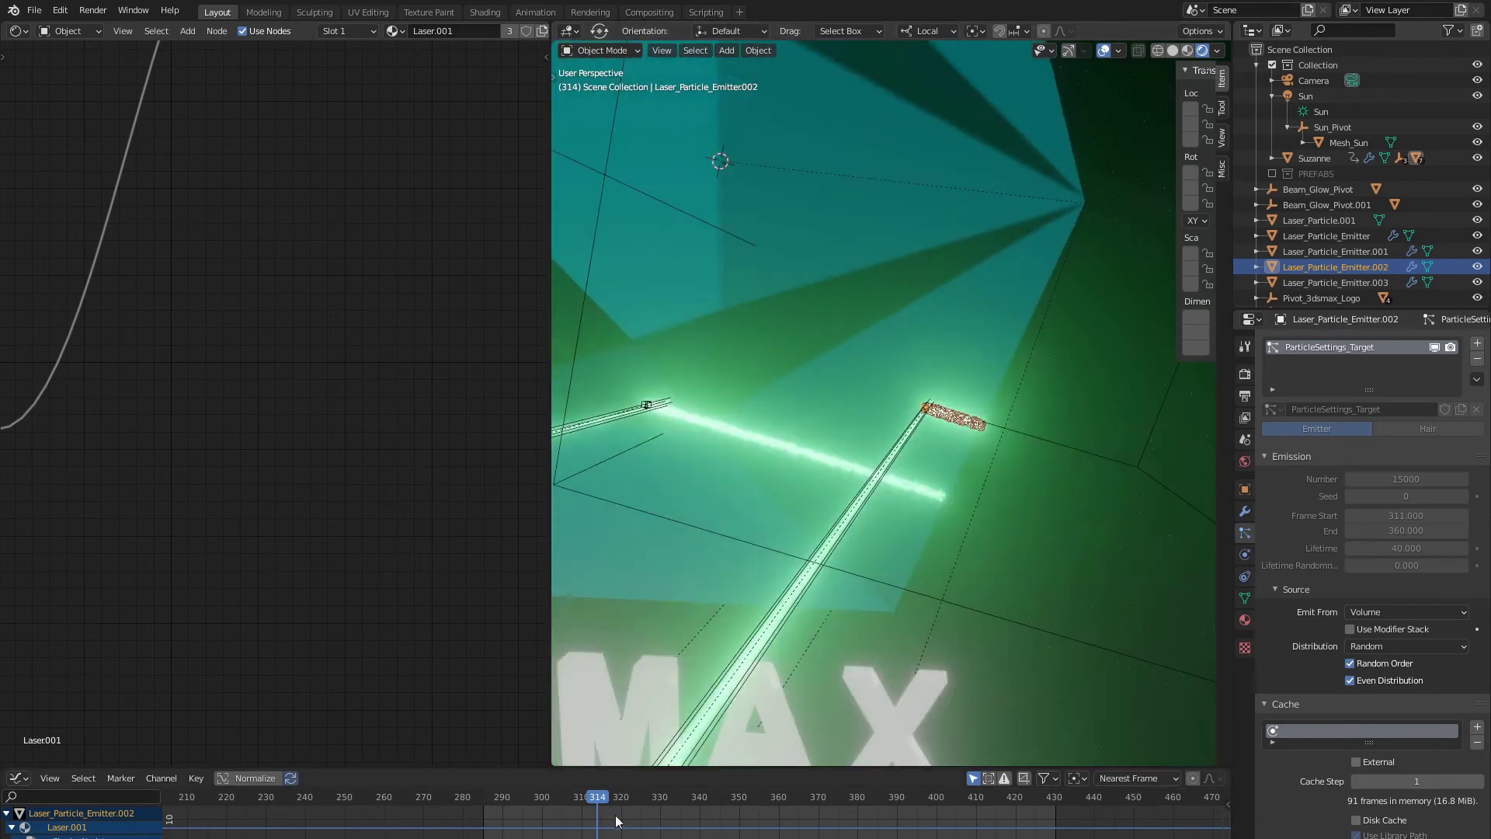
# Step: Scrub to frame 328, select the logo mesh and show its 3dsmax material with the Screen and Principled BSDF nodes
pyautogui.moveTo(616, 820); pyautogui.dragTo(652, 832)
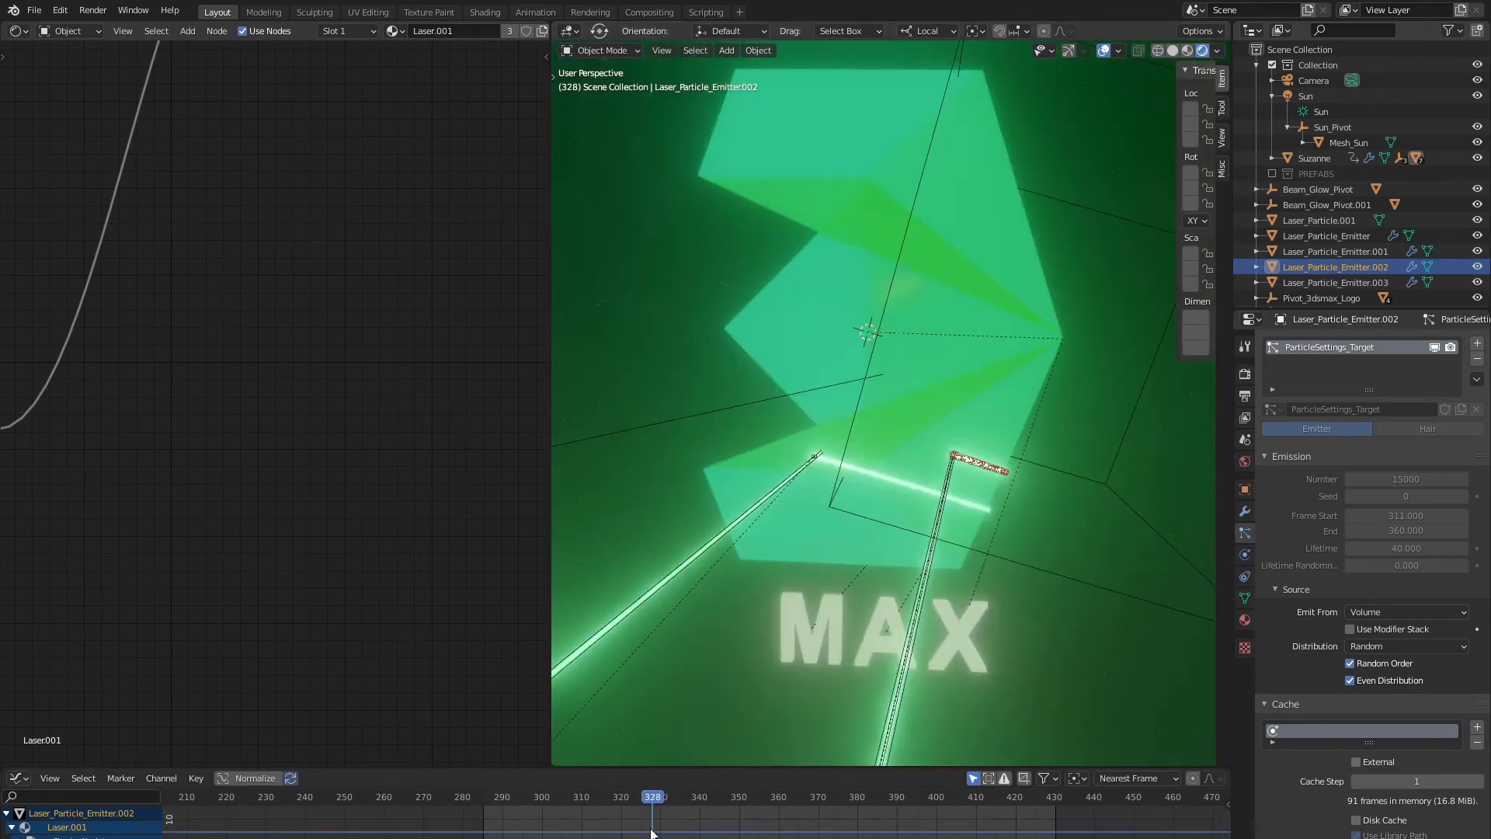
pyautogui.click(799, 142)
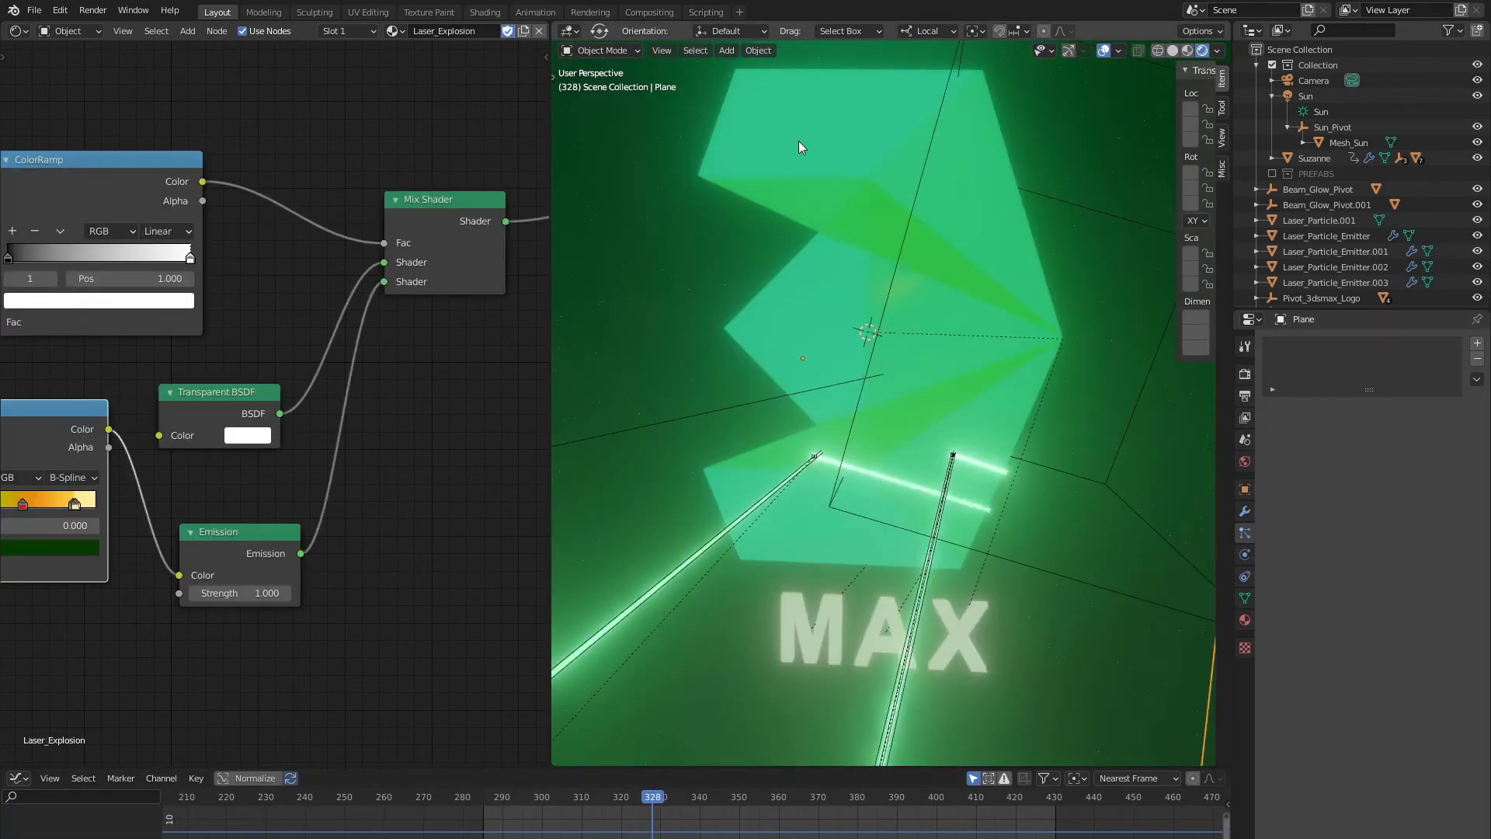
pyautogui.click(798, 141)
pyautogui.scroll(-4, 422, 506)
pyautogui.moveTo(417, 506); pyautogui.dragTo(603, 497, button='middle')
pyautogui.scroll(5, 342, 495)
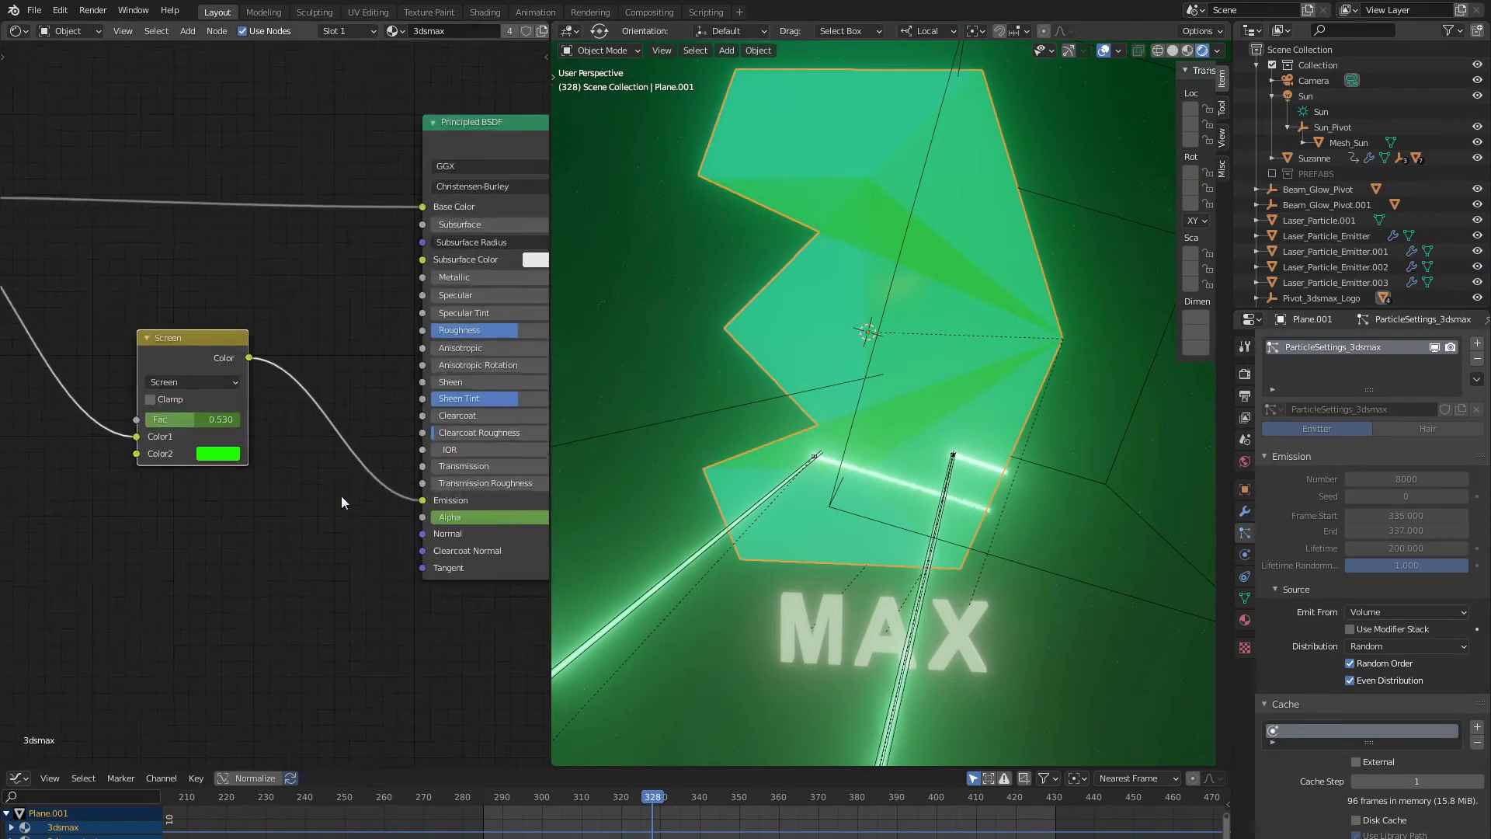
pyautogui.scroll(-3, 257, 511)
pyautogui.moveTo(259, 511); pyautogui.dragTo(282, 522, button='middle')
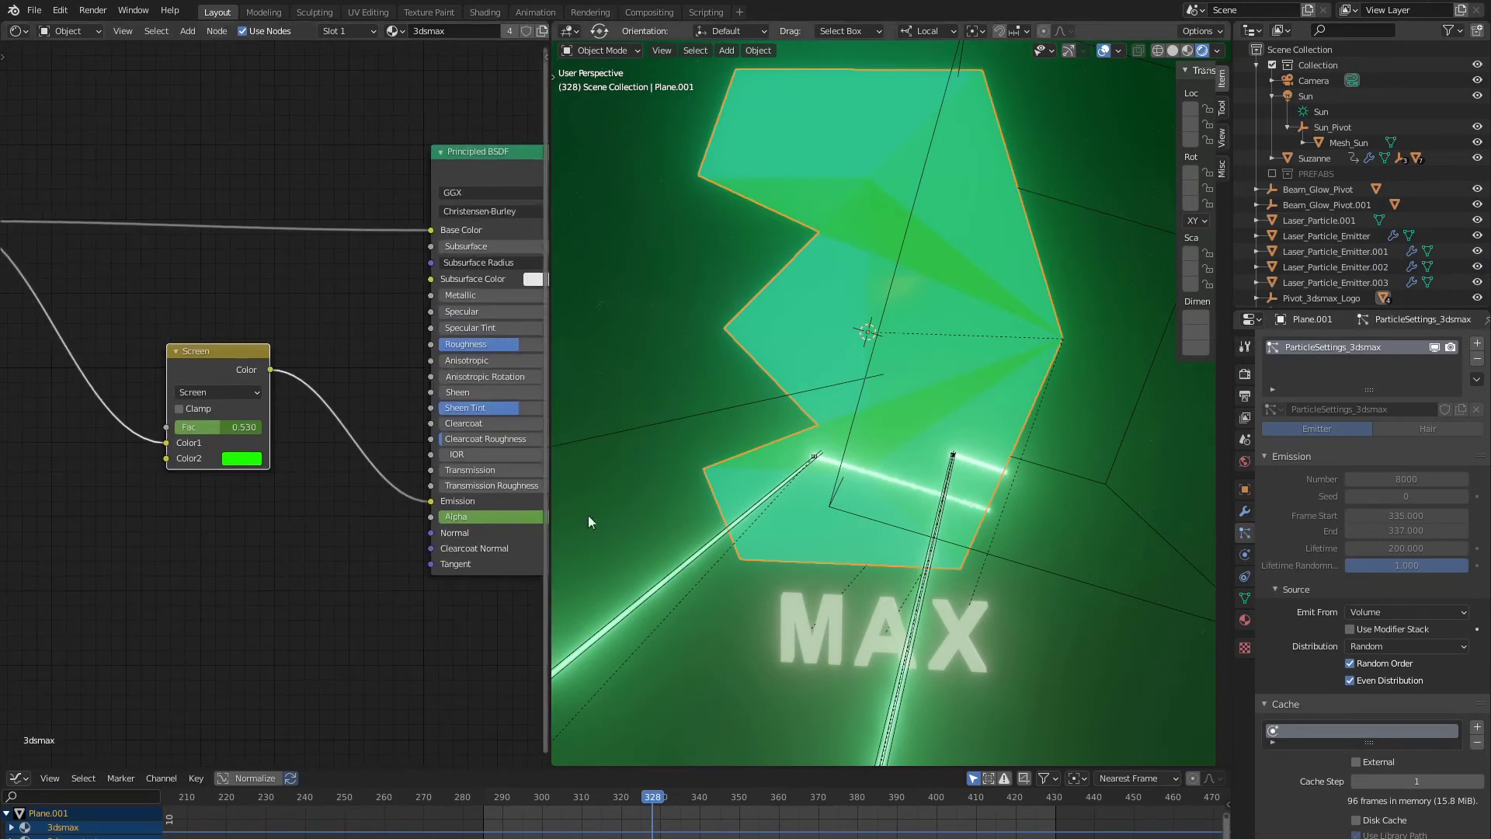
pyautogui.click(1244, 618)
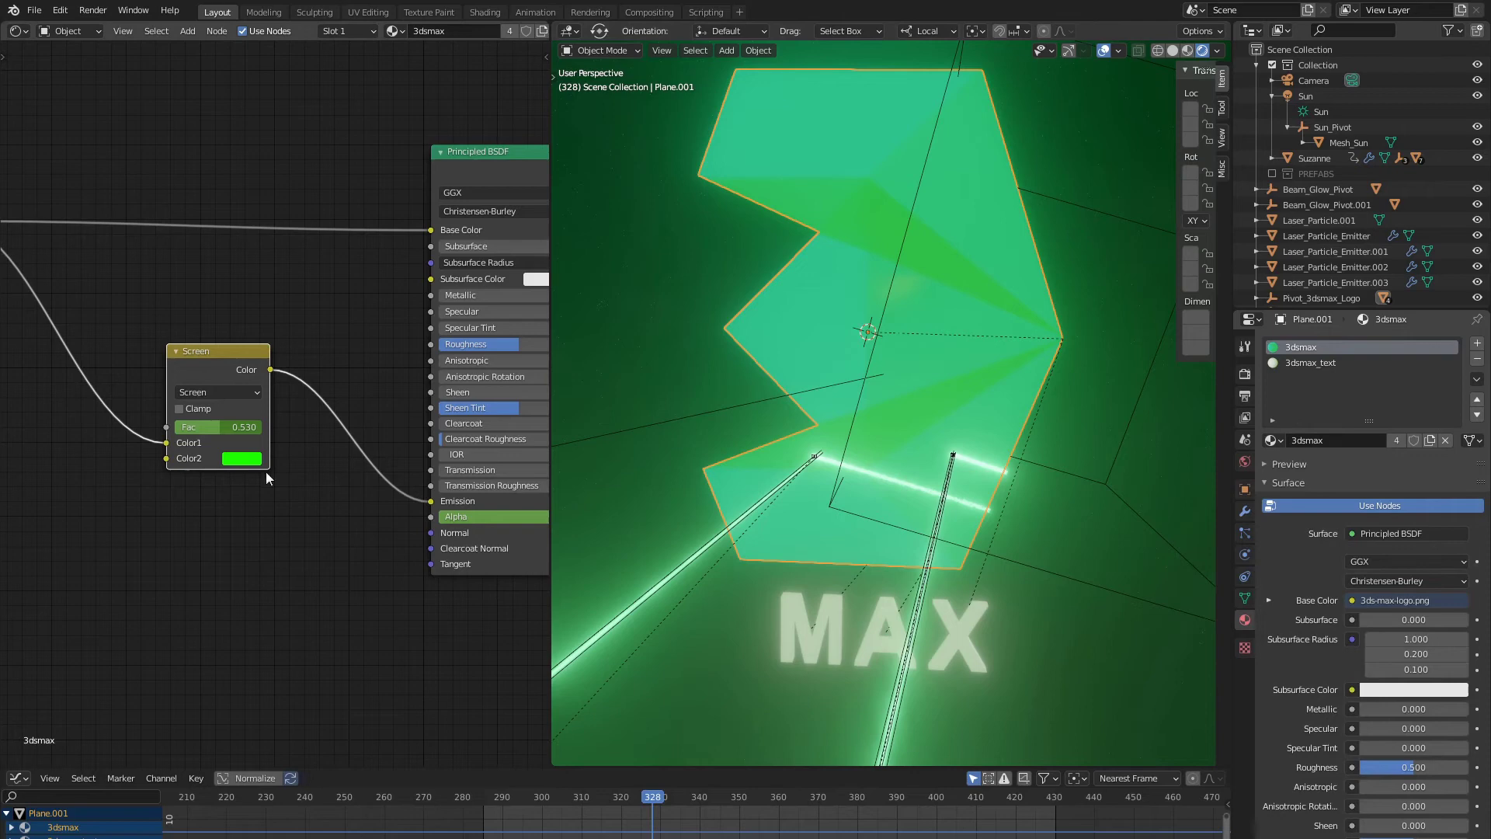
# Step: Try a higher factor on the Screen node that feeds the 3dsmax material's Emission
pyautogui.scroll(2, 337, 471)
pyautogui.moveTo(288, 430); pyautogui.dragTo(322, 430)
pyautogui.moveTo(368, 513); pyautogui.dragTo(298, 535, button='middle')
pyautogui.scroll(-3, 329, 515)
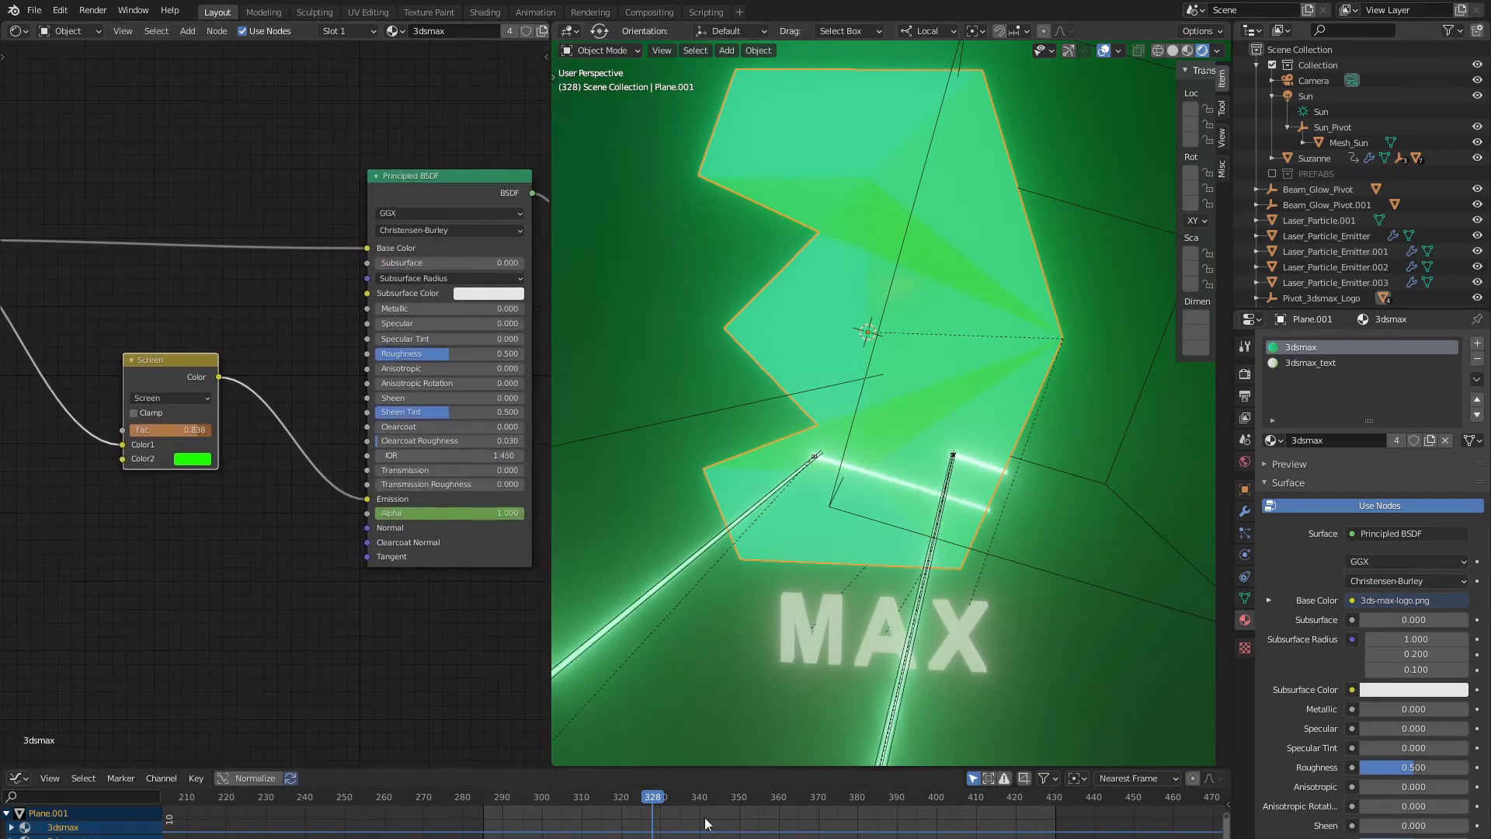
# Step: Scrub between frames 334 and 336 to examine where the logo bursts into particles, with its ParticleSettings_3dsmax settings shown
pyautogui.click(653, 830)
pyautogui.moveTo(665, 835); pyautogui.dragTo(686, 835)
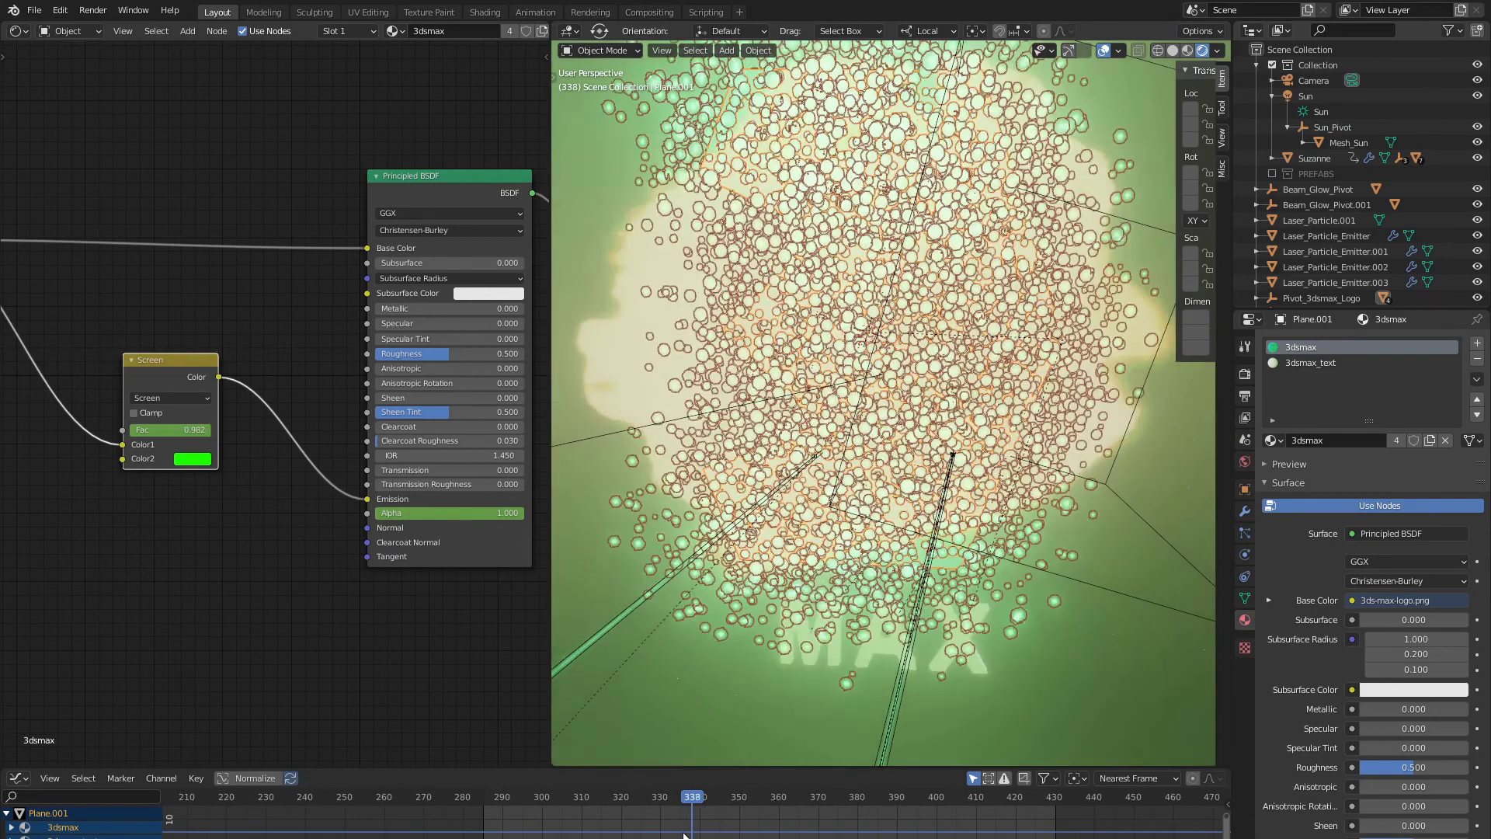
pyautogui.click(680, 835)
pyautogui.click(684, 834)
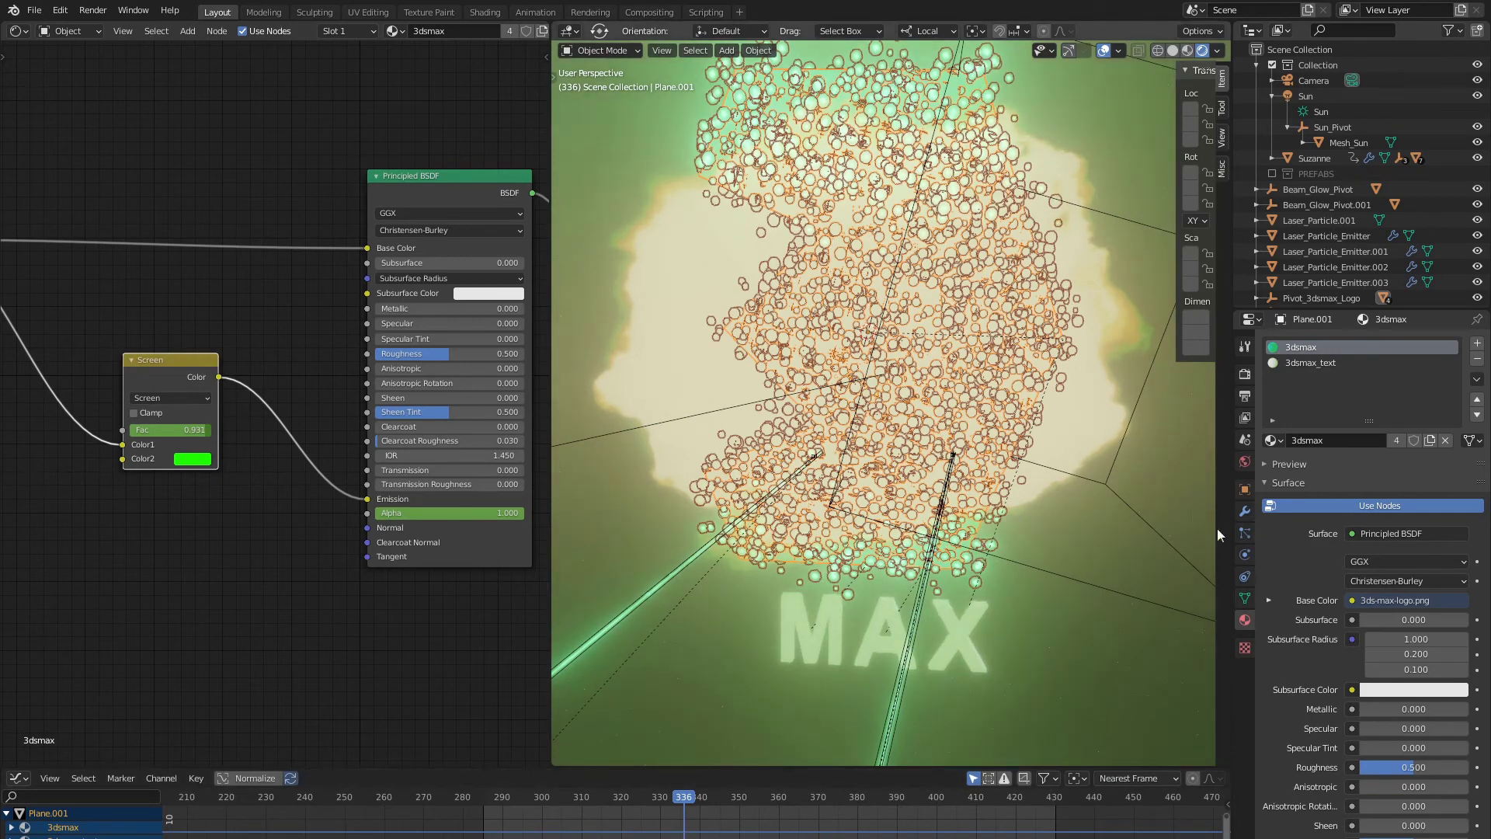
pyautogui.click(1244, 533)
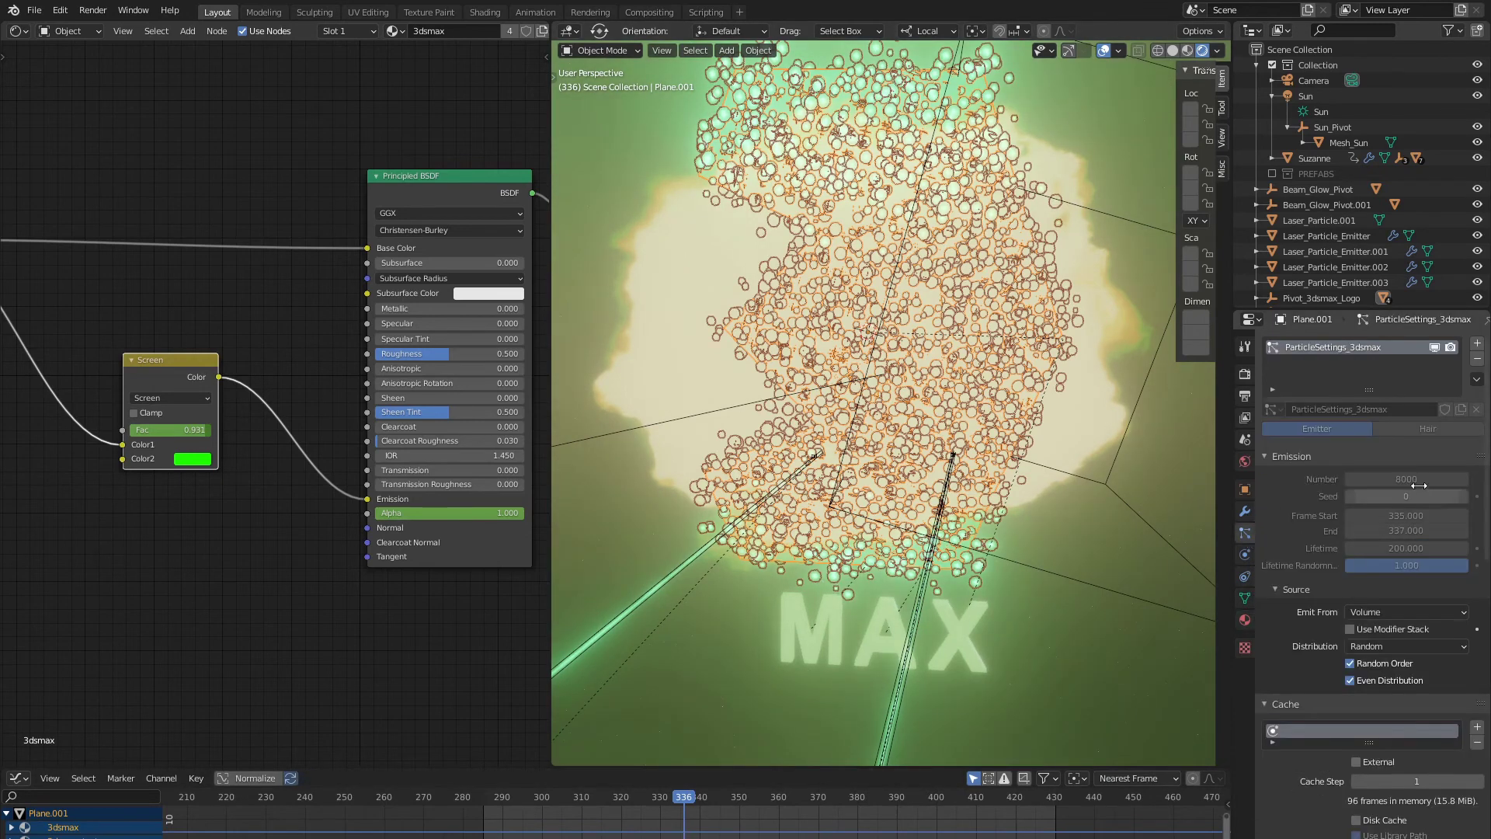
pyautogui.click(678, 832)
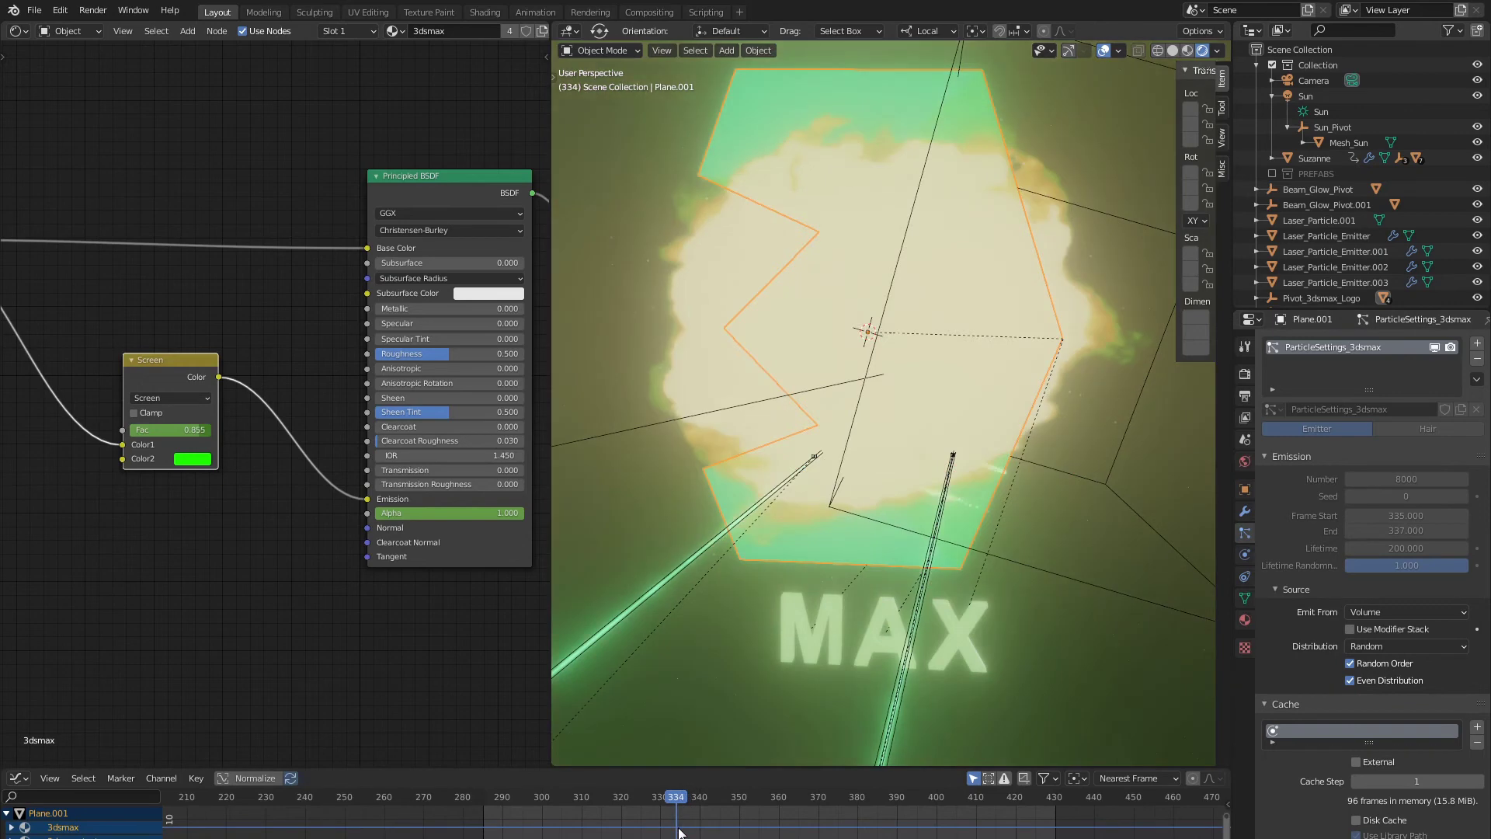
pyautogui.moveTo(678, 830); pyautogui.dragTo(685, 830)
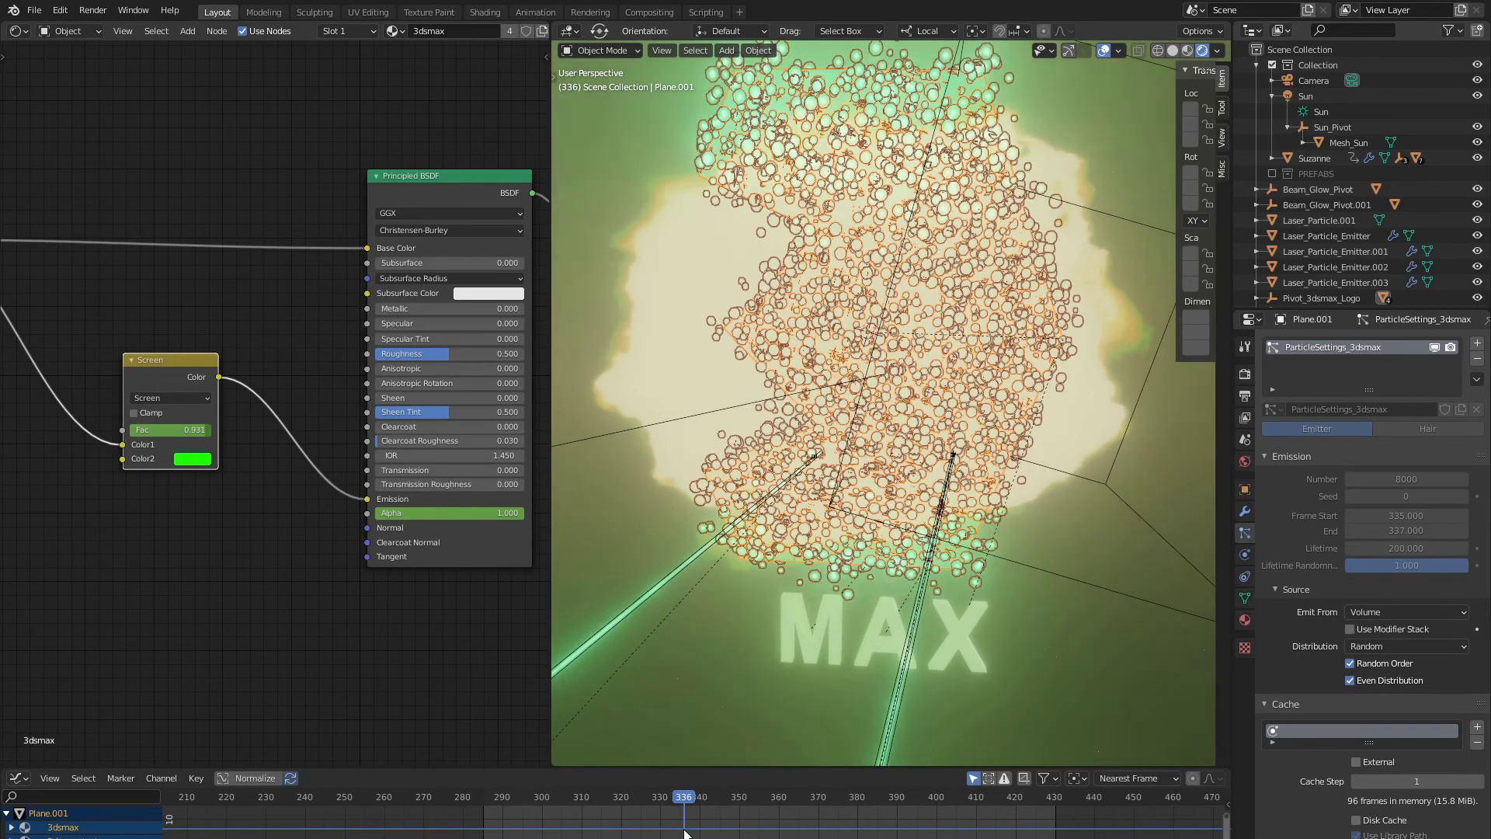
# Step: Delete the baked cache of the logo's ParticleSettings_3dsmax particle system
pyautogui.scroll(-7, 1281, 537)
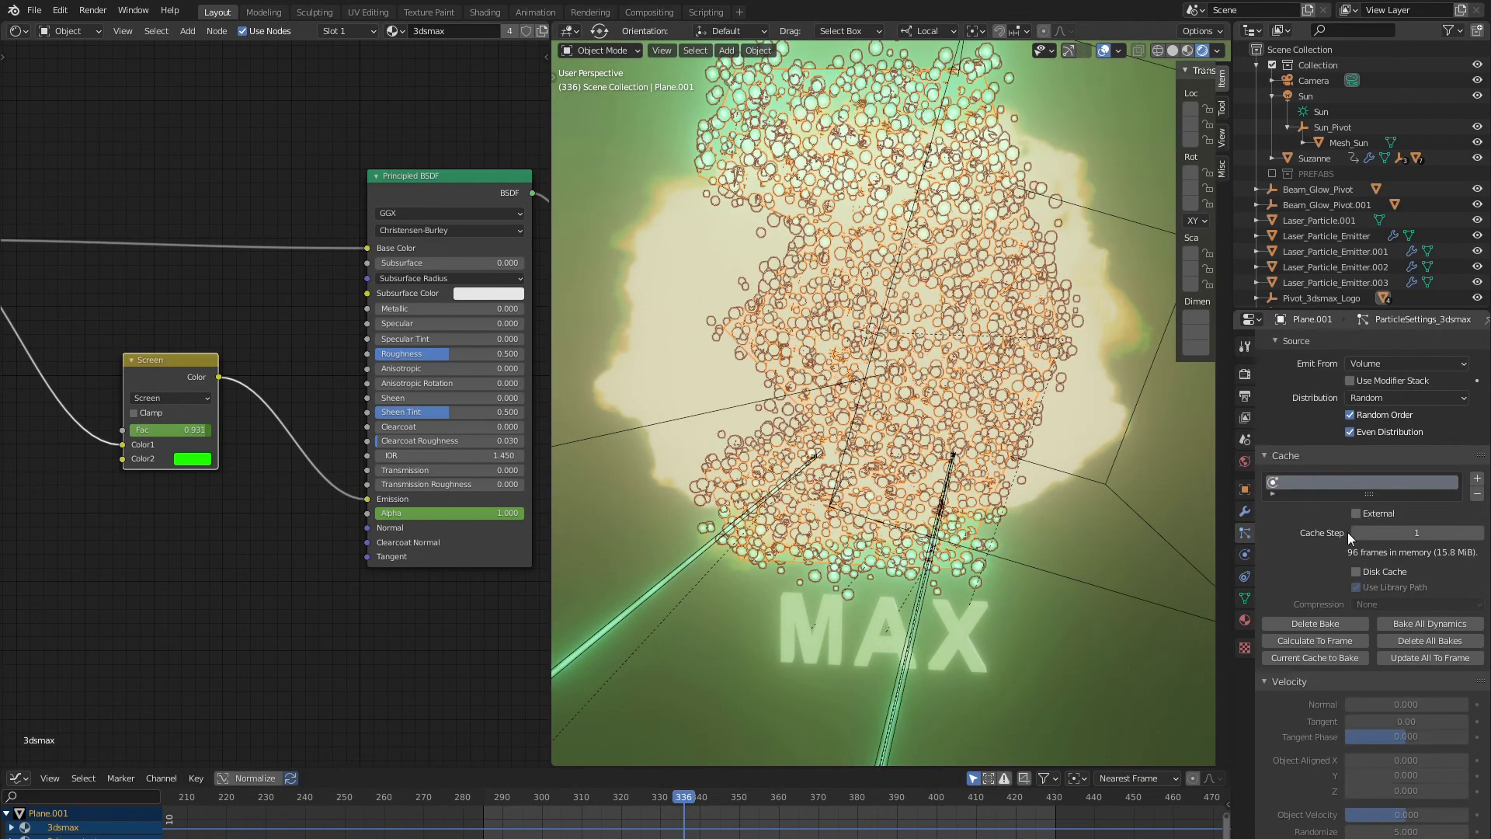
pyautogui.scroll(-1, 1346, 537)
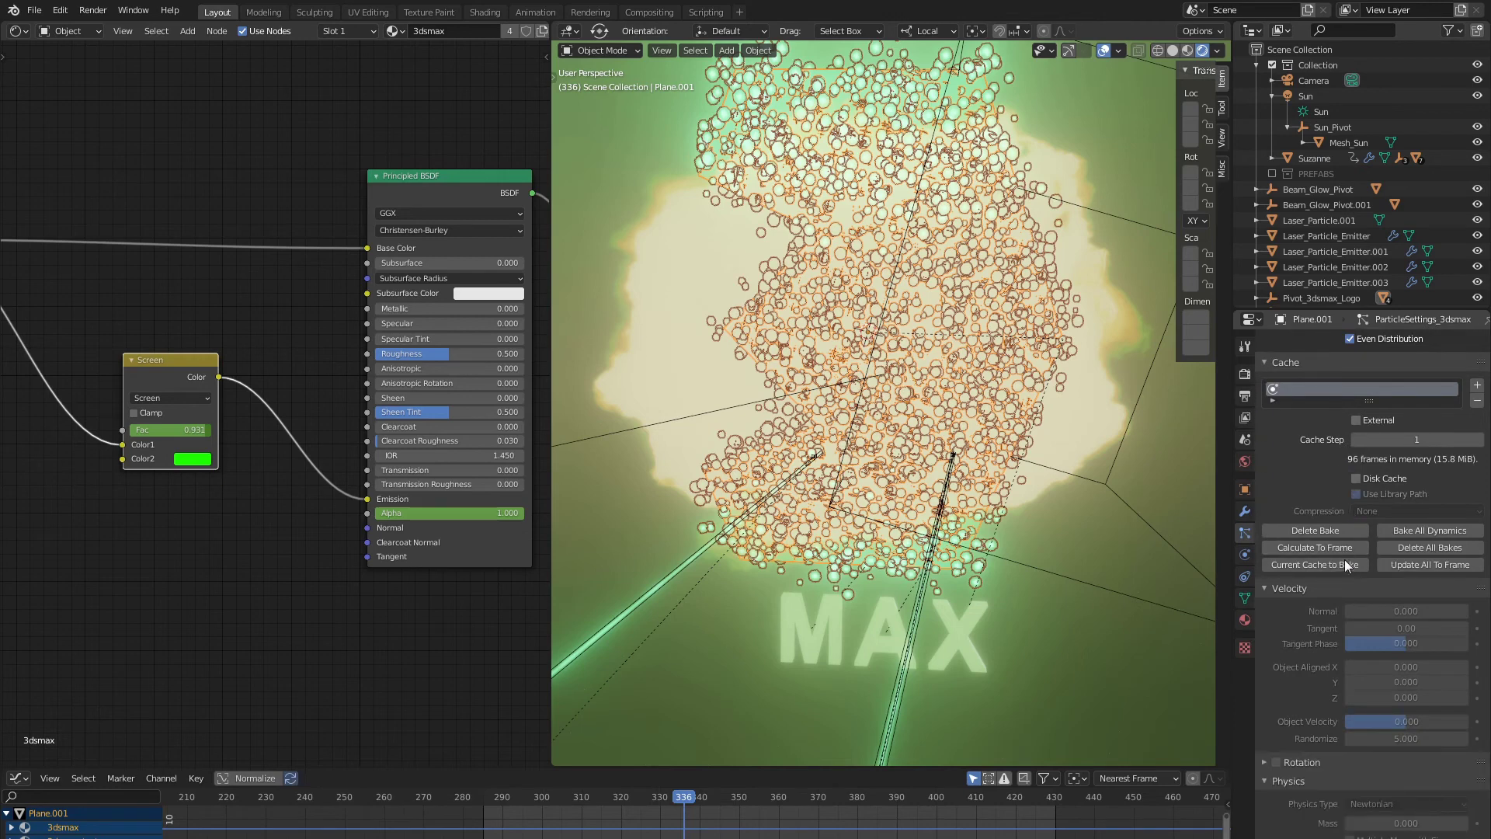
pyautogui.click(1329, 590)
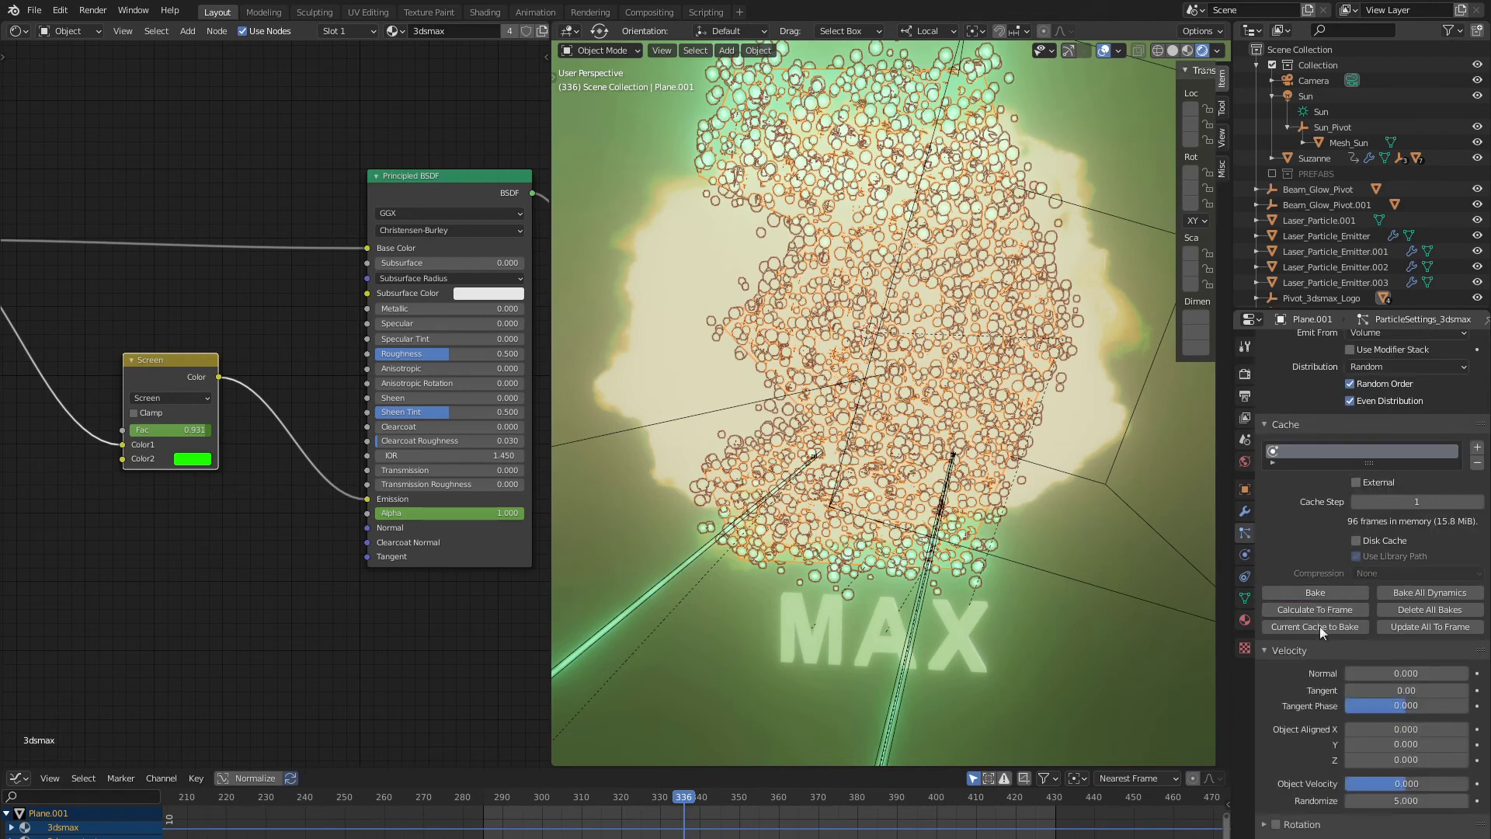
# Step: Try a Randomize velocity of 0 on the logo's particles and play the explosion from frame 328
pyautogui.scroll(-4, 1320, 626)
pyautogui.click(1386, 676)
pyautogui.write('0')
pyautogui.press('Return')
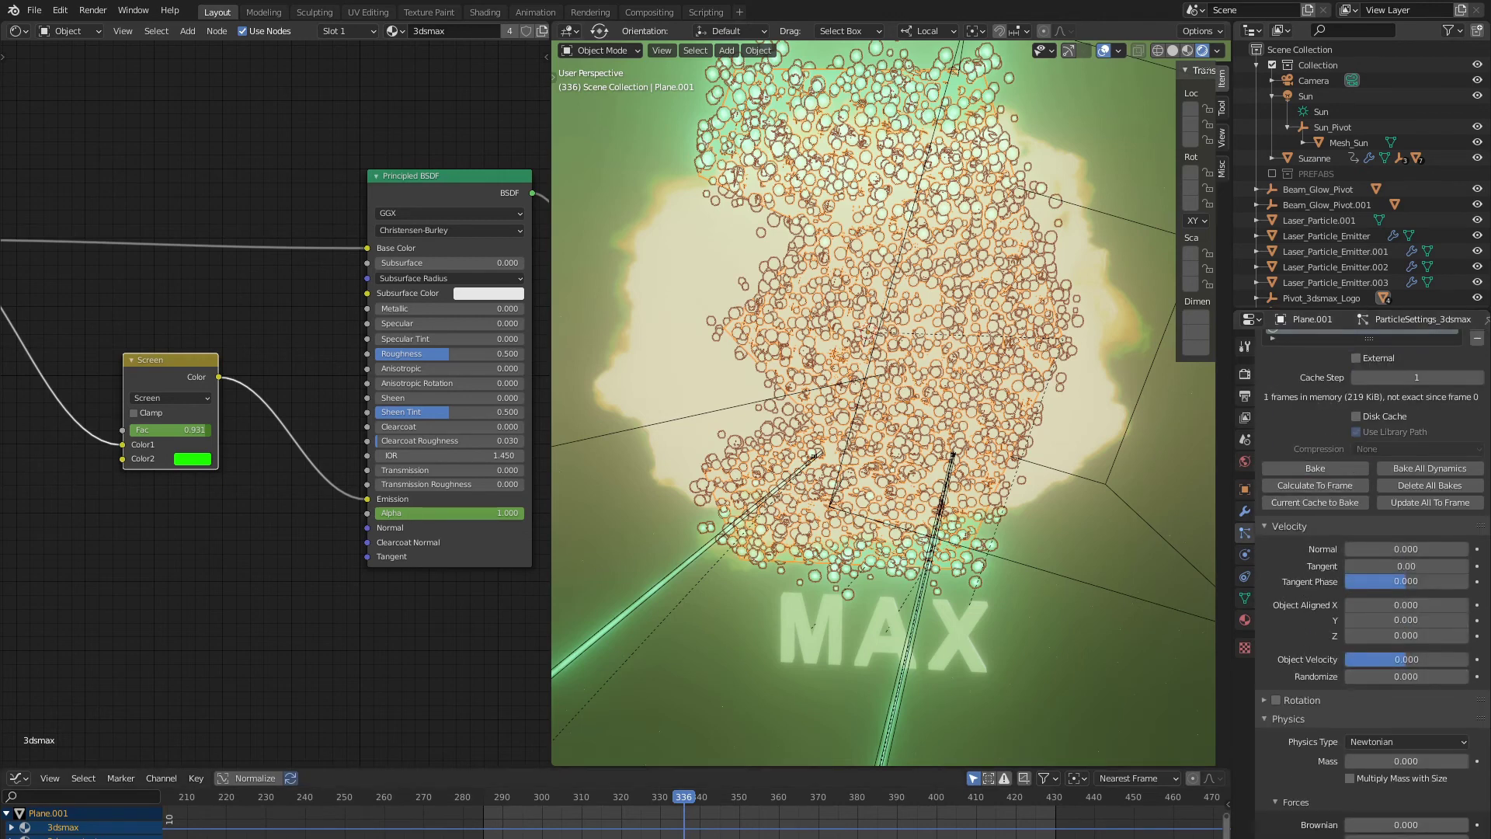
pyautogui.click(653, 796)
pyautogui.press('space')
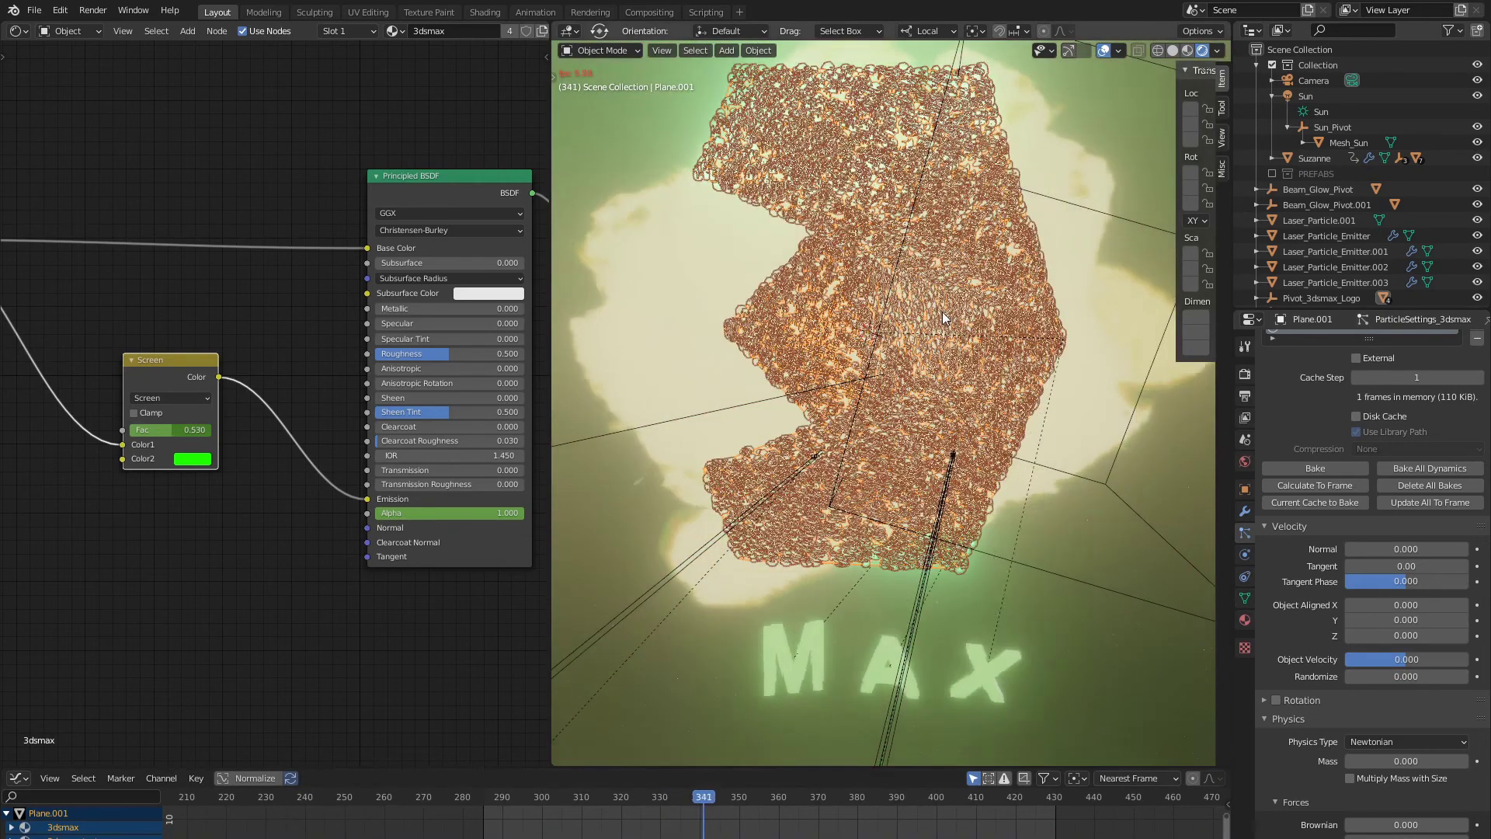
pyautogui.press('space')
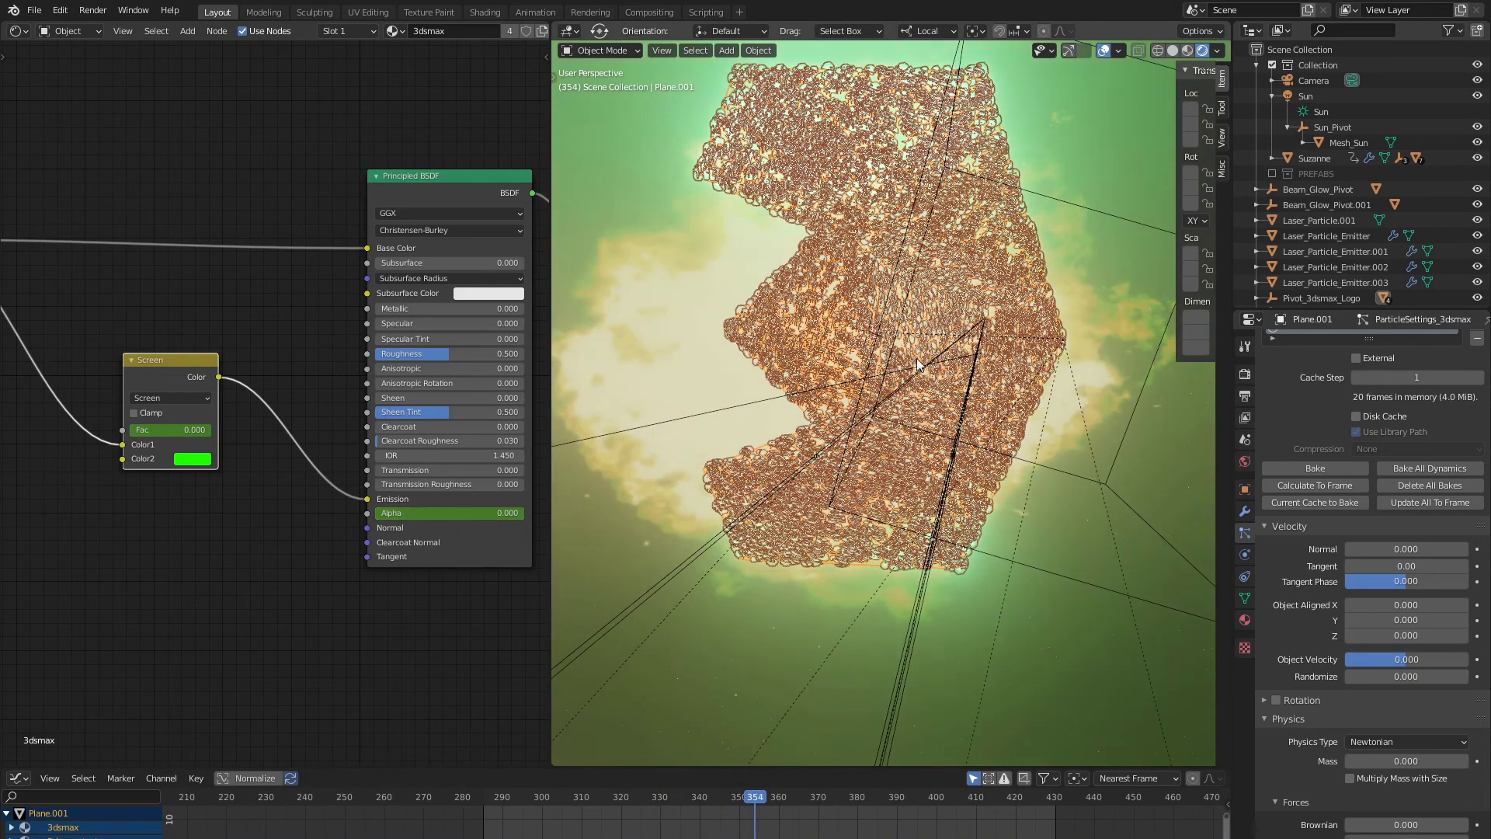
# Step: Set the logo particles' Randomize velocity to 5 and replay the explosion up to frame 360
pyautogui.click(1393, 676)
pyautogui.write('5')
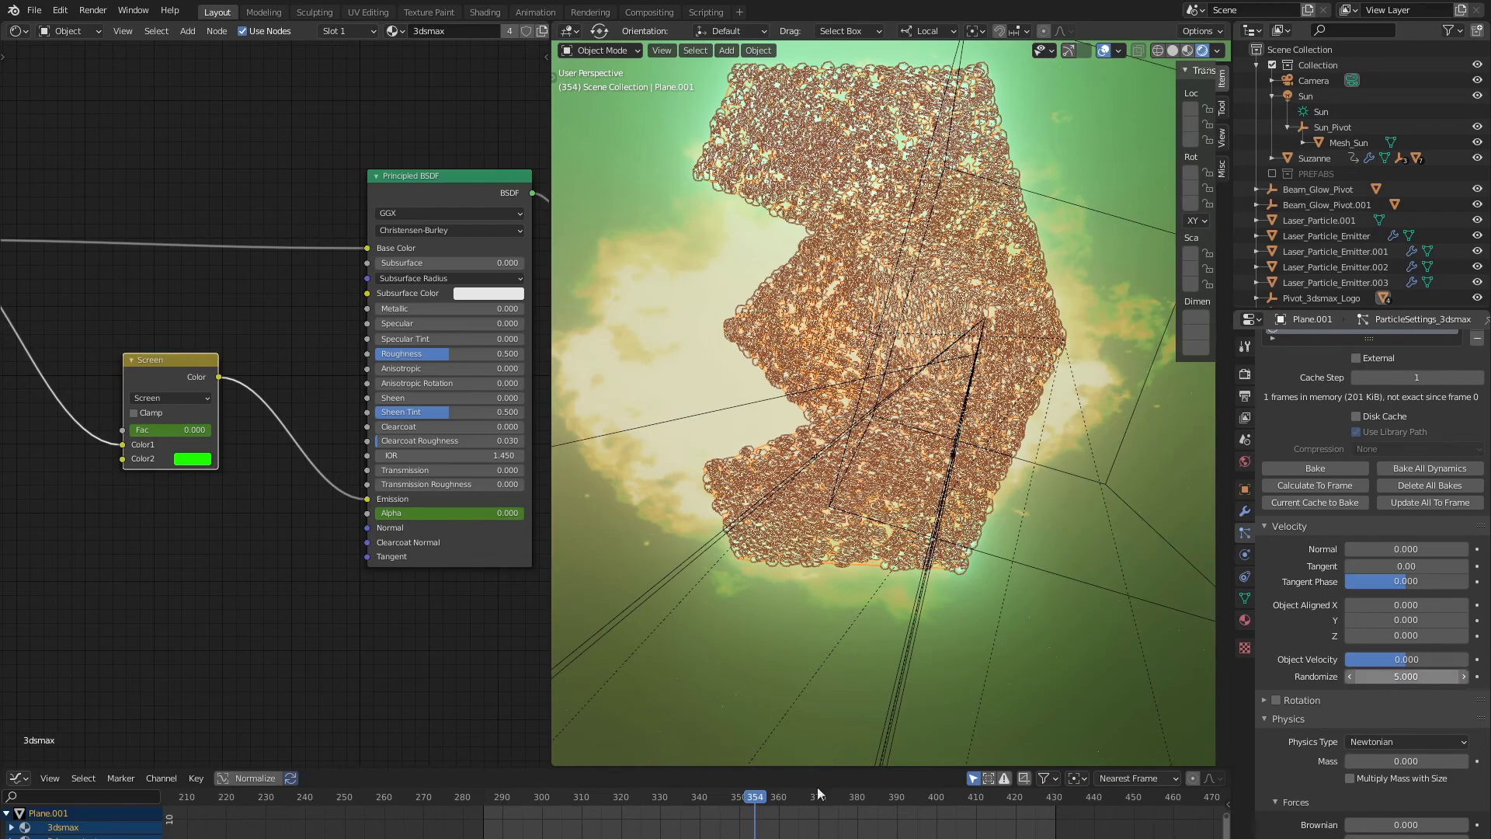
pyautogui.press('Return')
pyautogui.press('space')
pyautogui.press('space')
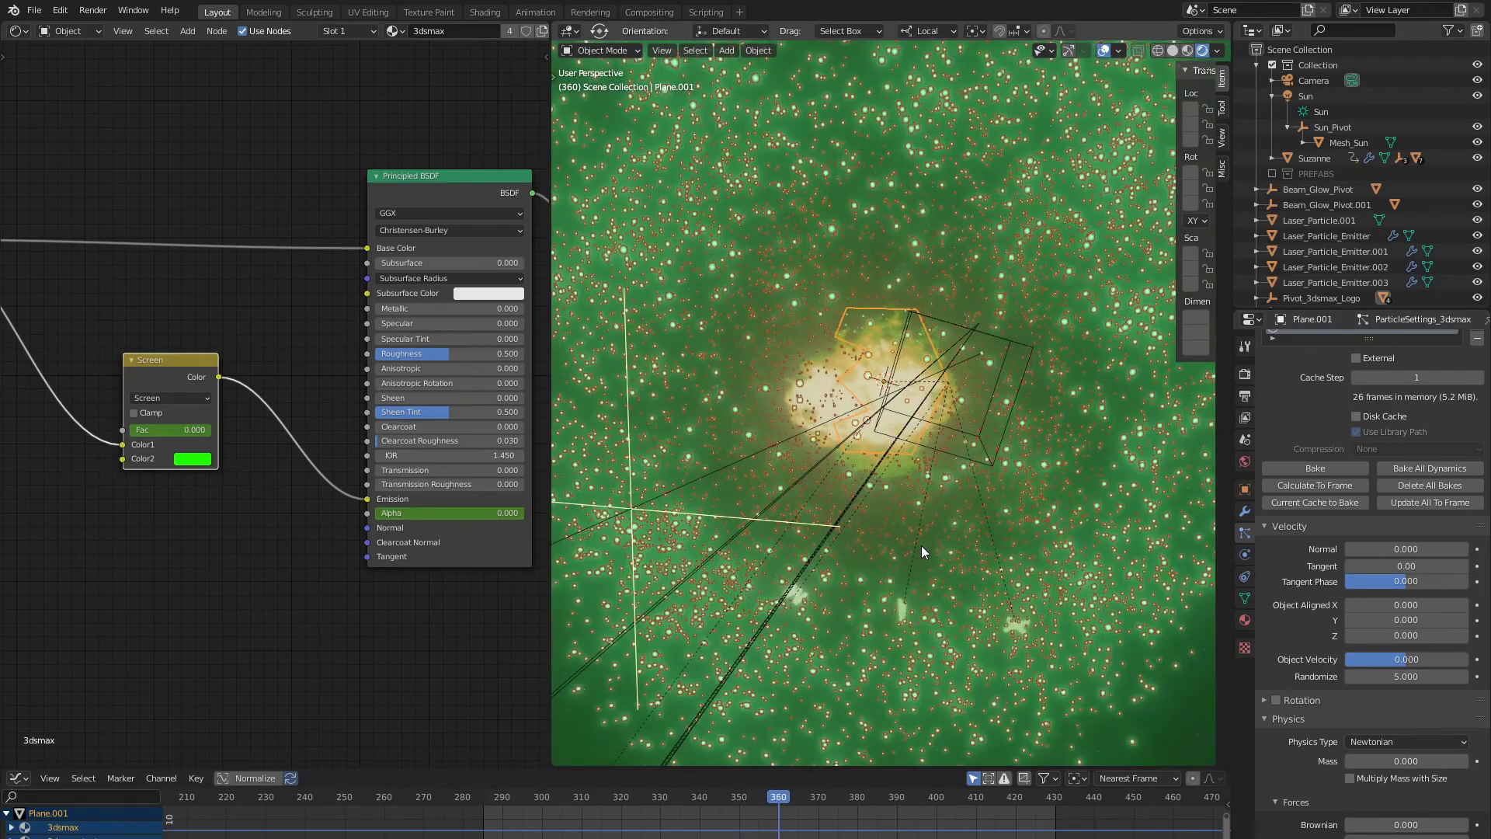
# Step: Scrub back to frame 333 and show the animated Alpha value on the 3dsmax material's Principled BSDF node
pyautogui.scroll(7, 920, 545)
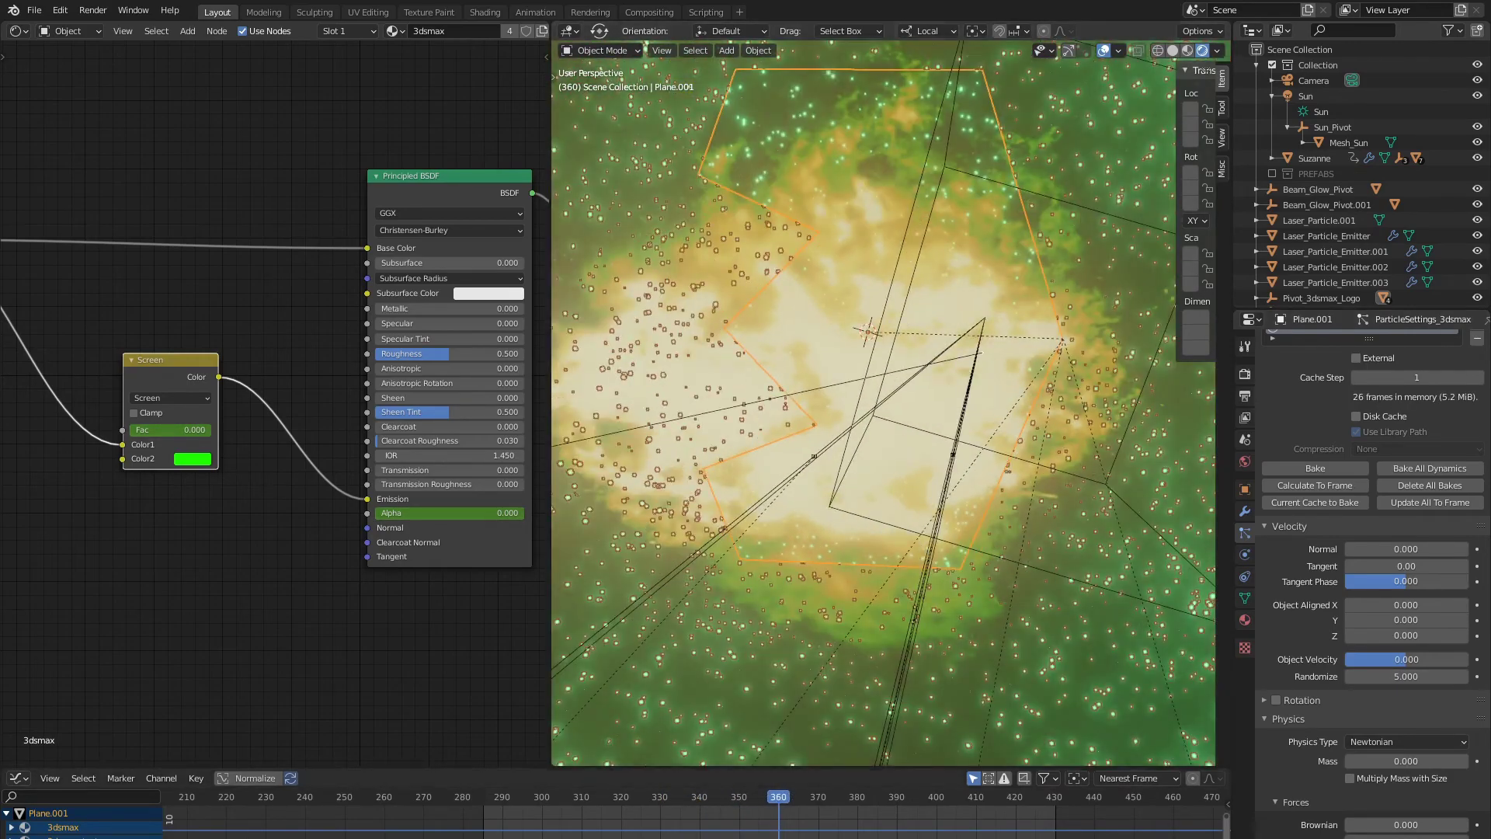
pyautogui.moveTo(776, 798); pyautogui.dragTo(672, 798)
pyautogui.moveTo(469, 523); pyautogui.dragTo(368, 510, button='middle')
pyautogui.scroll(2, 367, 510)
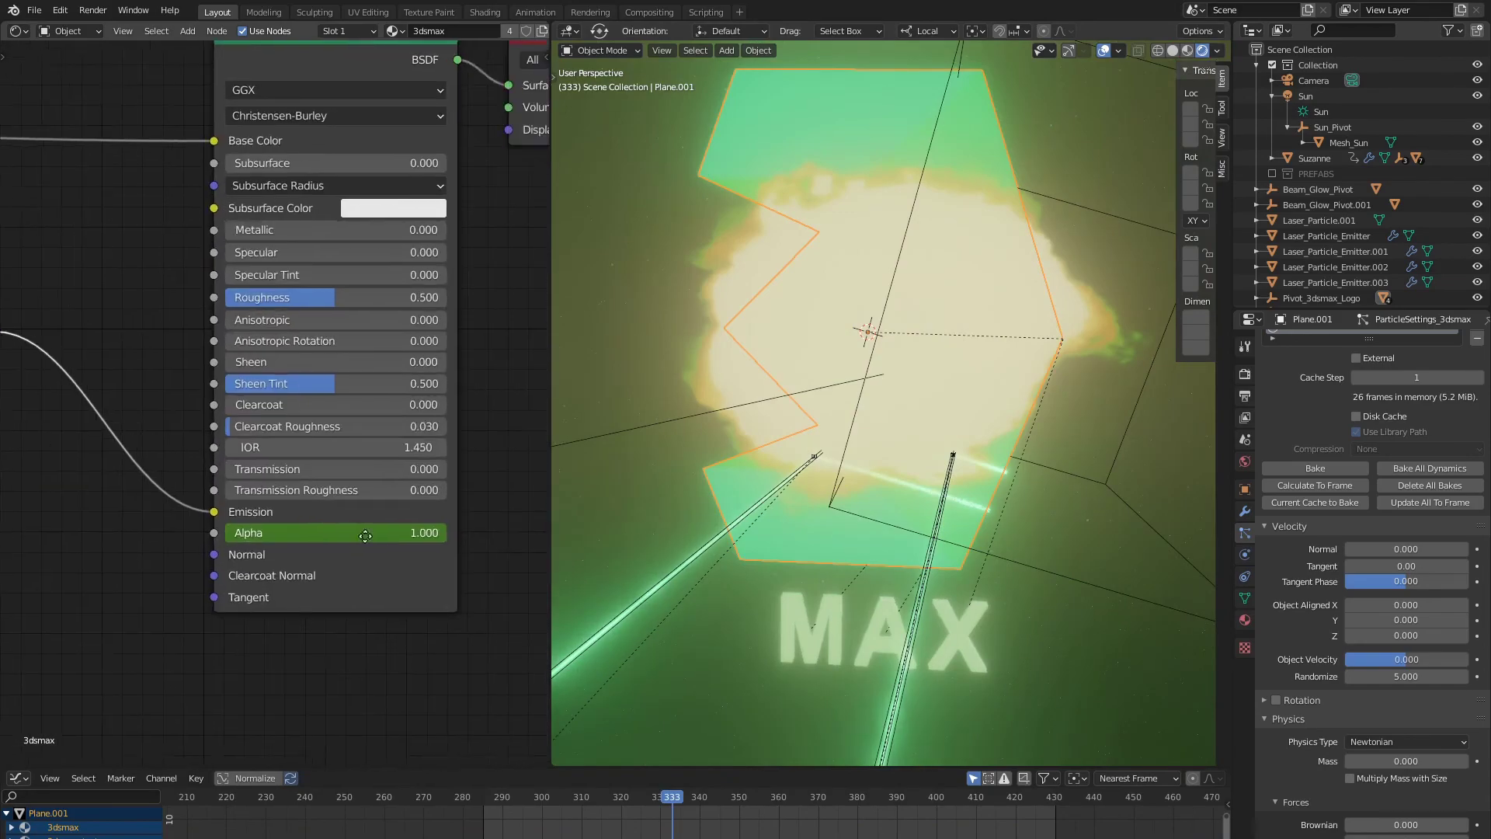
# Step: Jump to the Alpha keyframe at frame 340 and step back and forth up to frame 346, watching the logo fade out
pyautogui.press('Up')
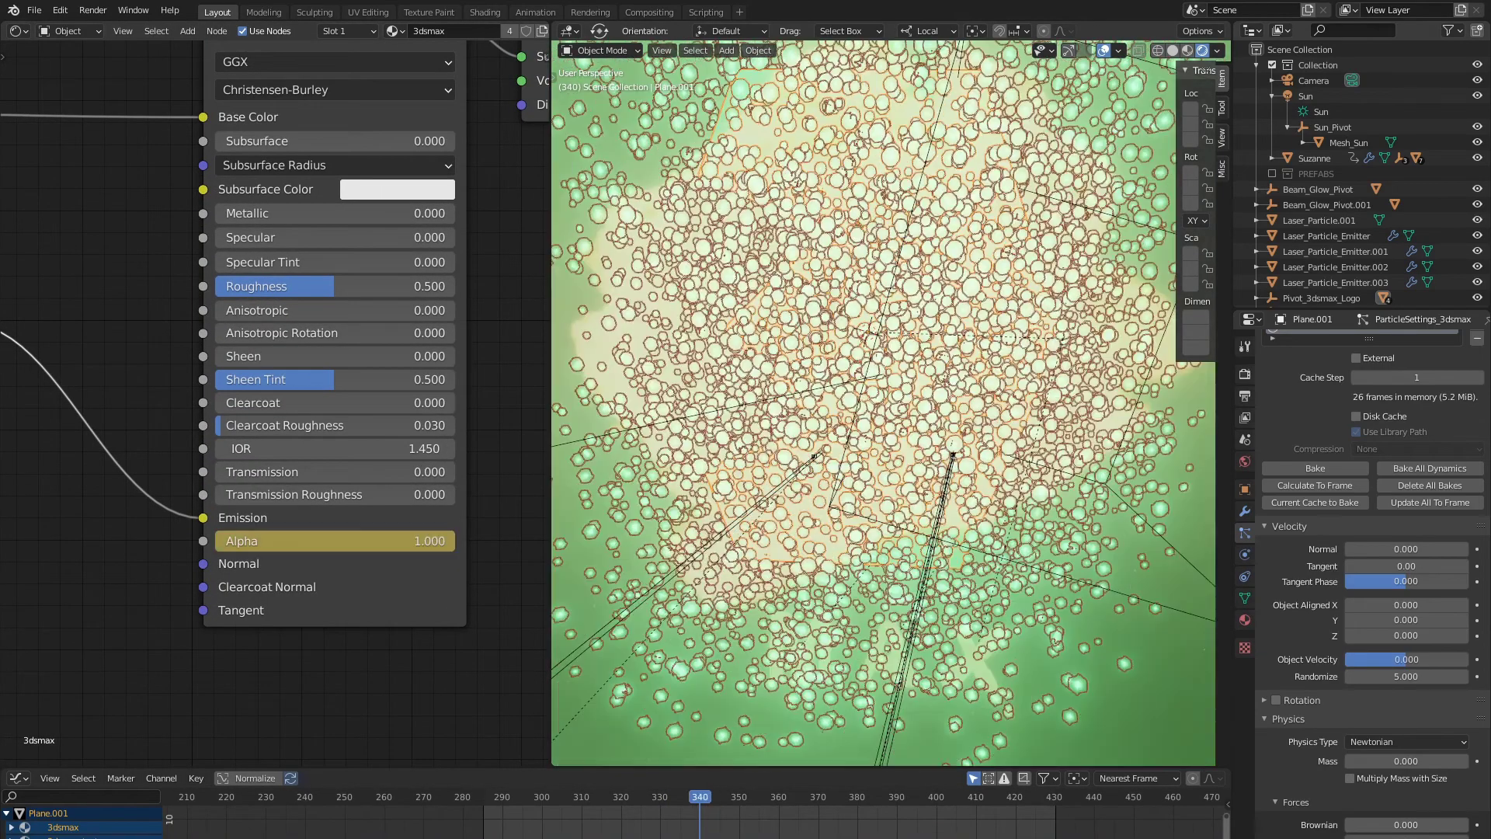
pyautogui.press('Right')
pyautogui.press('Right')
pyautogui.press('Right')
pyautogui.press('Right')
pyautogui.press('Right')
pyautogui.press('Right')
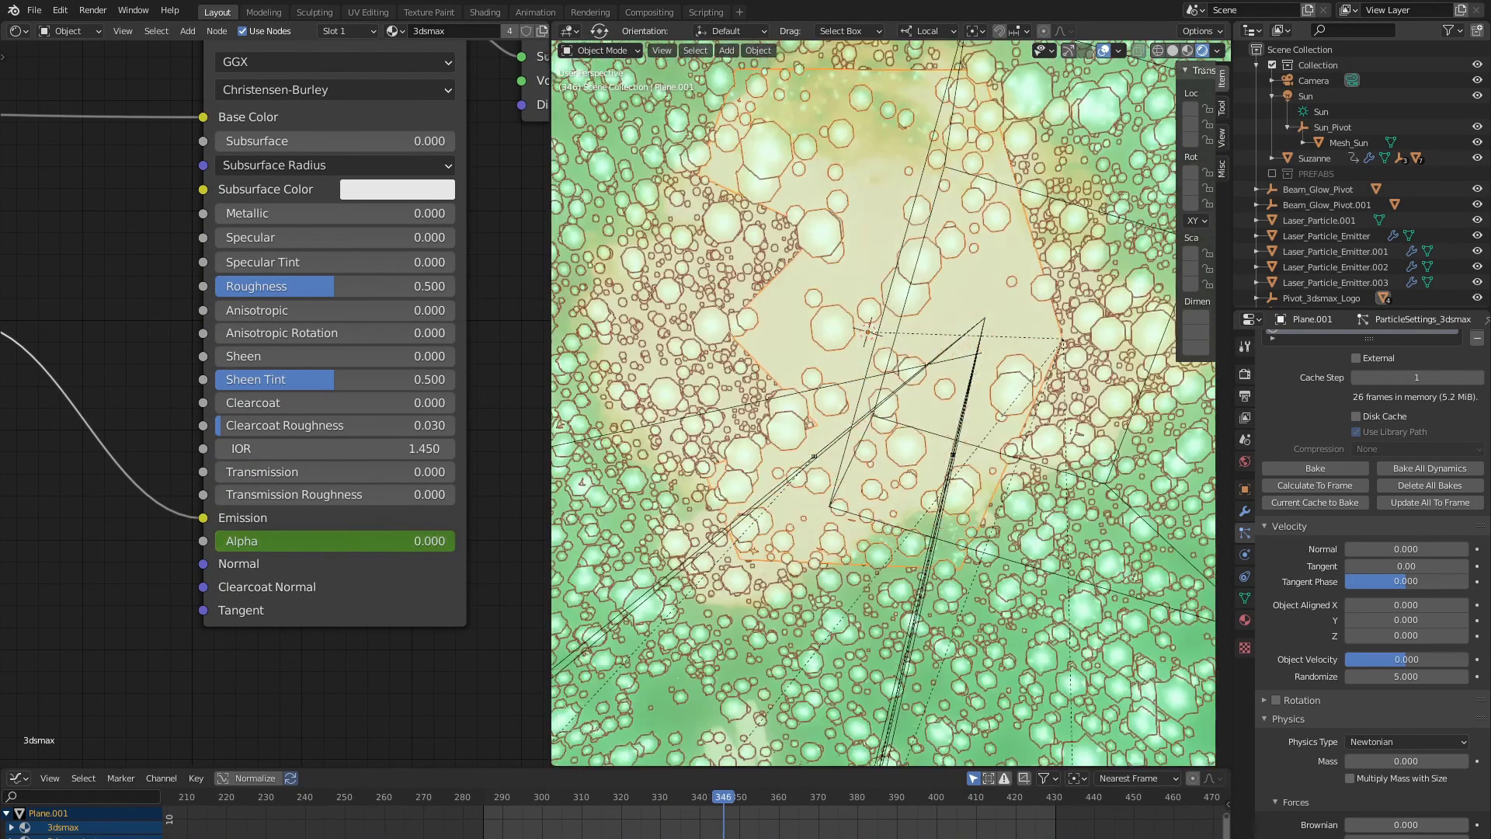
pyautogui.press('Left')
pyautogui.press('Left')
pyautogui.press('Left')
pyautogui.press('Left')
pyautogui.press('Right')
pyautogui.press('Right')
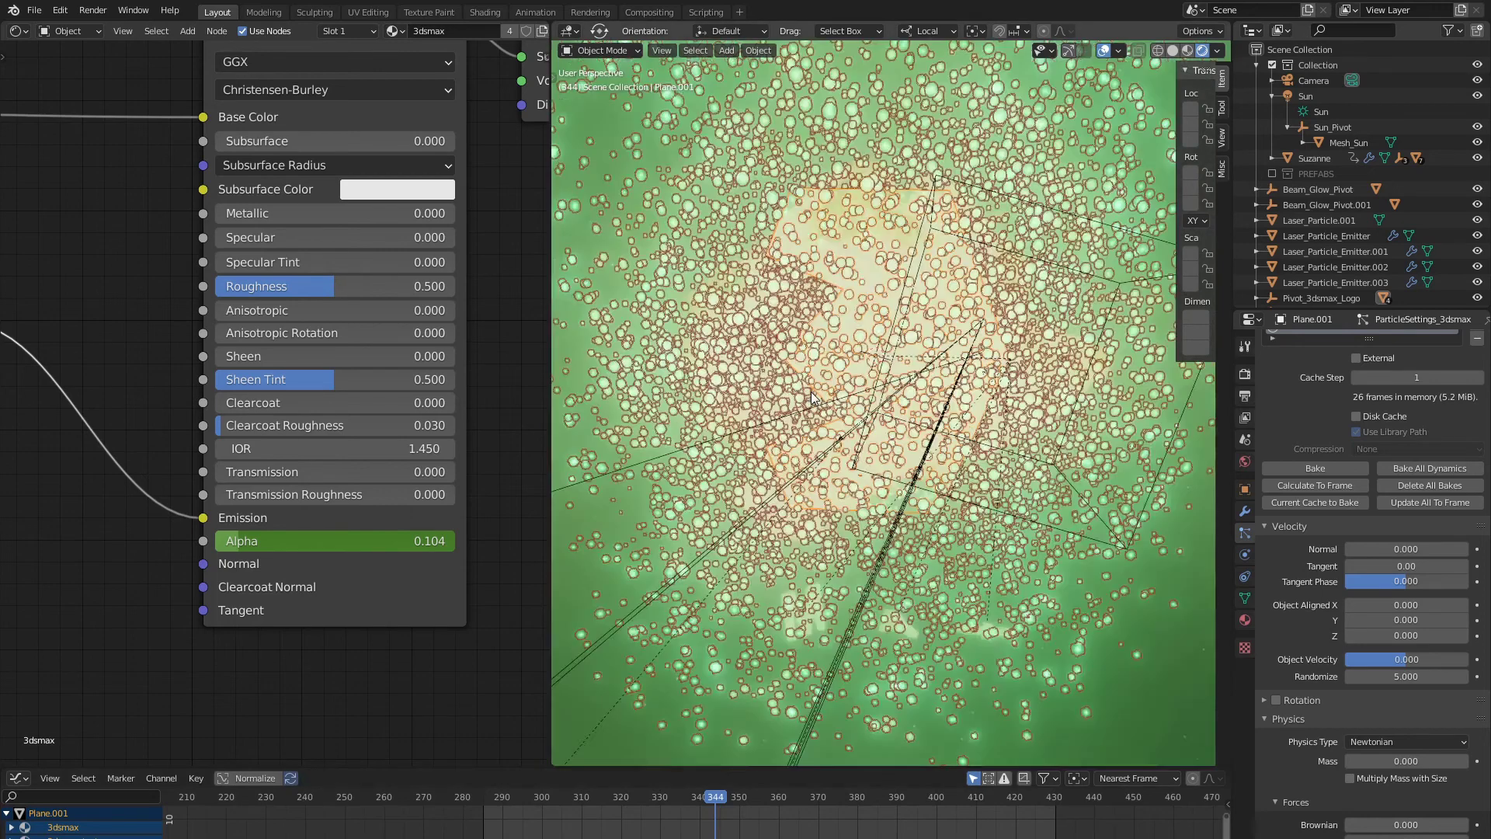
# Step: Hide the viewport overlays to examine the explosion particles and flying letters at frame 346, and restore the overlays
pyautogui.hotkey('shift', 'alt', 'z')
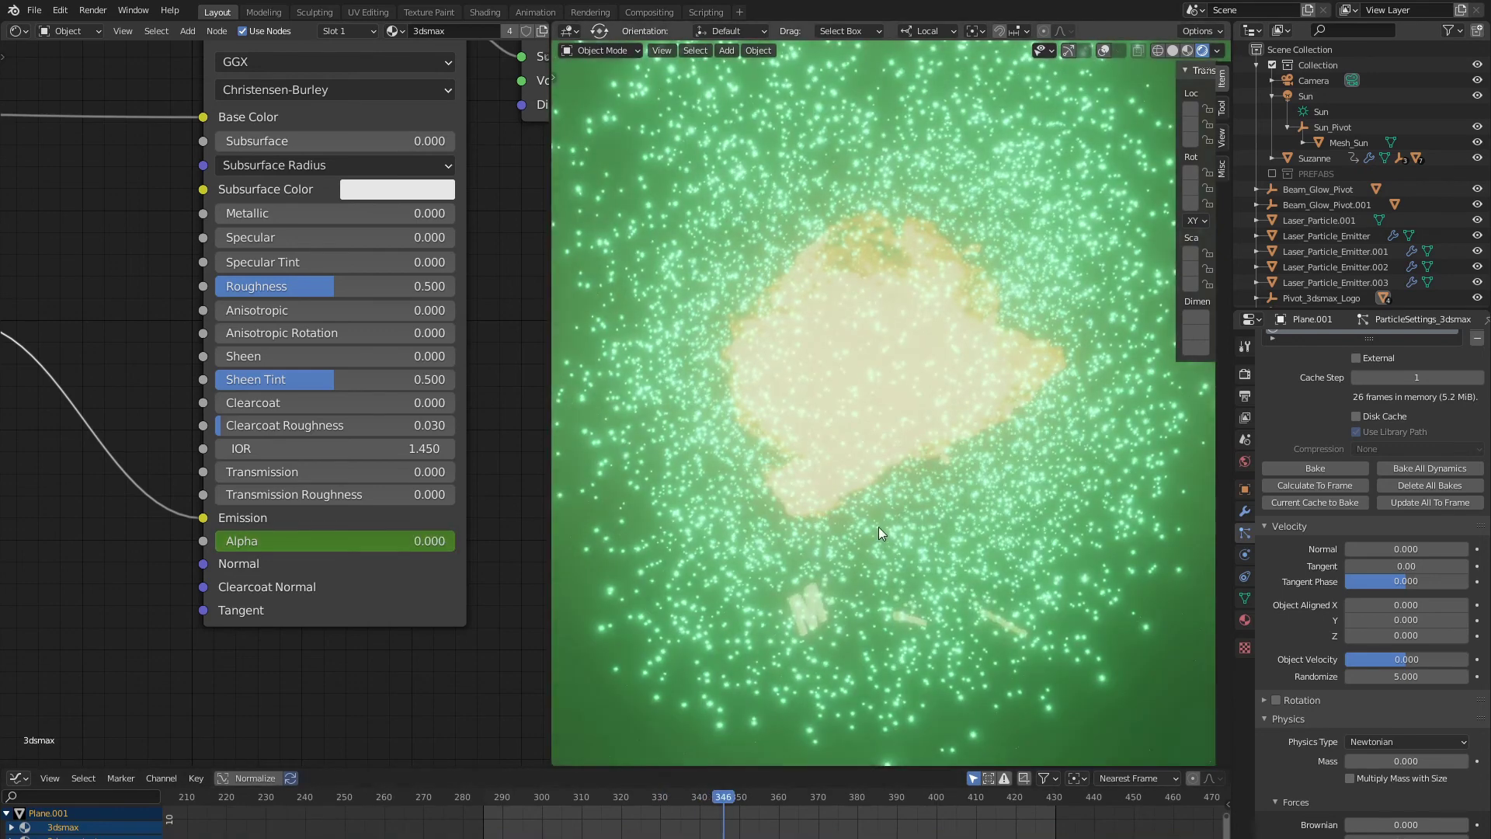
pyautogui.keyDown('shift'); pyautogui.moveTo(878, 526); pyautogui.dragTo(876, 502, button='middle'); pyautogui.keyUp('shift')
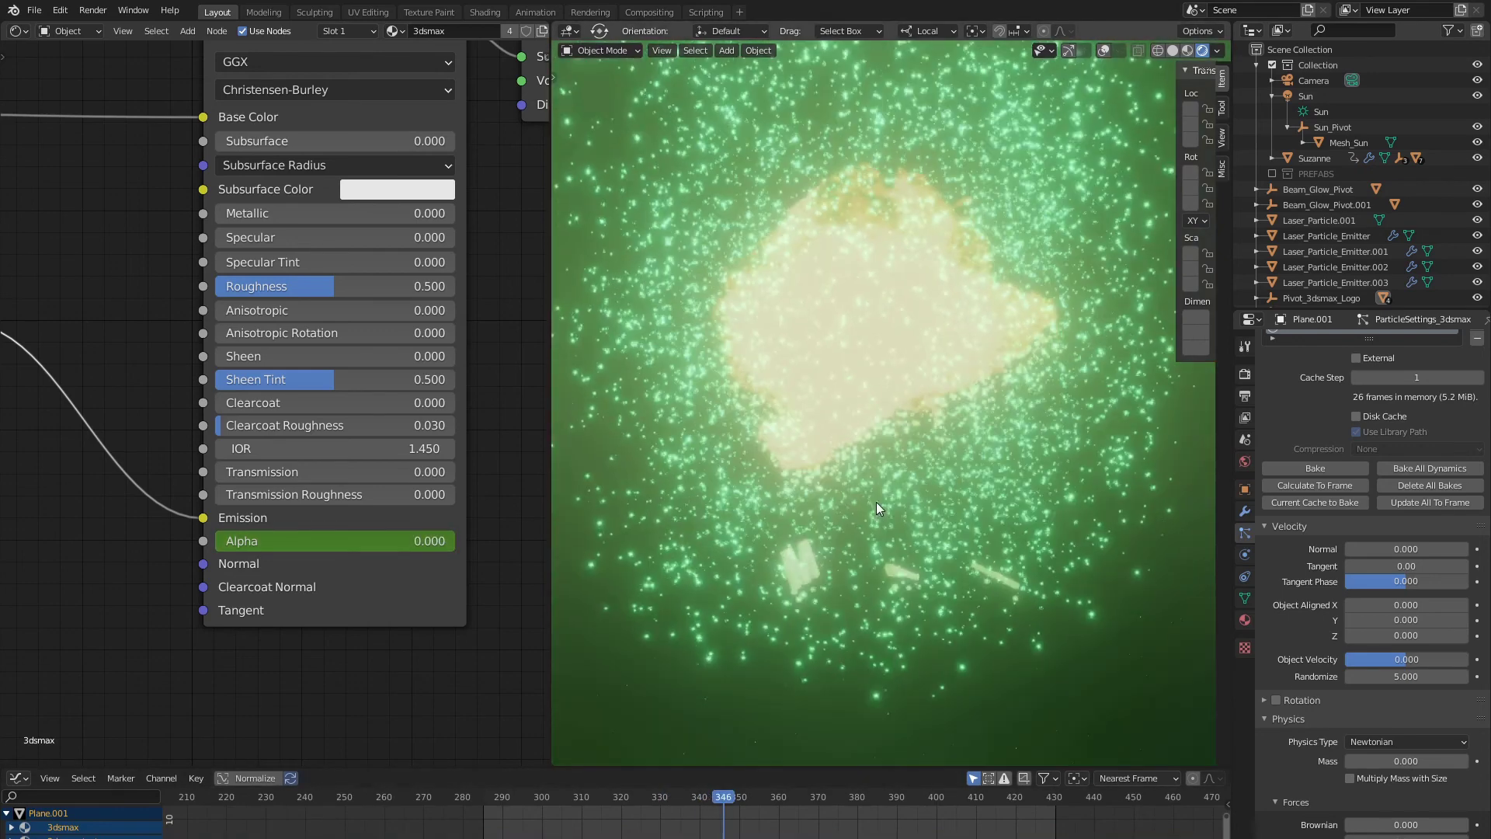
pyautogui.scroll(4, 941, 587)
pyautogui.scroll(-2, 932, 594)
pyautogui.keyDown('shift'); pyautogui.moveTo(951, 594); pyautogui.dragTo(929, 509, button='middle'); pyautogui.keyUp('shift')
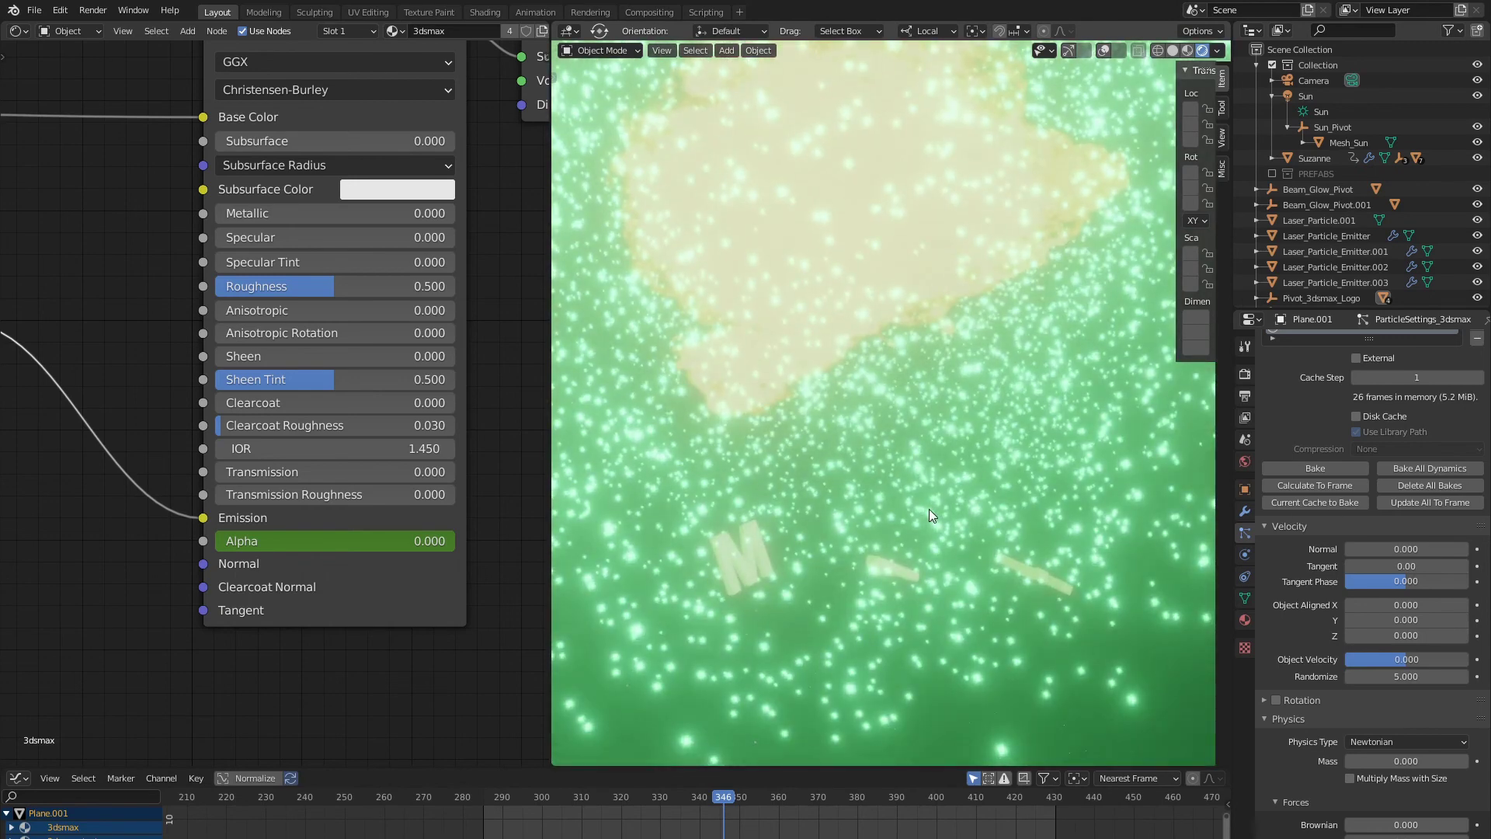
pyautogui.hotkey('shift', 'alt', 'z')
# Step: Select the letter M, show its animation curves in an enlarged Graph Editor beside its object transforms, and scrub to frame 340
pyautogui.click(743, 531)
pyautogui.moveTo(766, 767); pyautogui.dragTo(765, 515)
pyautogui.keyDown('ctrl'); pyautogui.moveTo(769, 633); pyautogui.dragTo(823, 699, button='middle'); pyautogui.keyUp('ctrl')
pyautogui.click(1246, 490)
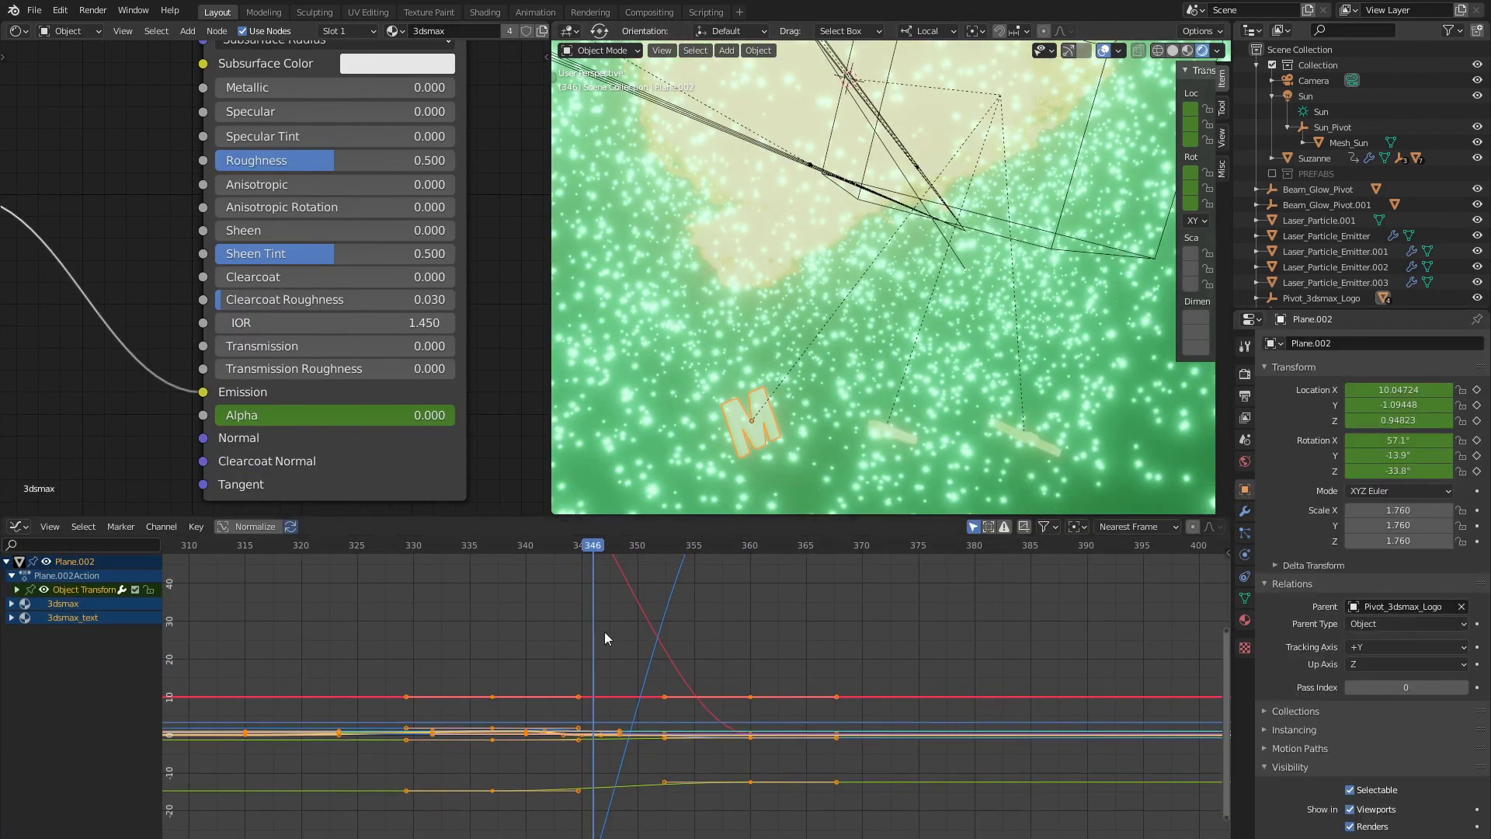
pyautogui.moveTo(604, 632); pyautogui.dragTo(525, 661)
pyautogui.moveTo(934, 282); pyautogui.dragTo(919, 347, button='middle')
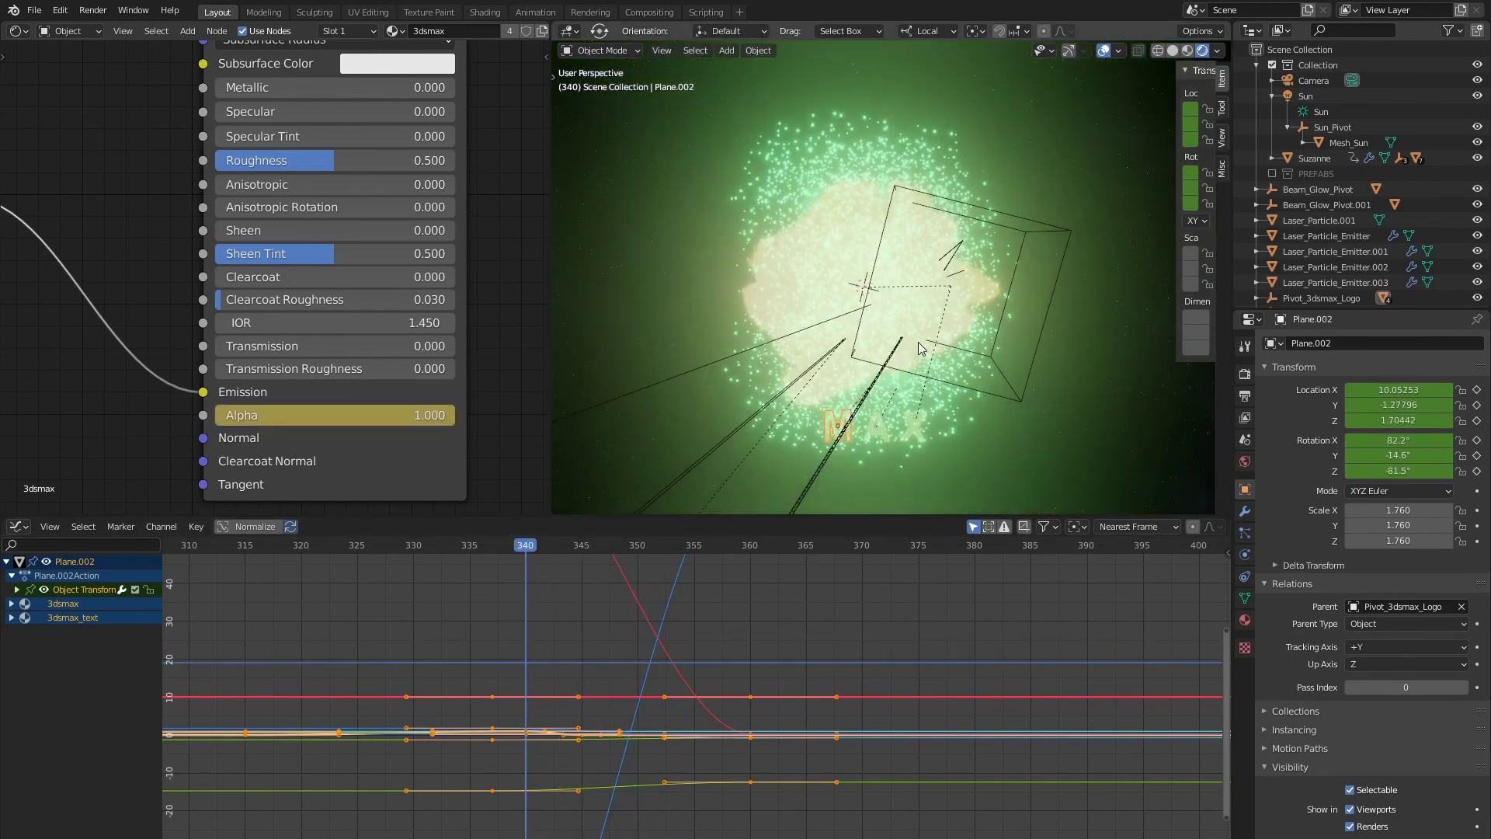